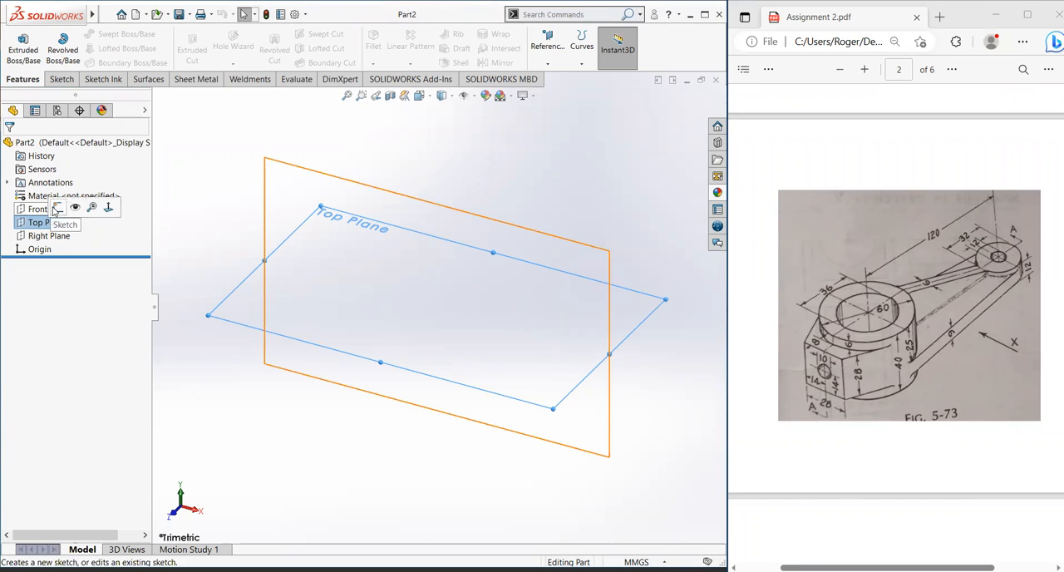
Step: Sketch two concentric circles centred on the origin of the Top Plane, with radii of about 50 mm and 32 mm
click(58, 208)
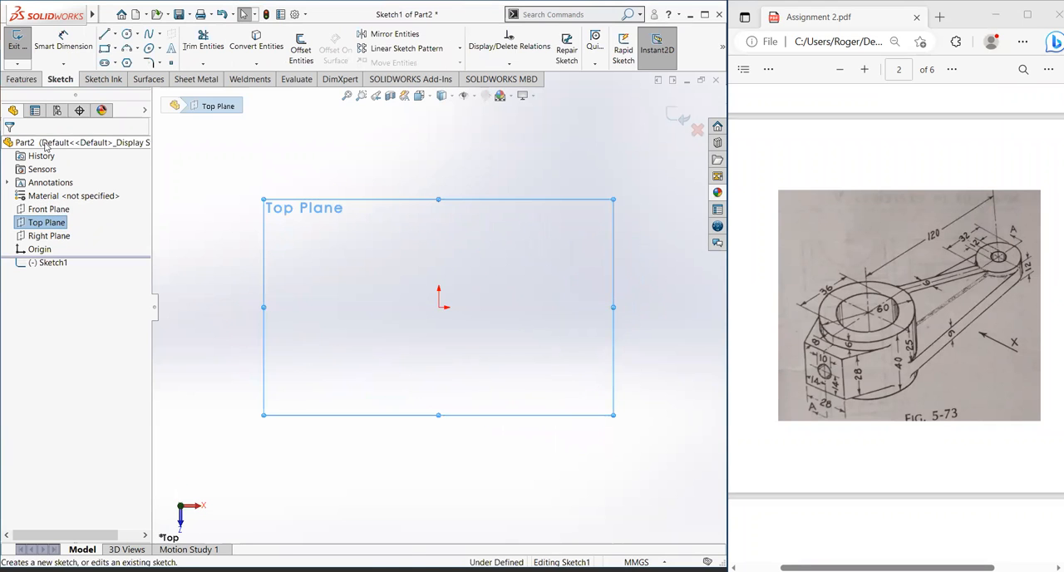
click(129, 34)
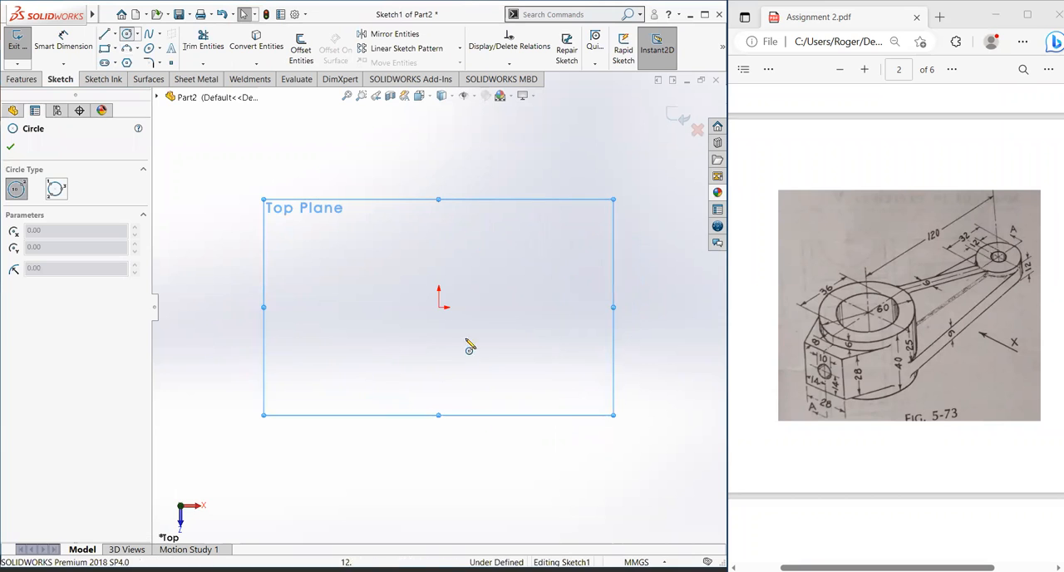
click(442, 310)
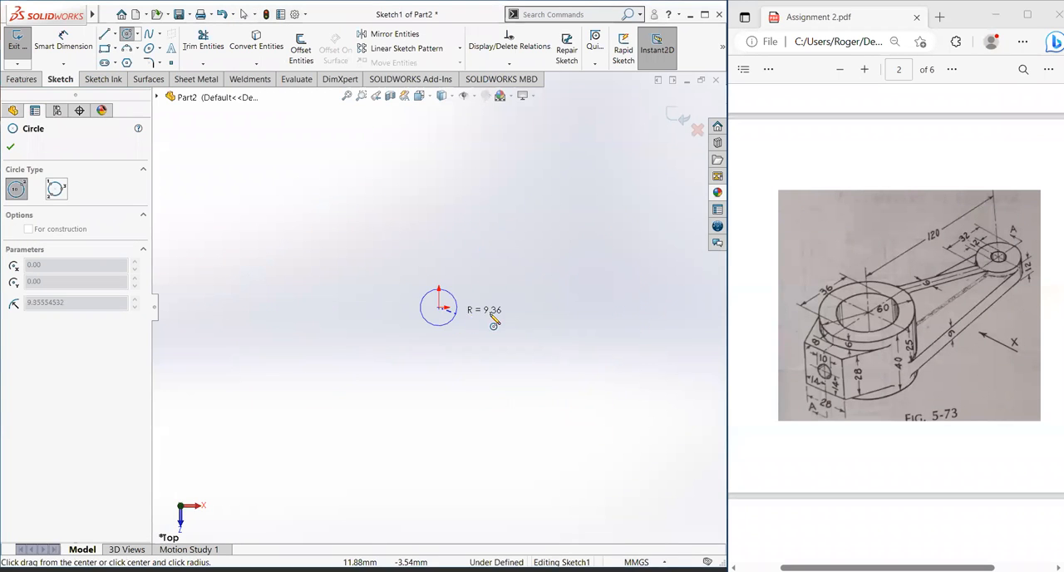
click(535, 329)
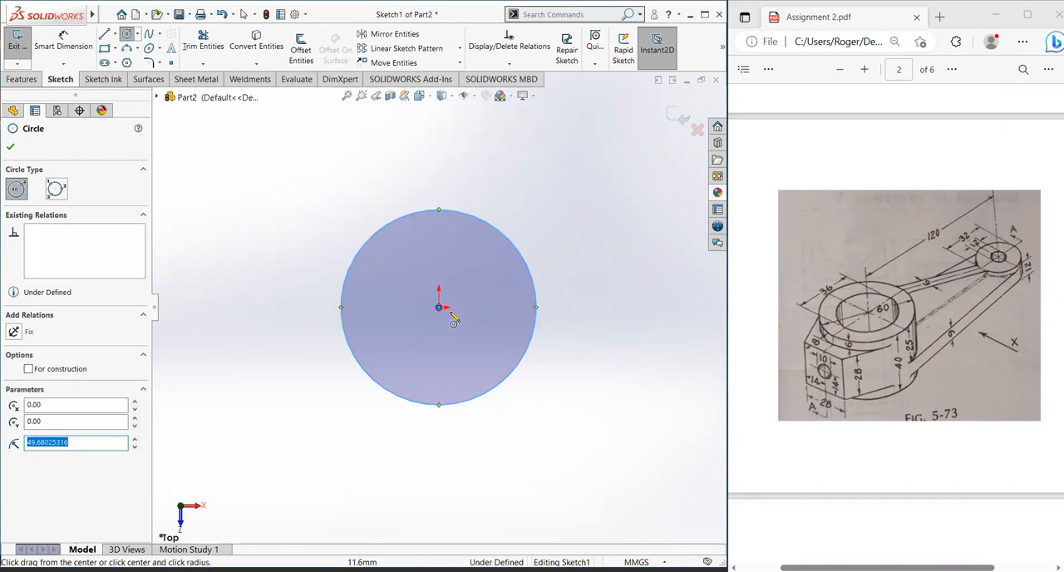
click(440, 309)
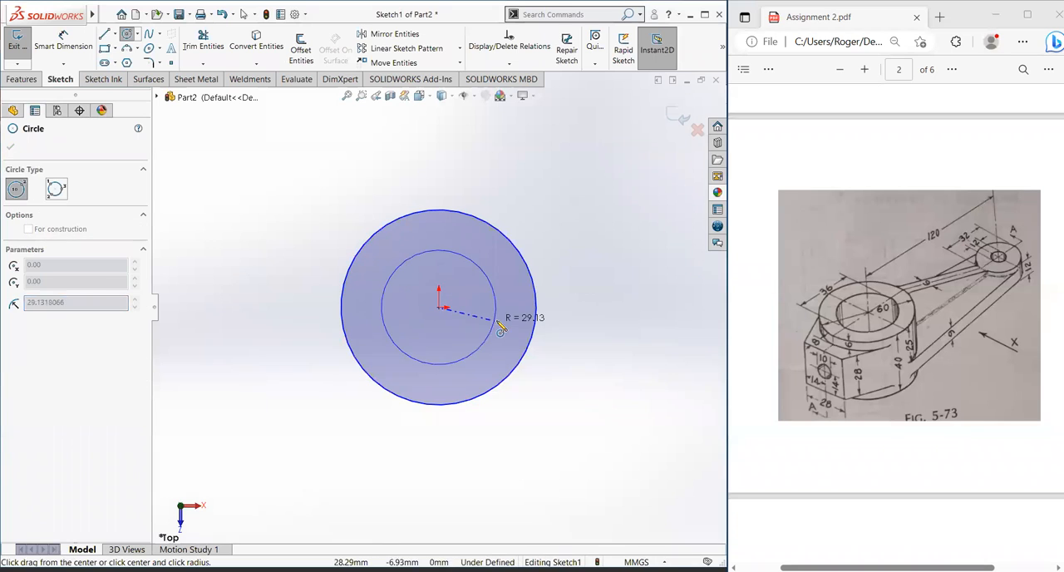
click(504, 330)
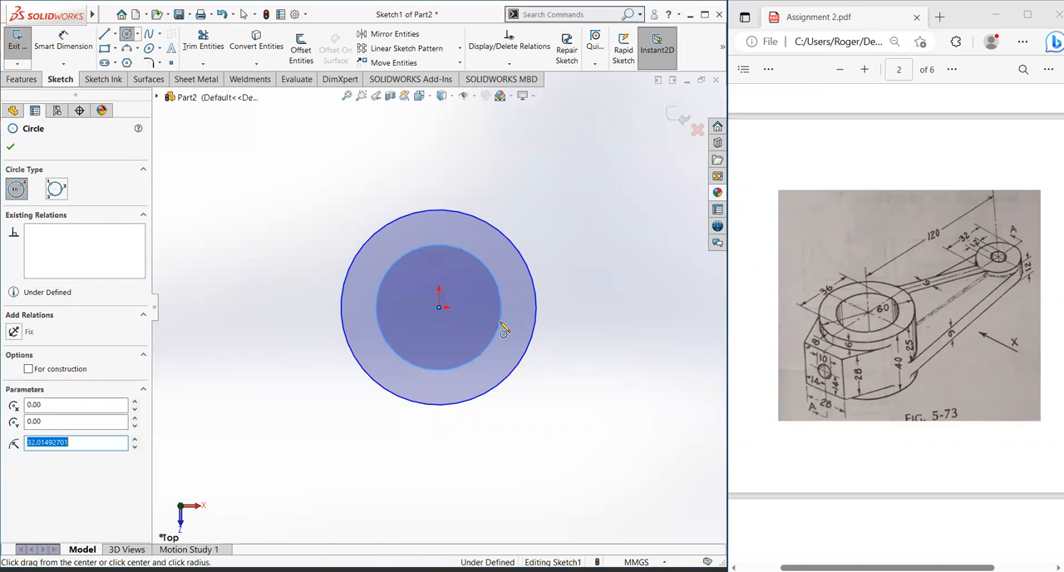
Step: Dimension the outer circle's diameter as 60 mm and the inner circle's diameter as 36 mm
click(66, 41)
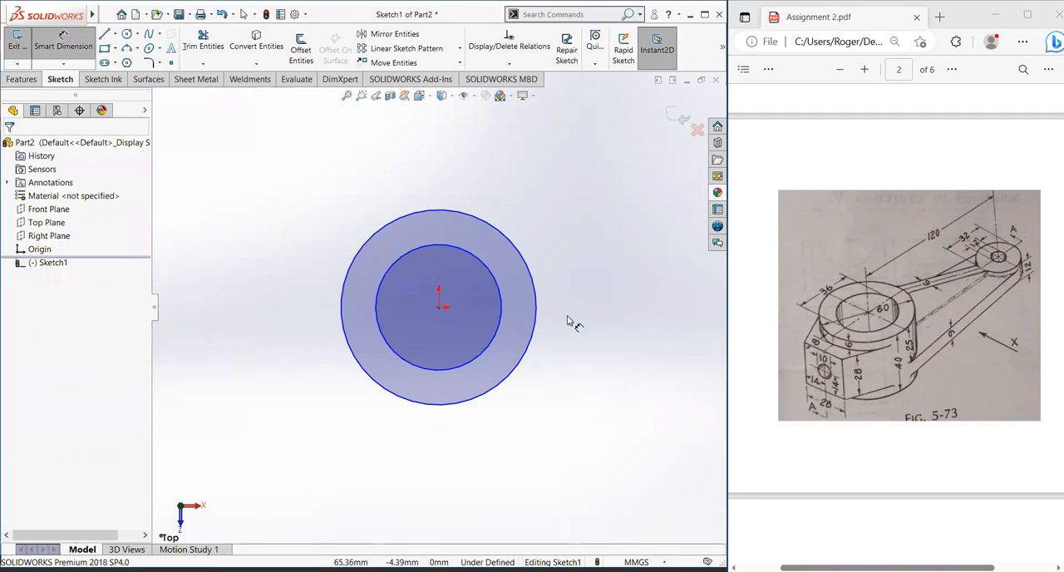
click(536, 326)
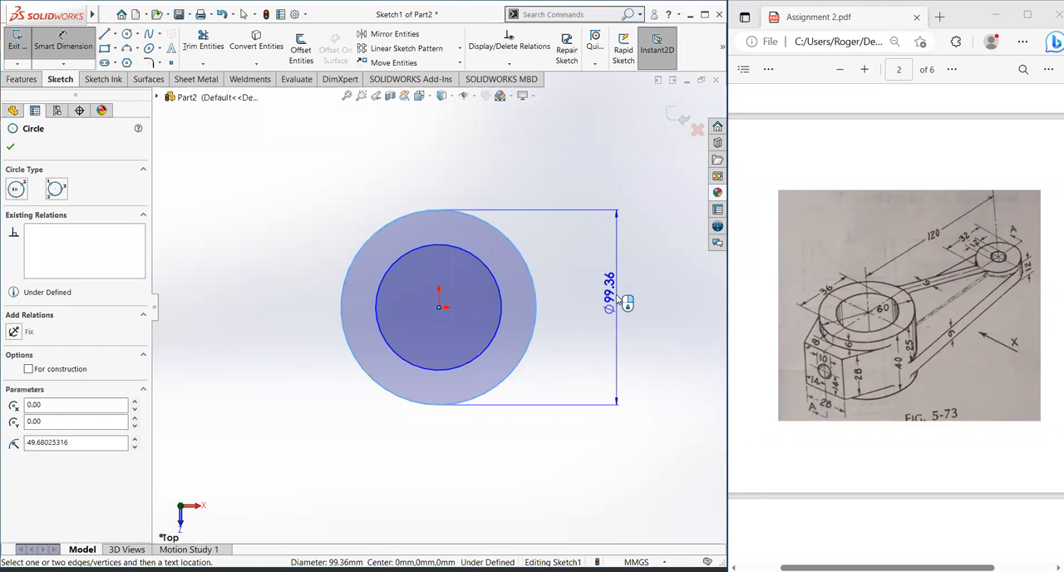
click(623, 301)
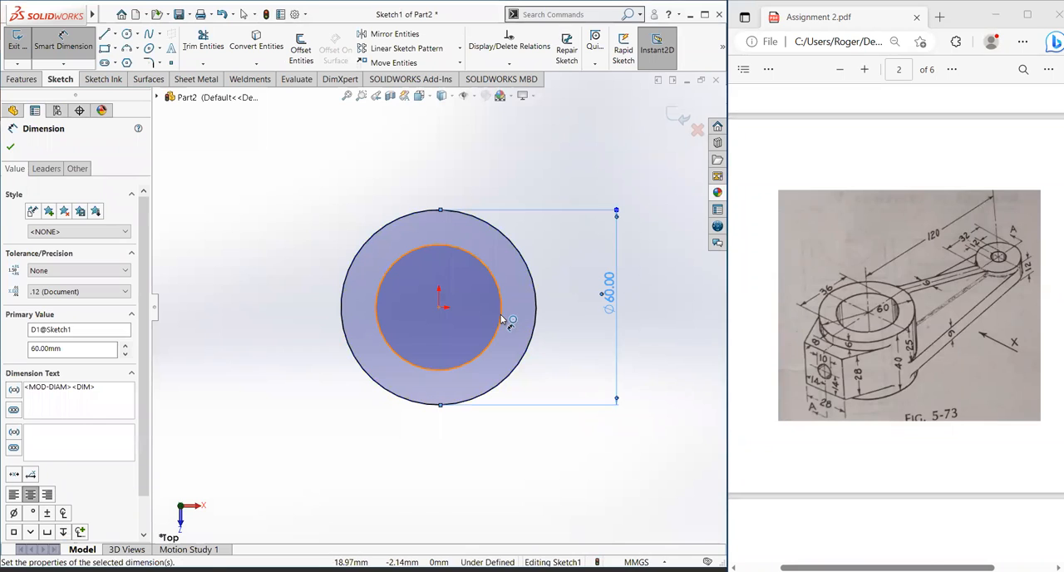
click(503, 319)
click(570, 301)
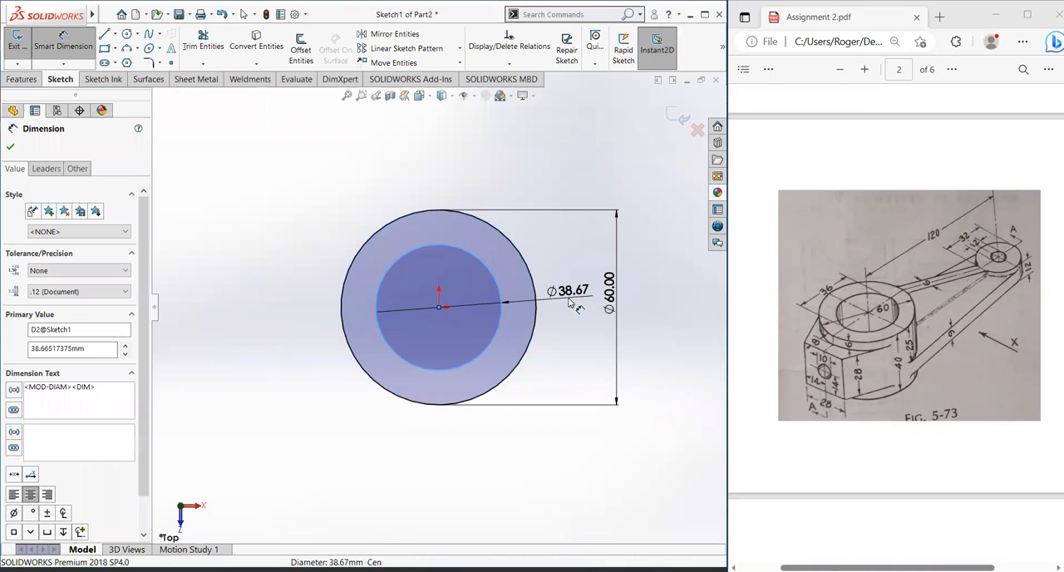
click(571, 303)
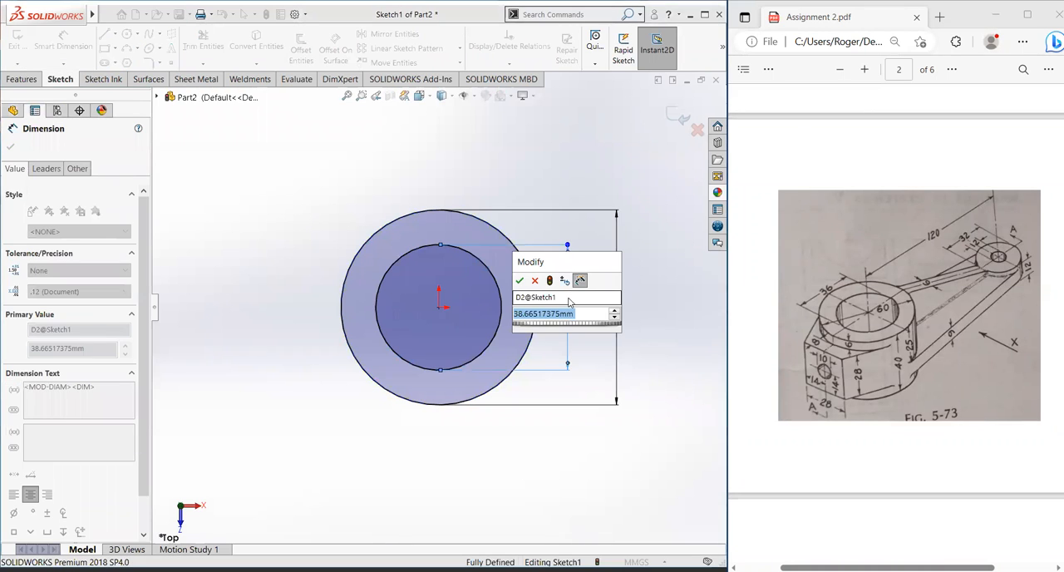
text(36)
key(Return)
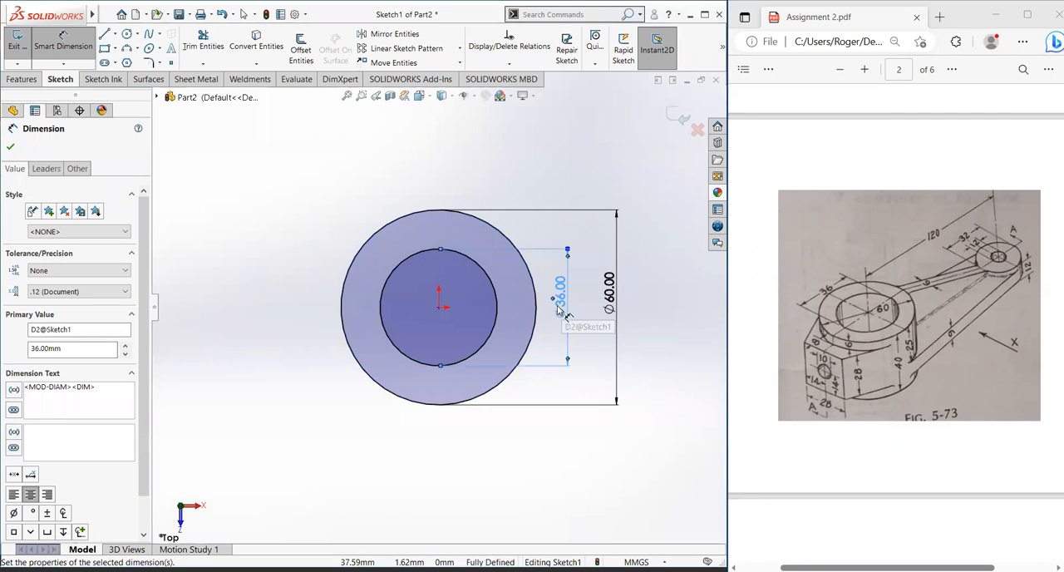
click(10, 146)
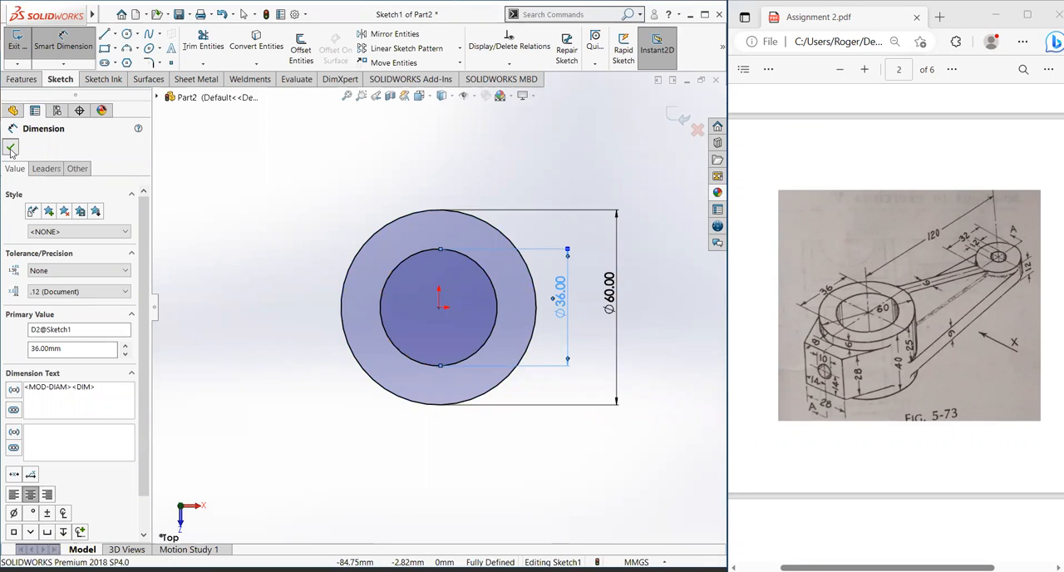
Step: Extrude the ring profile to a blind depth of 40 mm
click(22, 80)
click(39, 62)
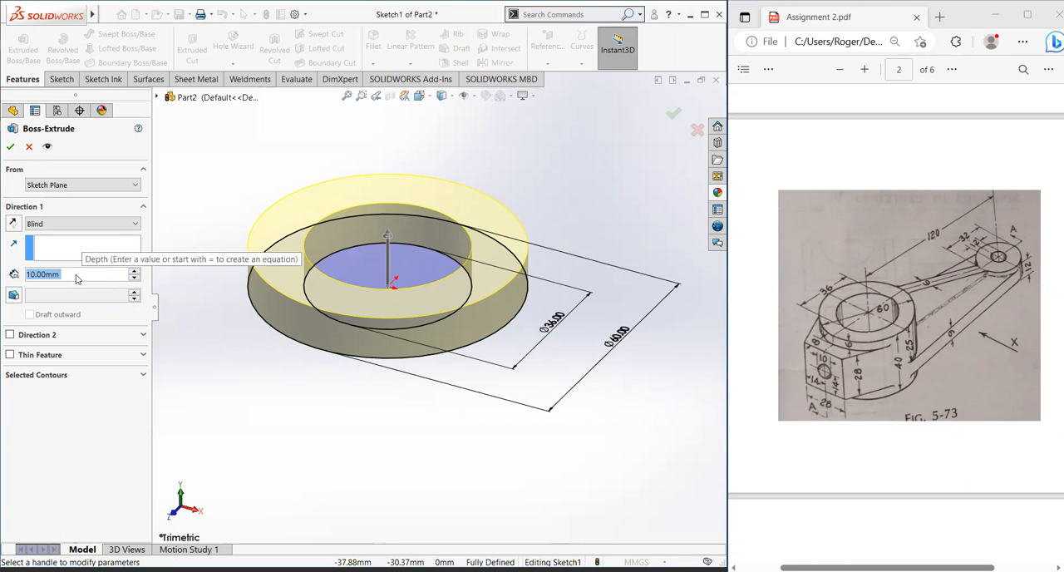
text(40)
key(Return)
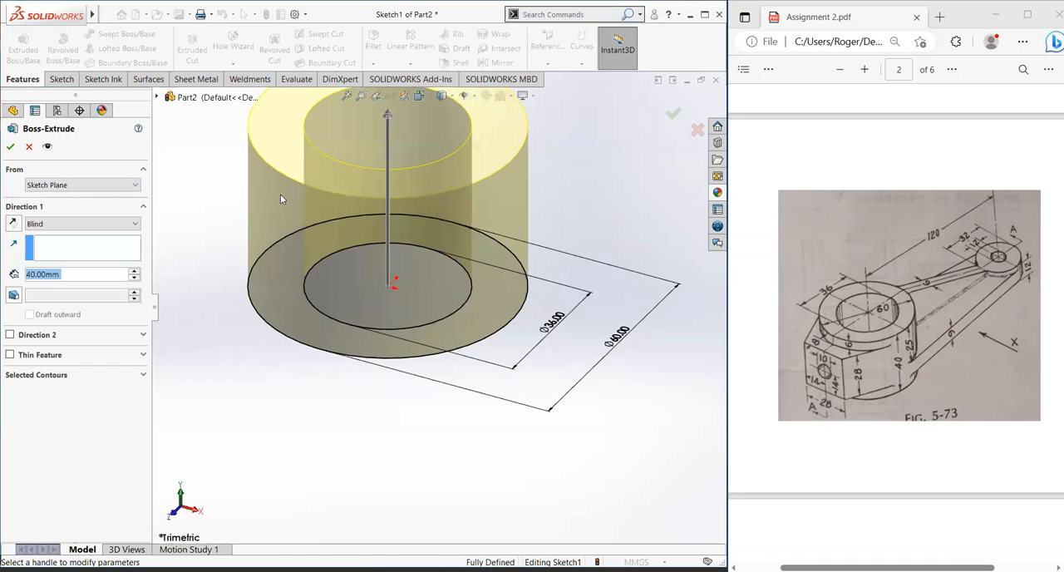
scroll(291, 205, up, 2)
scroll(440, 191, up, 2)
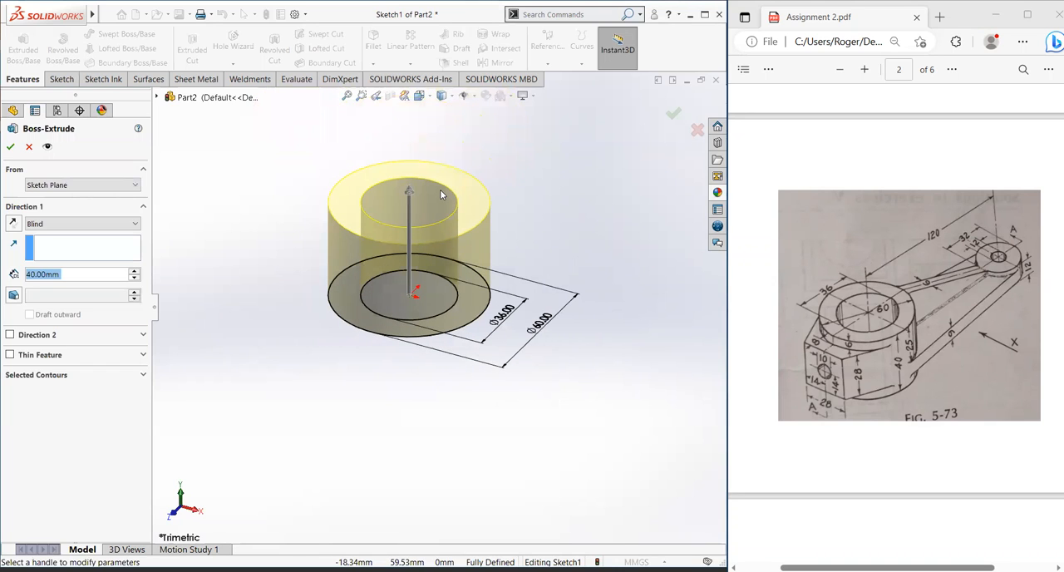
click(10, 147)
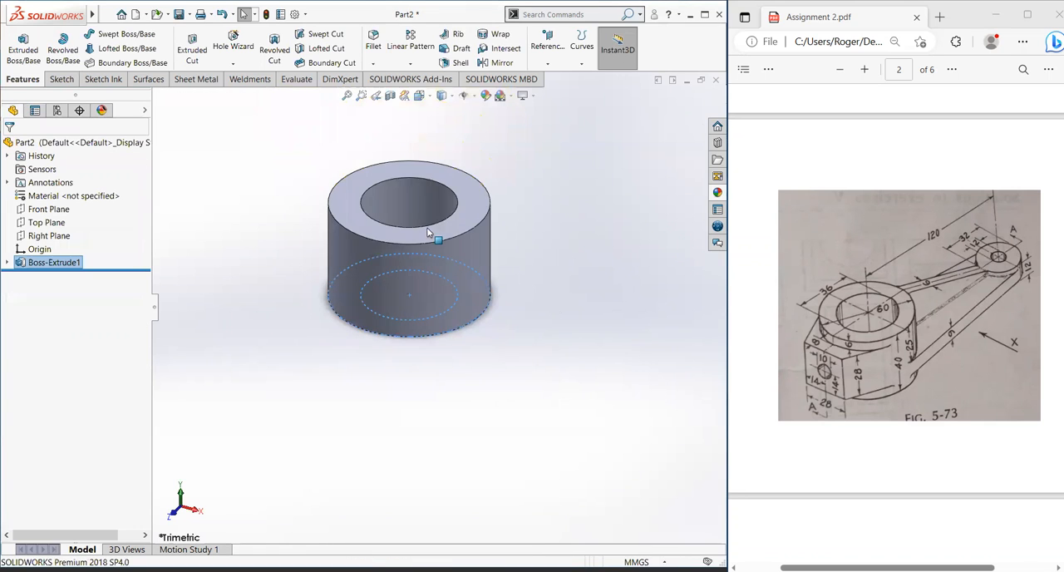
Step: Start a sketch on the ring's top face and draw a vertical centerline about 43 mm long upward from the origin
scroll(468, 208, down, 3)
click(469, 208)
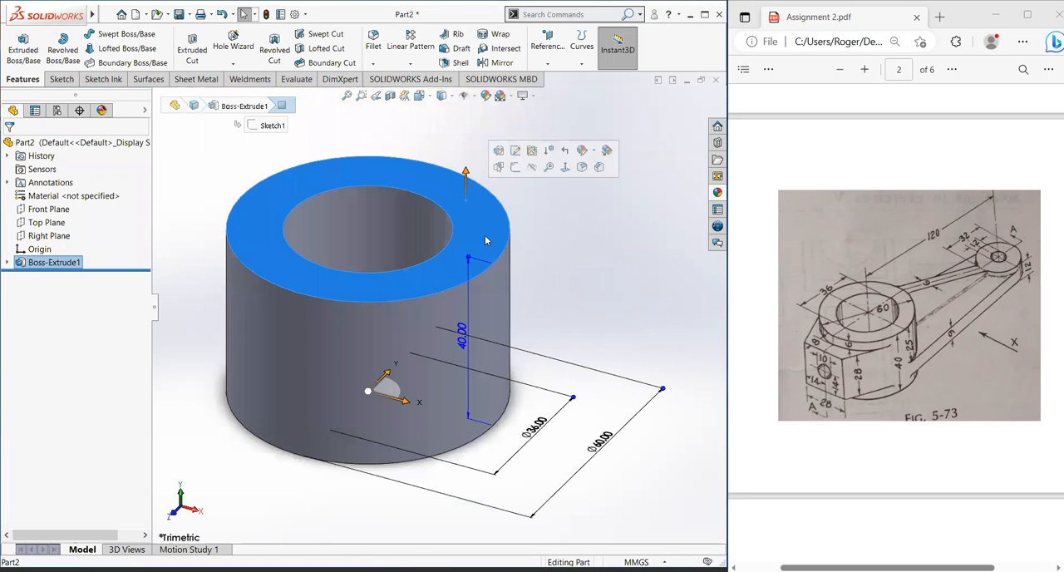
click(565, 168)
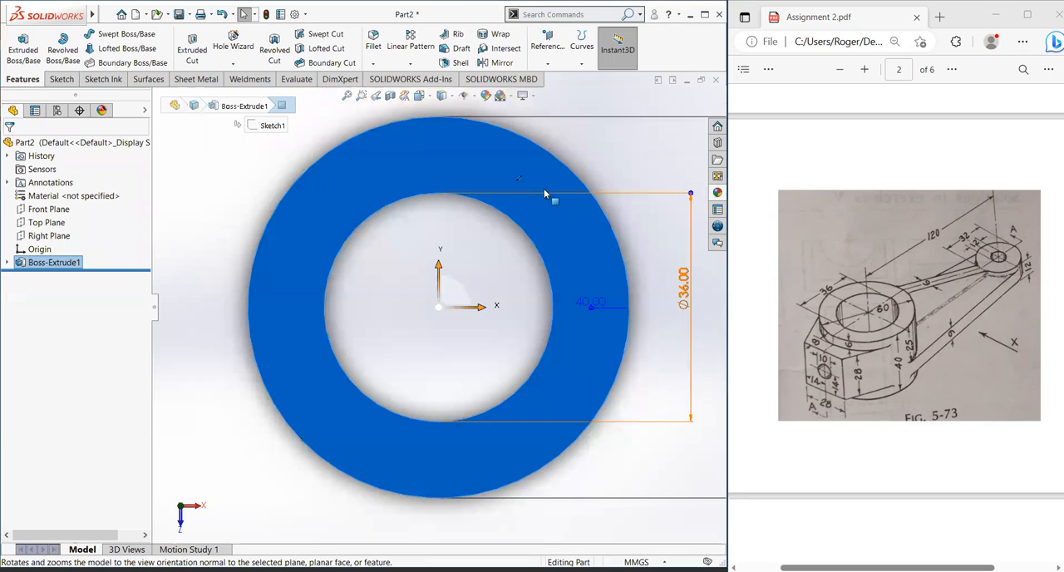
click(543, 197)
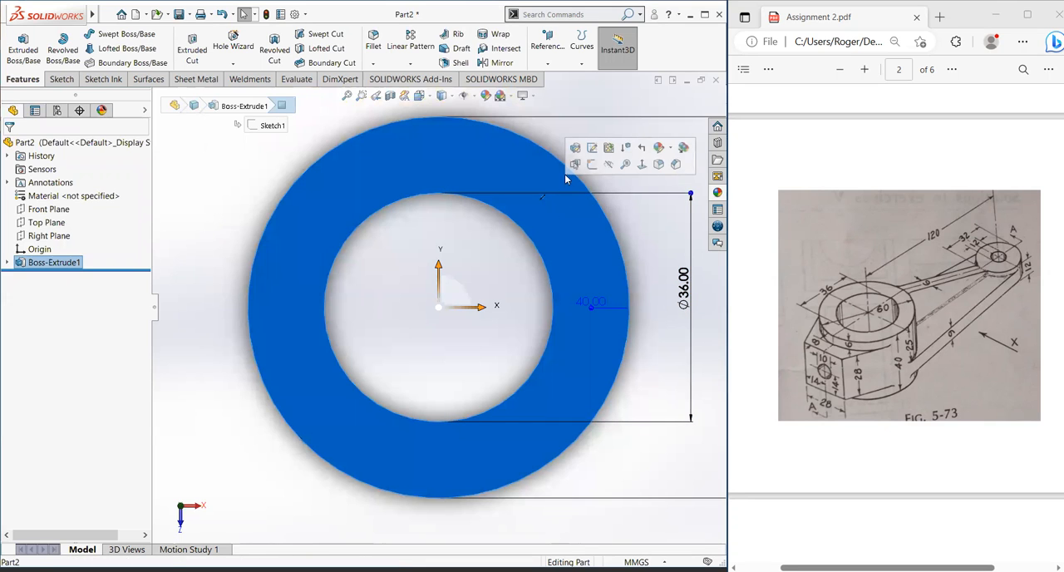
click(593, 166)
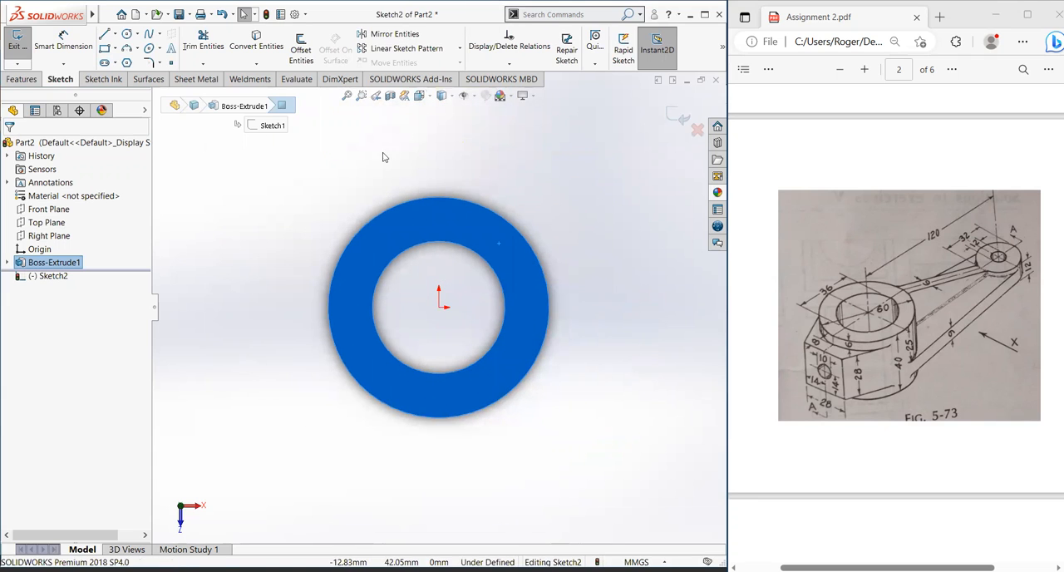
click(114, 36)
click(120, 64)
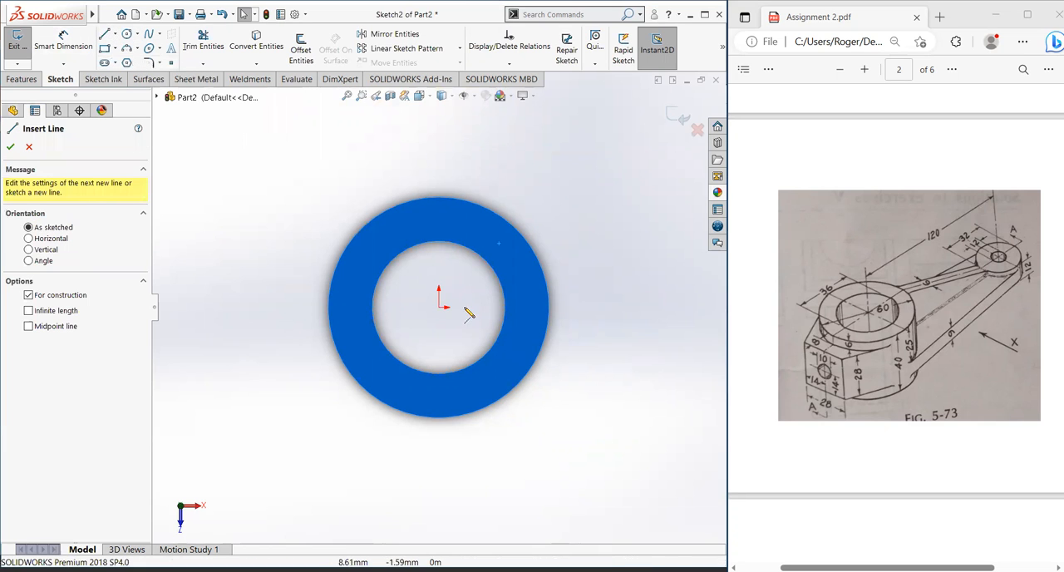
click(439, 308)
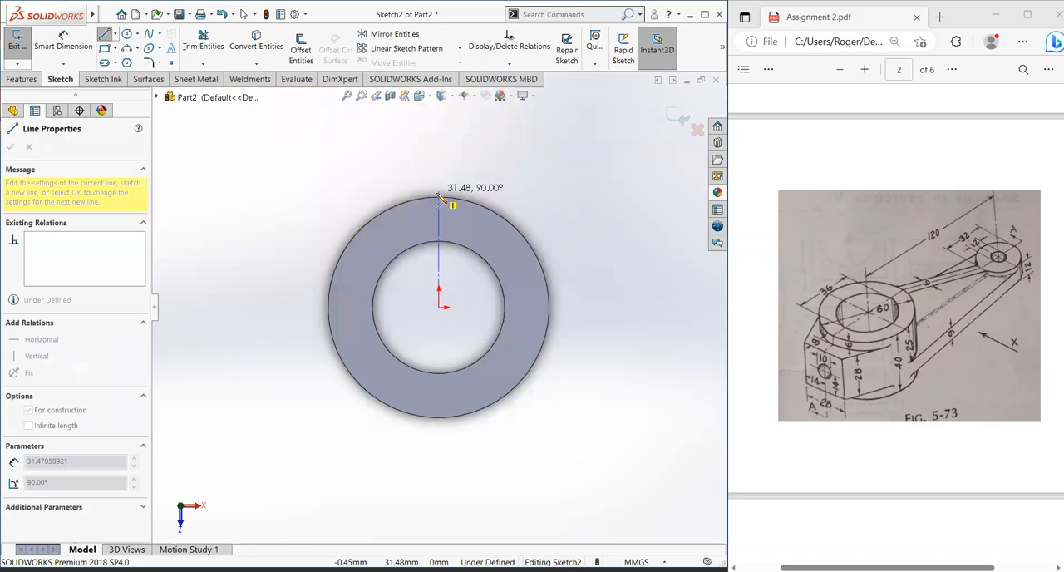
double_click(440, 154)
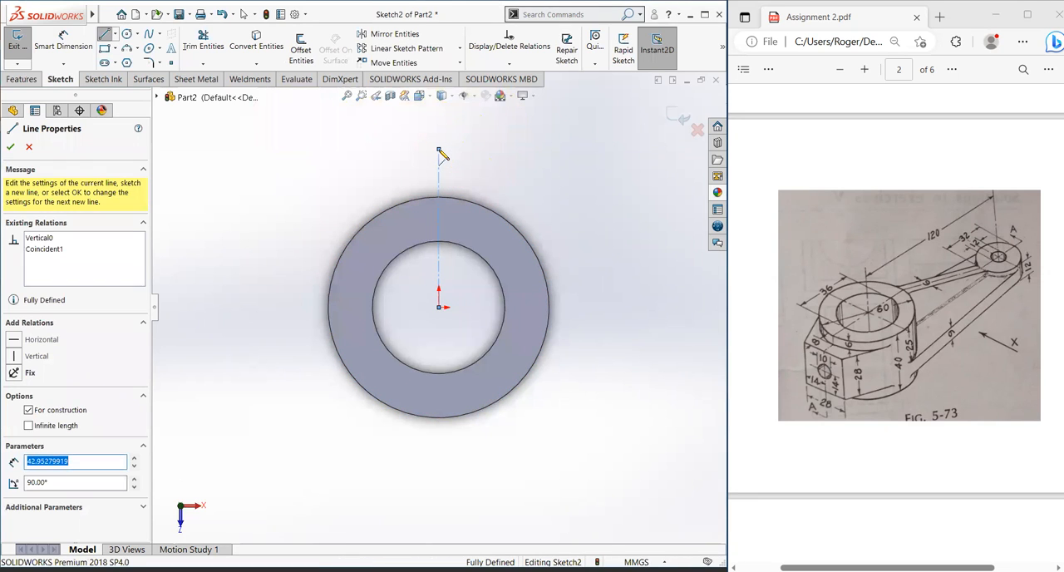
key(Escape)
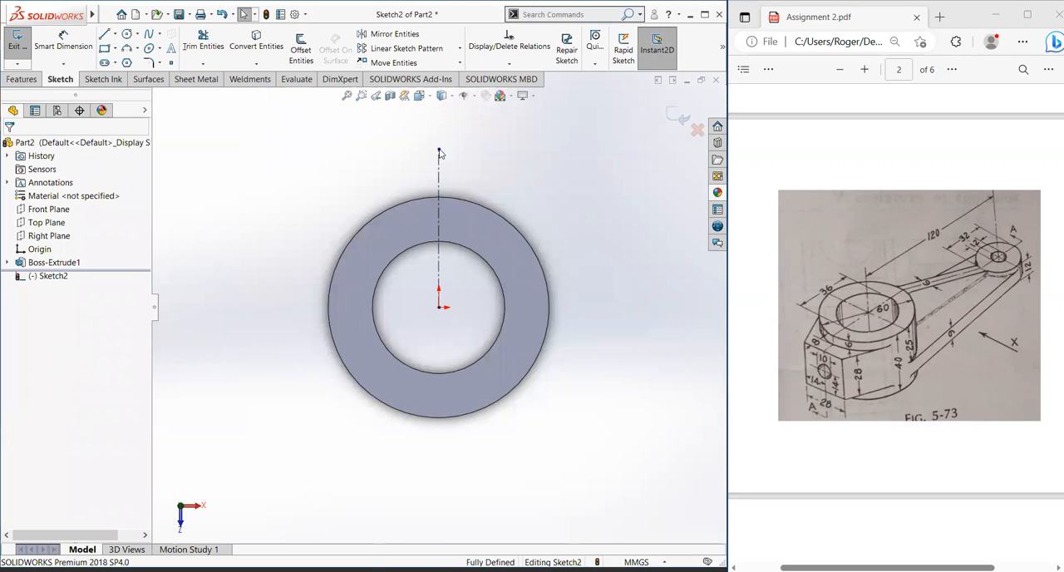
click(89, 48)
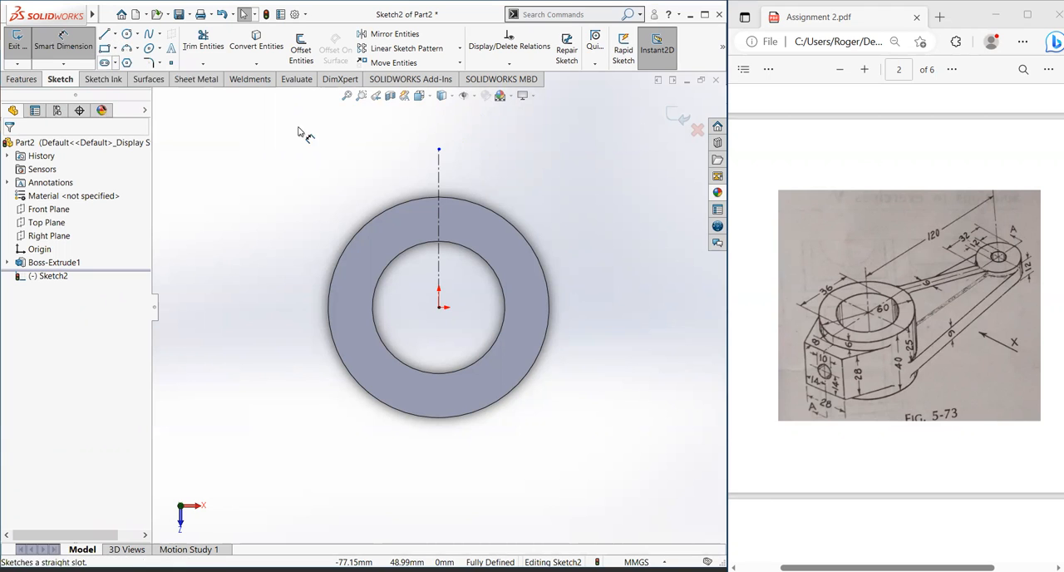
click(439, 151)
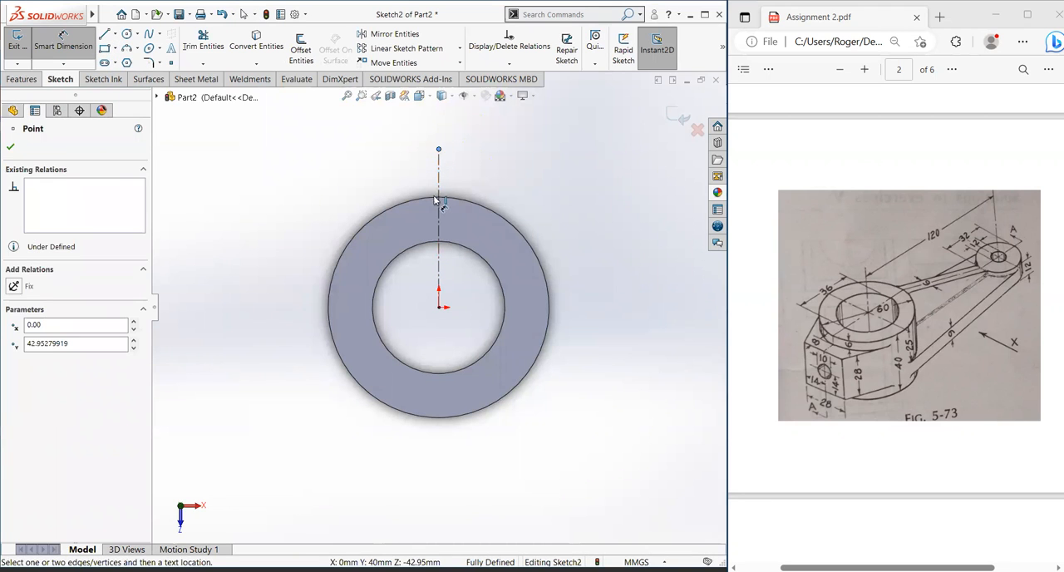
click(440, 201)
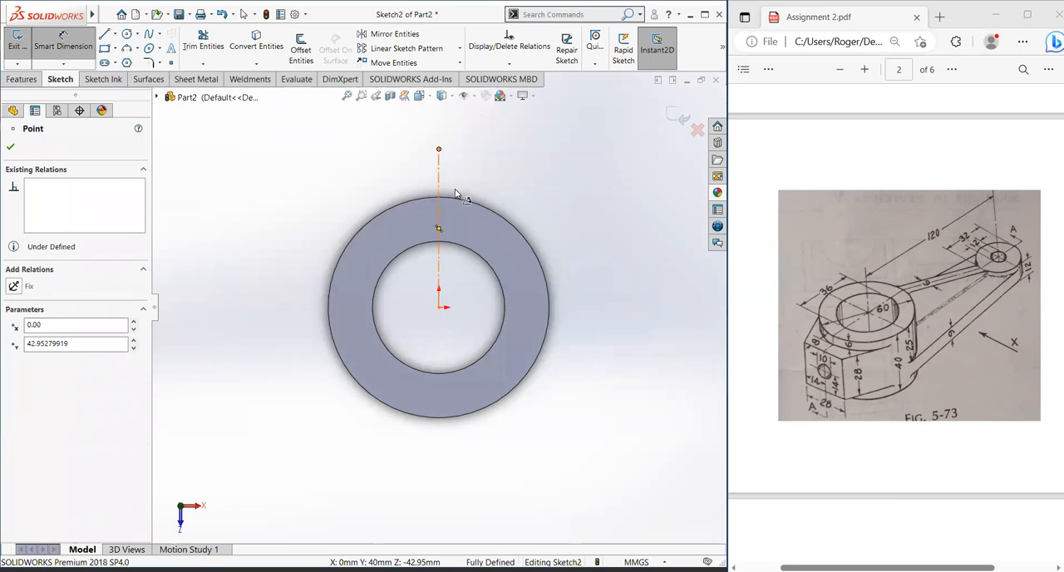
key(Escape)
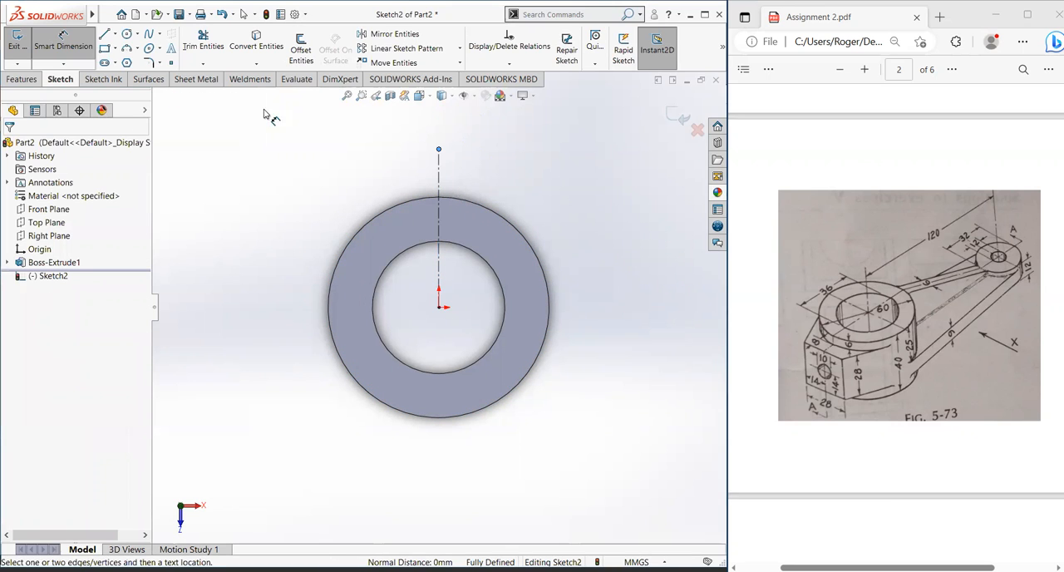
Step: Draw a line about 6 mm long along the outer edge, starting where the centerline crosses the ring's outer circle
click(116, 34)
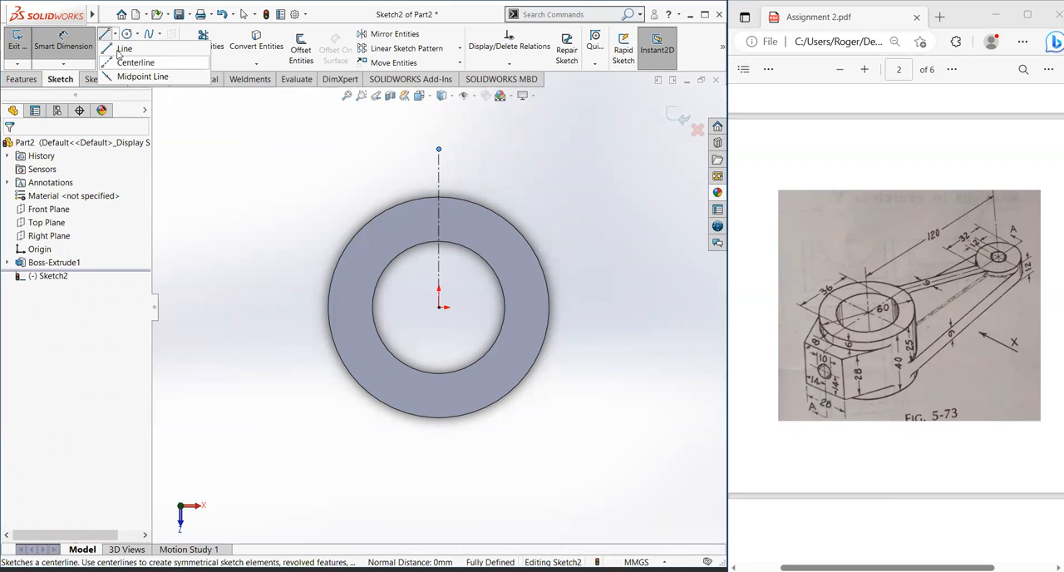
click(440, 198)
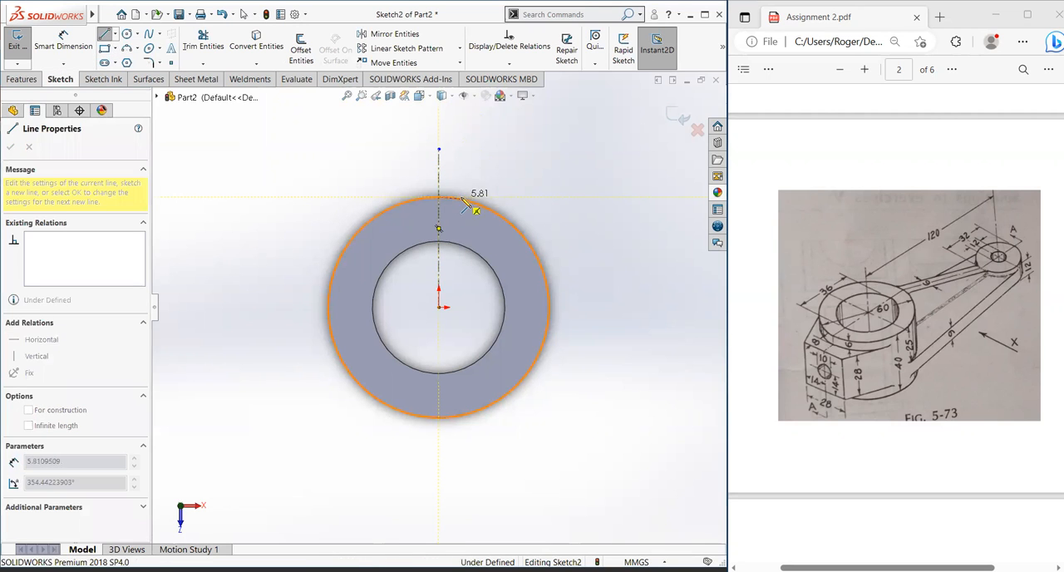
click(460, 199)
key(Escape)
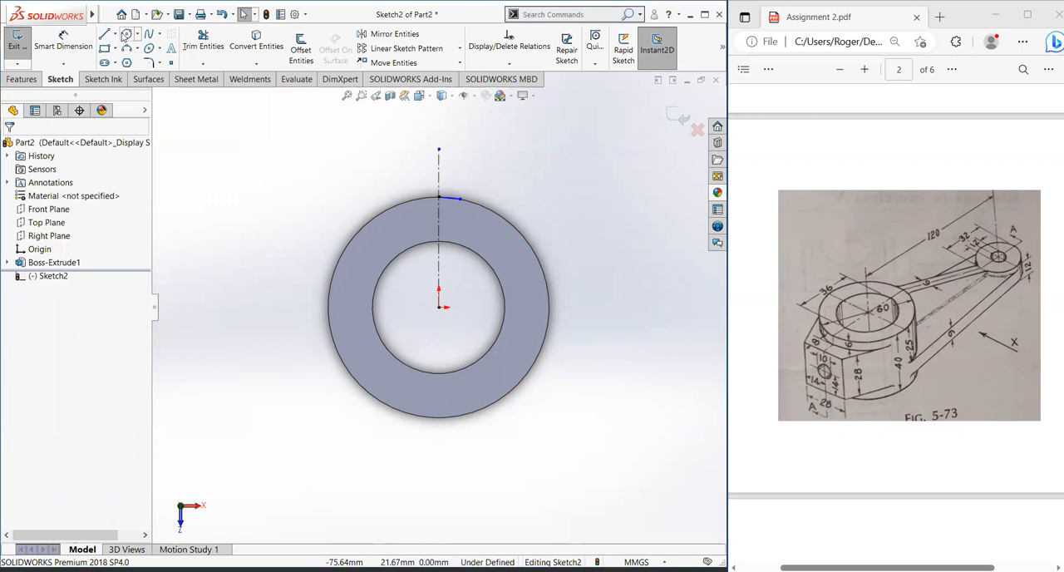
Step: Dimension the distance between the centerline's upper end and the ring's outer edge as 8 mm
click(63, 40)
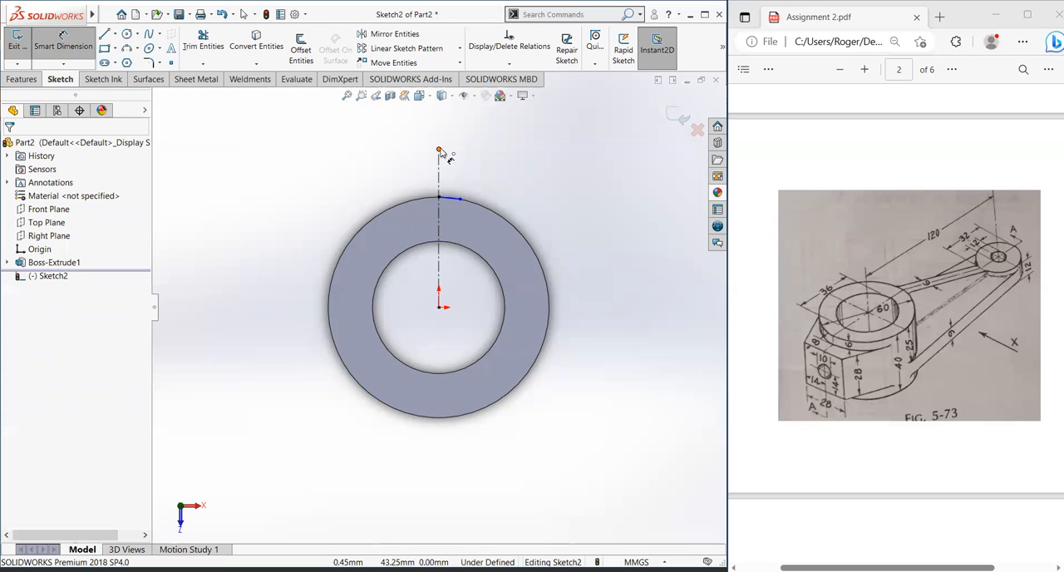
click(440, 151)
click(440, 199)
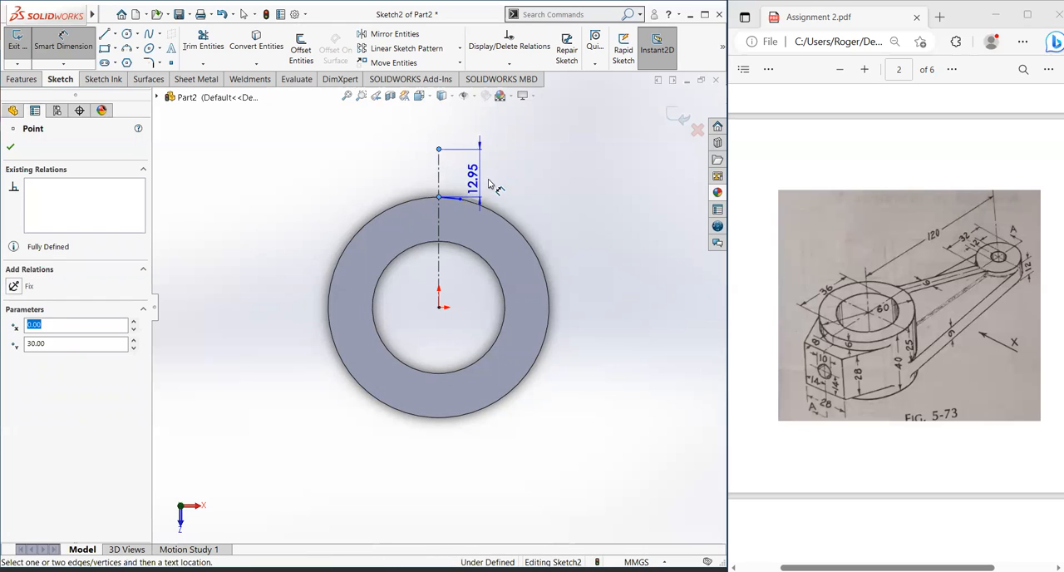
click(554, 180)
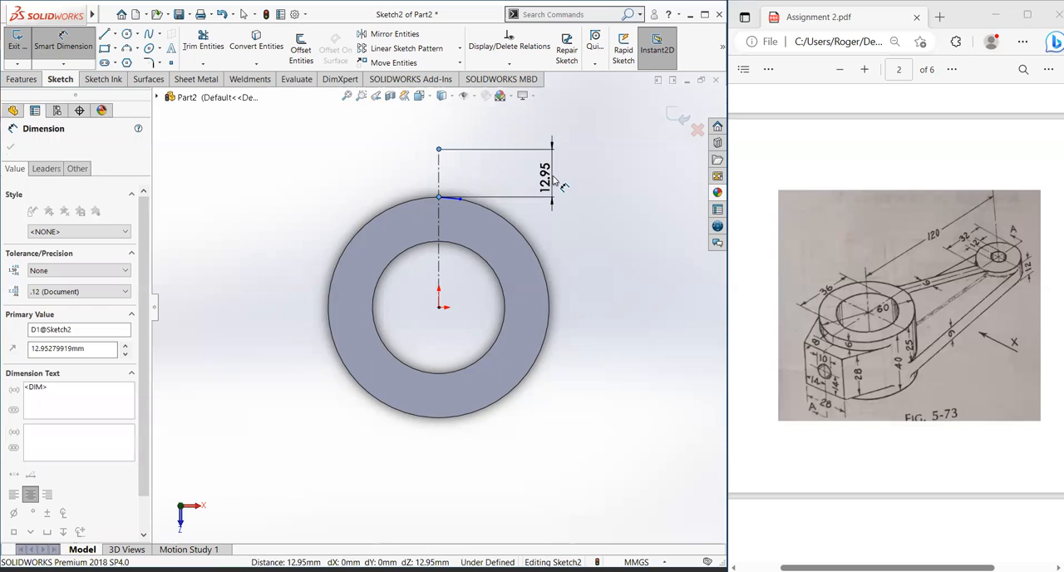
double_click(554, 180)
text(8.00mm)
key(Return)
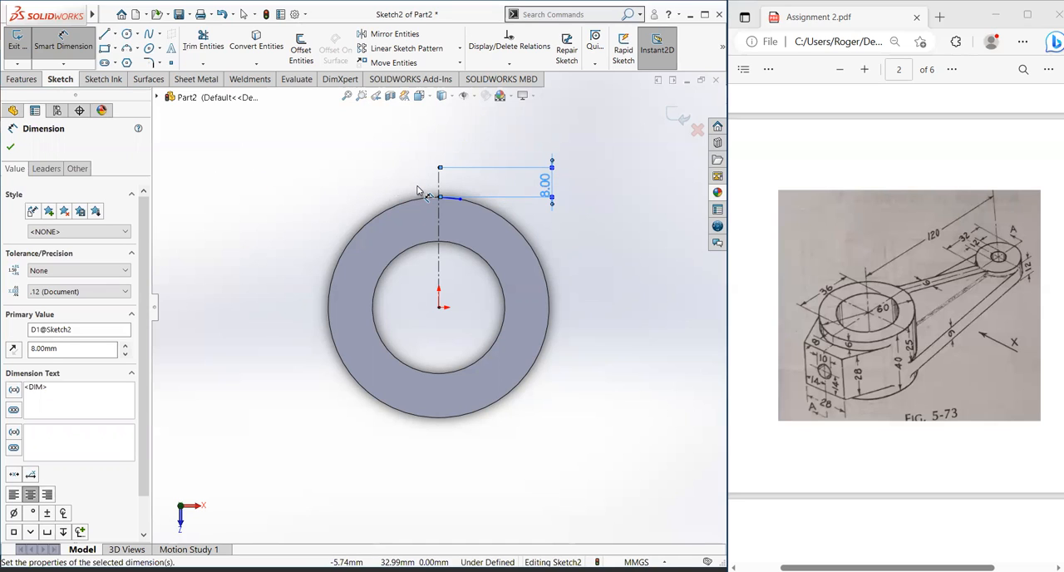
click(115, 34)
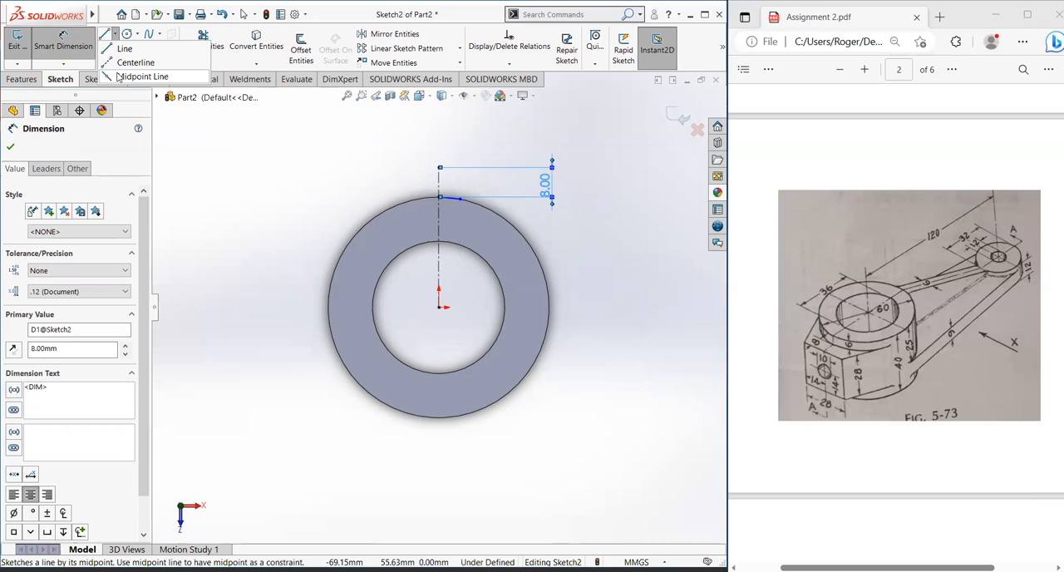
click(440, 167)
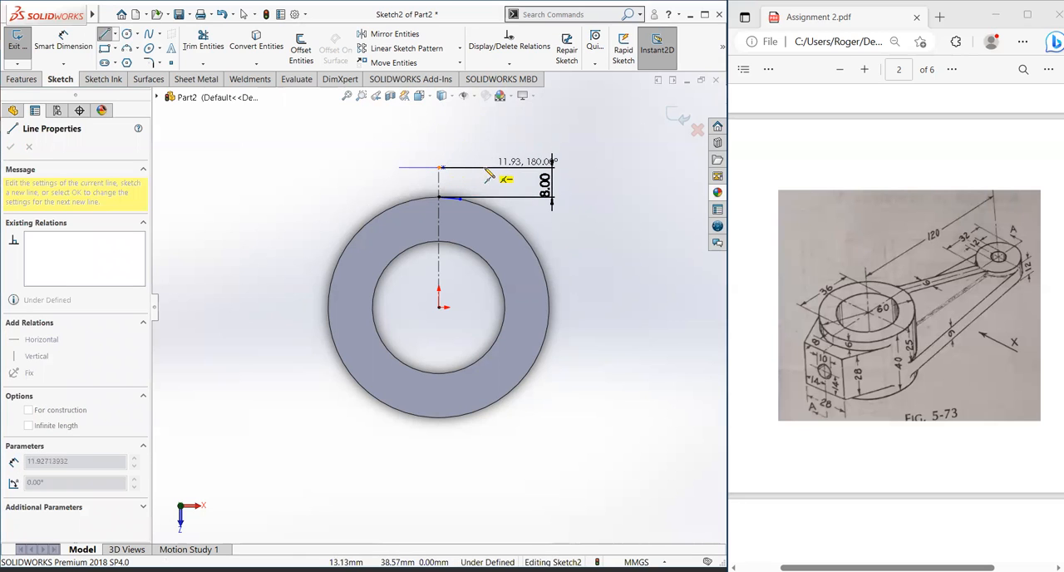
key(Escape)
key(Escape)
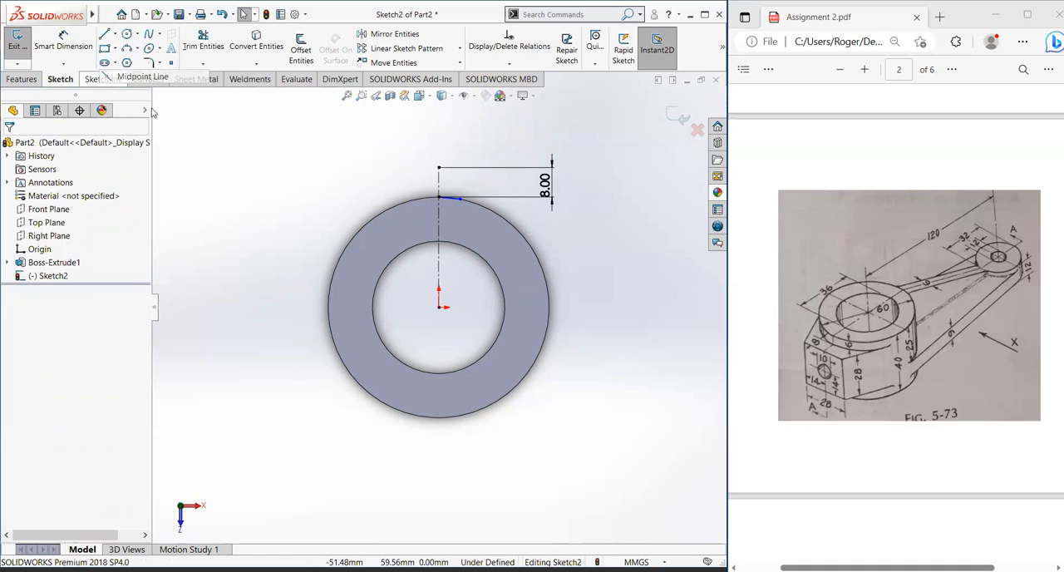
Step: Draw a horizontal midpoint line about 31 mm long, centered on the upper end of the vertical centerline
click(104, 34)
click(440, 168)
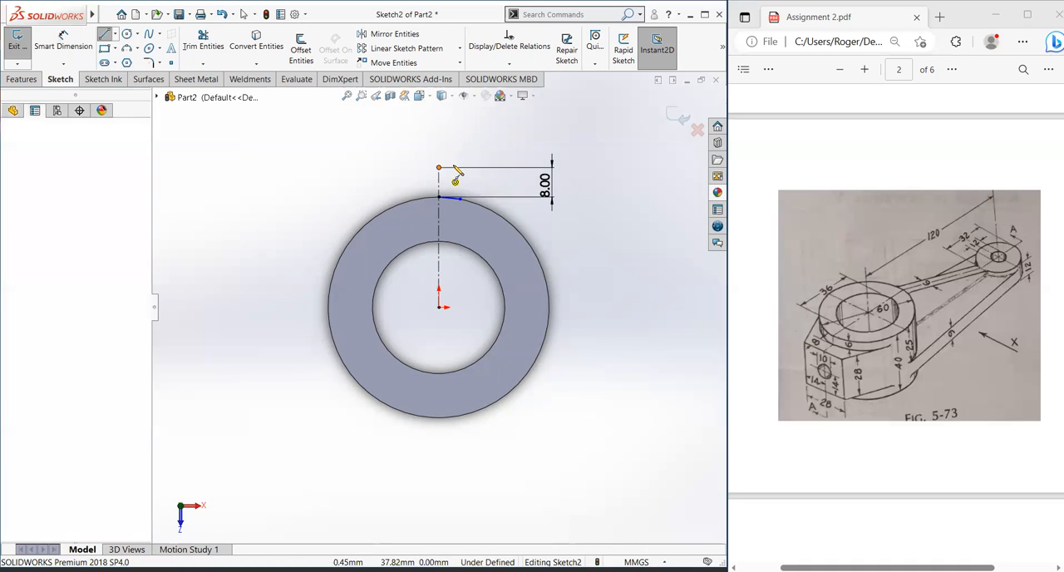
click(496, 168)
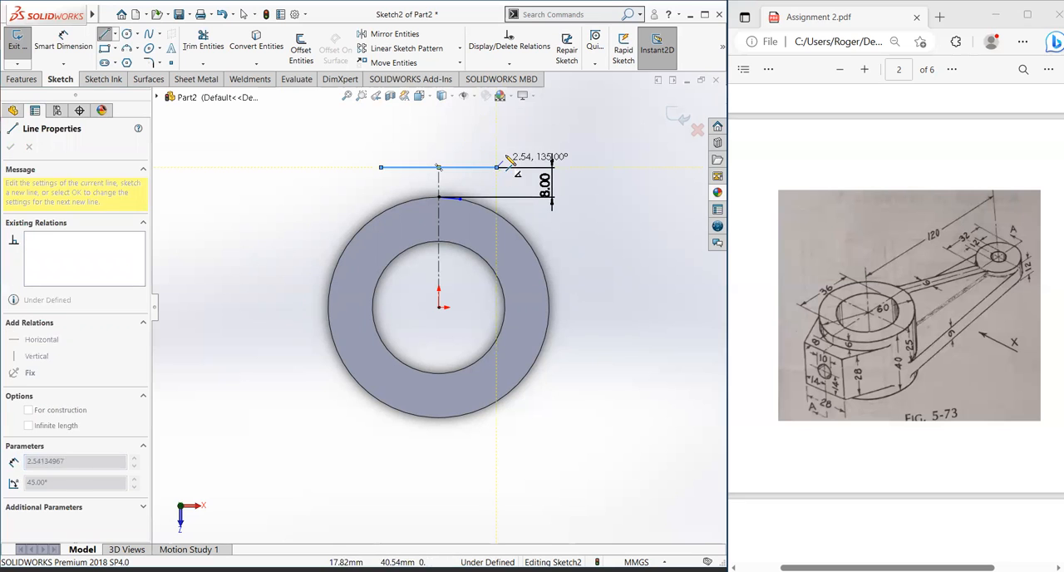
key(Escape)
click(471, 169)
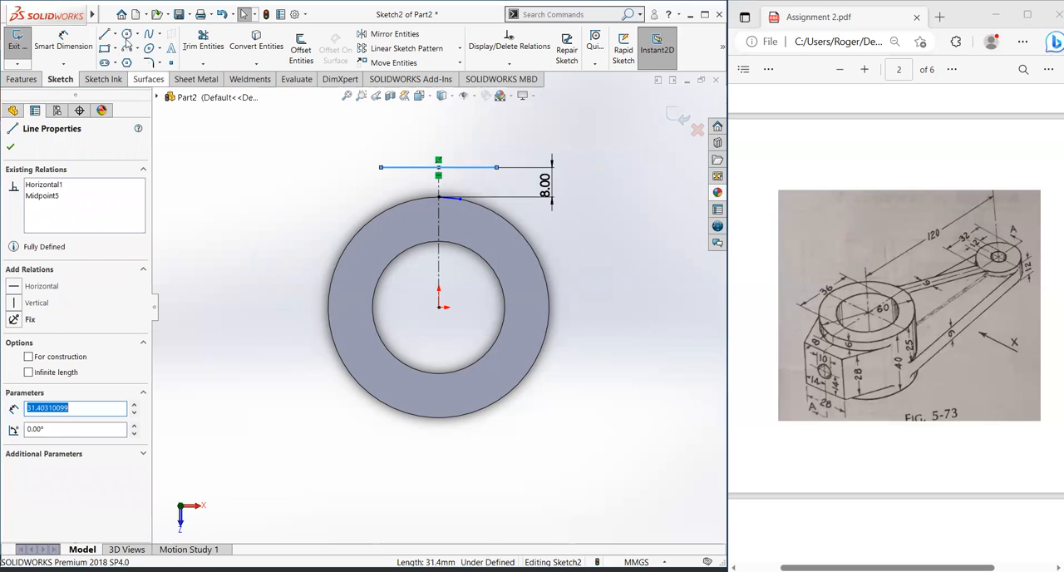
click(226, 160)
Step: Dimension the length of the horizontal line above the ring as 28 mm
click(65, 46)
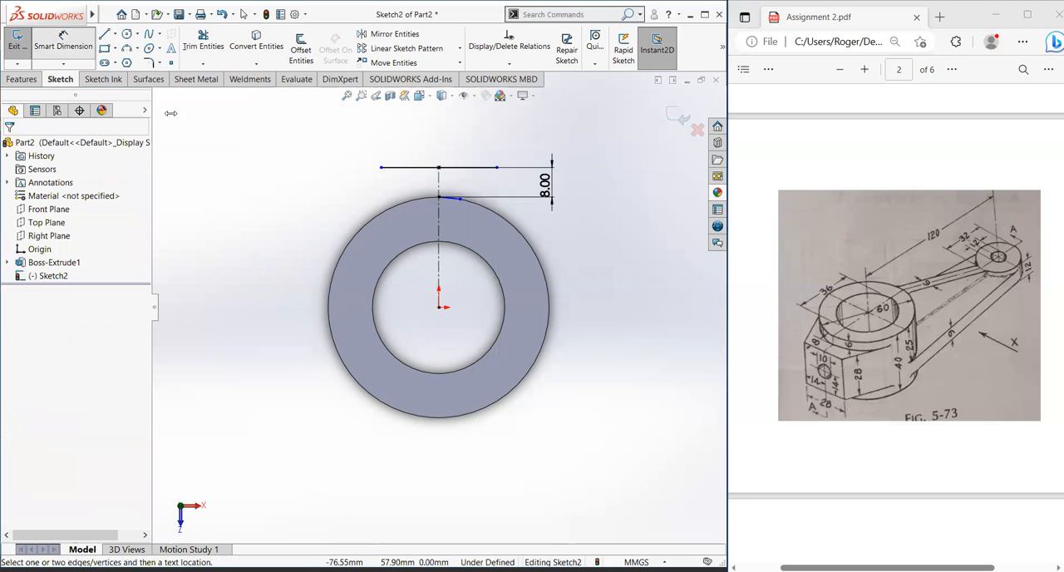
click(408, 167)
click(462, 139)
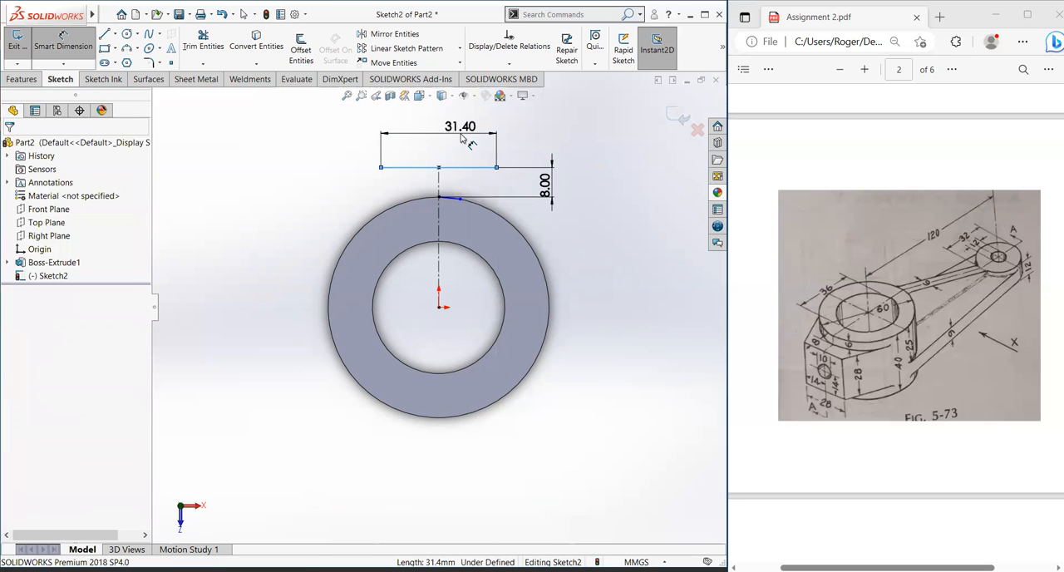
text(28)
key(Return)
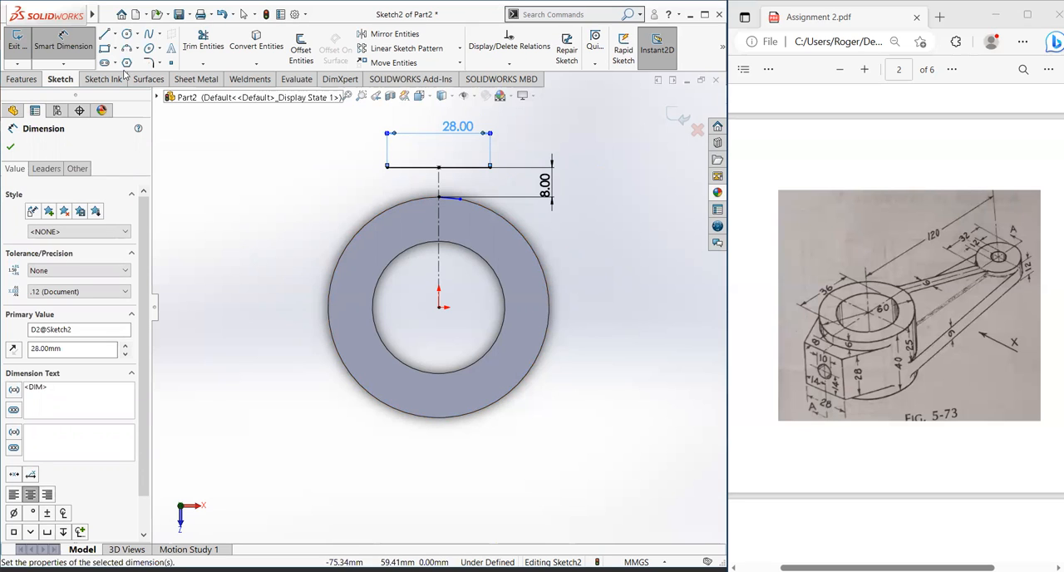
Step: Draw a slanted line about 21 mm long from each end of the 28 mm line down and outward to the ring's outer circle
click(104, 35)
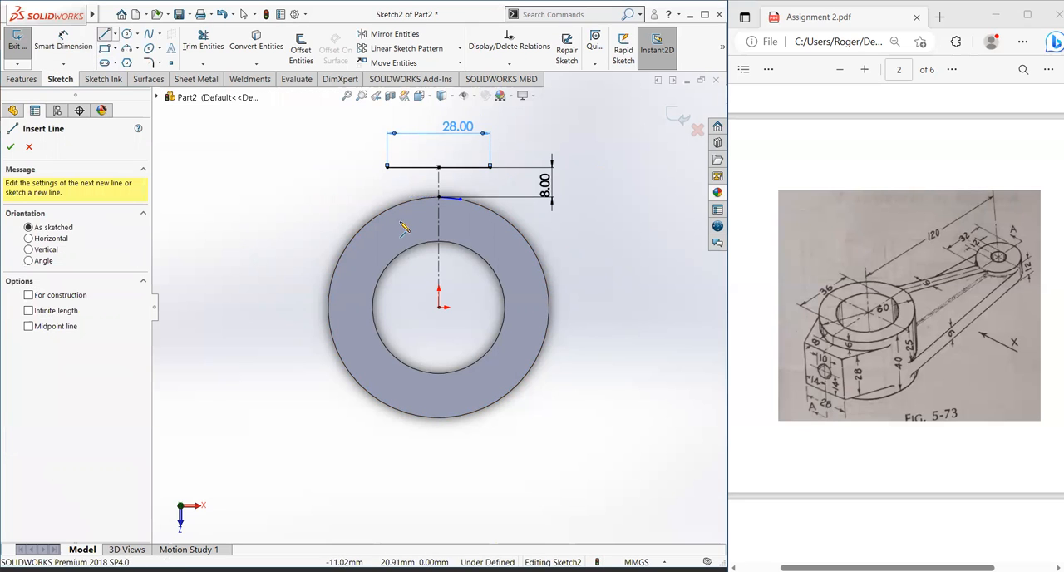
click(388, 167)
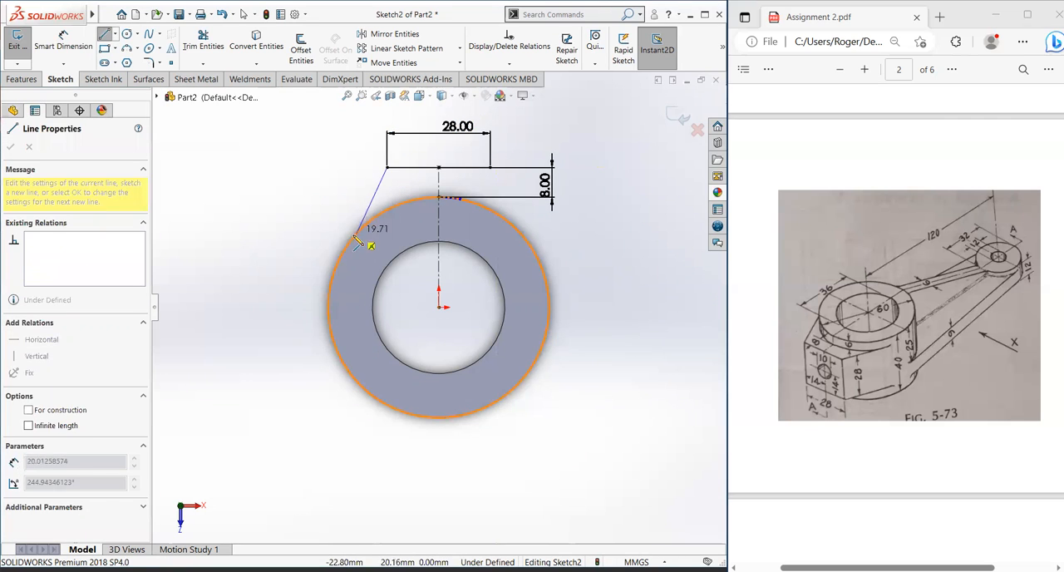
click(355, 238)
key(Escape)
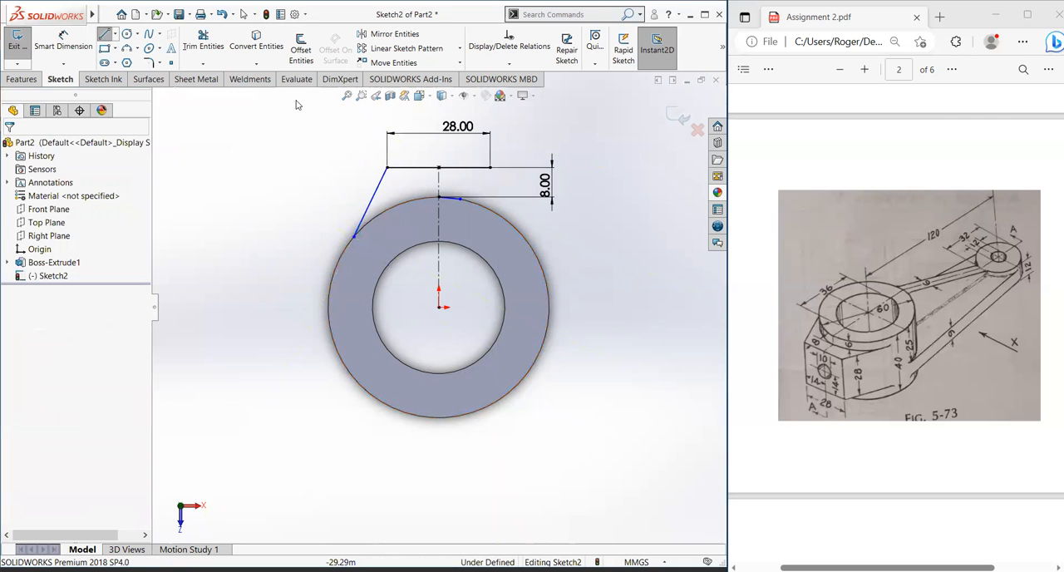
click(106, 36)
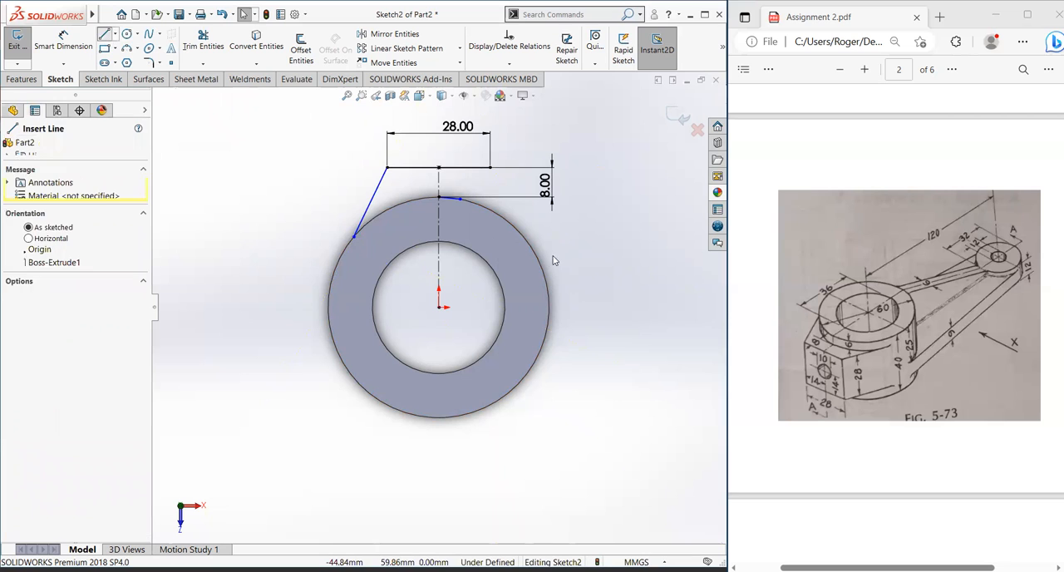
click(490, 167)
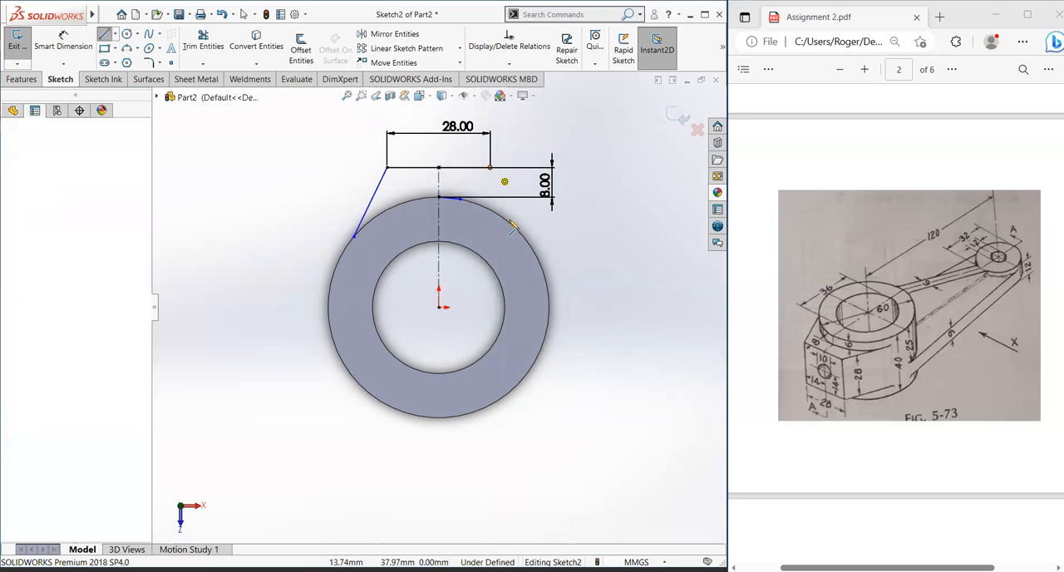
click(524, 237)
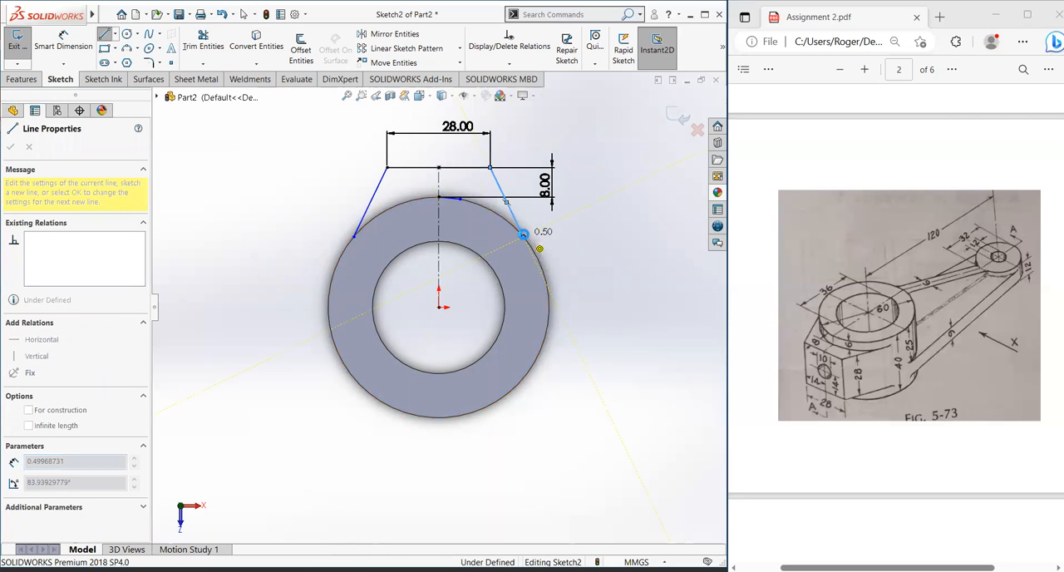
key(Escape)
Step: Make both slanted lines tangent to the ring's outer circular edge
click(374, 202)
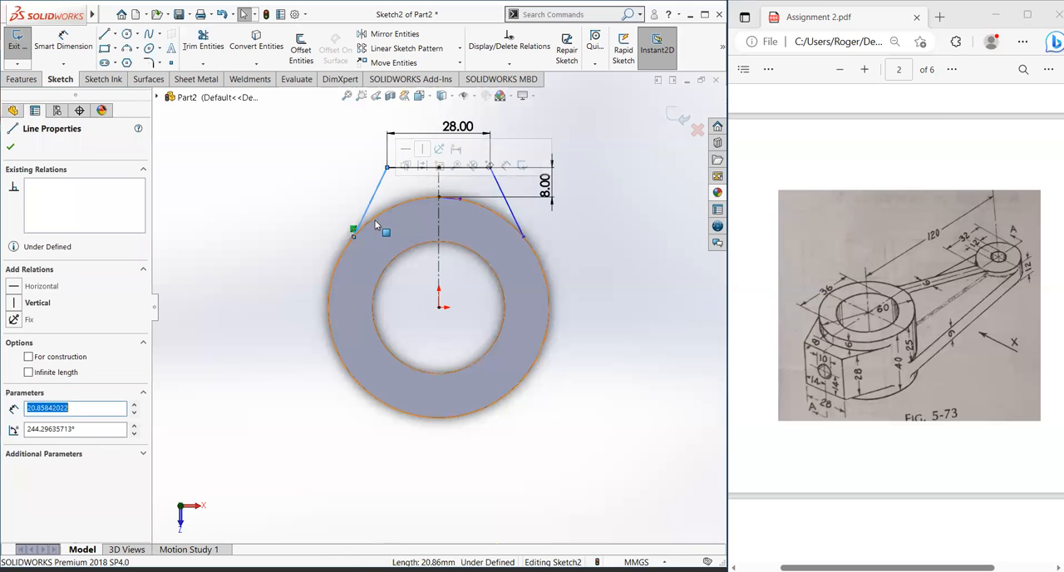
key(Escape)
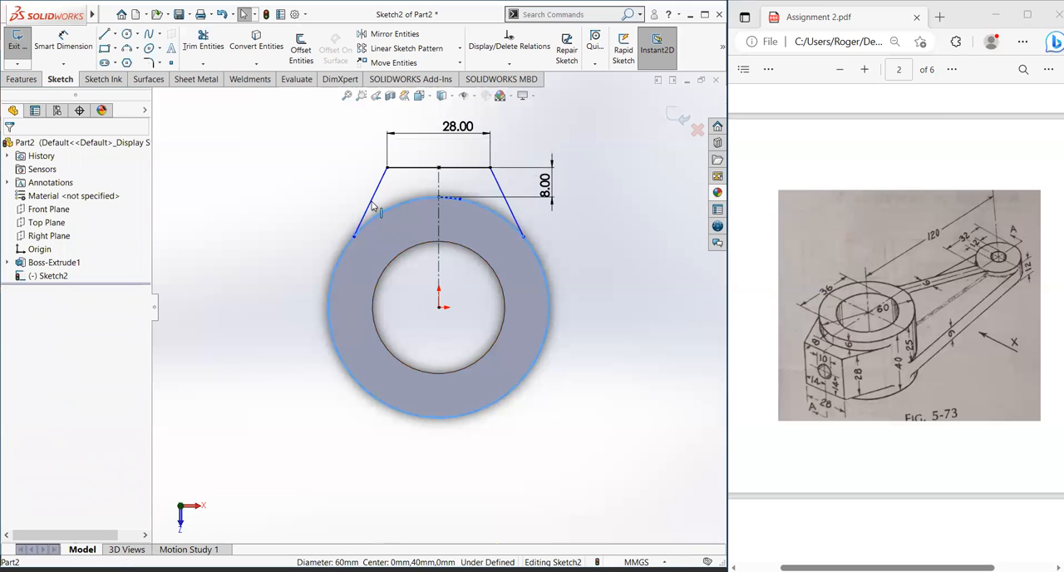
ctrl+click(366, 210)
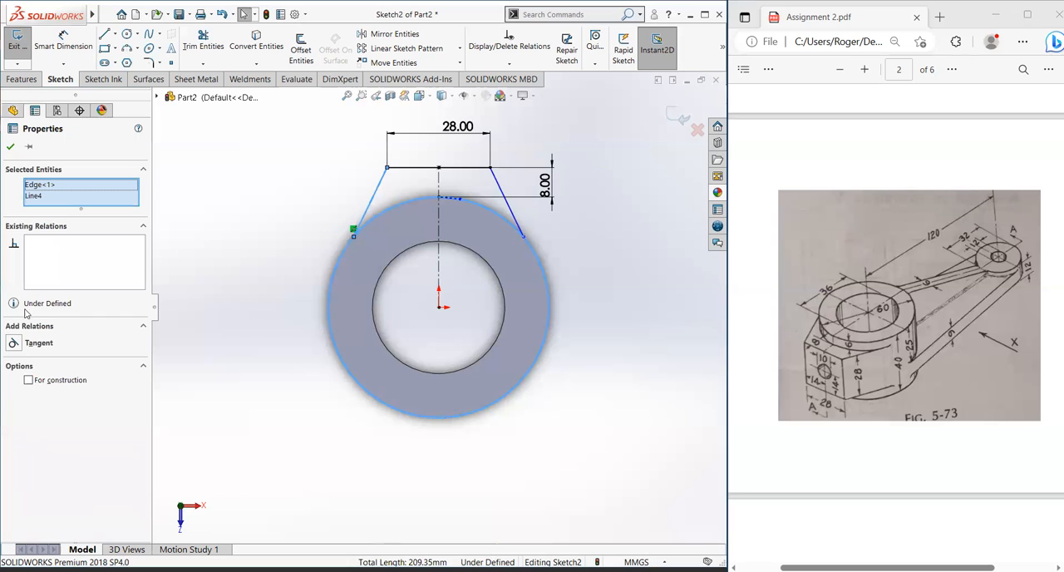
click(14, 342)
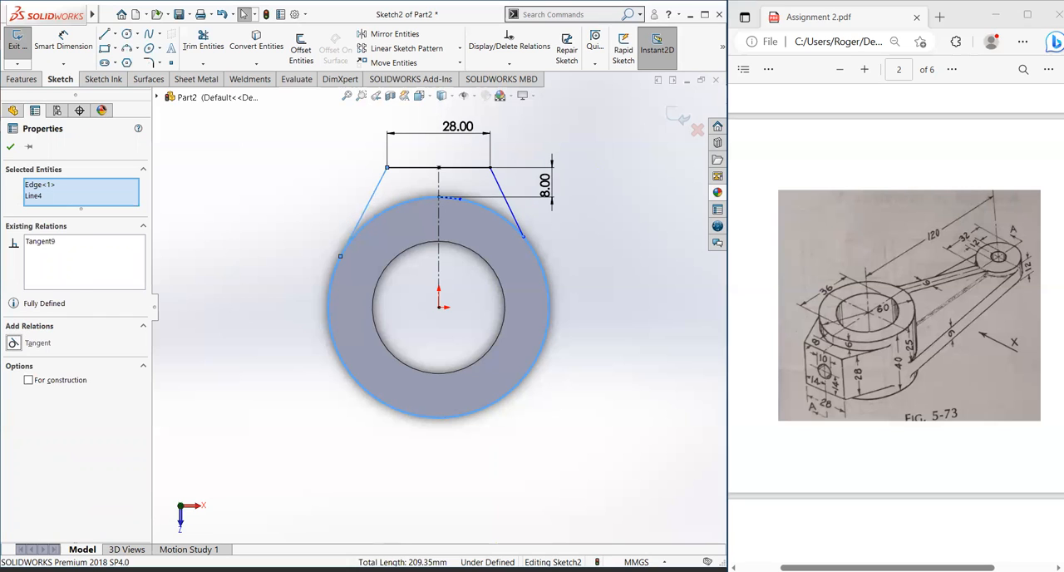
key(Escape)
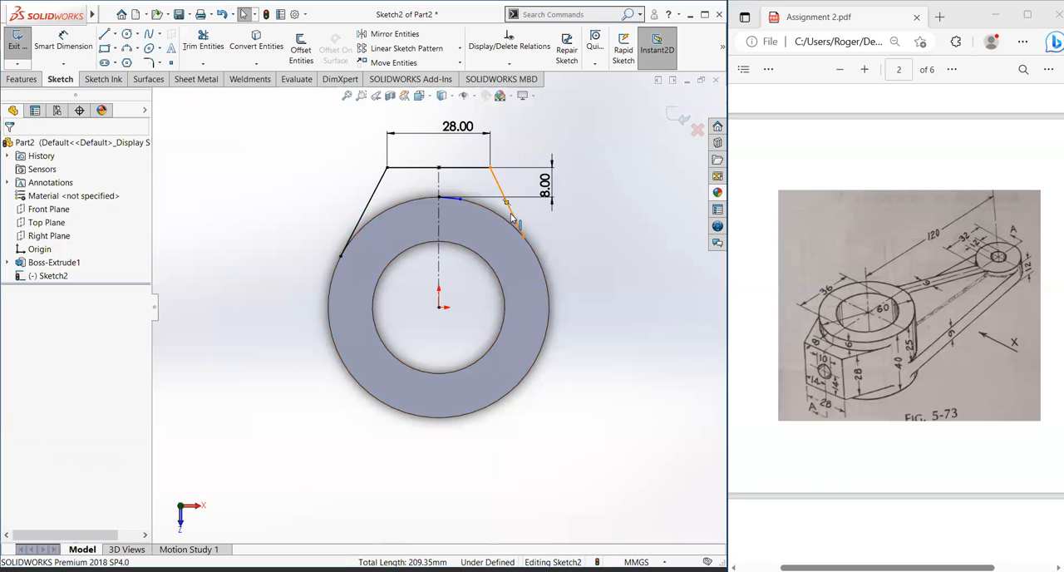
click(513, 217)
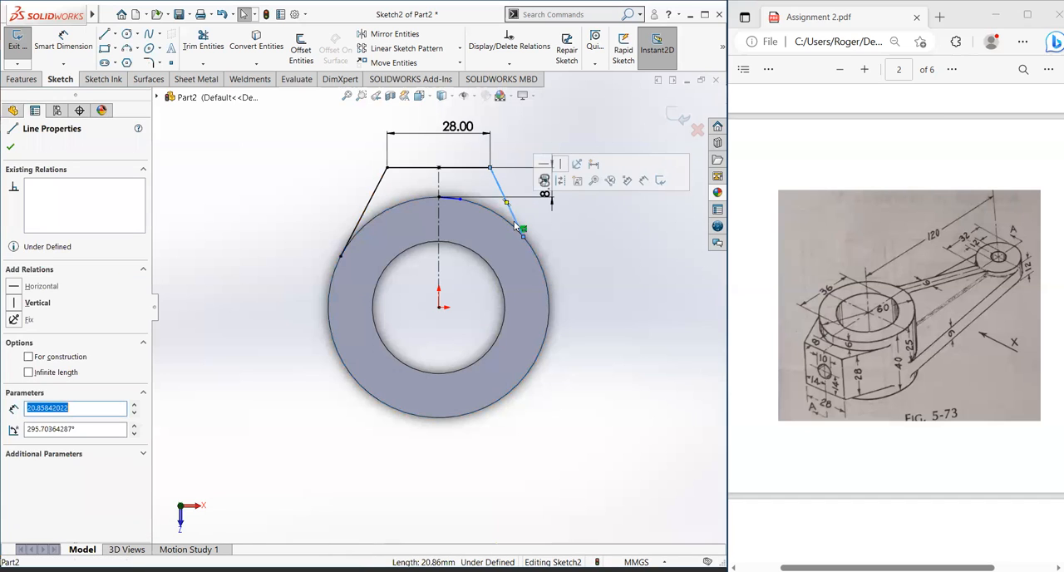
ctrl+click(508, 222)
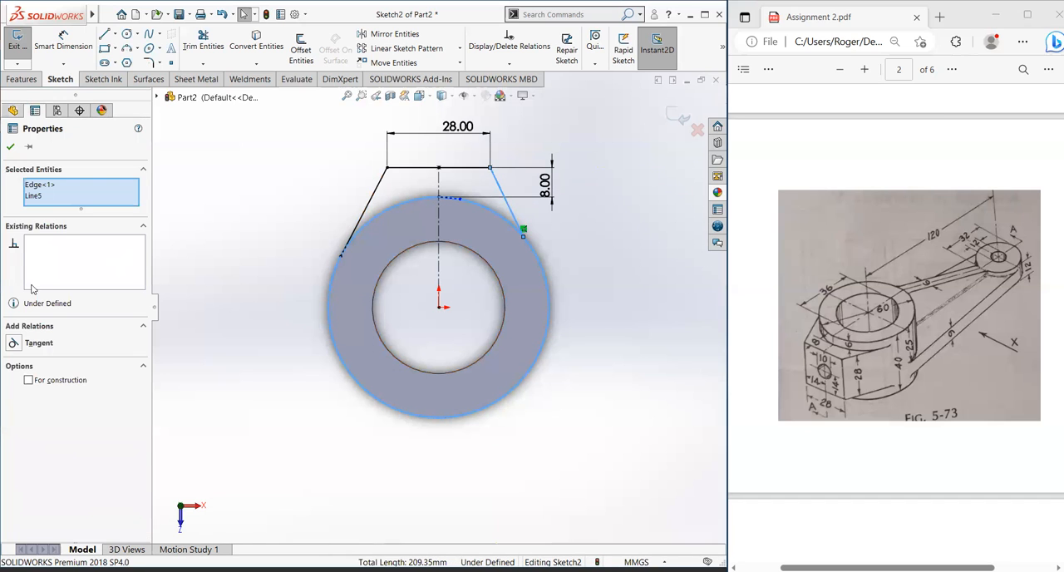
click(15, 342)
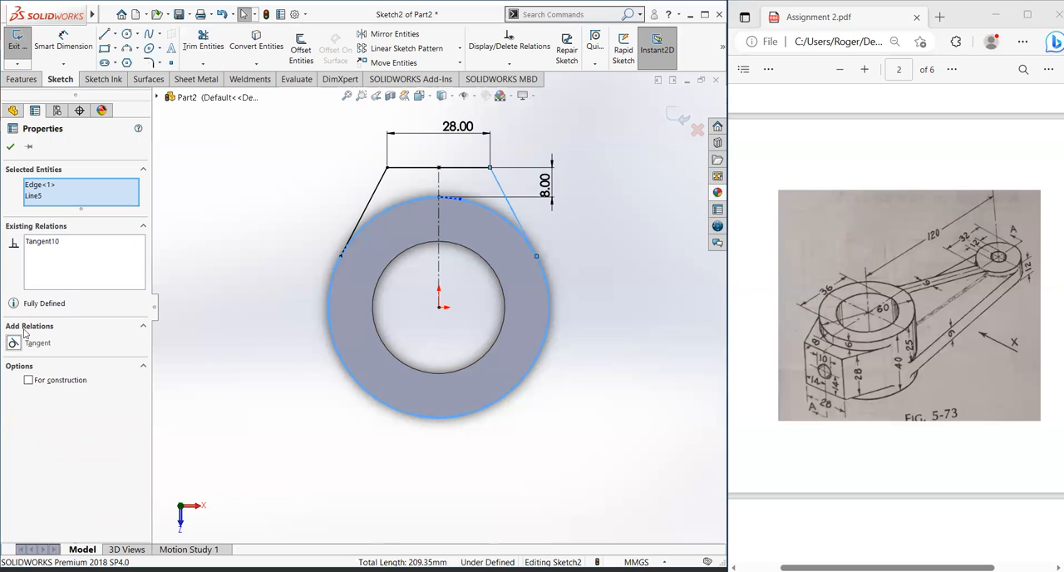
click(11, 147)
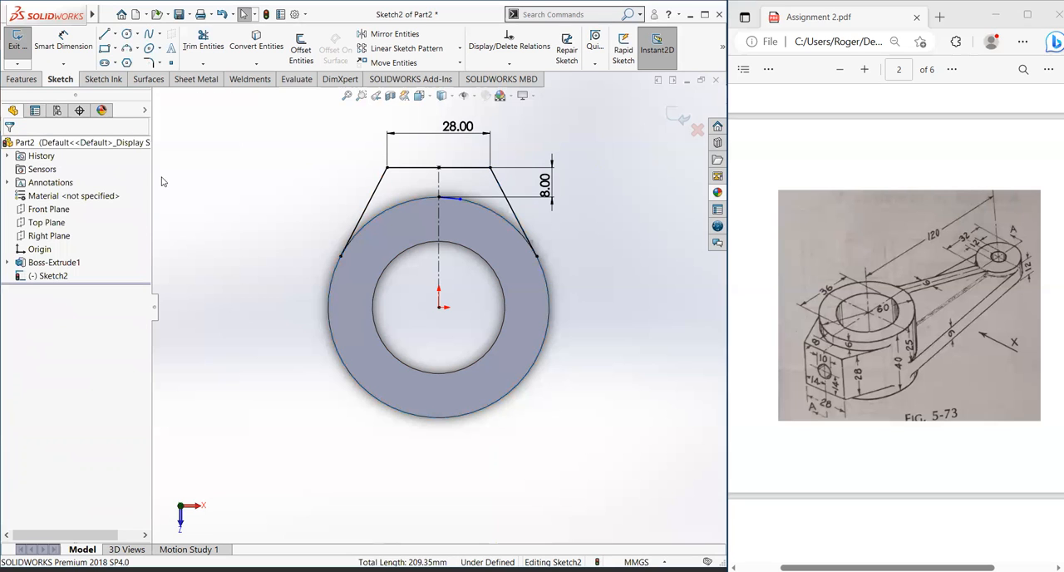
Step: Draw a circle centered on the origin and passing through the slanted lines' lower endpoints, coinciding with the ring's outer edge
click(111, 35)
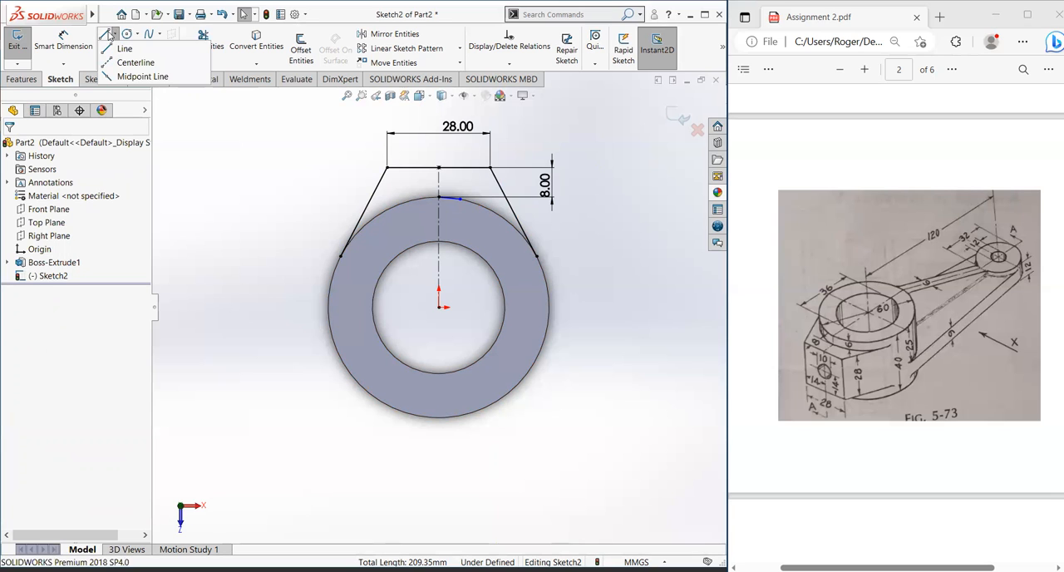
click(128, 34)
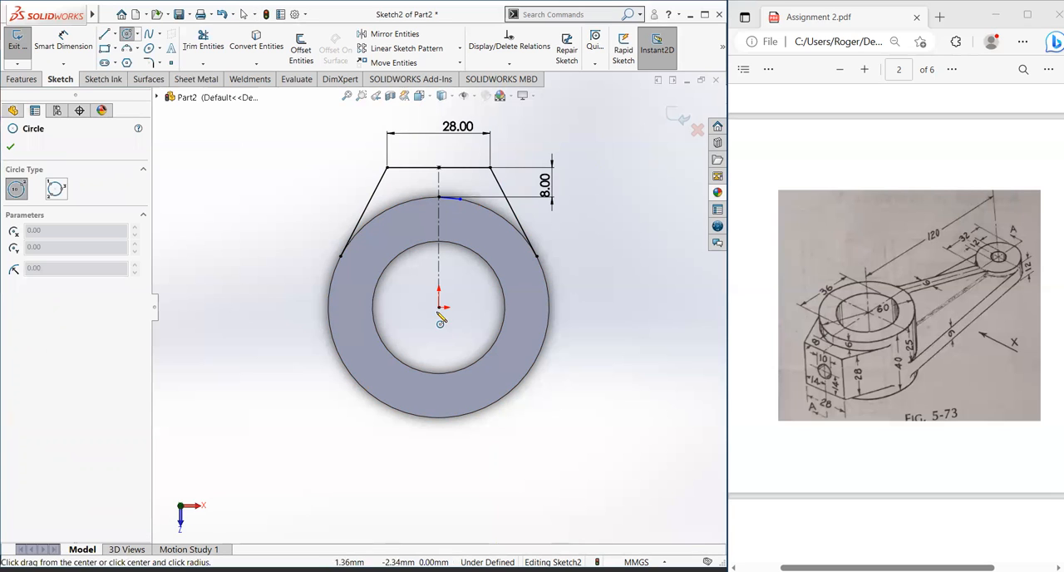
click(440, 308)
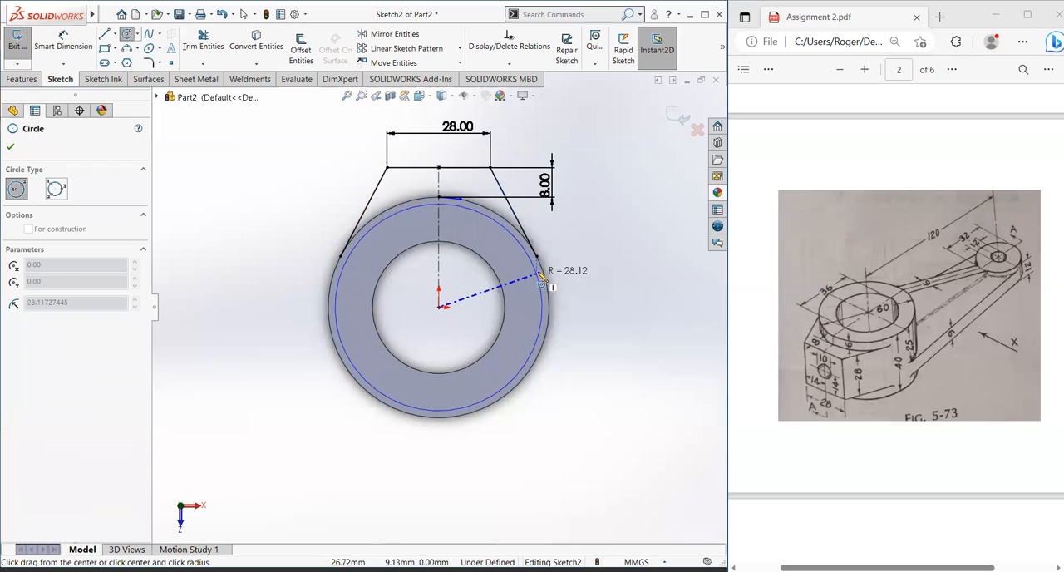
click(541, 265)
key(Escape)
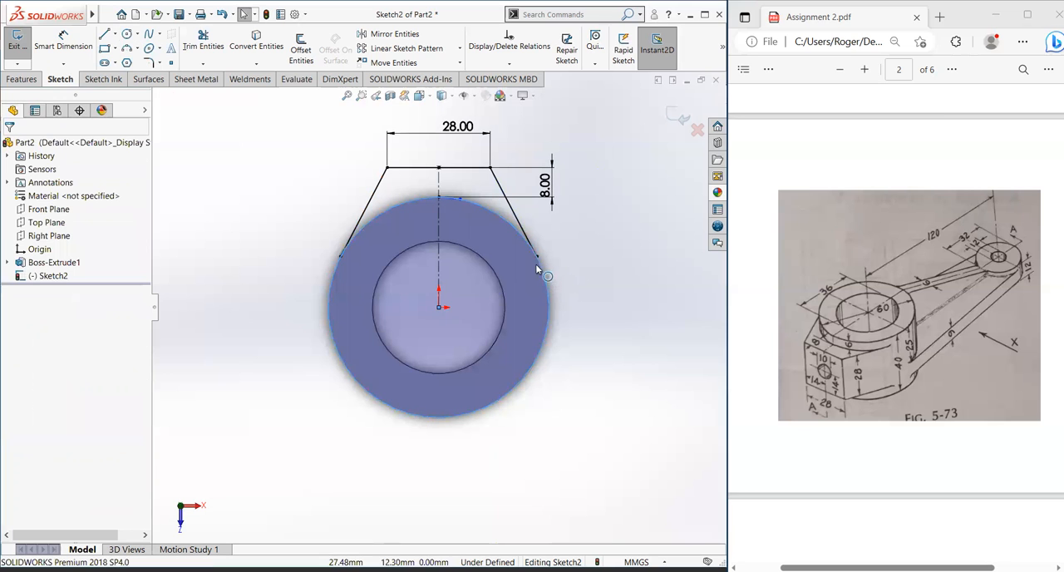
Step: Trim away the circle's large lower portion, keeping only the upper arc between the two tangent points
click(193, 47)
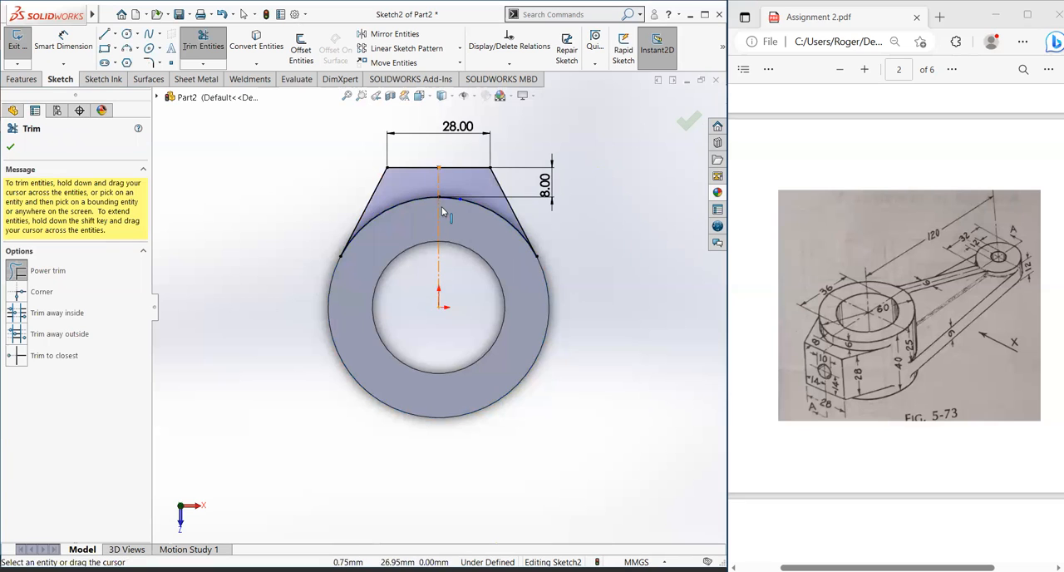
middle_drag(442, 206, 500, 263)
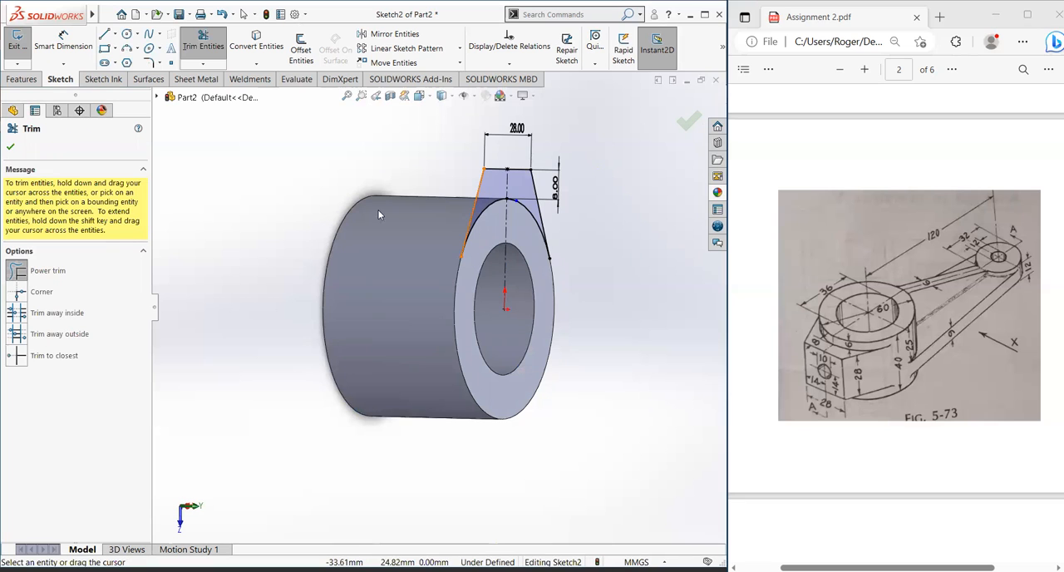
click(10, 148)
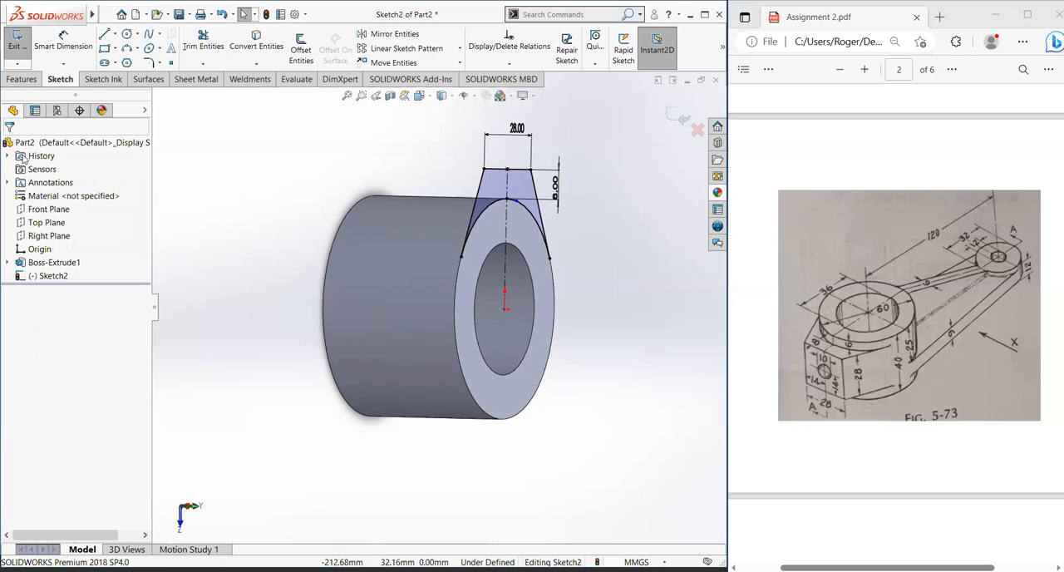
Step: Start a boss extrusion of the tapered profile with reversed direction toward the hub, selecting both profile regions as contours
click(22, 79)
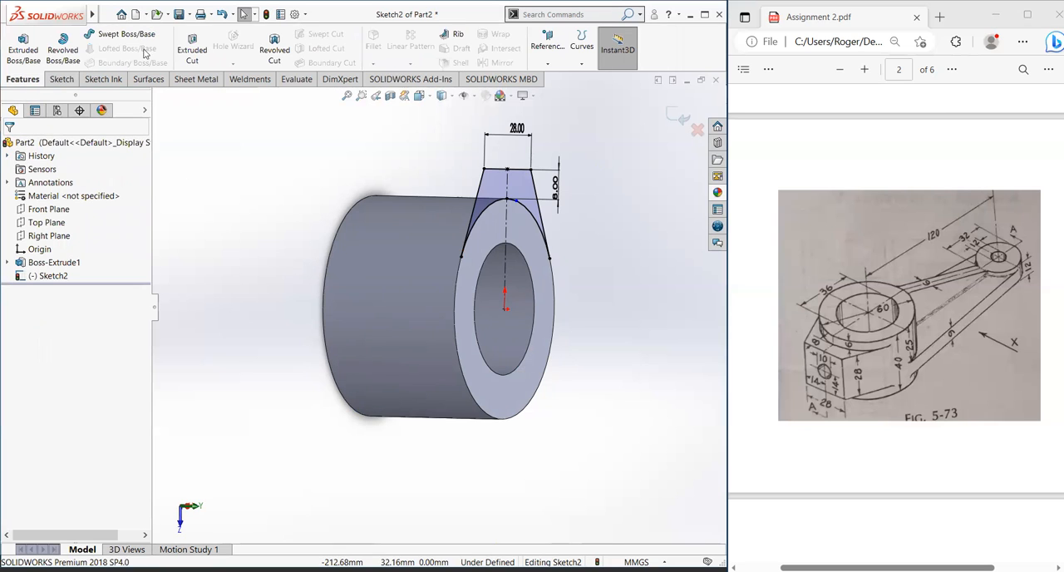
click(24, 49)
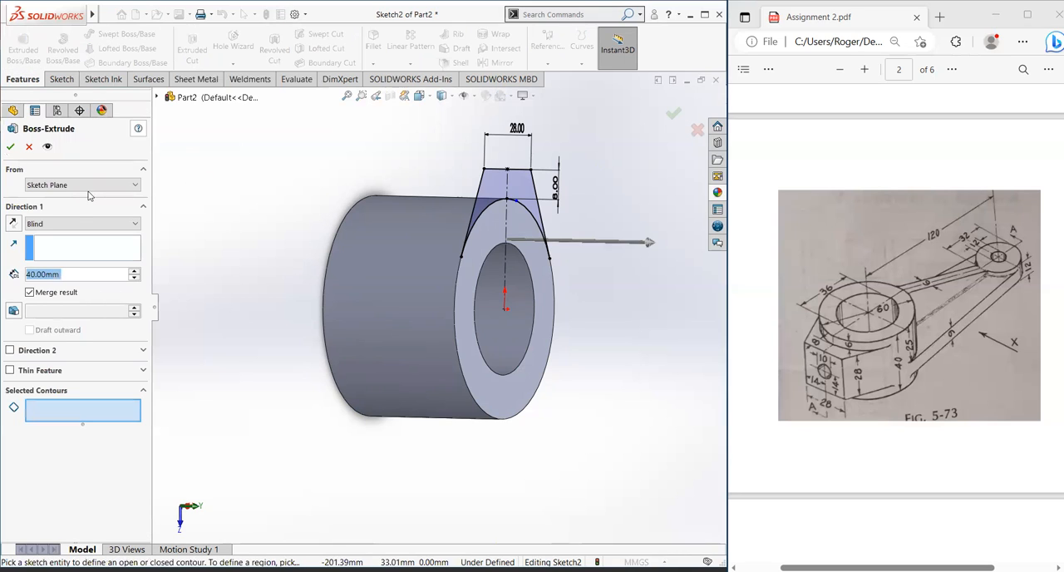
click(13, 223)
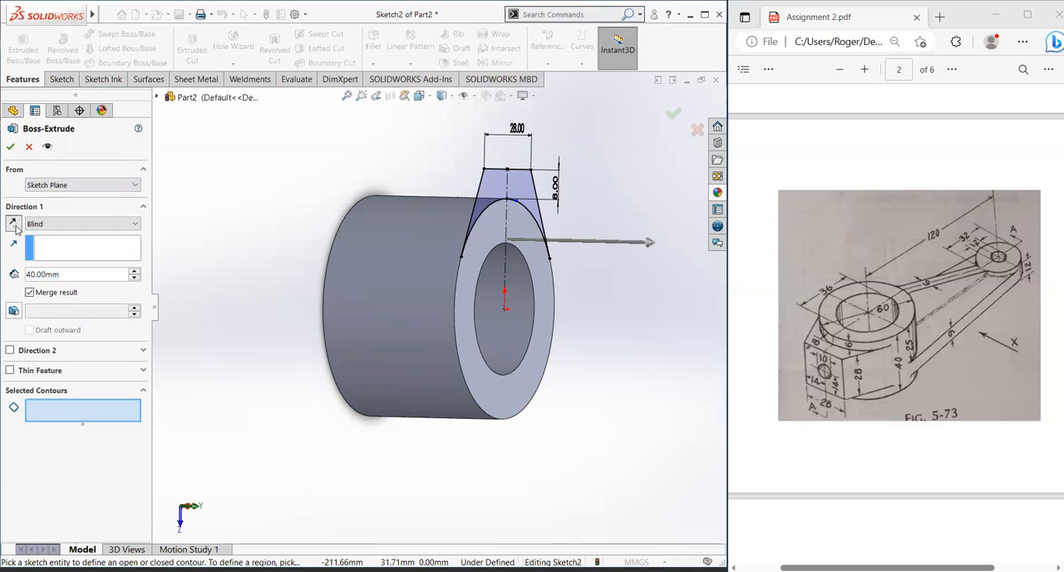
click(500, 197)
click(493, 207)
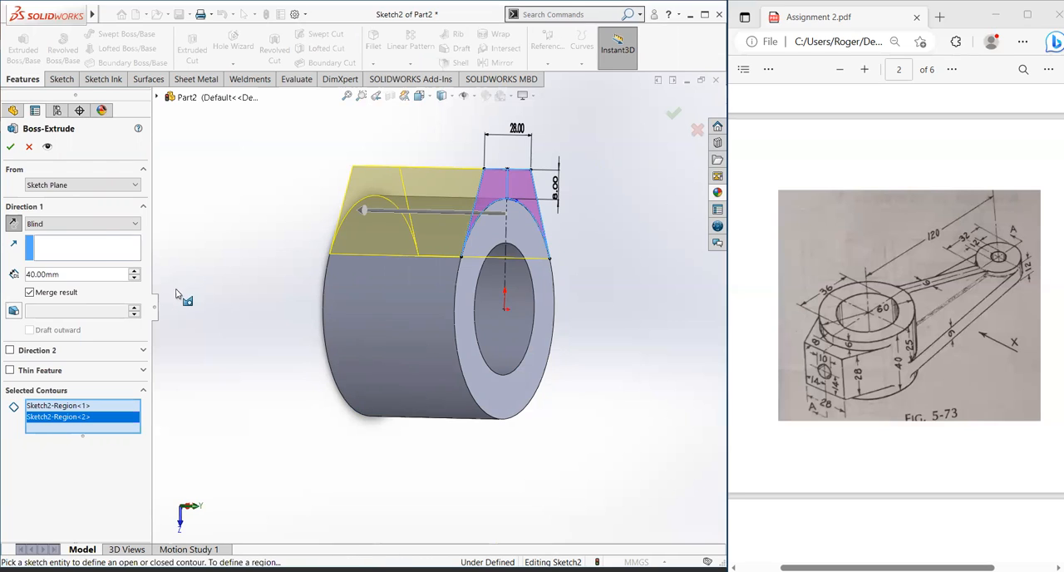
Step: Start the extrusion at a 6 mm offset from the sketch plane, with the offset direction reversed into the hub's length
click(108, 225)
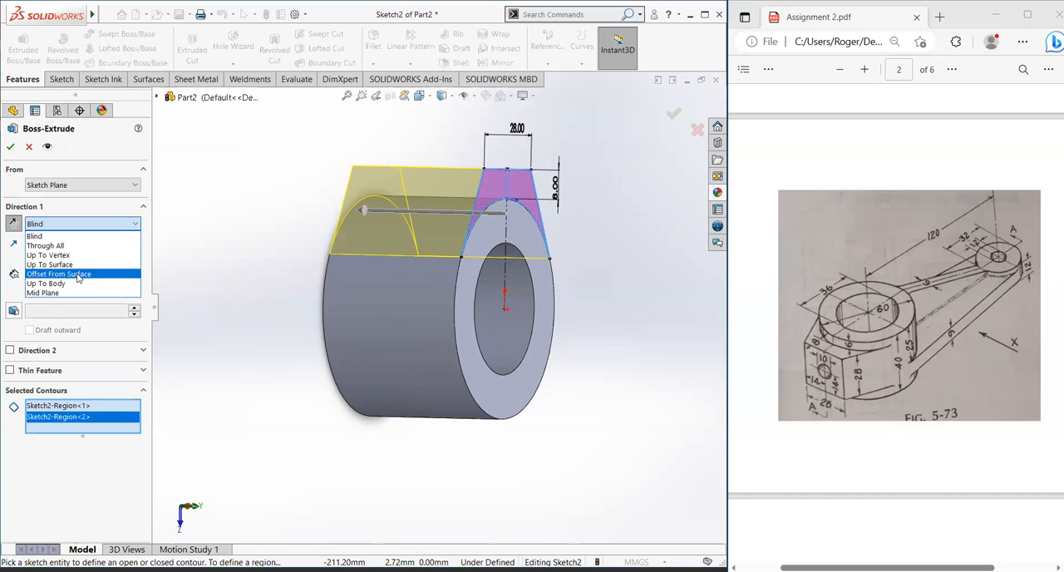
click(92, 188)
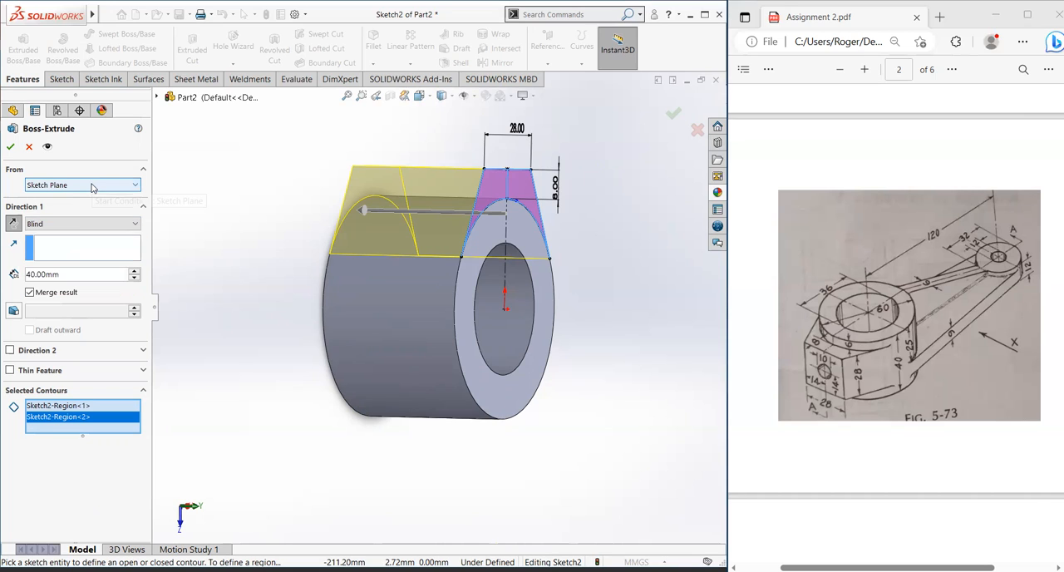
click(93, 187)
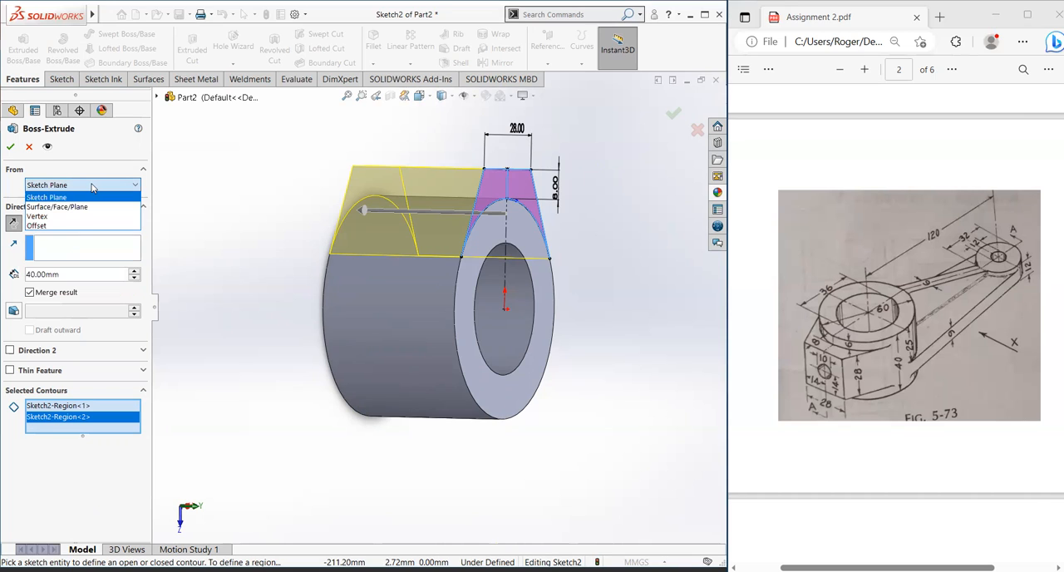
click(76, 226)
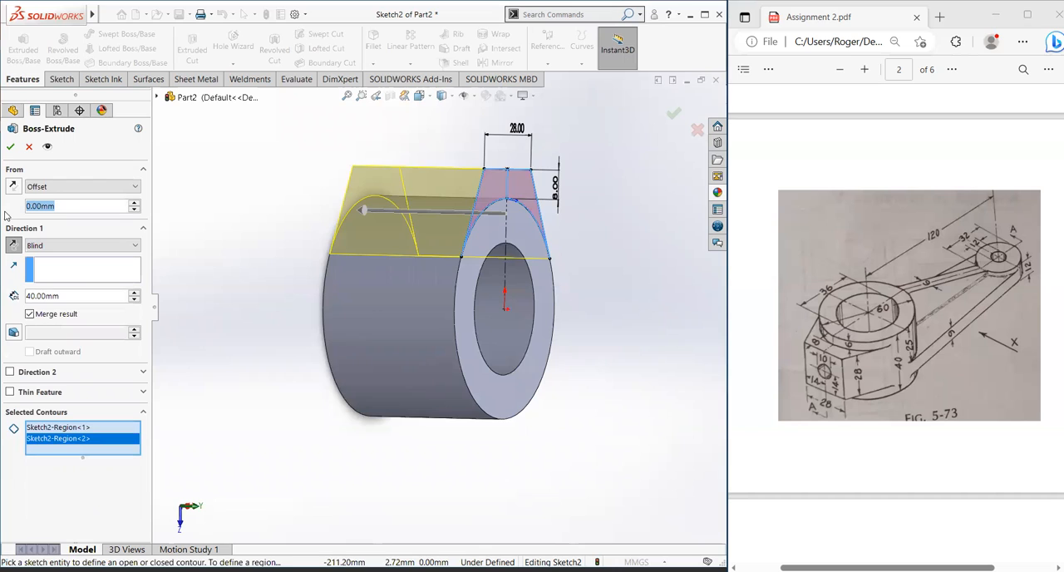
text(6)
key(Return)
click(12, 189)
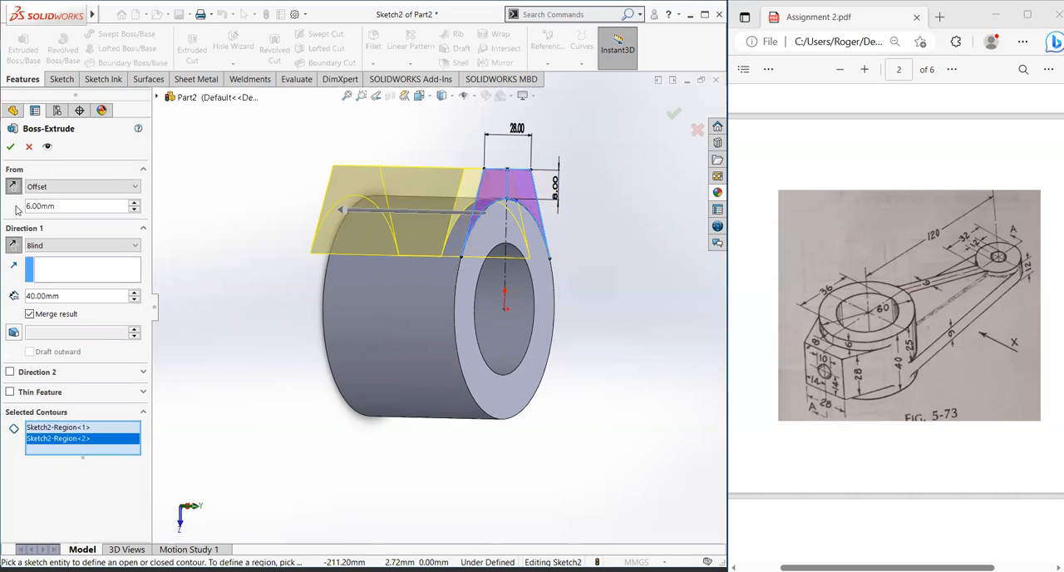
Step: Set the blind extrusion depth to 28 mm and create the merged boss on the hub
double_click(74, 297)
text(28)
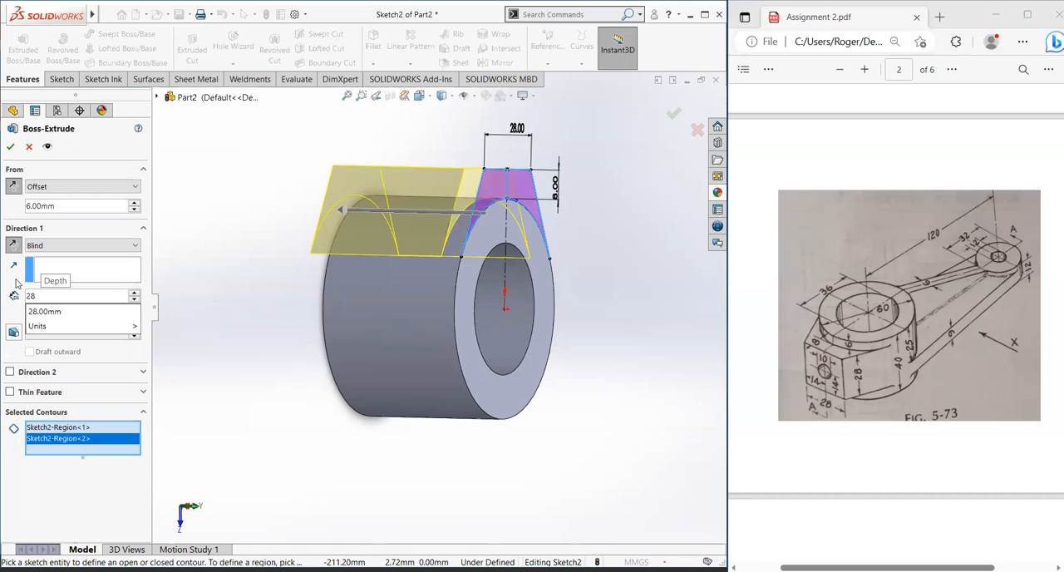
key(Return)
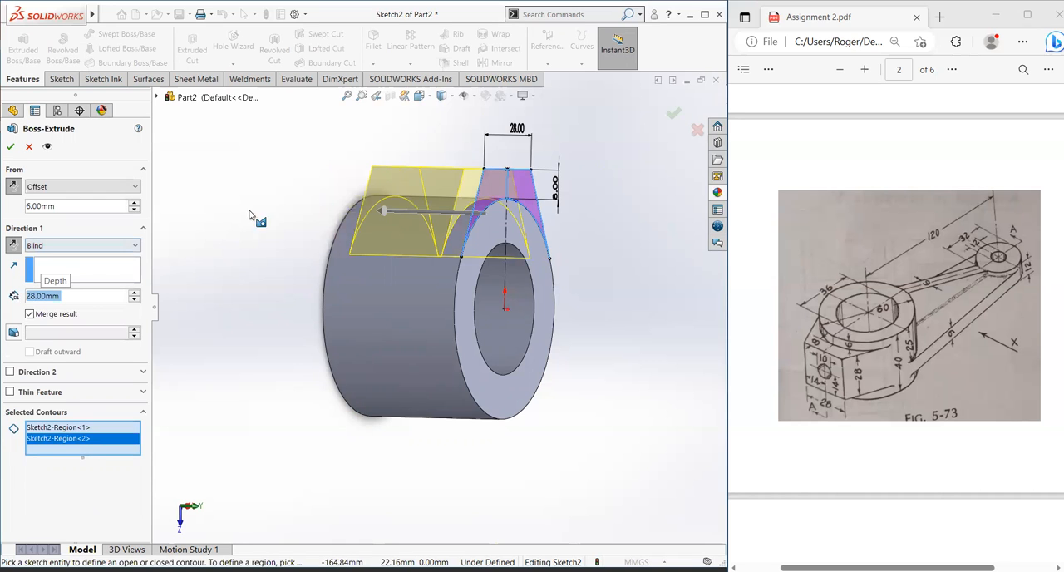
middle_drag(402, 292, 413, 304)
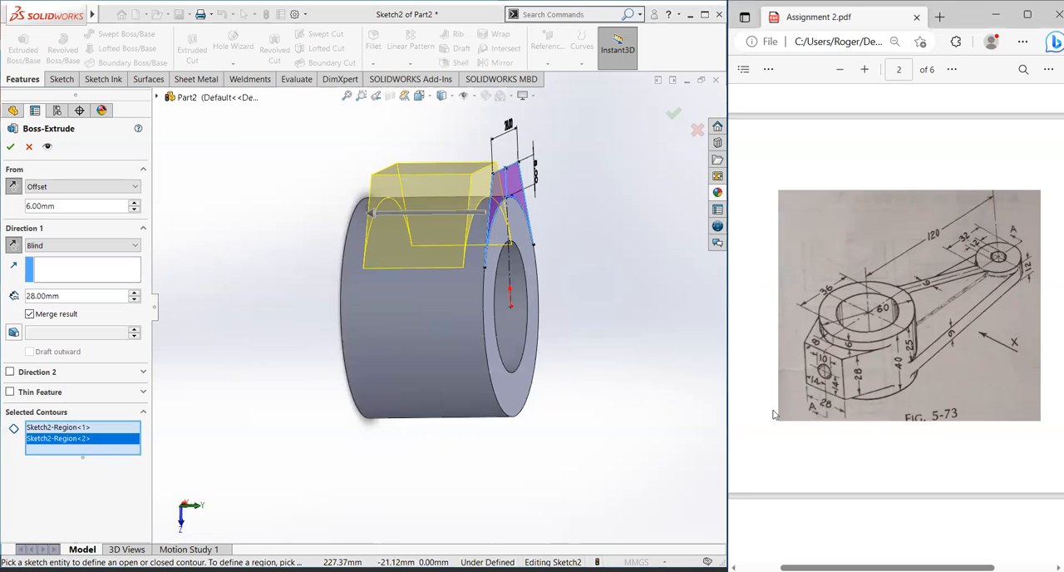
click(9, 147)
Step: Open a new sketch on the boss's flat outer face, viewed normal to that face
scroll(452, 219, down, 2)
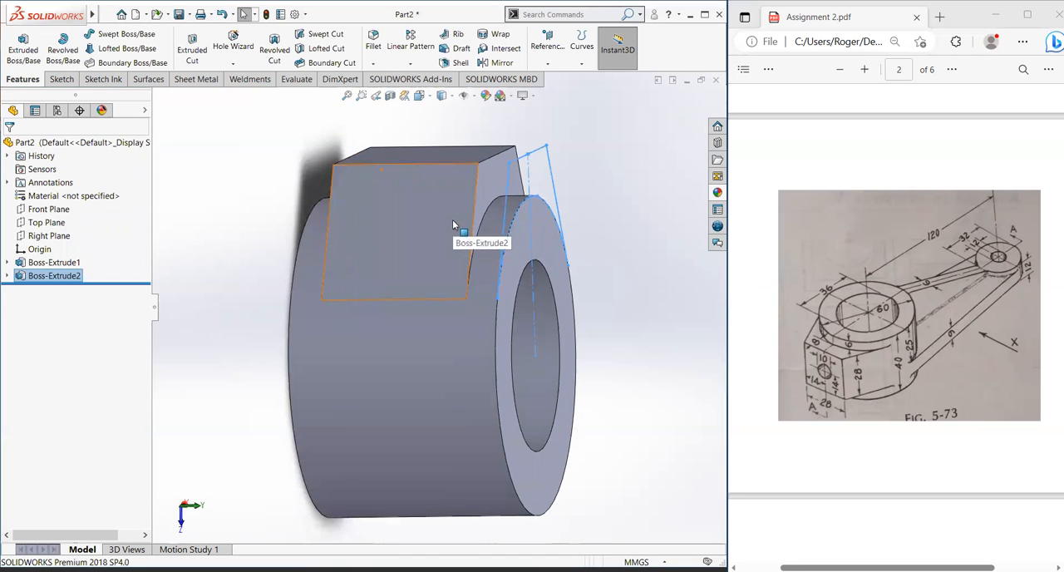
scroll(452, 220, up, 2)
middle_drag(481, 178, 432, 293)
click(429, 290)
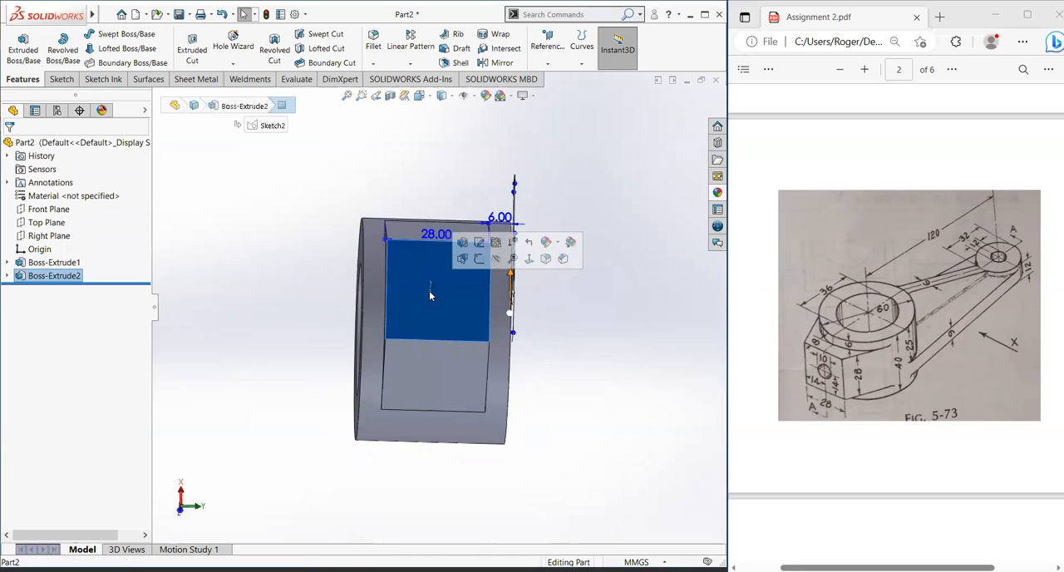
click(528, 260)
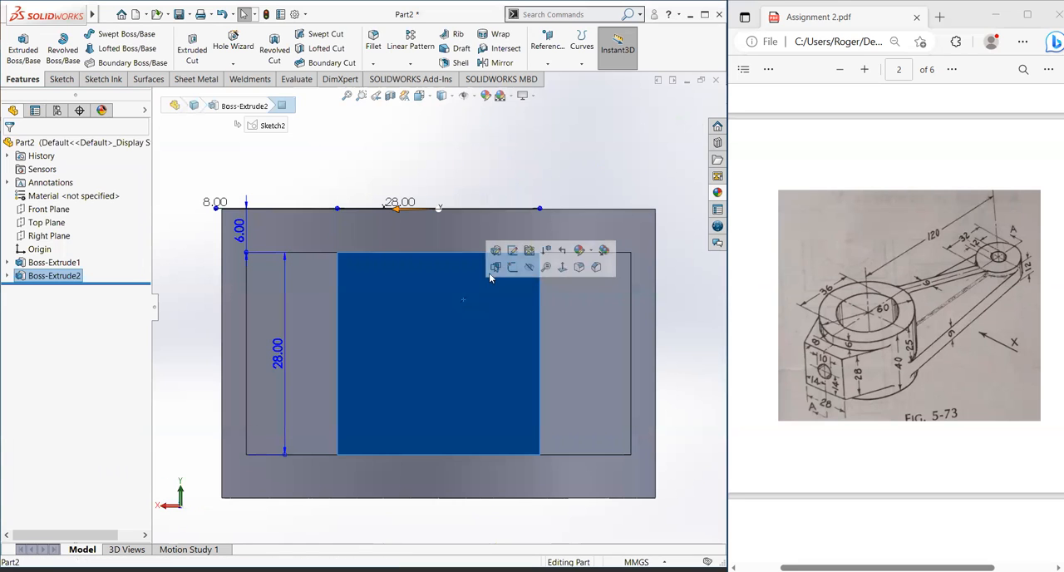
click(496, 267)
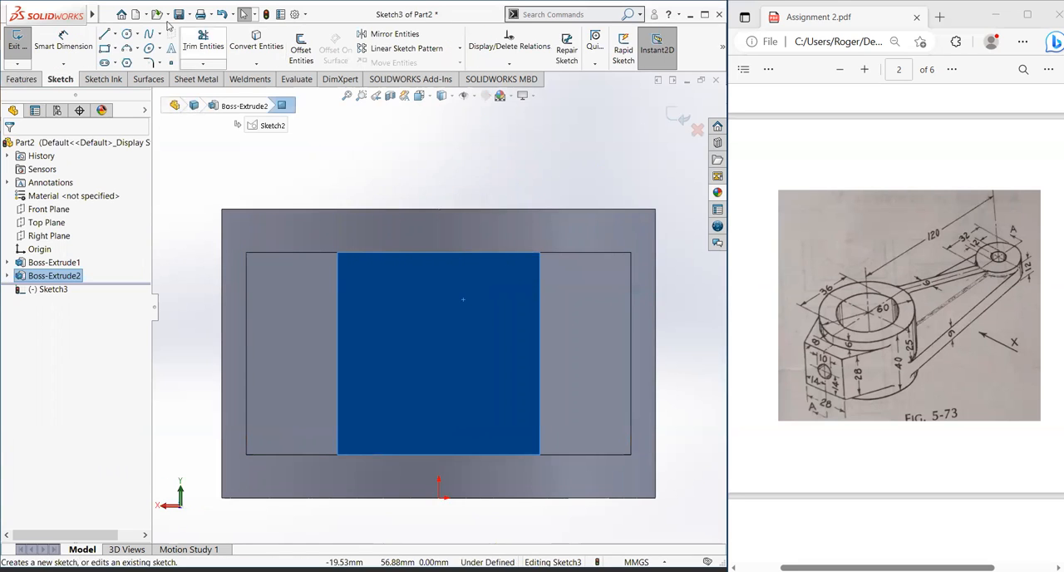
Step: Draw a circle about 9.8 mm in diameter at the center of the boss's square face, aligned with its edge midpoints
click(126, 34)
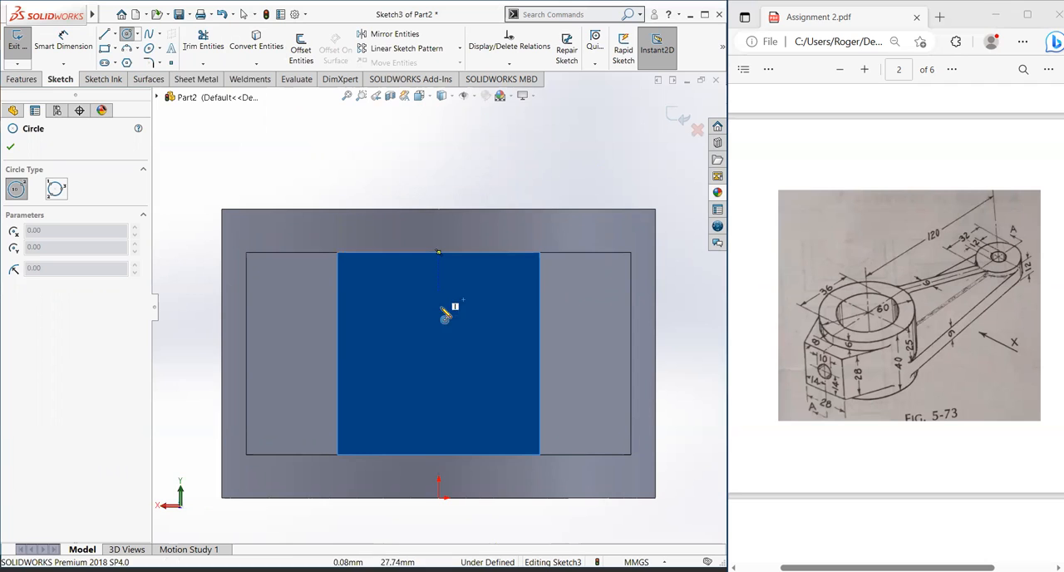
click(337, 353)
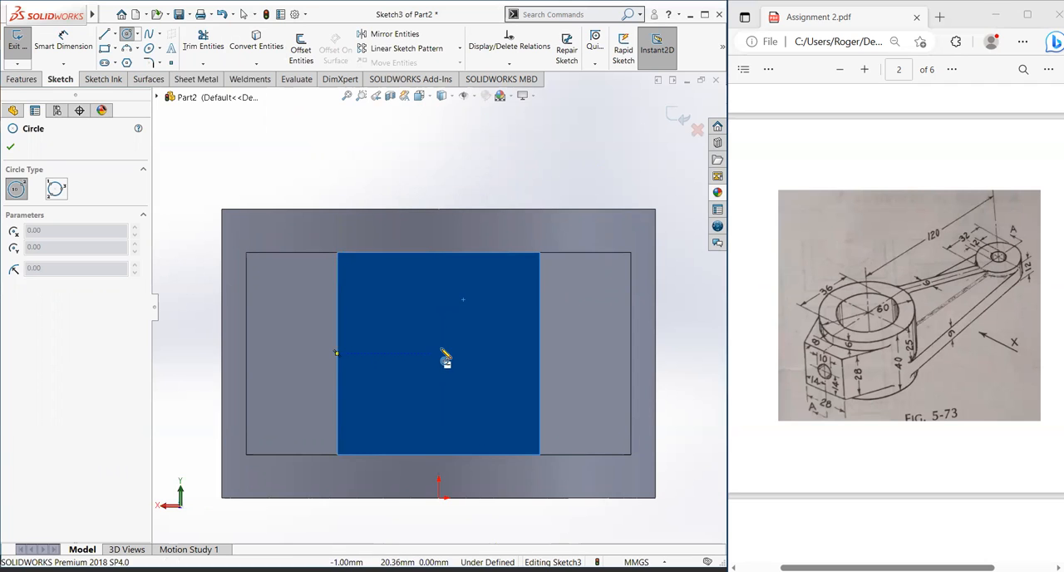
click(440, 353)
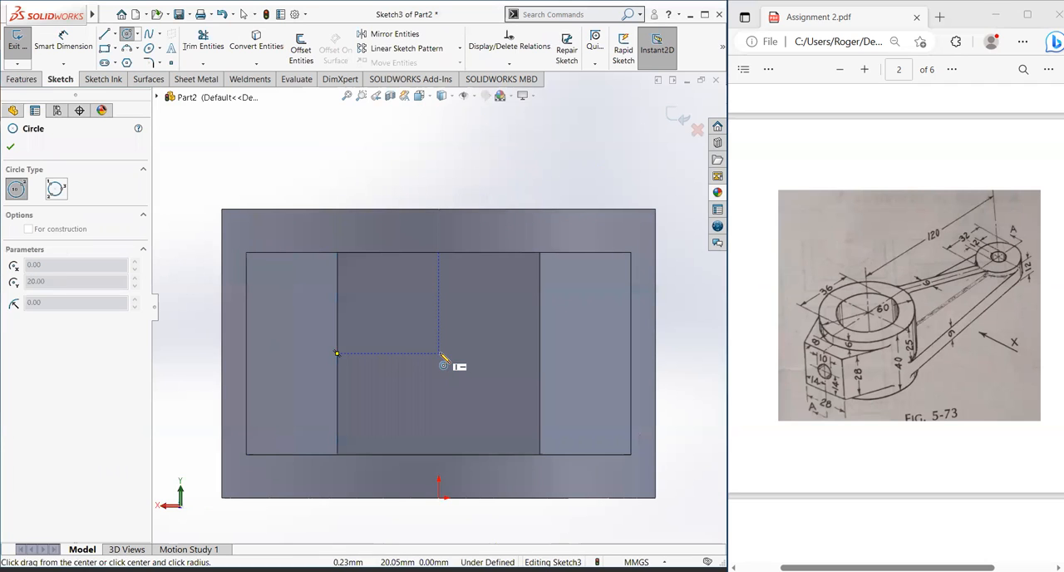
click(463, 378)
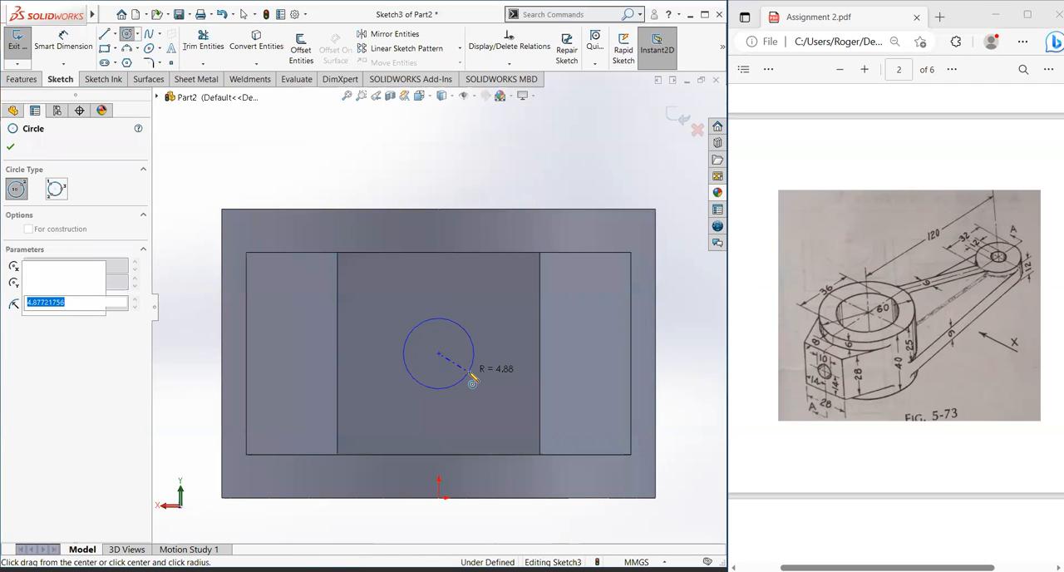
Step: Dimension the circle on the boss face with a diameter of 10 mm
click(64, 41)
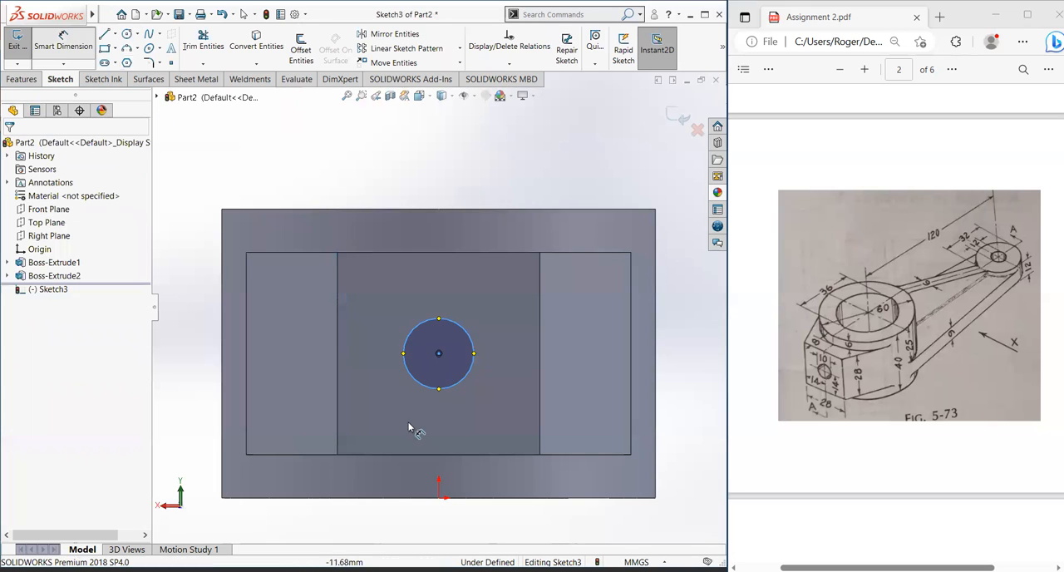
click(474, 378)
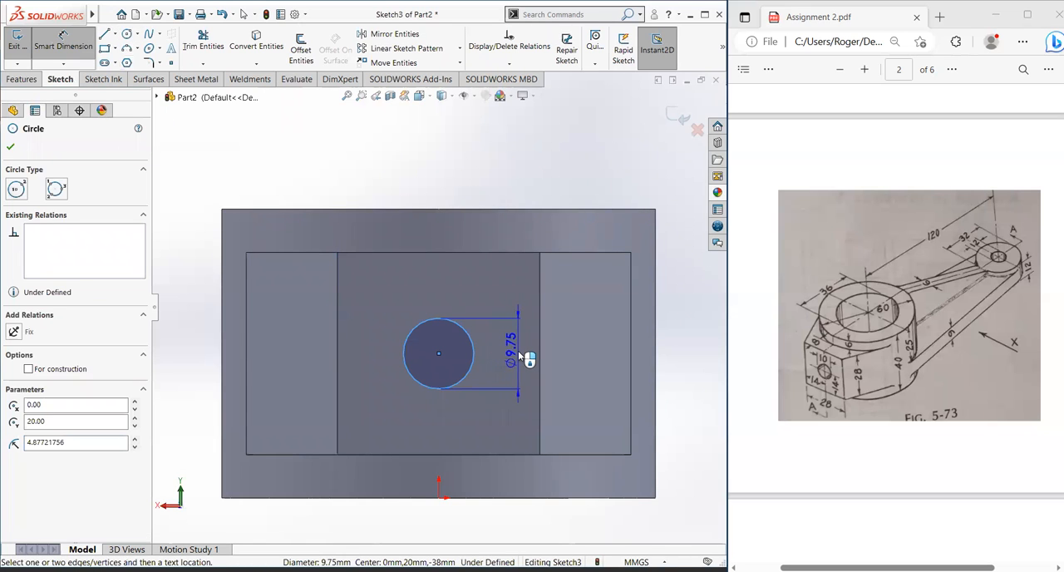
click(520, 355)
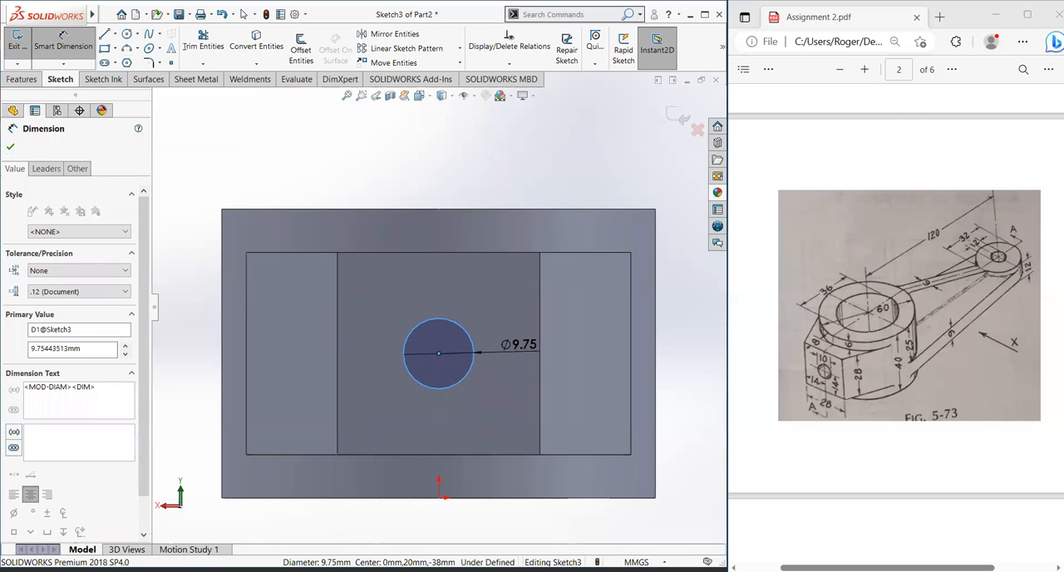
text(10)
key(Return)
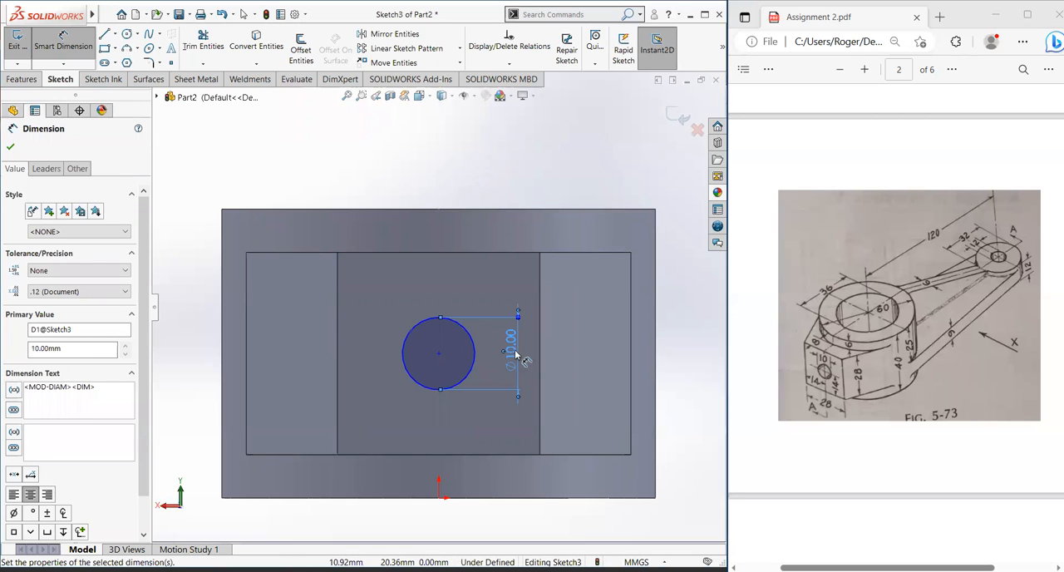
click(9, 147)
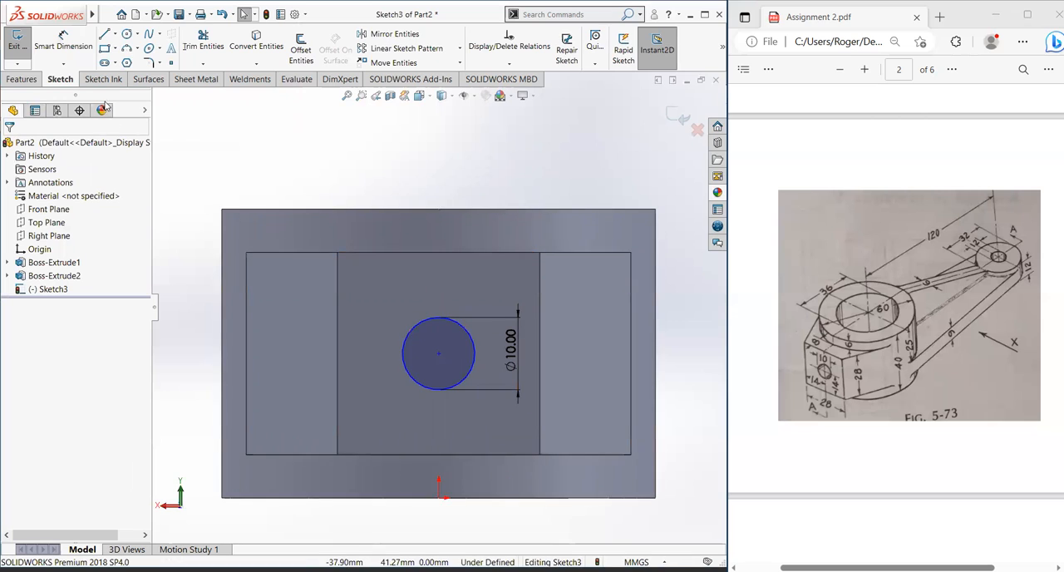
Step: Dimension the vertical distance from the circle's center to the origin as 20 mm
click(63, 40)
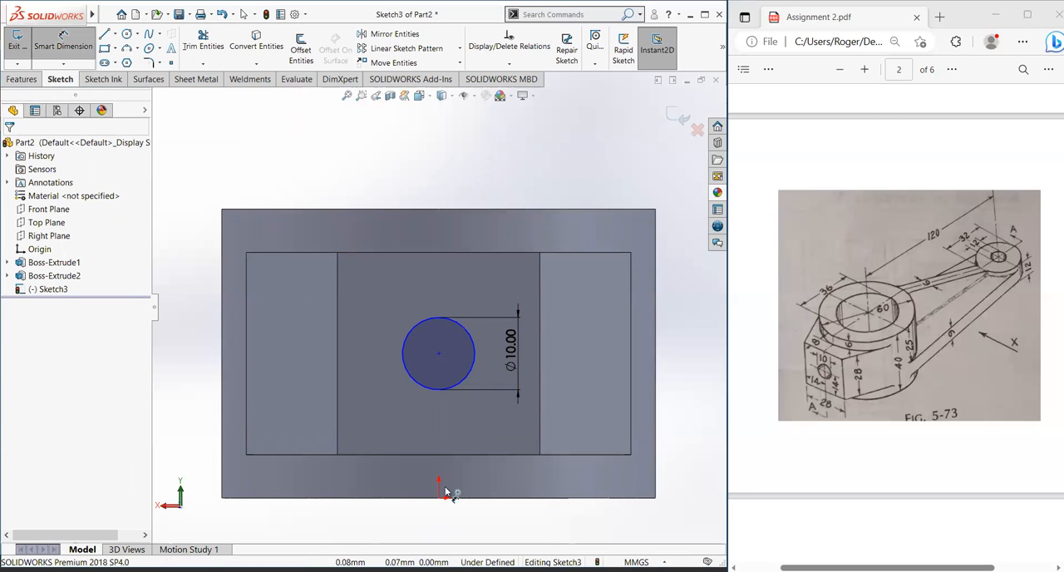
click(439, 353)
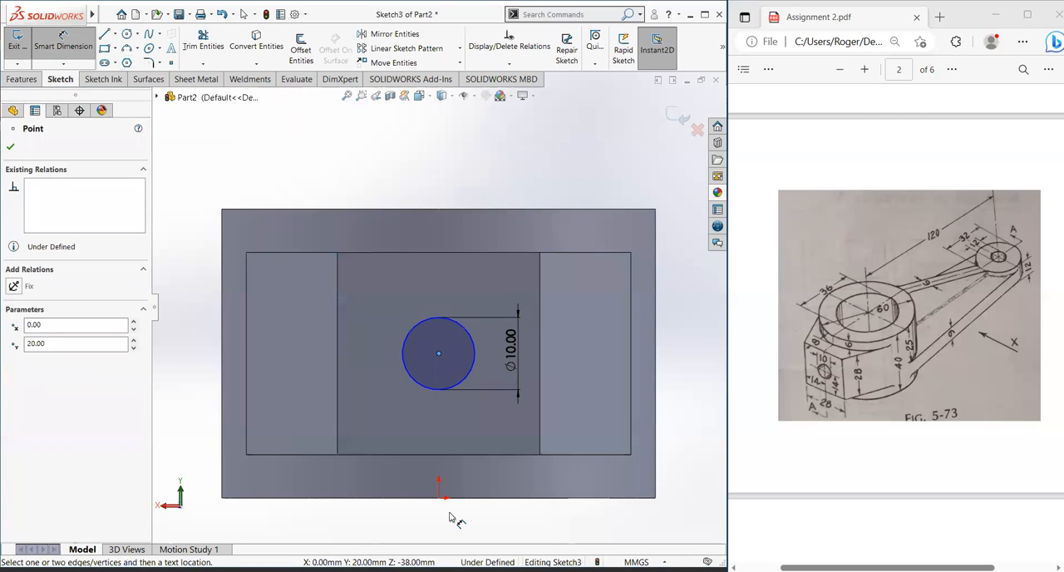
click(440, 499)
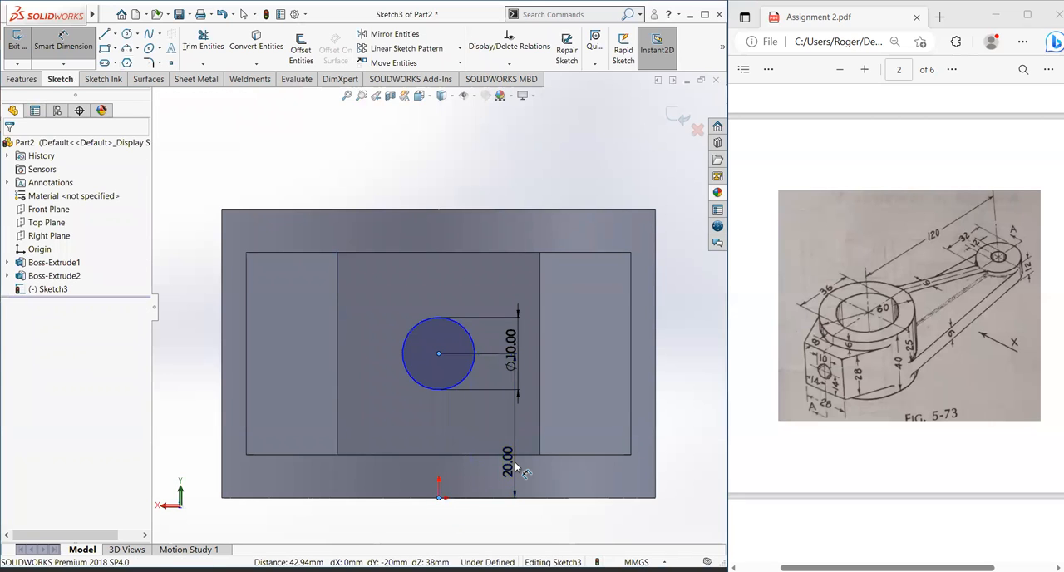
click(515, 468)
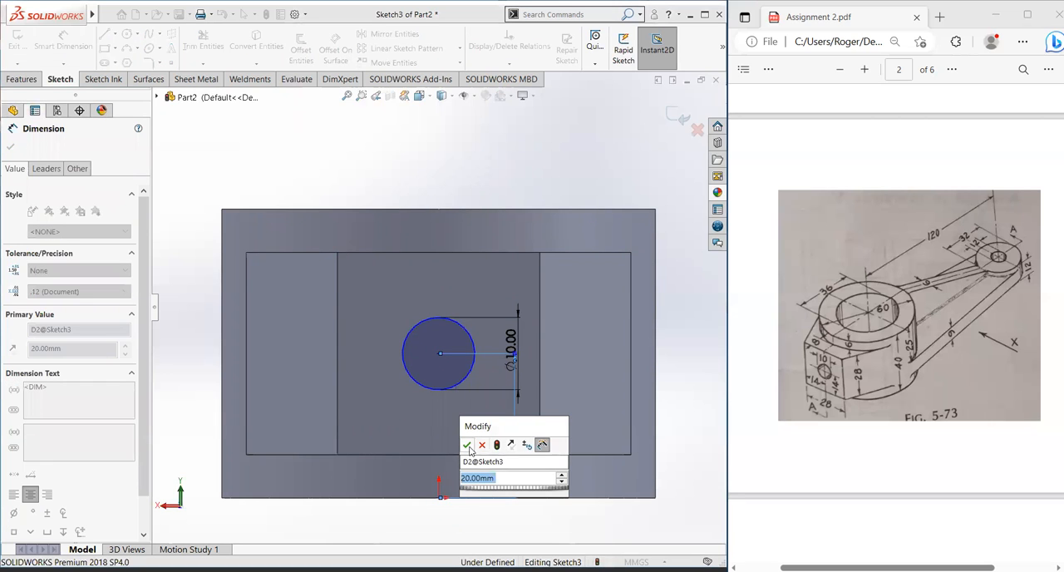
click(467, 446)
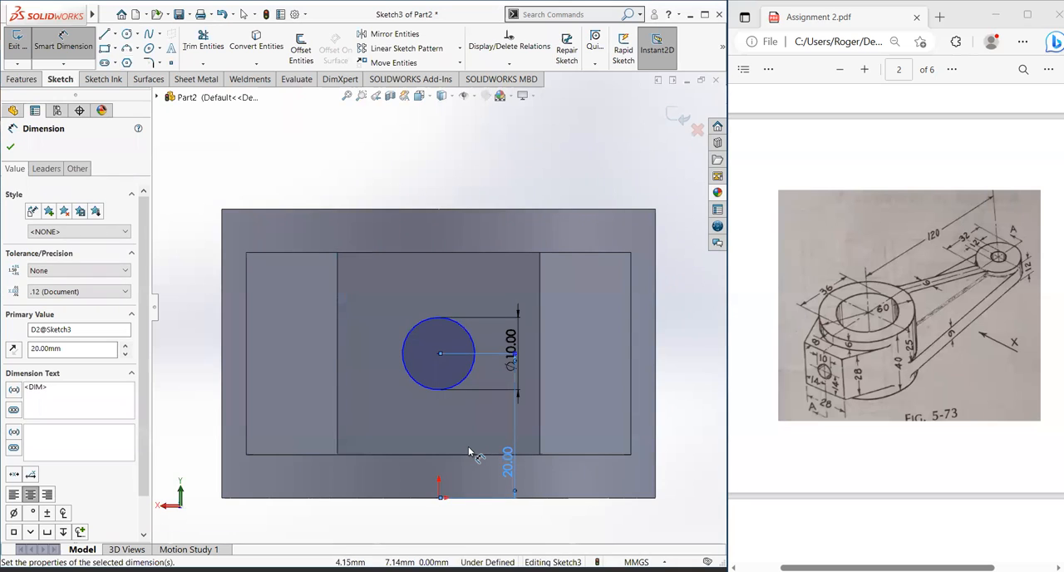
key(Escape)
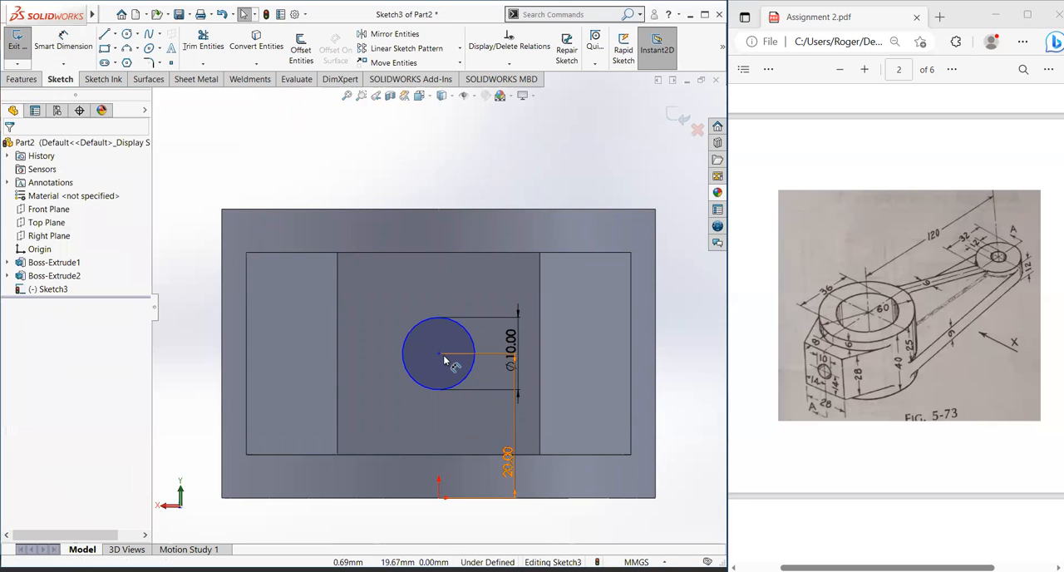
Step: Add a vertical relation between the circle's center and the origin
click(441, 356)
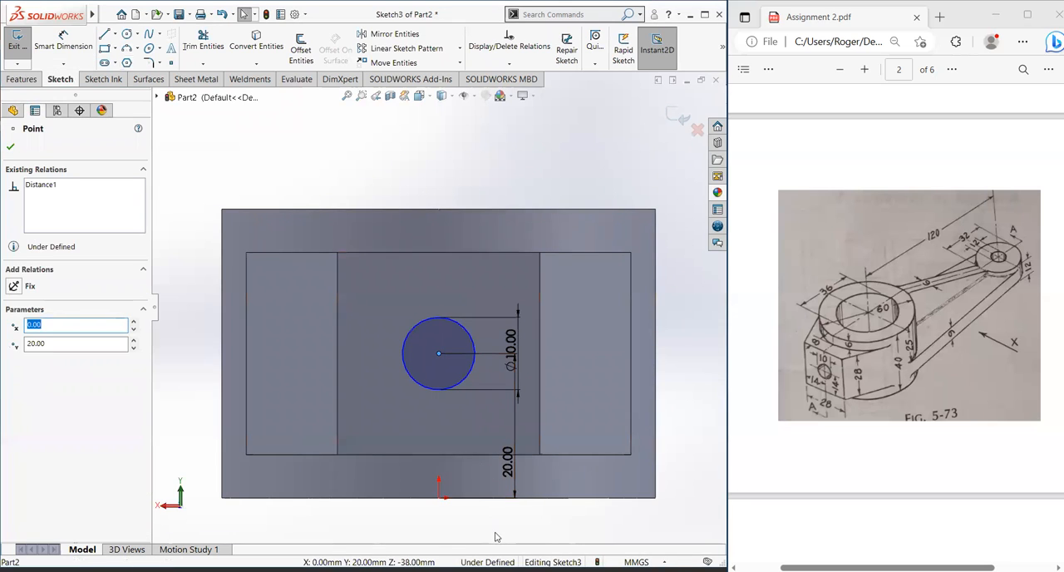
ctrl+click(439, 498)
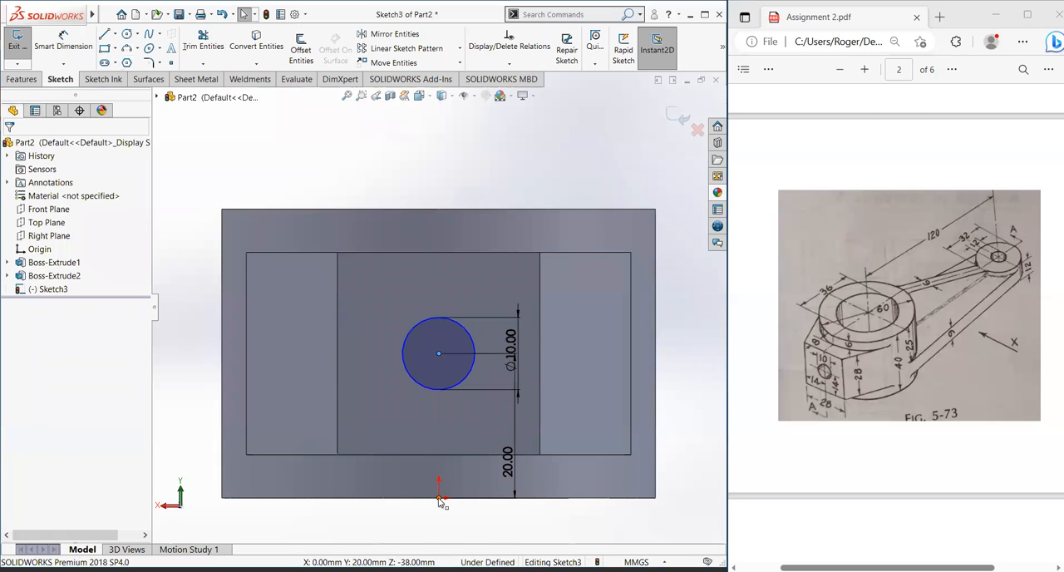
click(13, 360)
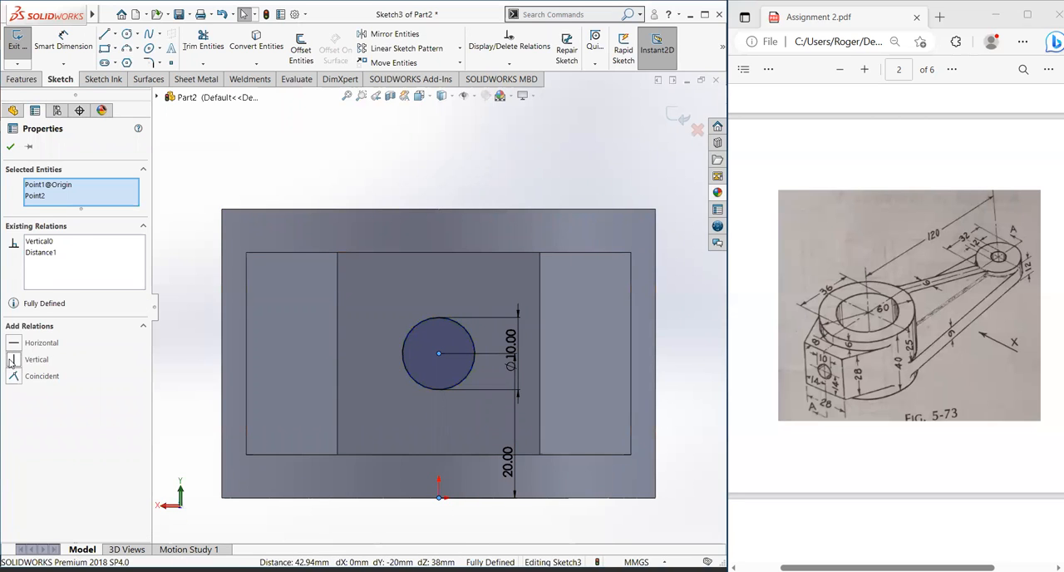
click(11, 147)
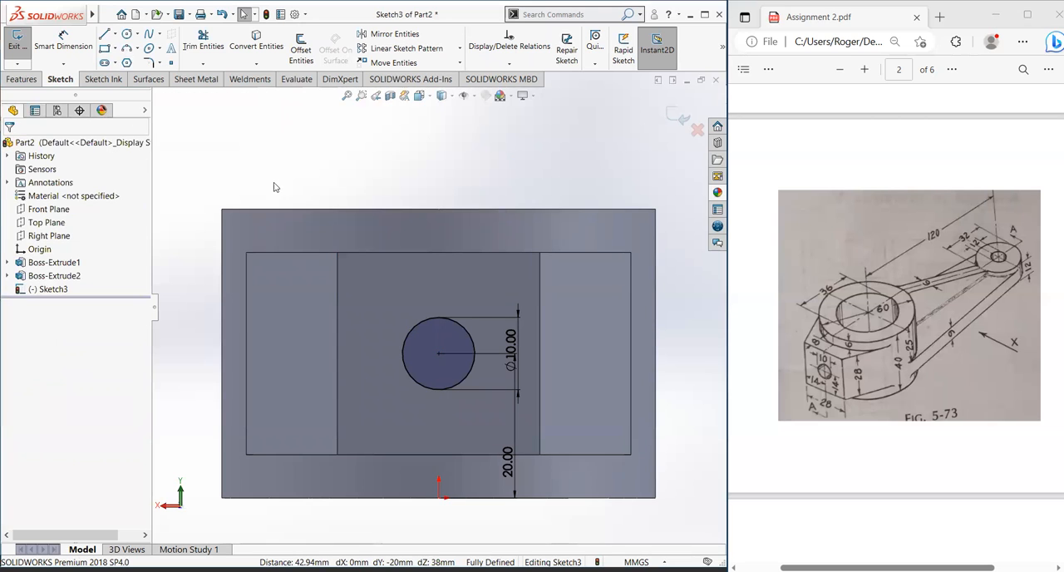
Step: Cut-extrude the 10 mm circle on the boss face to a blind depth of 28 mm through the hub wall
click(22, 79)
click(192, 46)
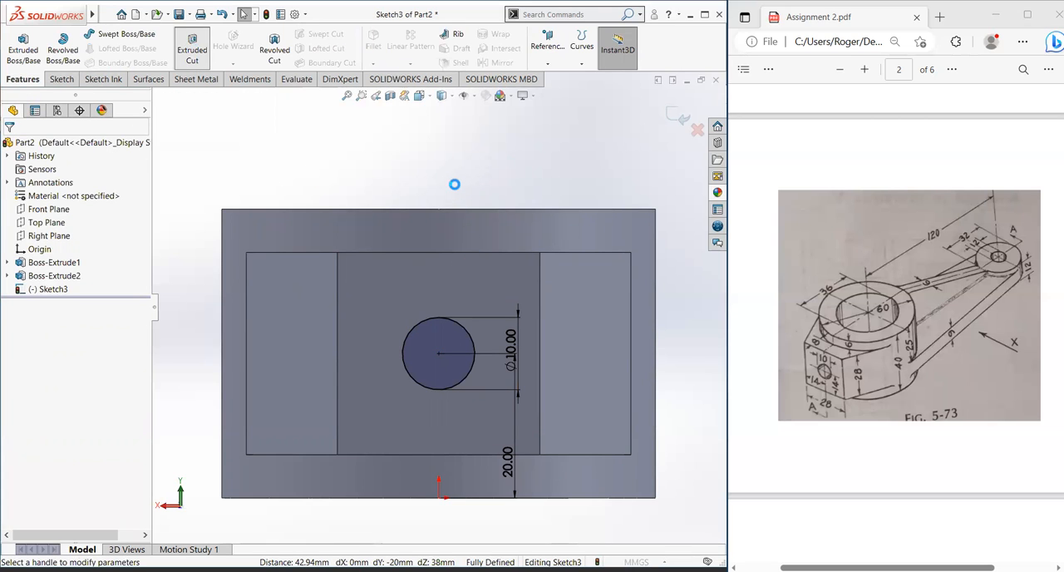
middle_drag(501, 256, 517, 343)
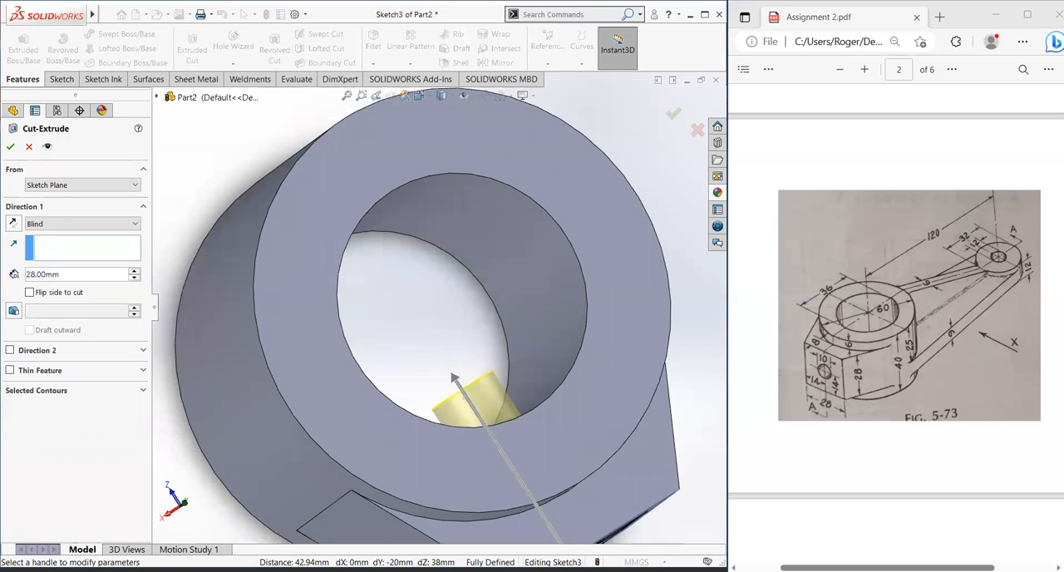
click(10, 147)
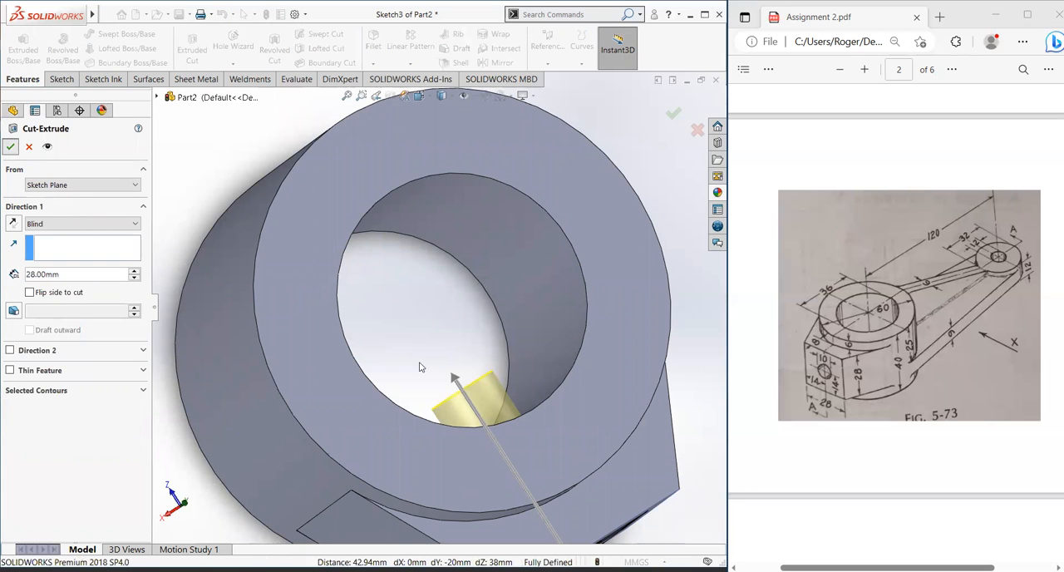
Step: Examine the cross hole through the boss from several sides and the part as seen normal to the Top Plane
middle_drag(488, 468, 422, 263)
scroll(571, 471, up, 1)
middle_drag(570, 476, 622, 435)
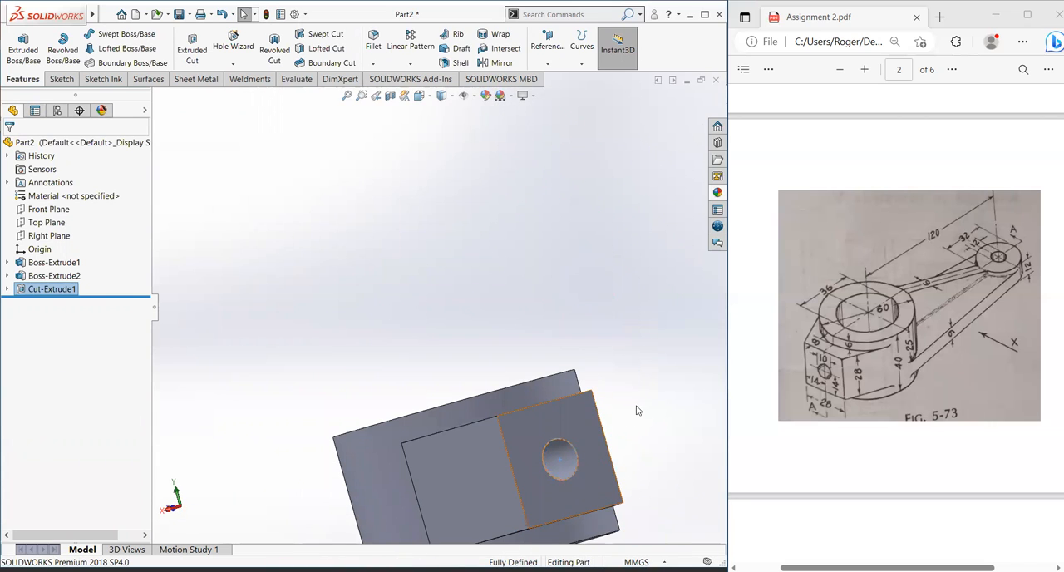
scroll(631, 476, up, 2)
middle_drag(603, 363, 432, 406)
key(f)
click(399, 157)
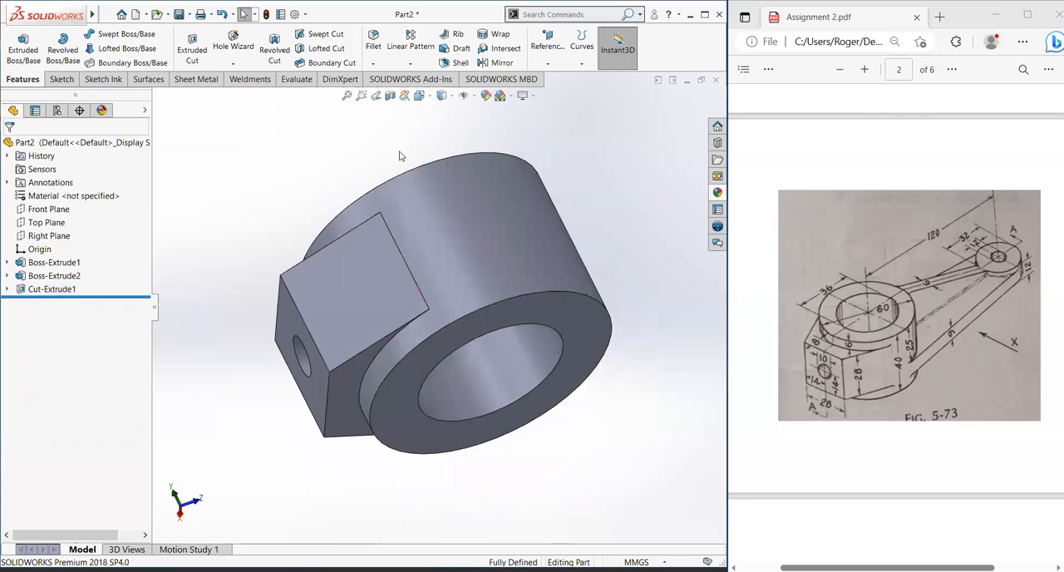
scroll(545, 416, up, 2)
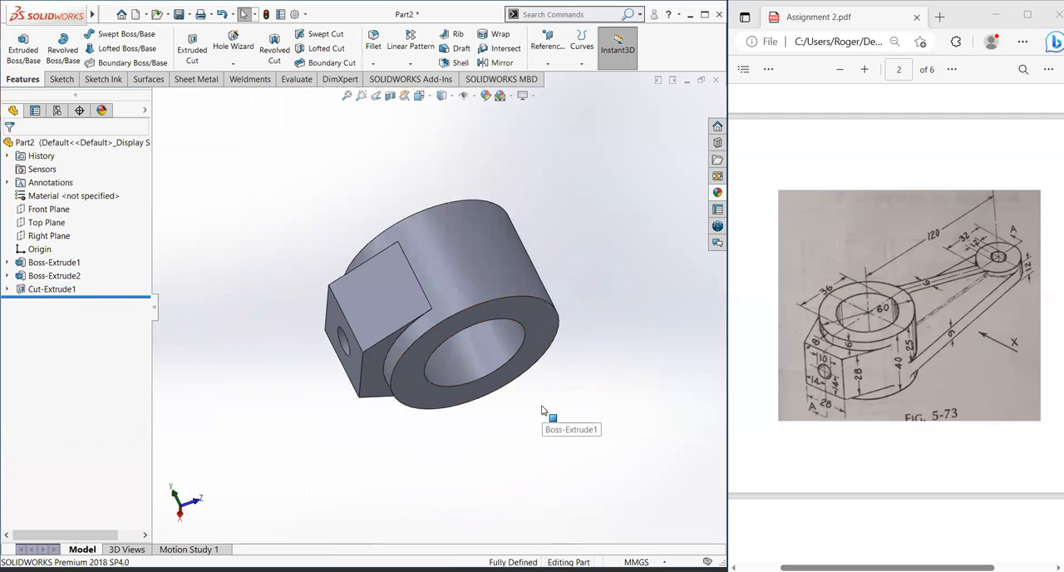
click(39, 222)
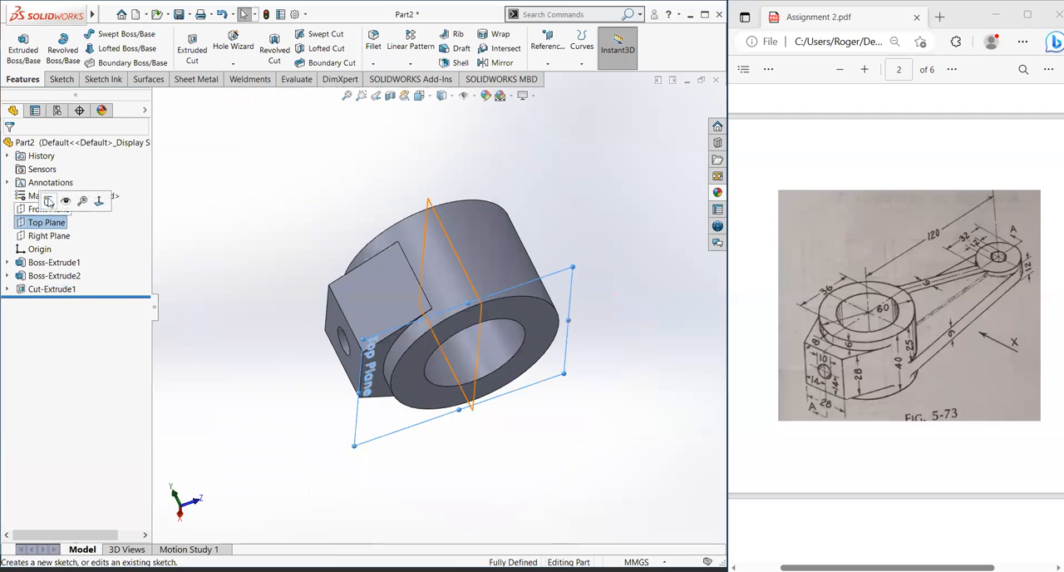
click(99, 203)
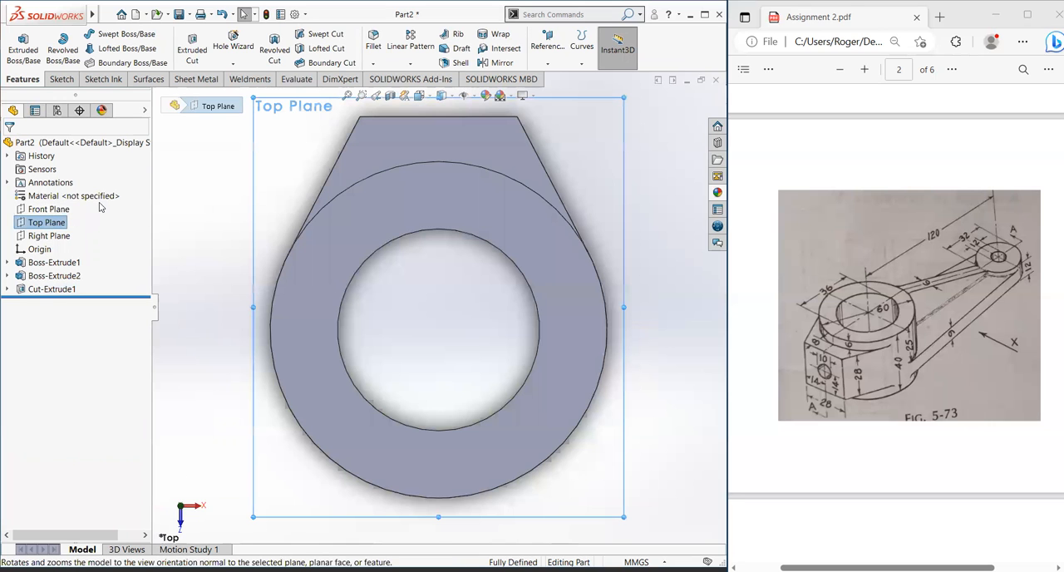
middle_drag(537, 394, 270, 327)
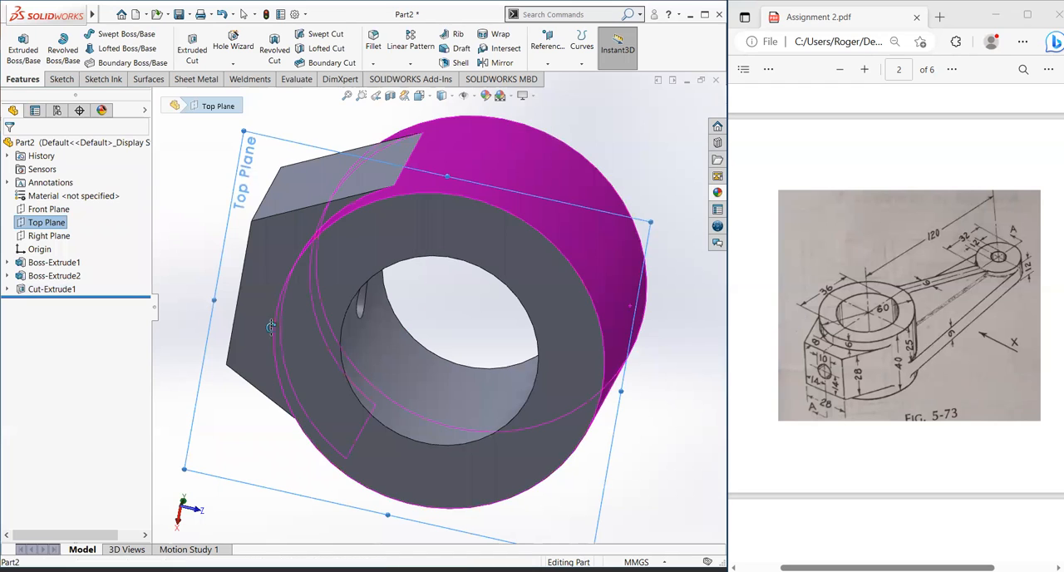
key(Escape)
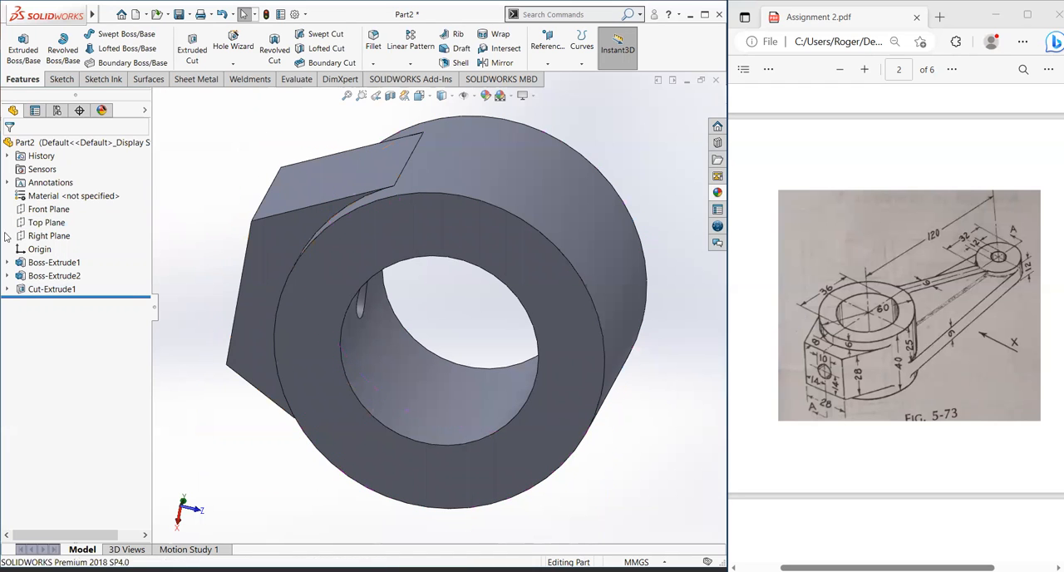
Step: Start a sketch on the Top Plane and draw a horizontal construction line about 93 mm long from the origin, away from the boss
click(46, 222)
click(62, 203)
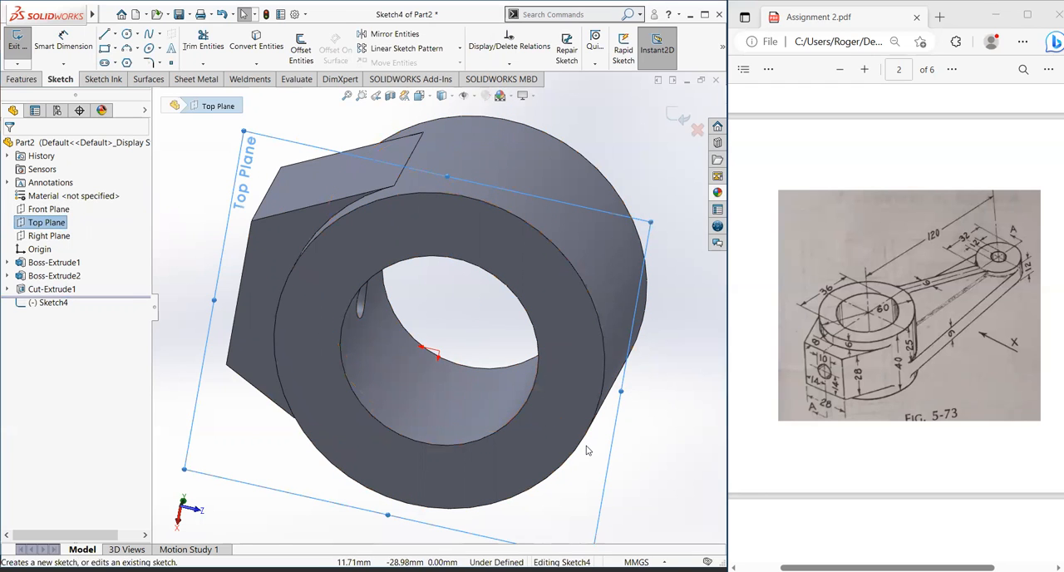
key(space)
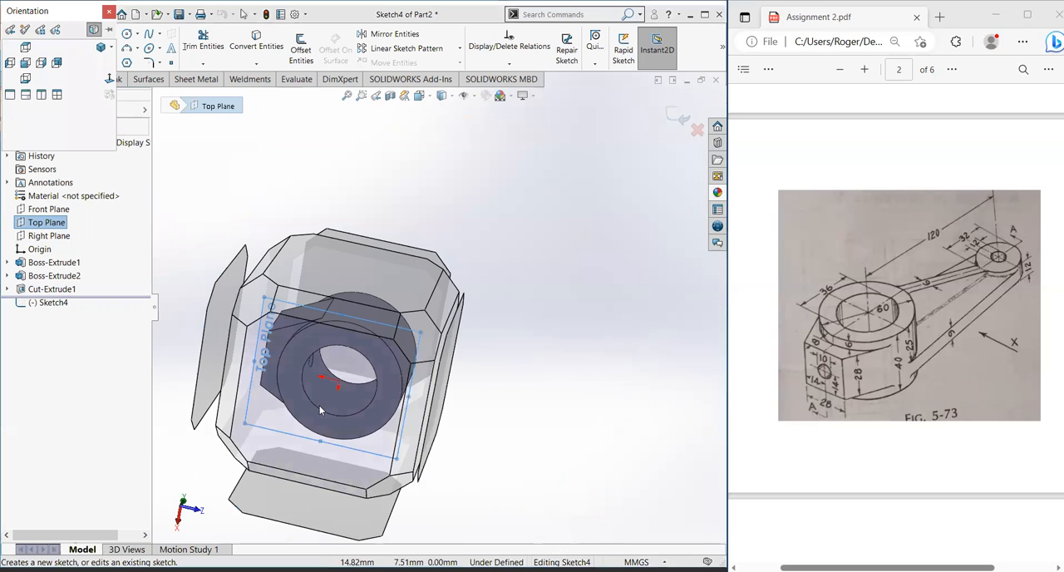
click(319, 405)
scroll(422, 291, up, 3)
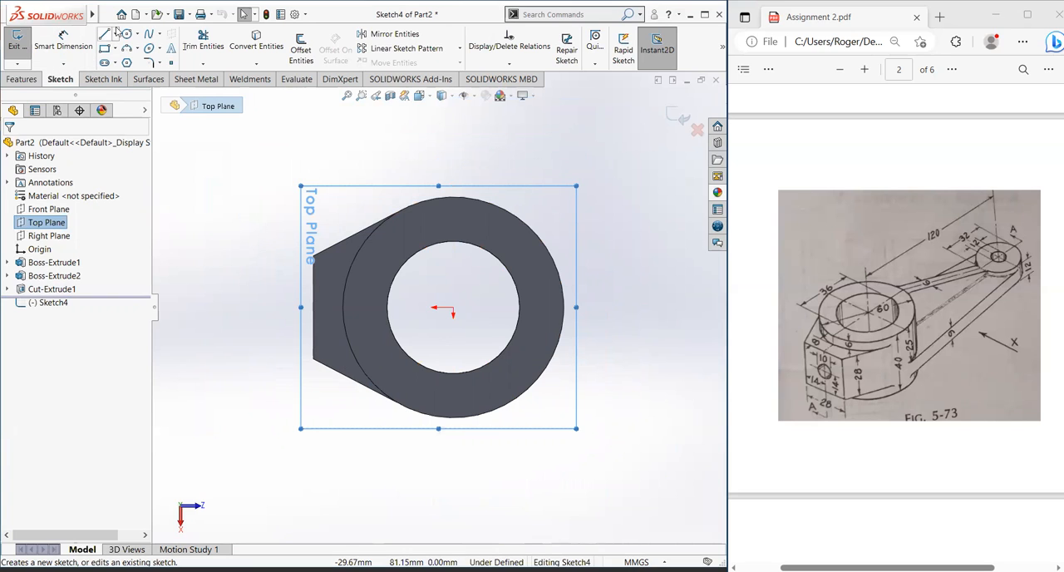
click(121, 64)
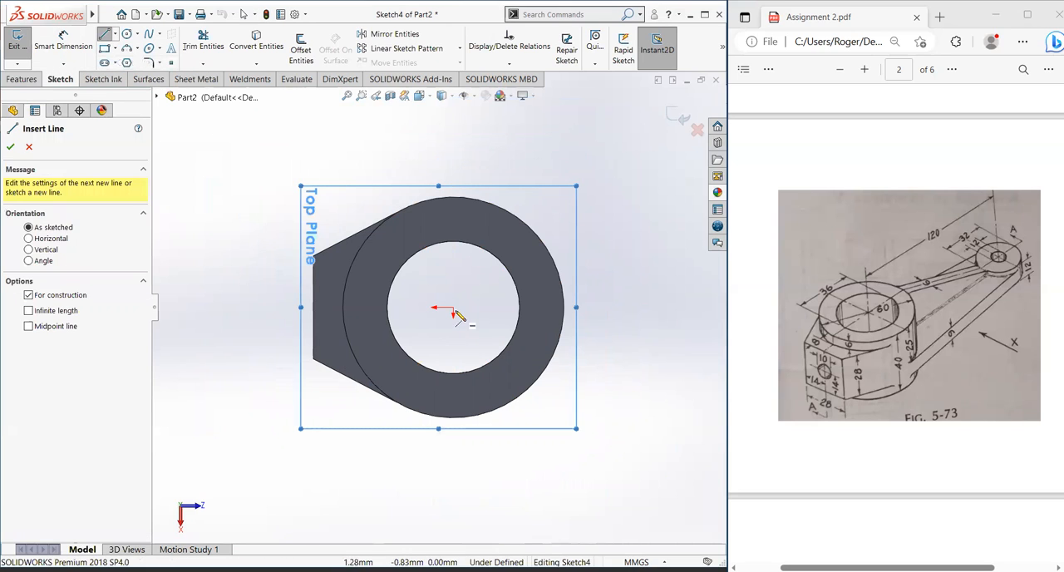
click(453, 308)
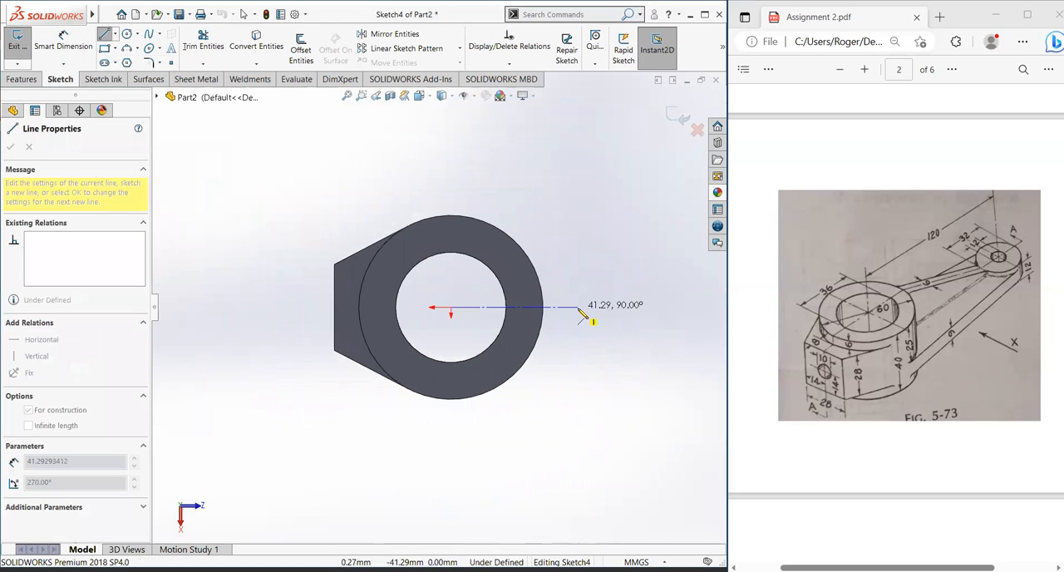
click(687, 309)
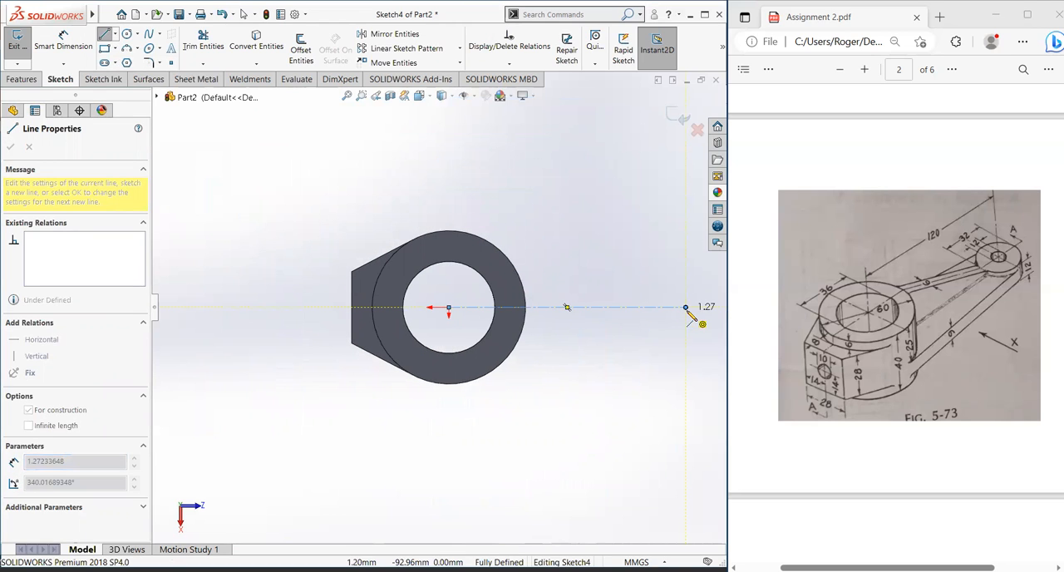
key(Escape)
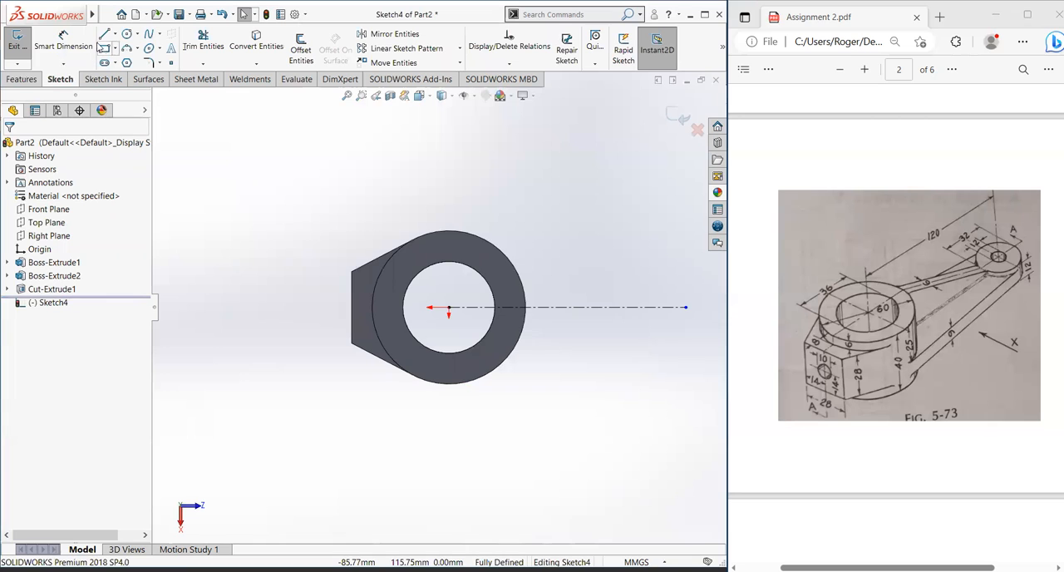
Step: Dimension the construction line's length as 120 mm
click(63, 42)
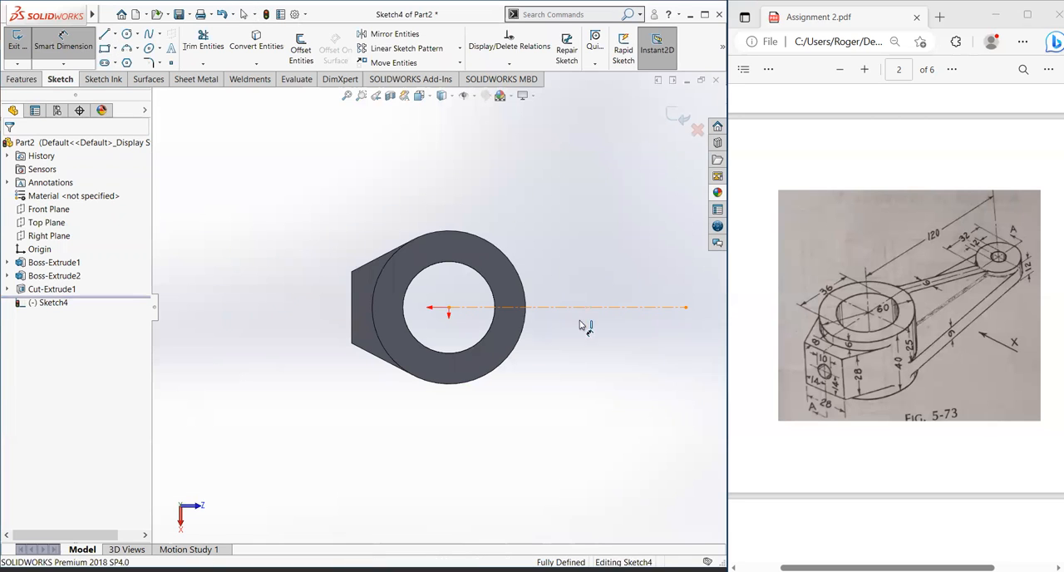
click(580, 314)
click(581, 432)
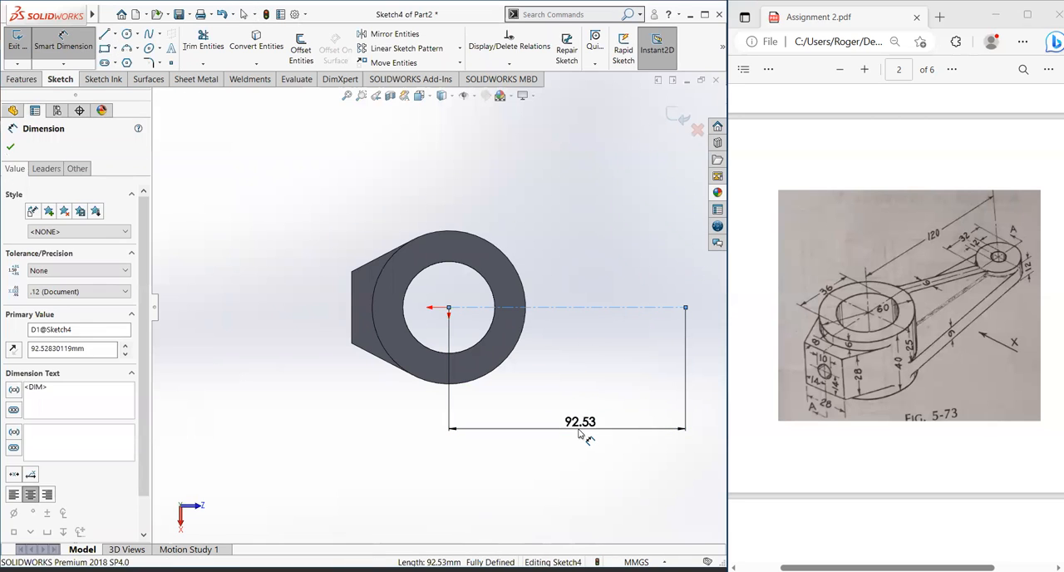
text(120)
key(Return)
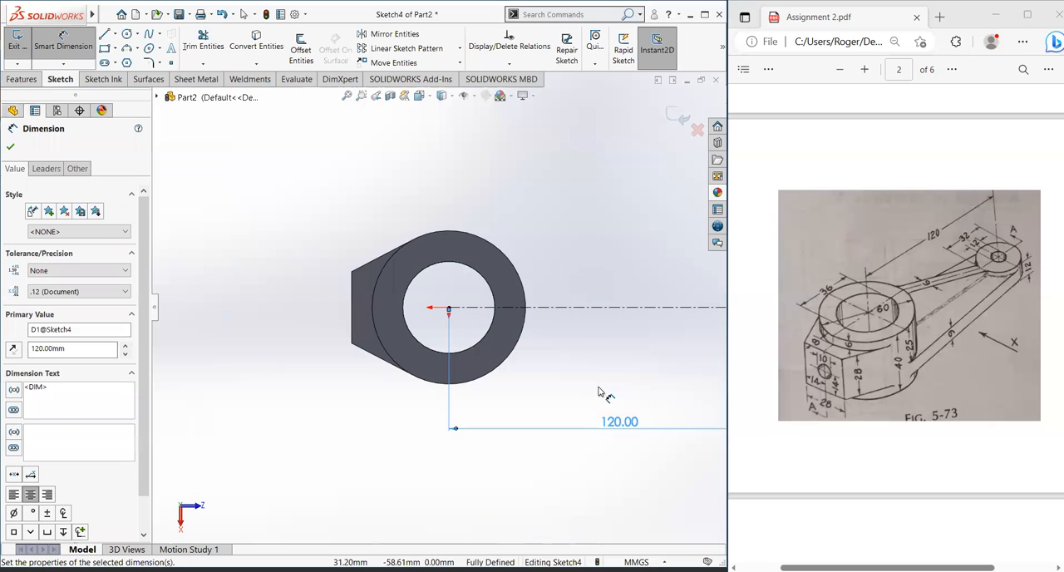
scroll(601, 388, up, 3)
scroll(613, 296, down, 1)
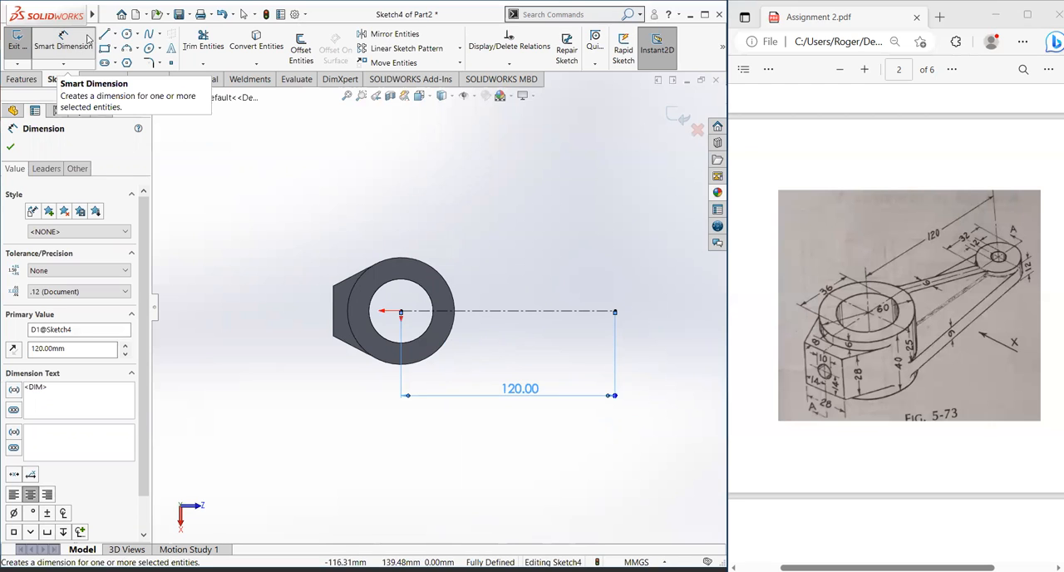
Step: Draw a circle about 40 mm in diameter centered on the far end of the construction line
click(127, 34)
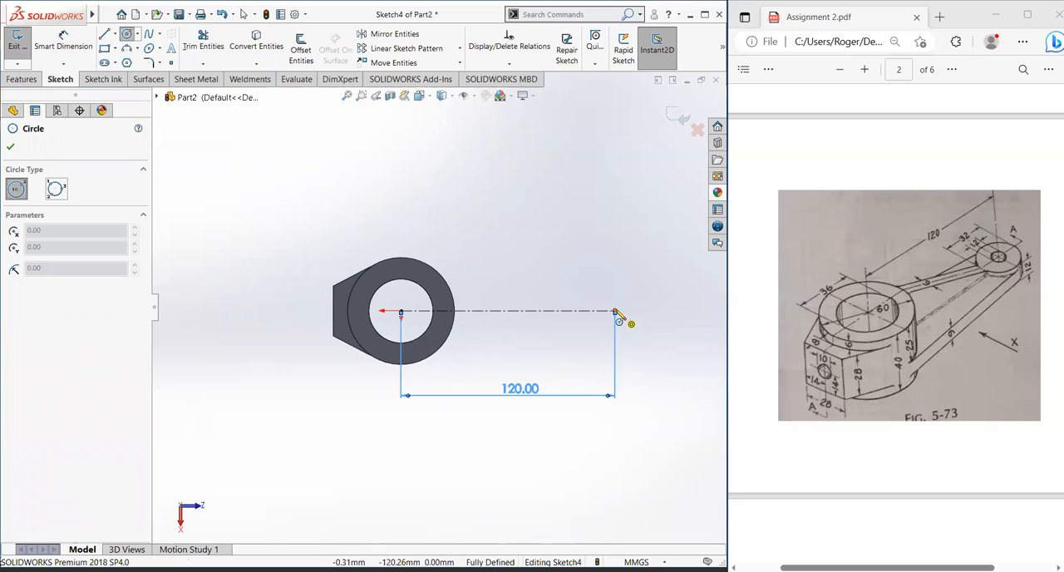
click(615, 311)
click(640, 346)
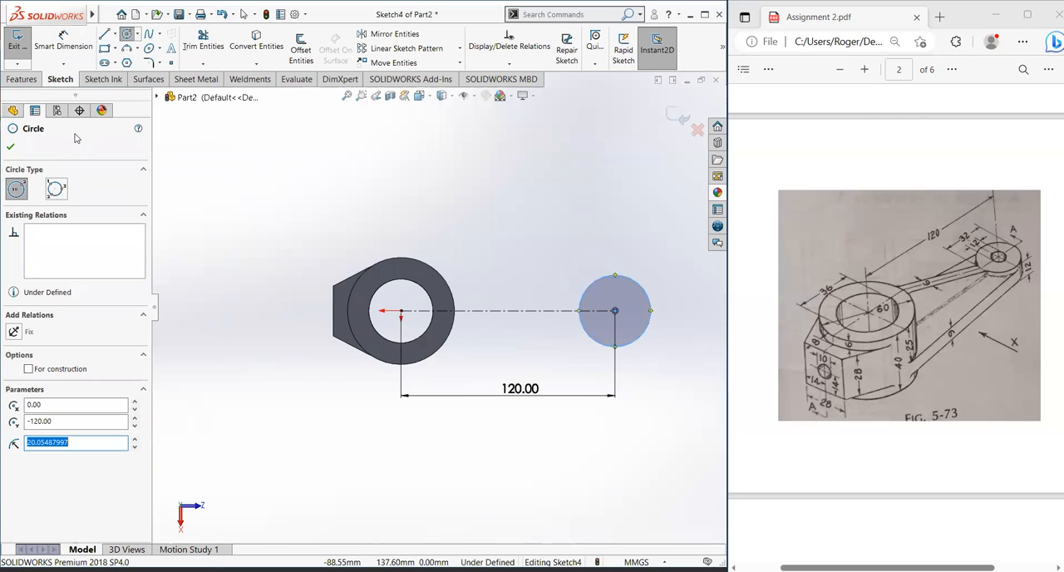
Step: Dimension the circle at the construction line's far end with a diameter of 32 mm
click(63, 42)
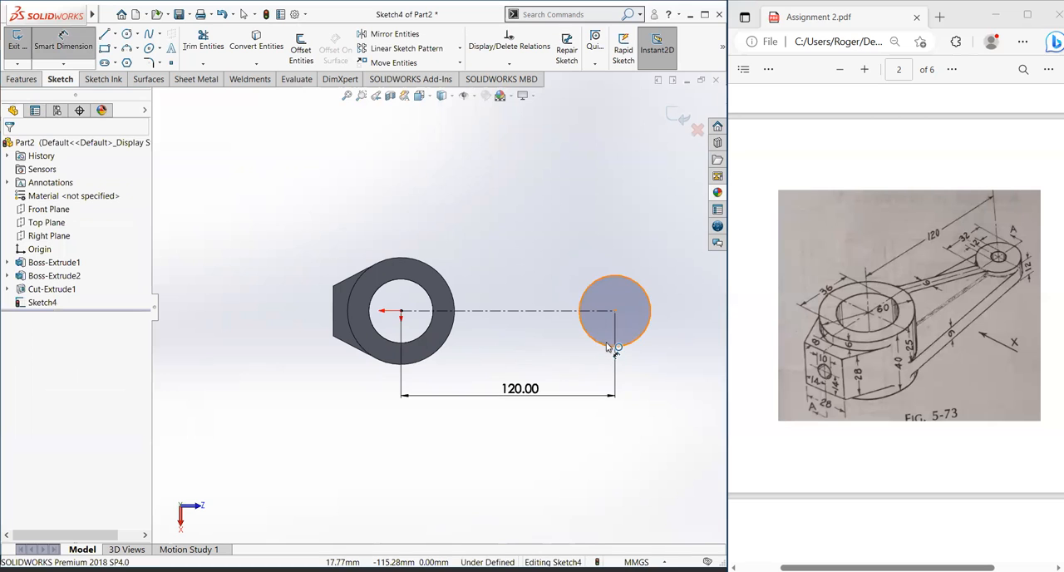
click(657, 359)
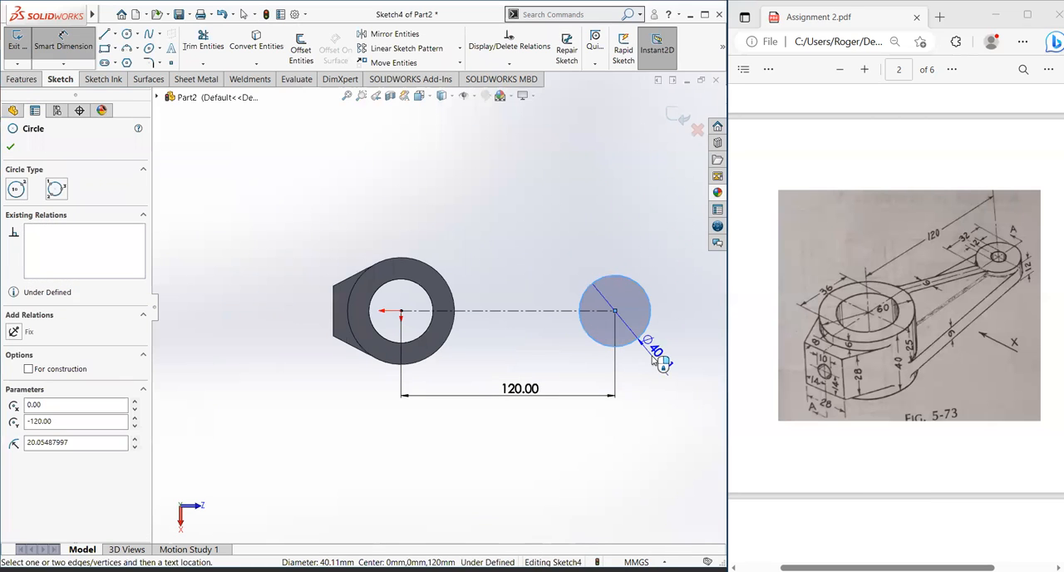
click(660, 371)
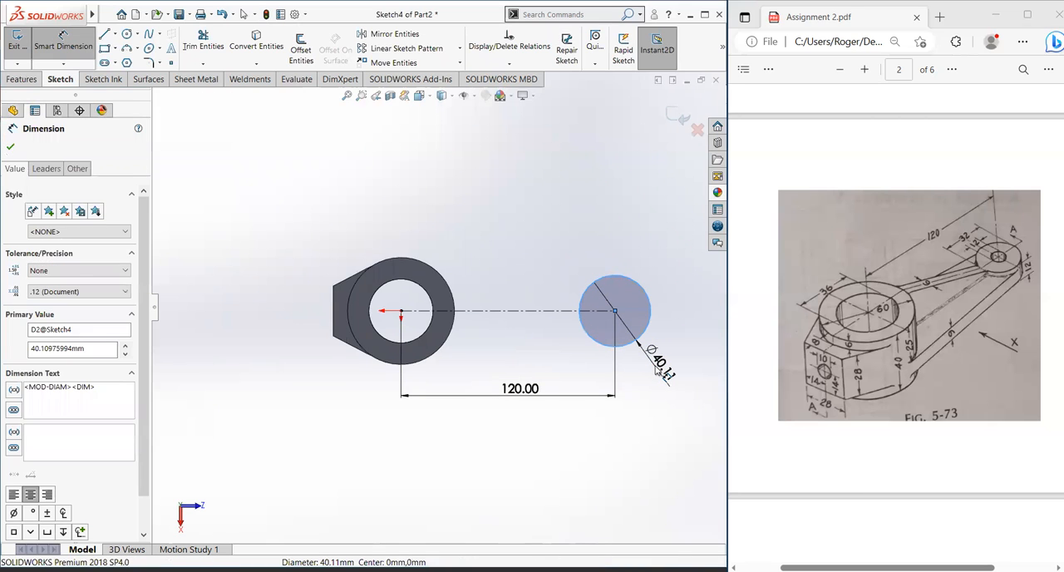
click(657, 370)
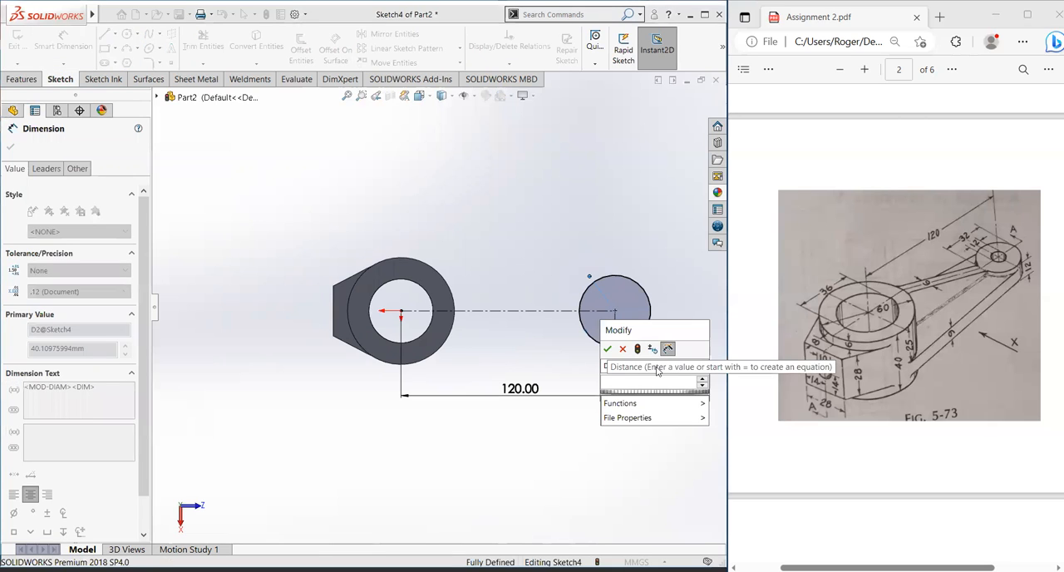
text(32)
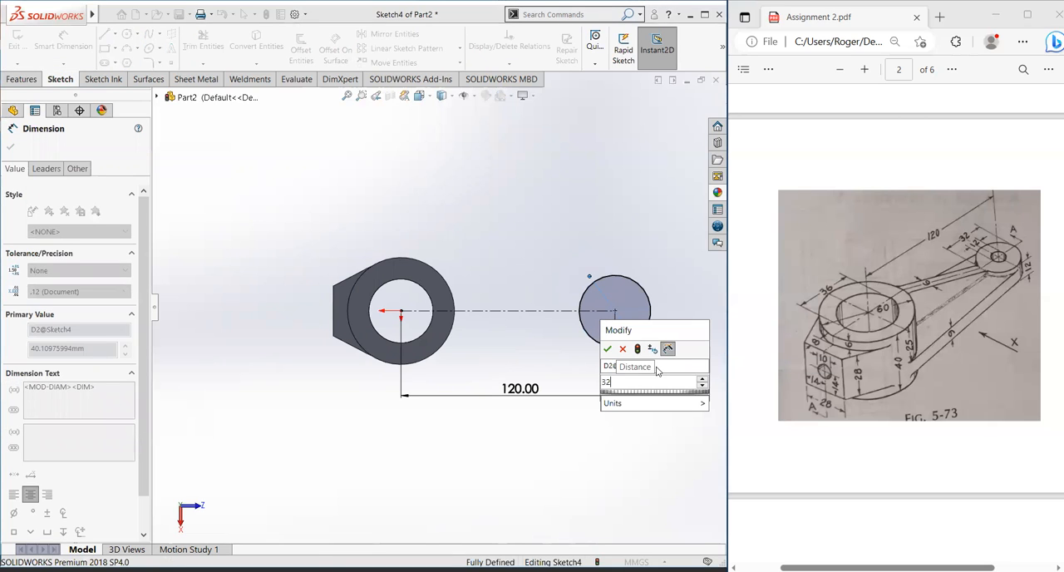
key(Return)
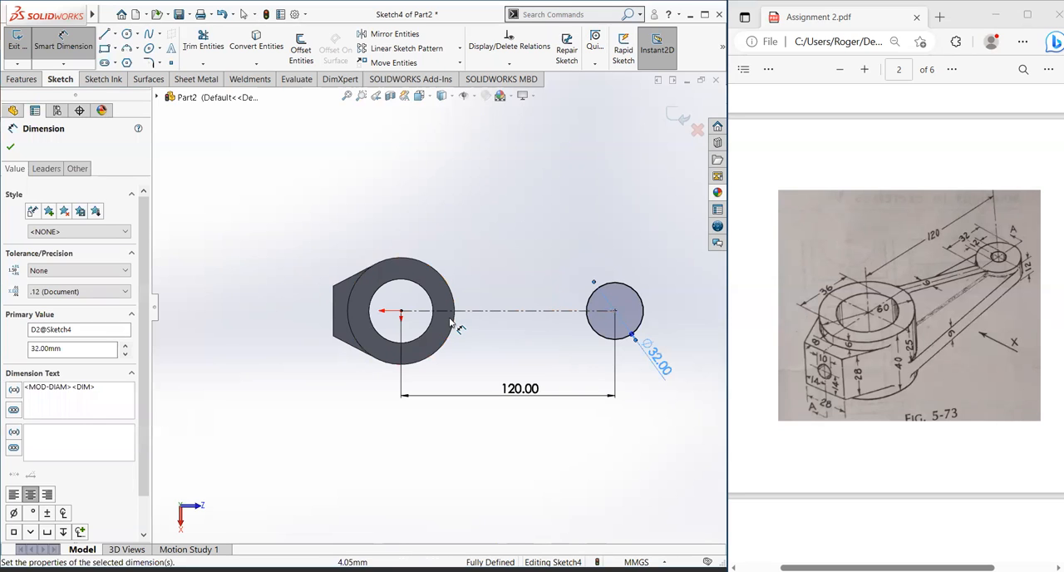
Step: Try a solid line from the upper edge of the 32 mm circle to the hub's center, and delete it
scroll(410, 261, down, 1)
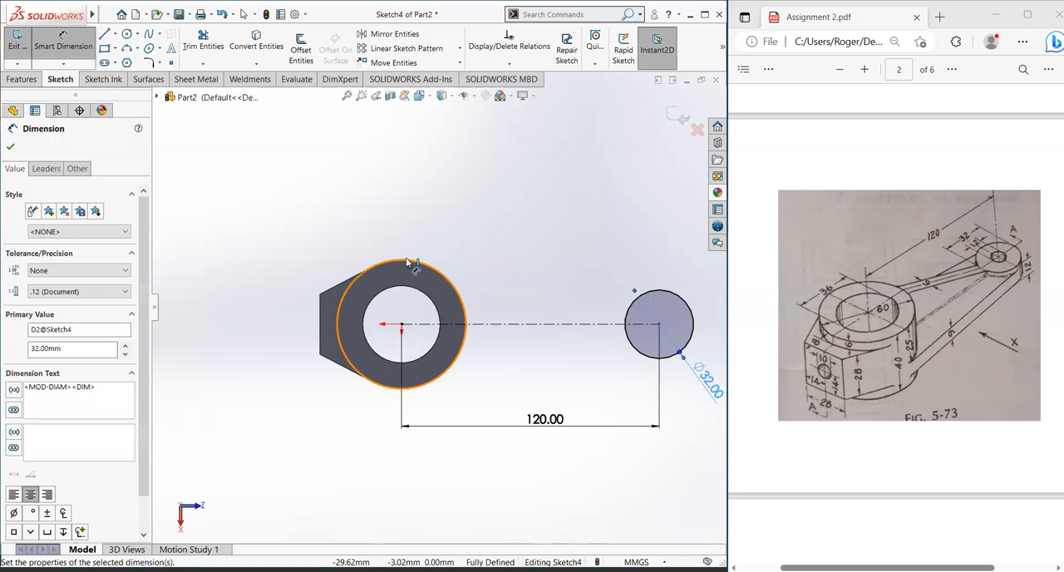
scroll(414, 261, up, 1)
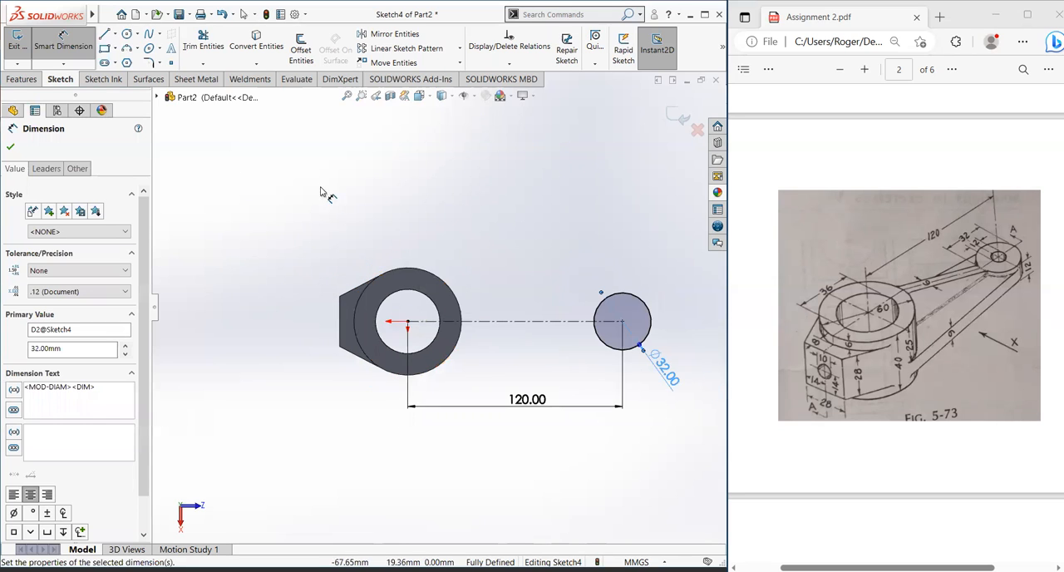
click(104, 35)
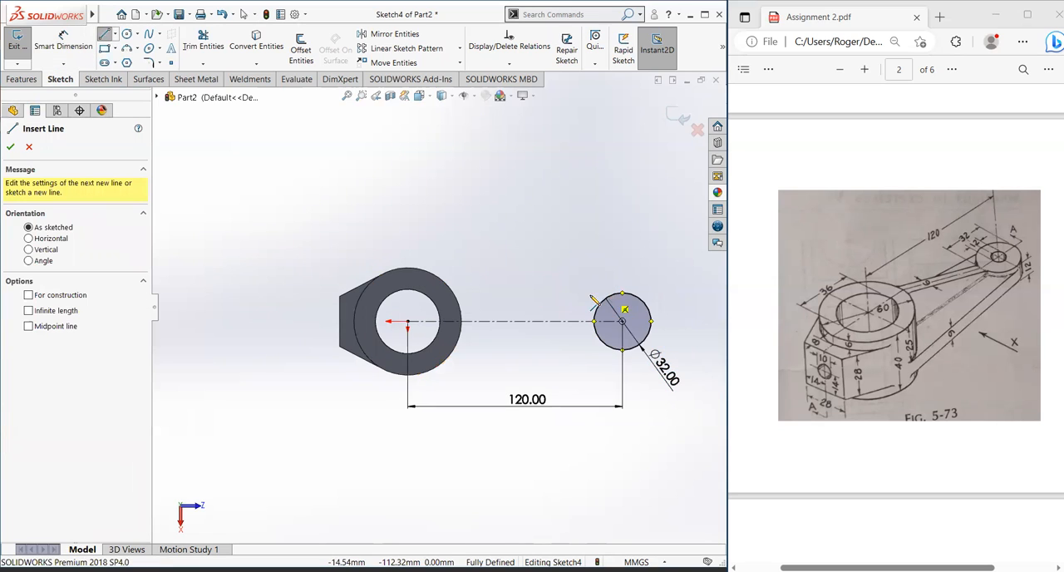
click(623, 293)
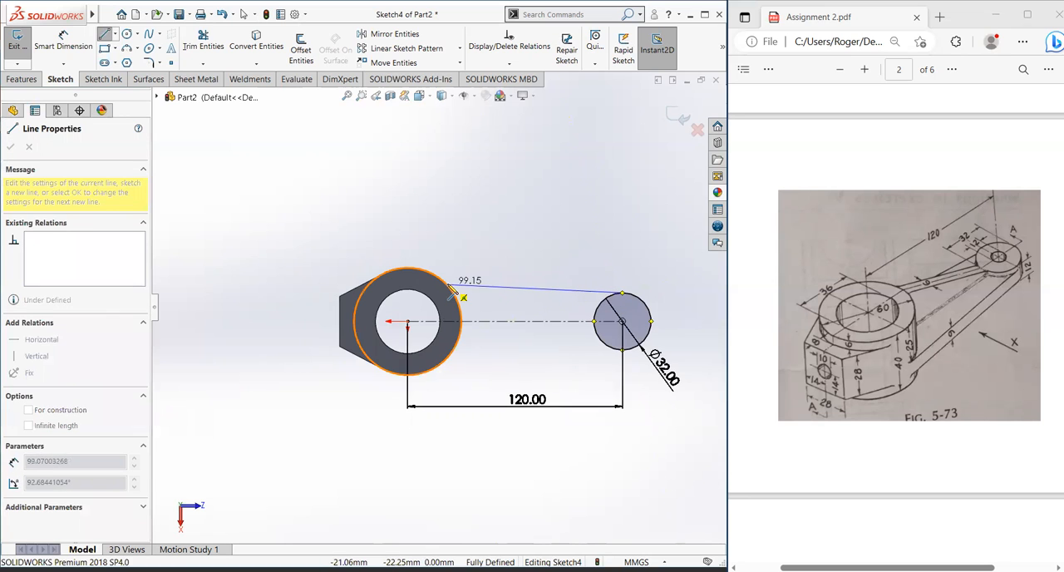
click(407, 321)
key(Escape)
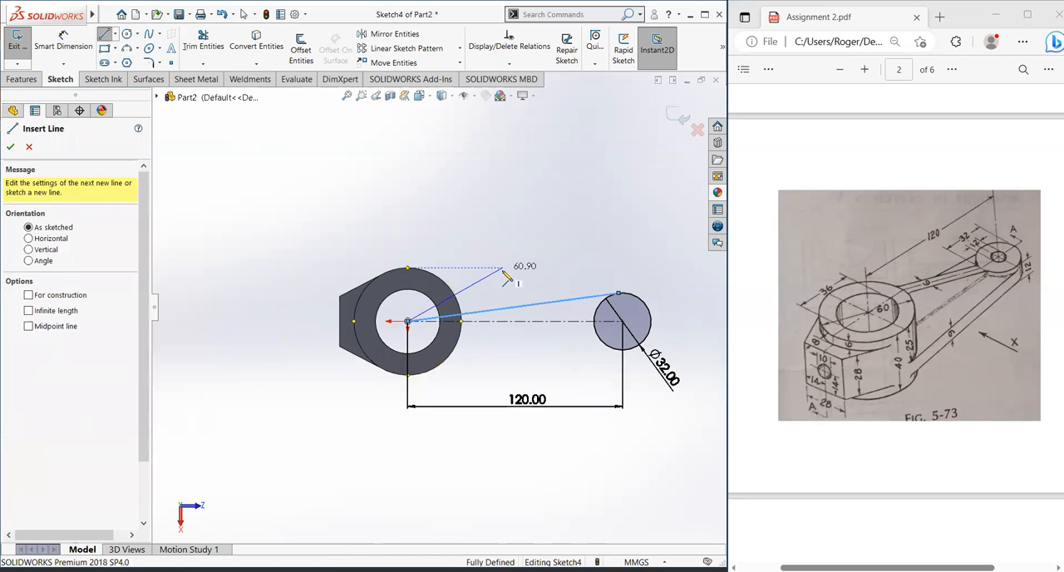
key(Escape)
click(519, 305)
key(Delete)
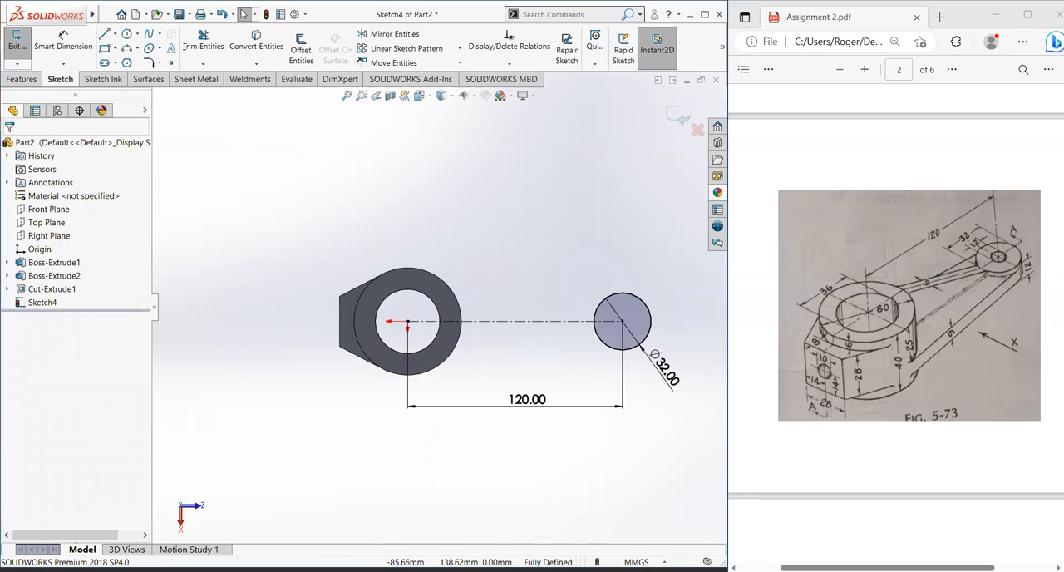
Step: Try a solid line from the top of the 32 mm circle to the hub's outer edge, and undo it
click(104, 34)
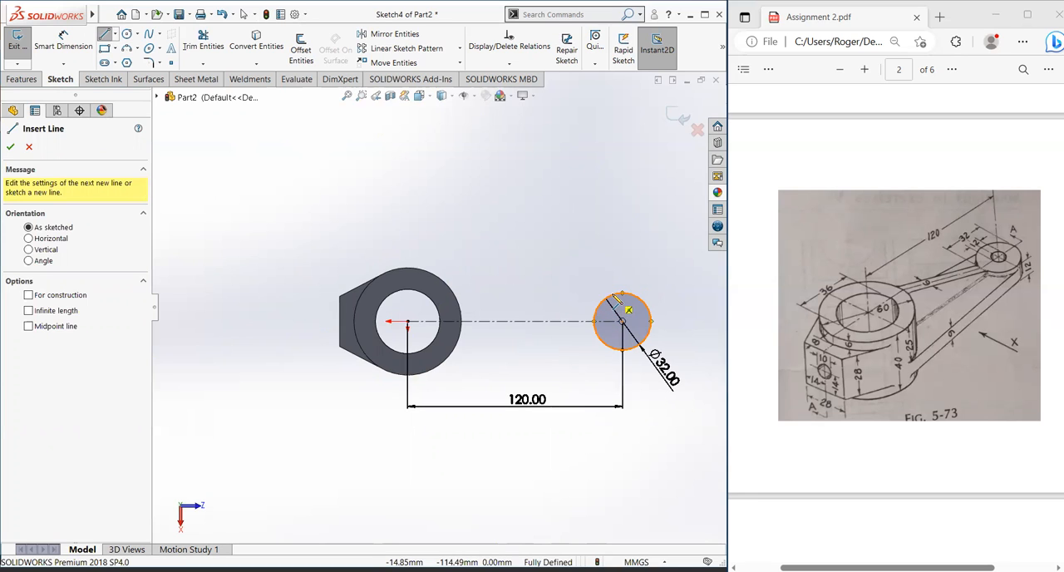
click(623, 293)
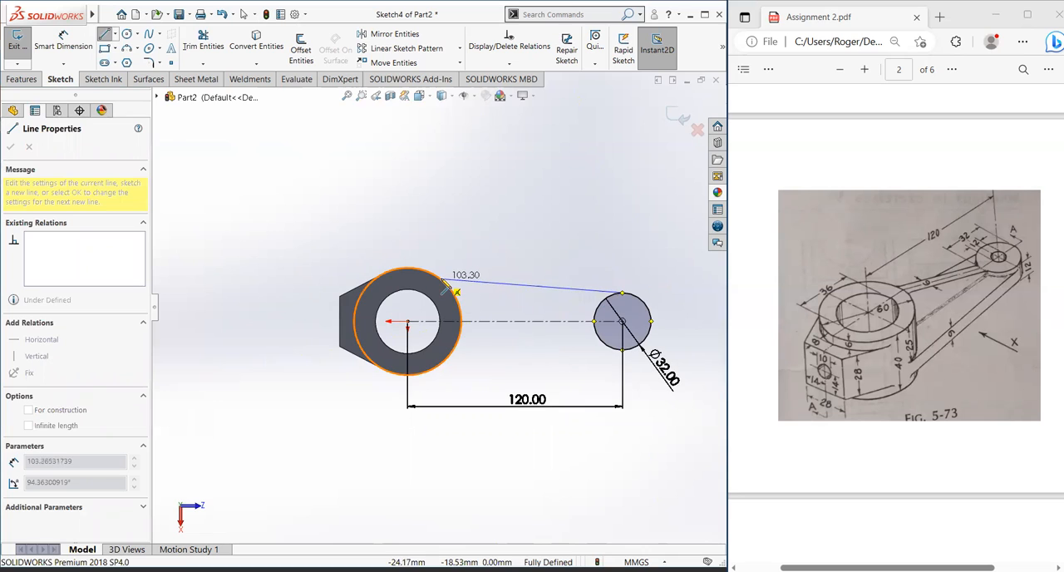
click(445, 285)
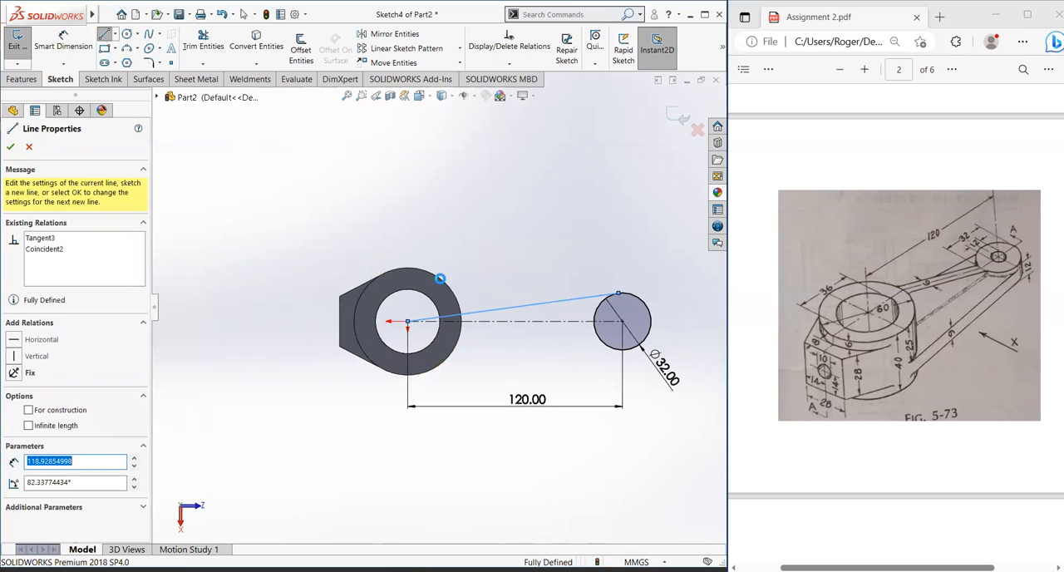
key(ctrl+z)
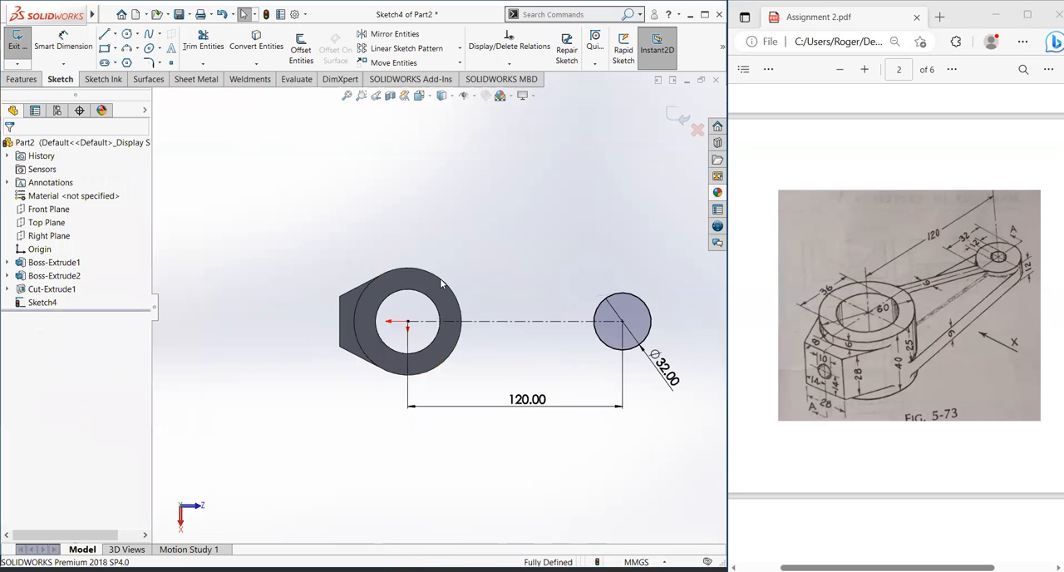
click(108, 34)
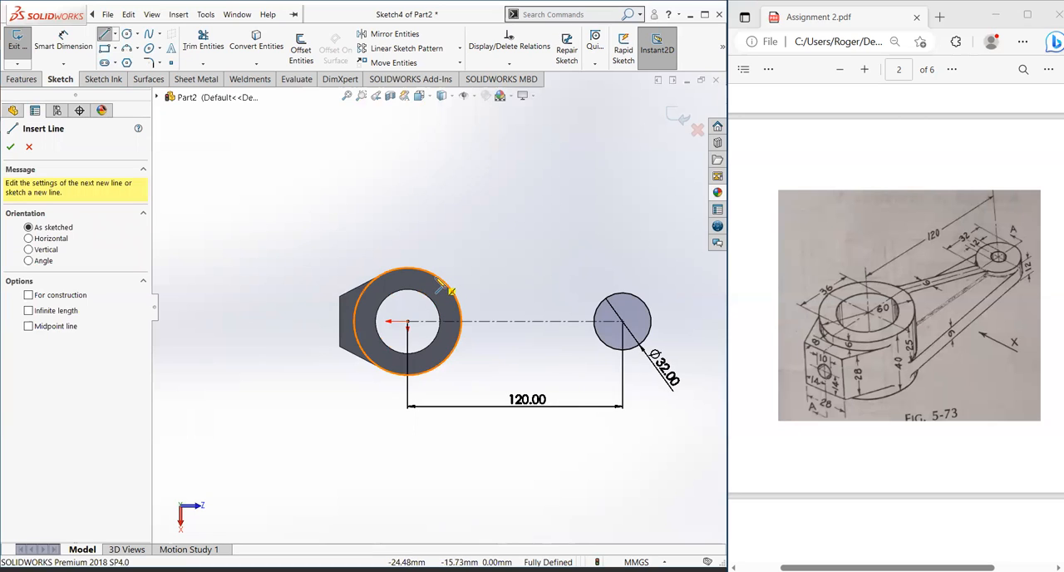
click(407, 268)
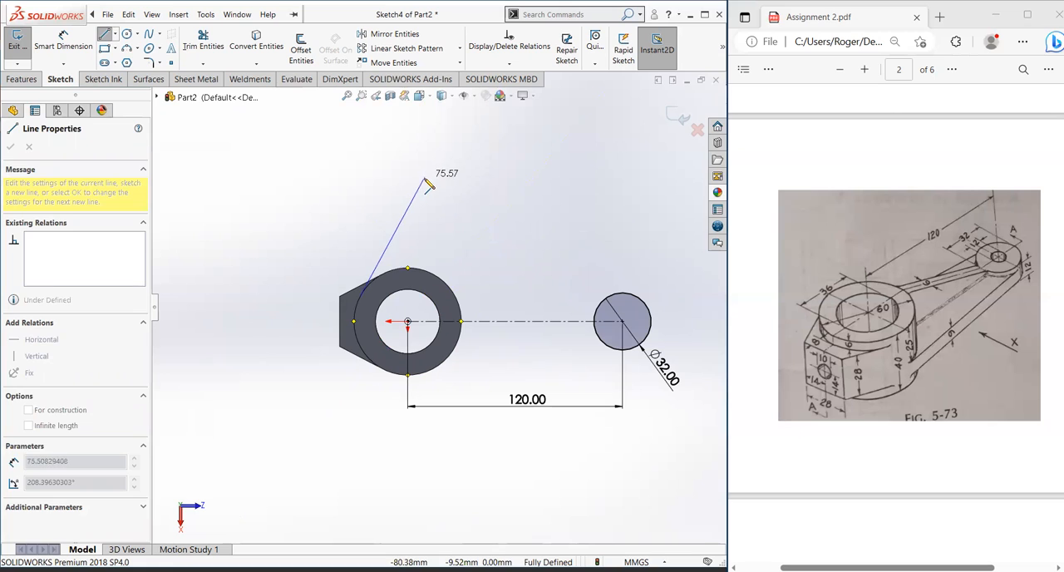
key(Escape)
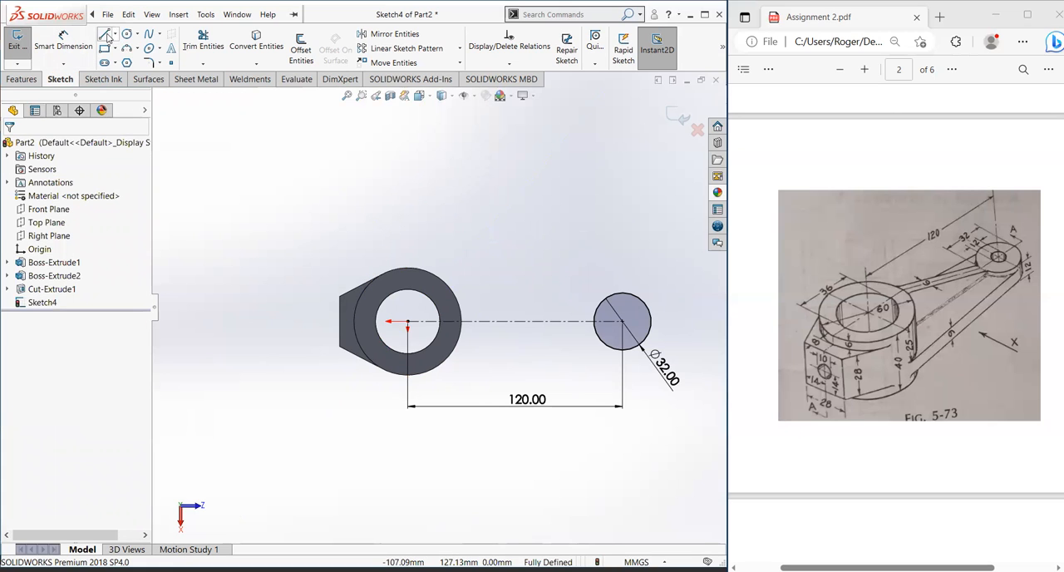
key(l)
scroll(420, 270, down, 6)
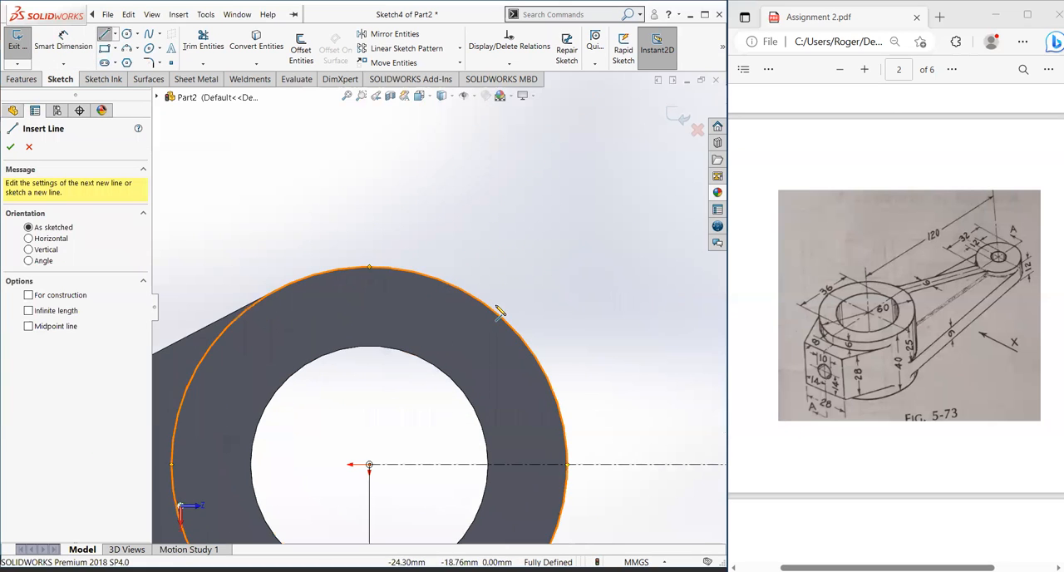
click(496, 314)
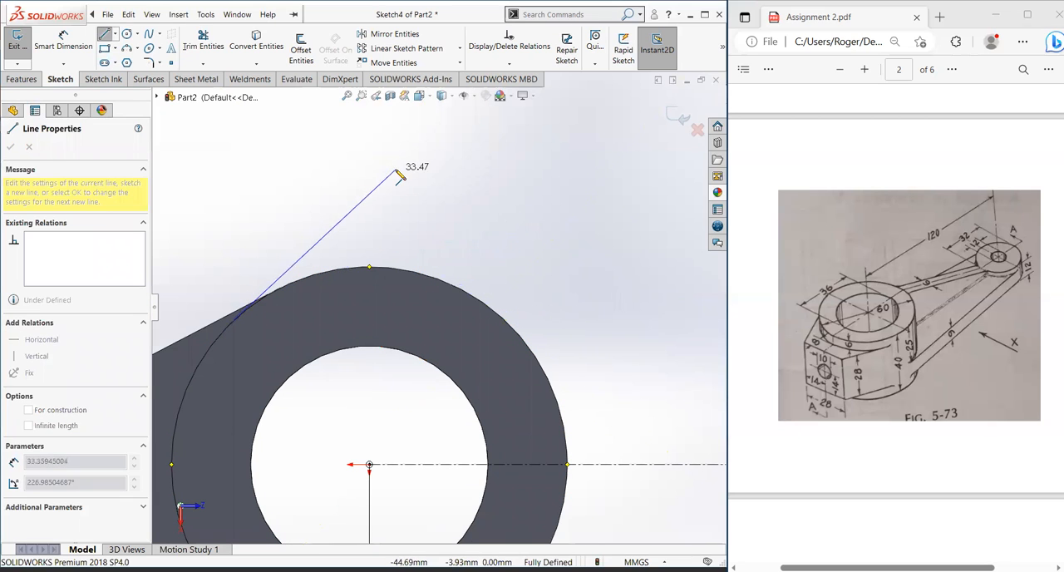
key(Escape)
click(105, 33)
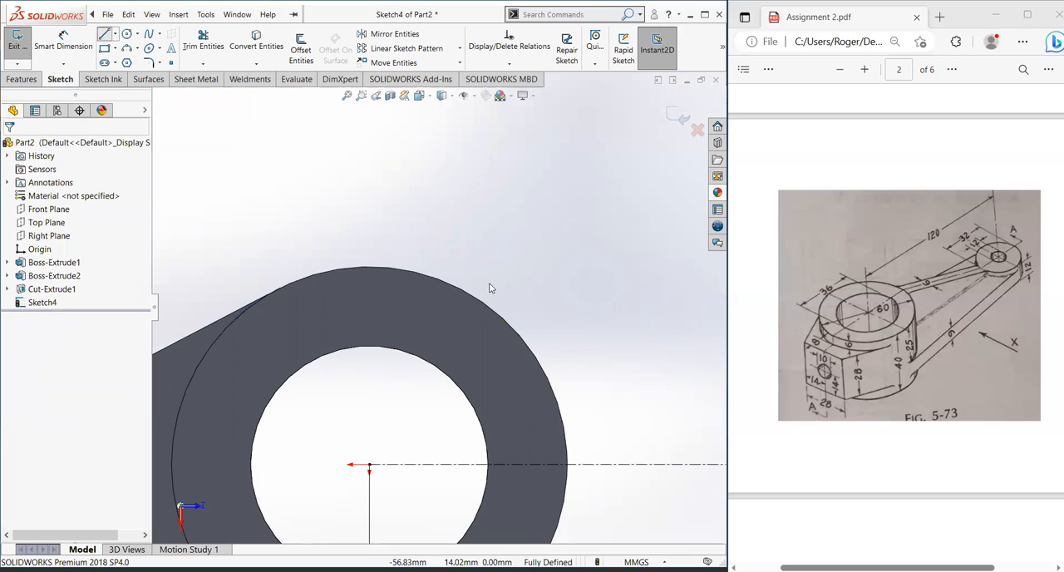
click(540, 360)
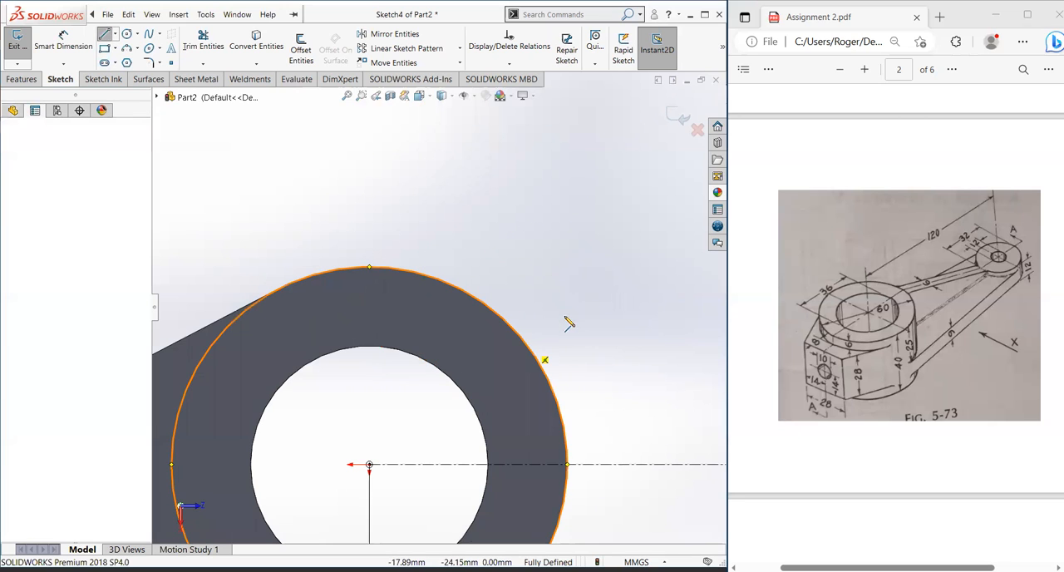
key(Escape)
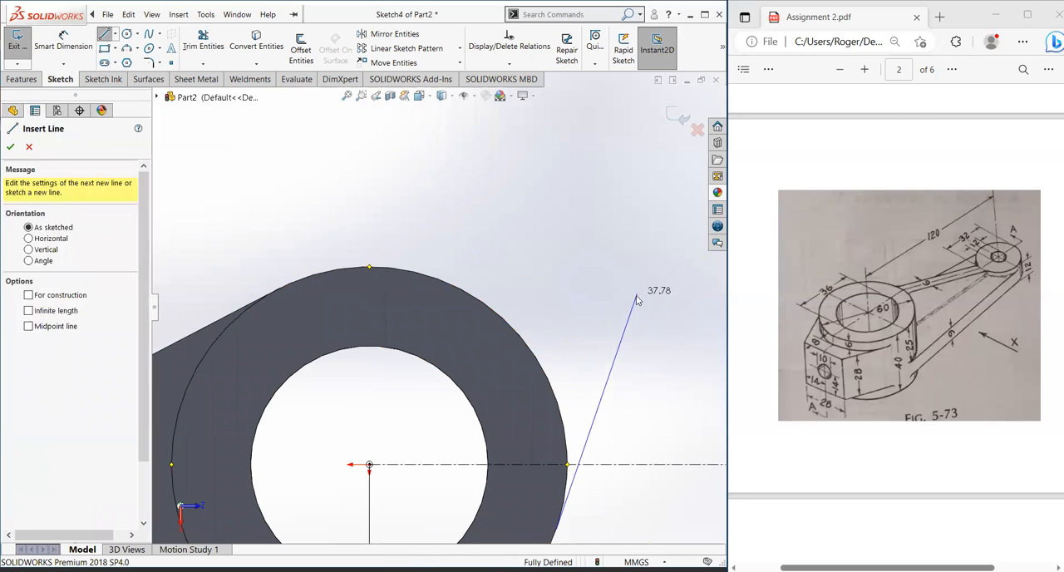
Step: Draw a solid line about 96 mm long from the hub's upper outer edge to the upper side of the 32 mm circle
click(104, 35)
click(463, 291)
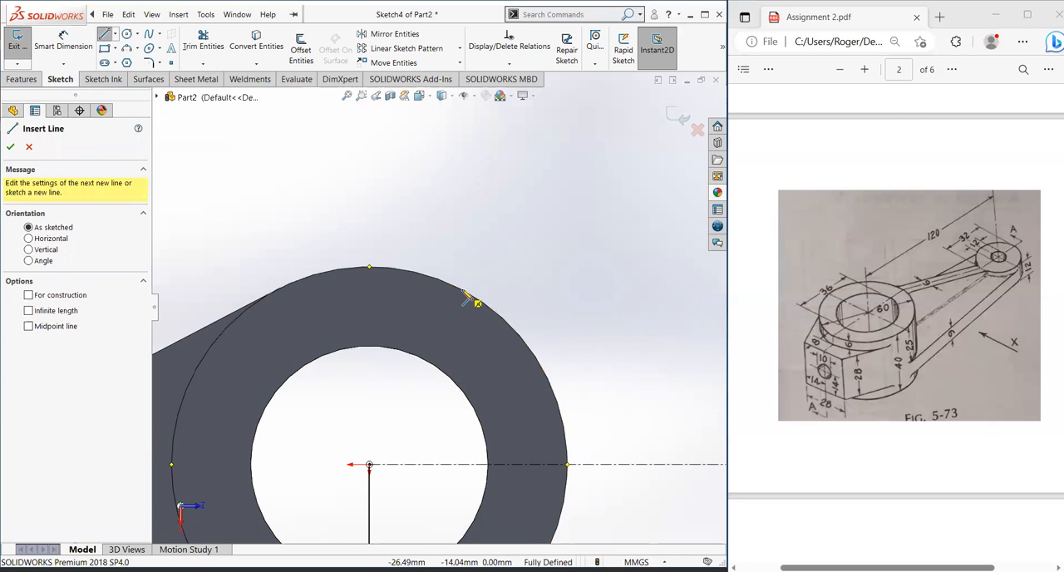
scroll(540, 304, up, 6)
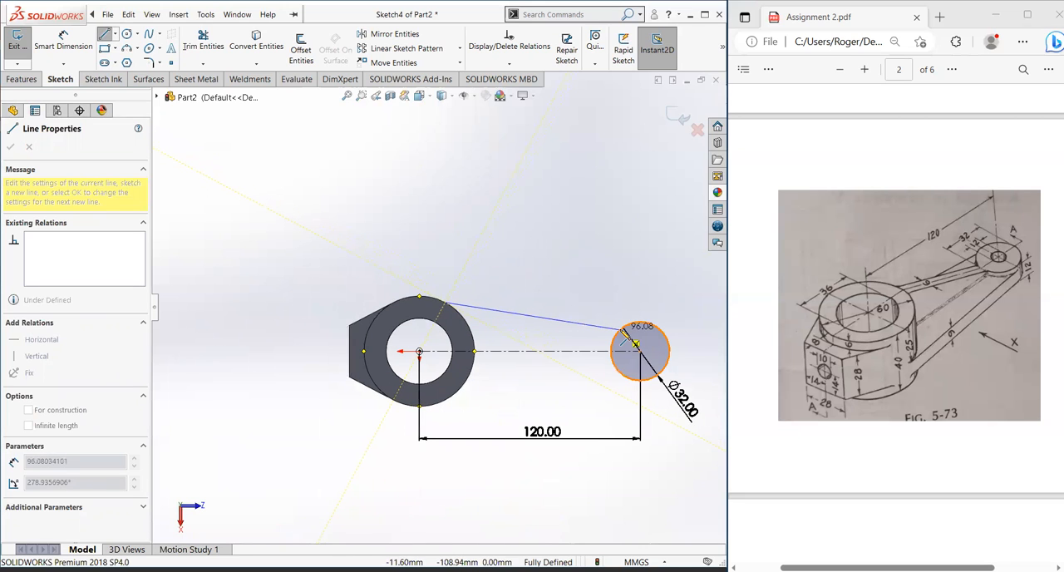
click(637, 344)
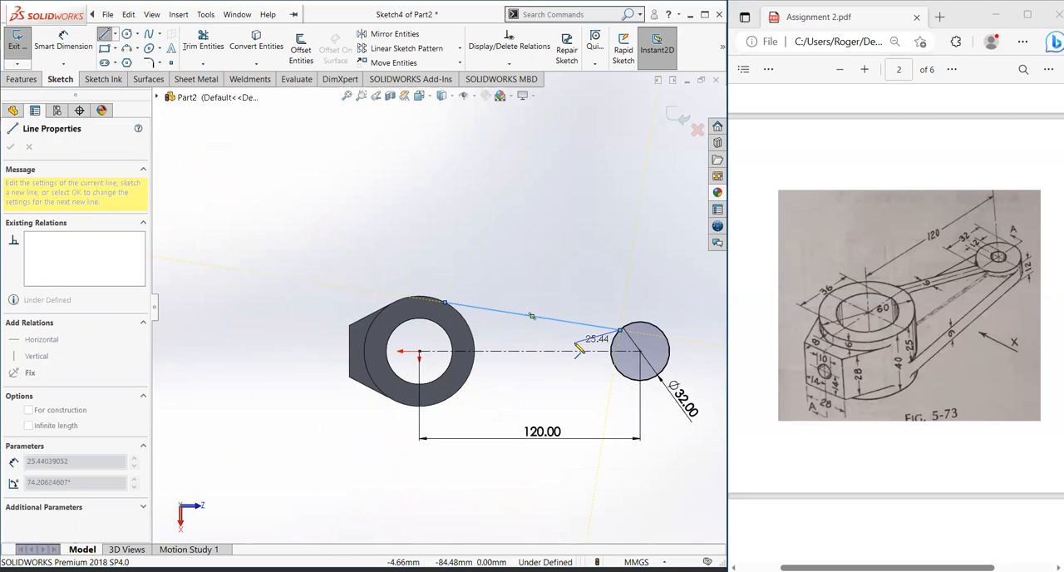
key(Escape)
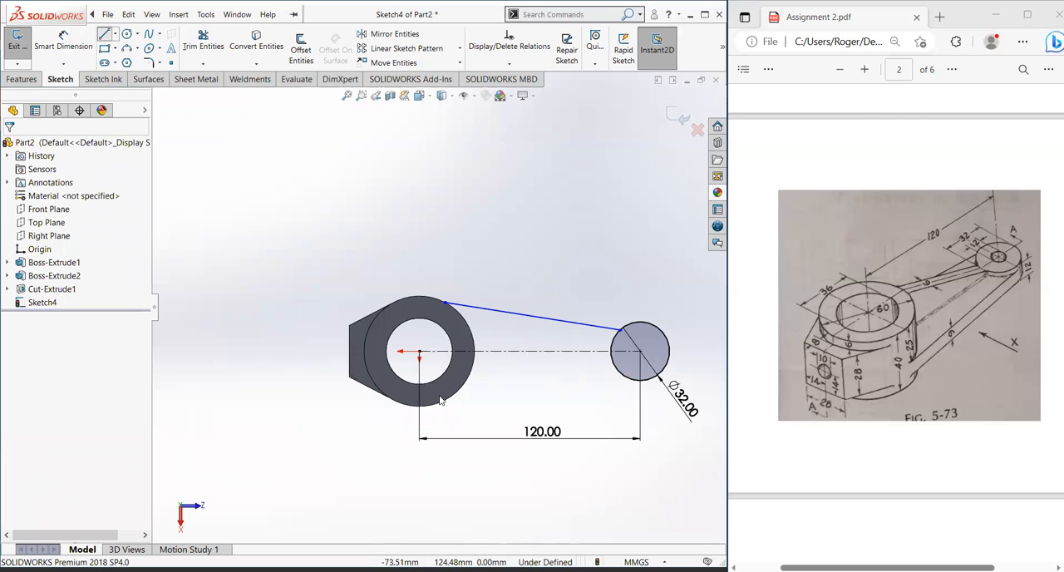
Step: Draw a second line about 87 mm long from the hub's lower outer edge to the lower side of the 32 mm circle
click(467, 387)
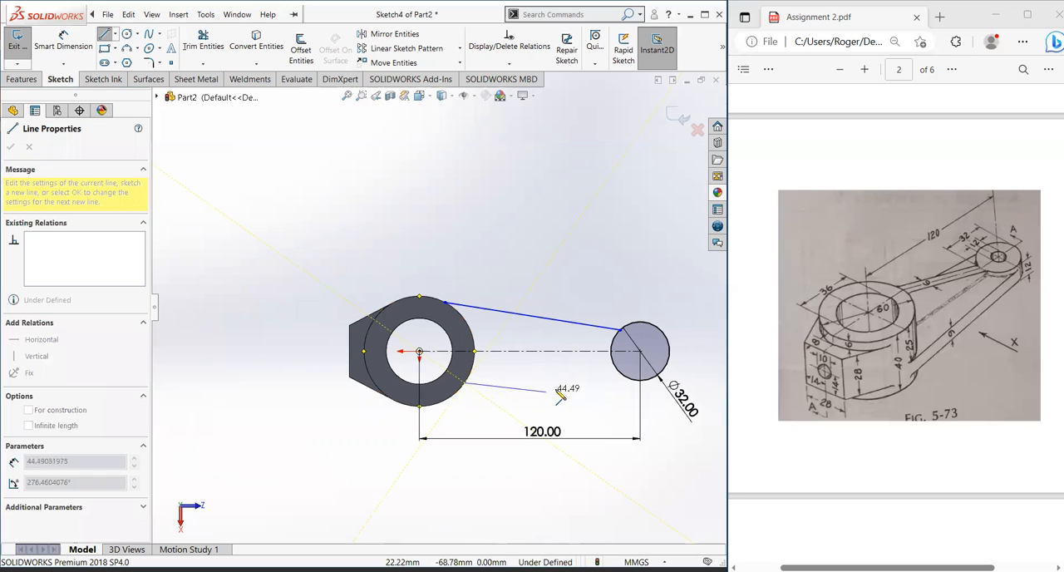
click(624, 376)
key(Escape)
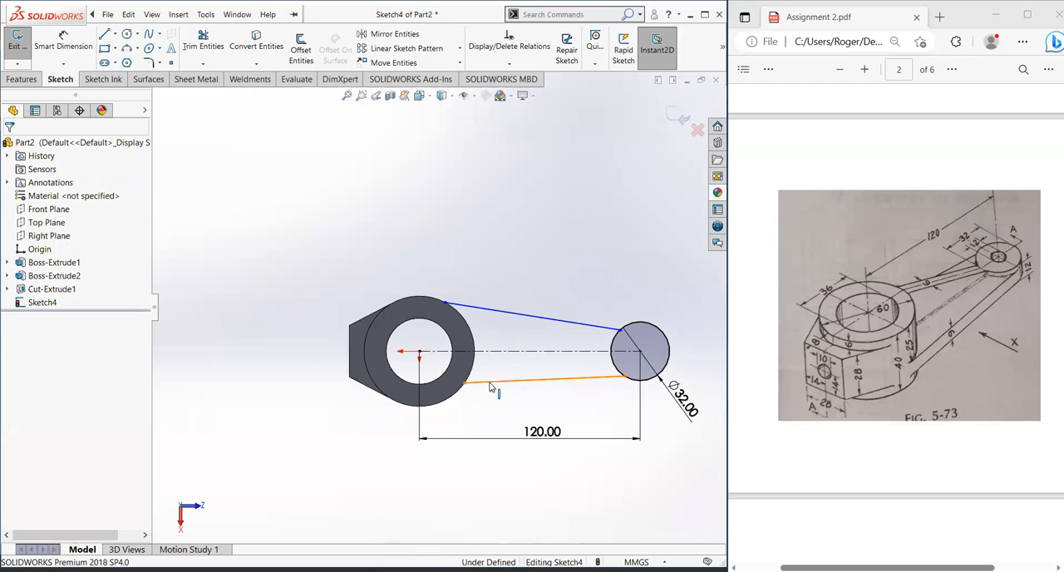
Step: Make the lower arm line tangent to both the hub's outer edge and the 32 mm circle
click(490, 386)
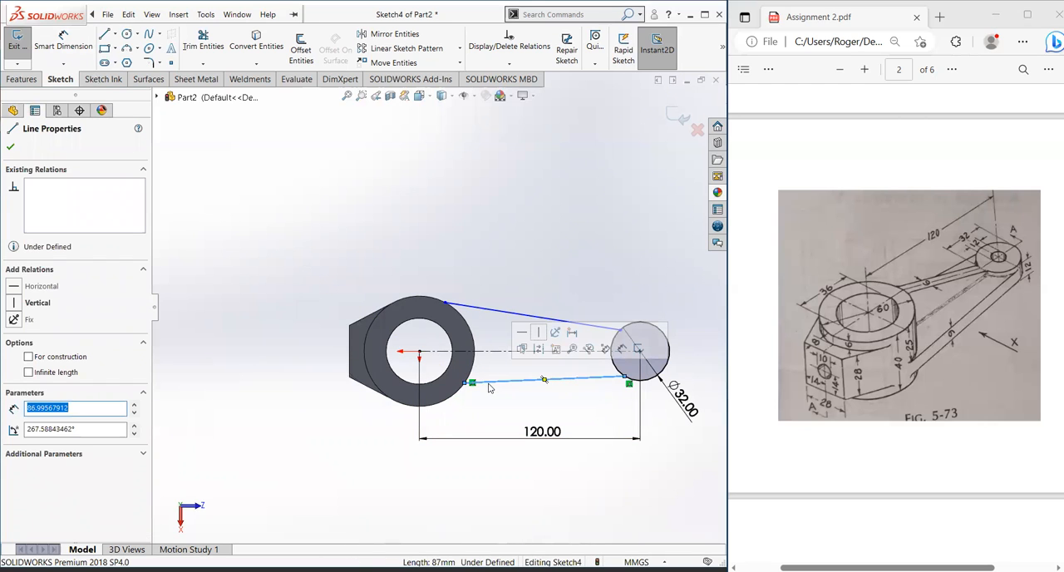
ctrl+click(448, 403)
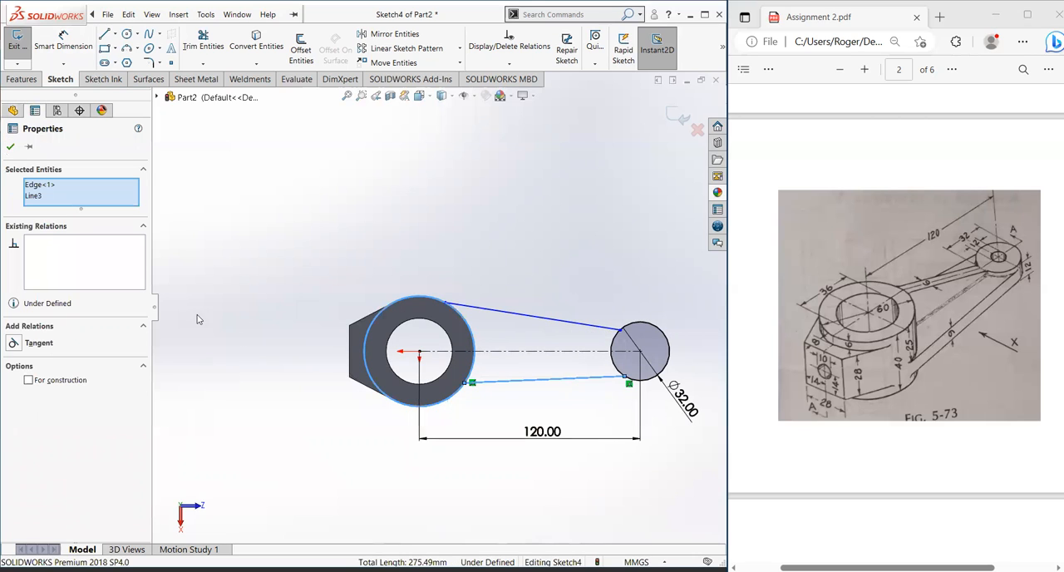
click(13, 343)
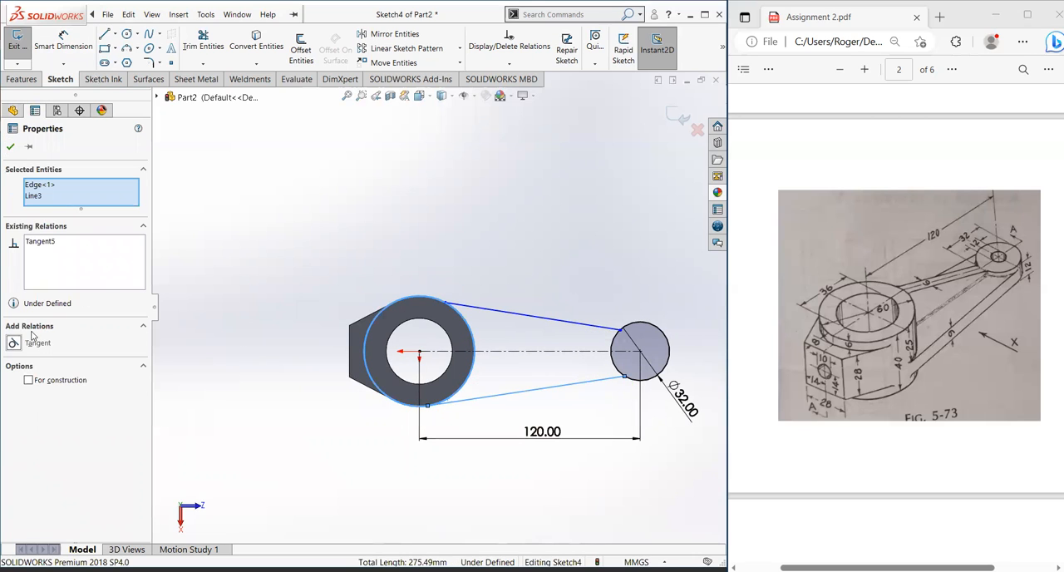
click(10, 146)
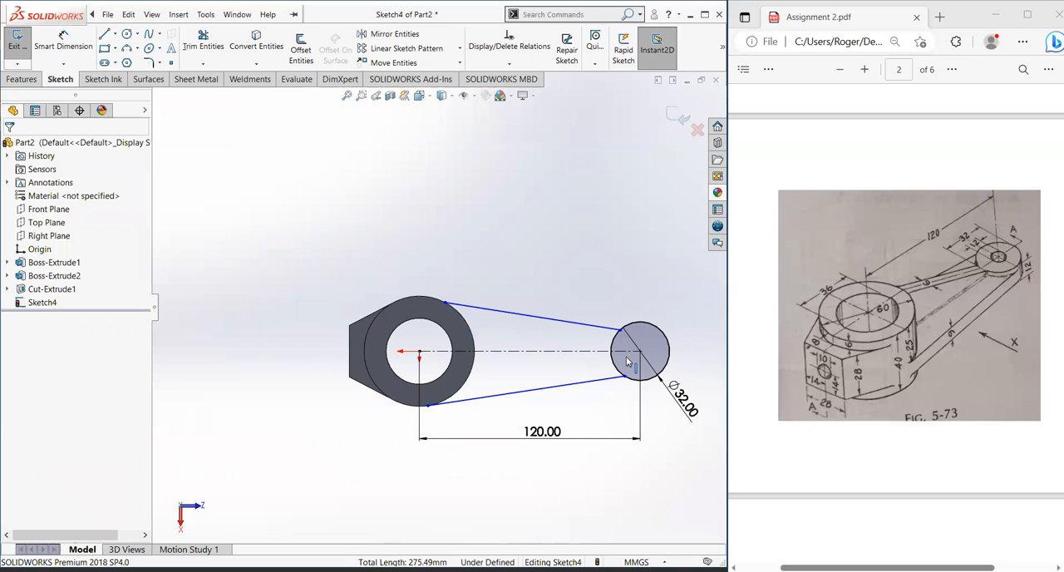
click(614, 380)
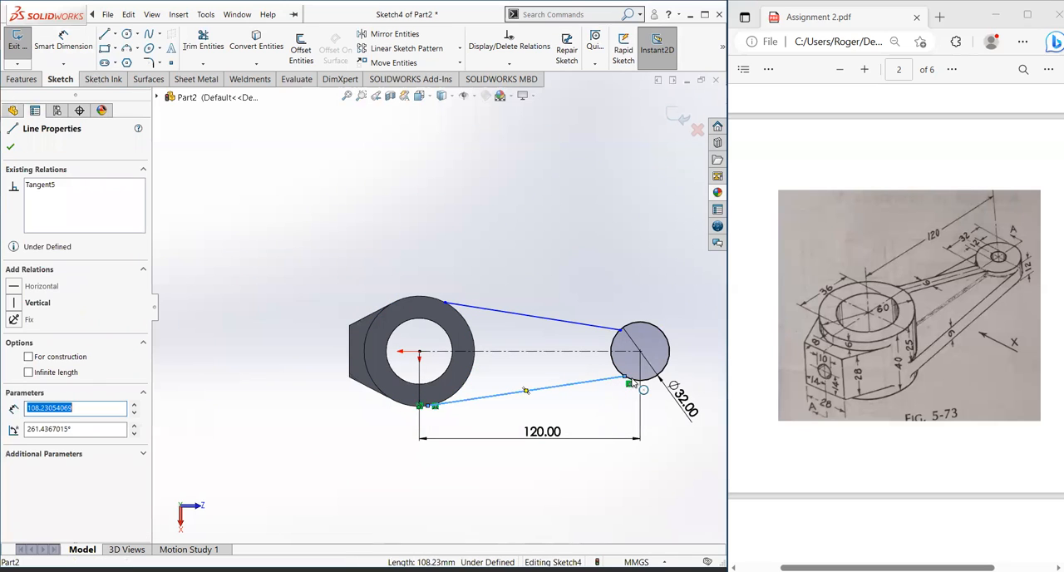
ctrl+click(646, 380)
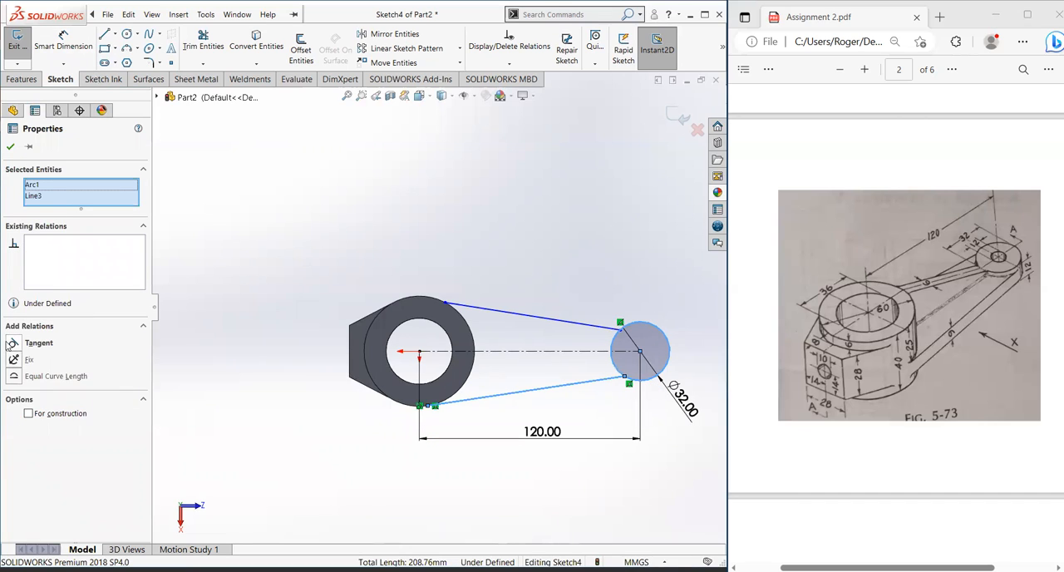
click(13, 342)
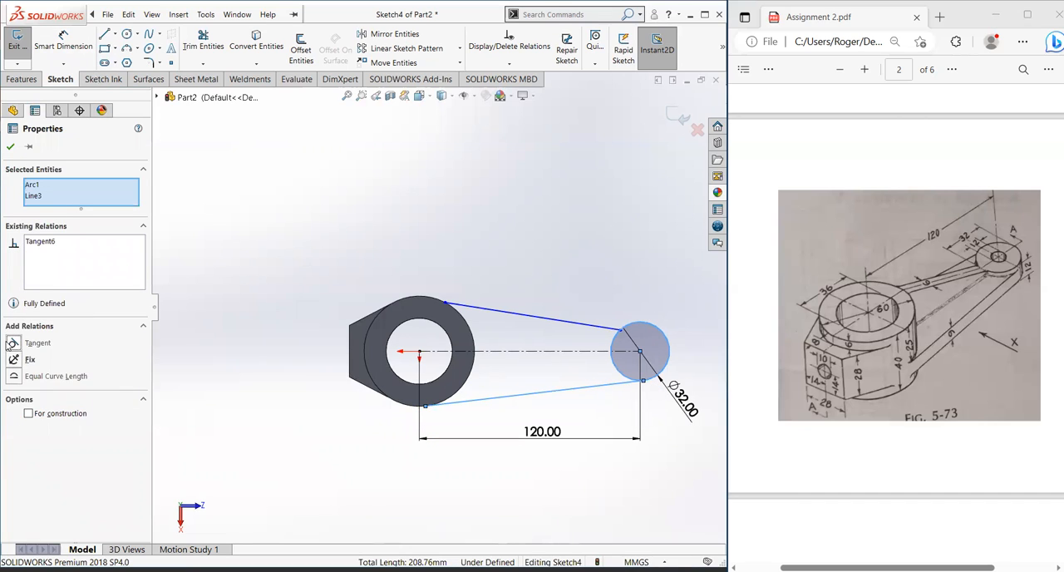
click(10, 147)
Step: Make the upper arm line tangent to both the hub's outer edge and the 32 mm circle
click(463, 307)
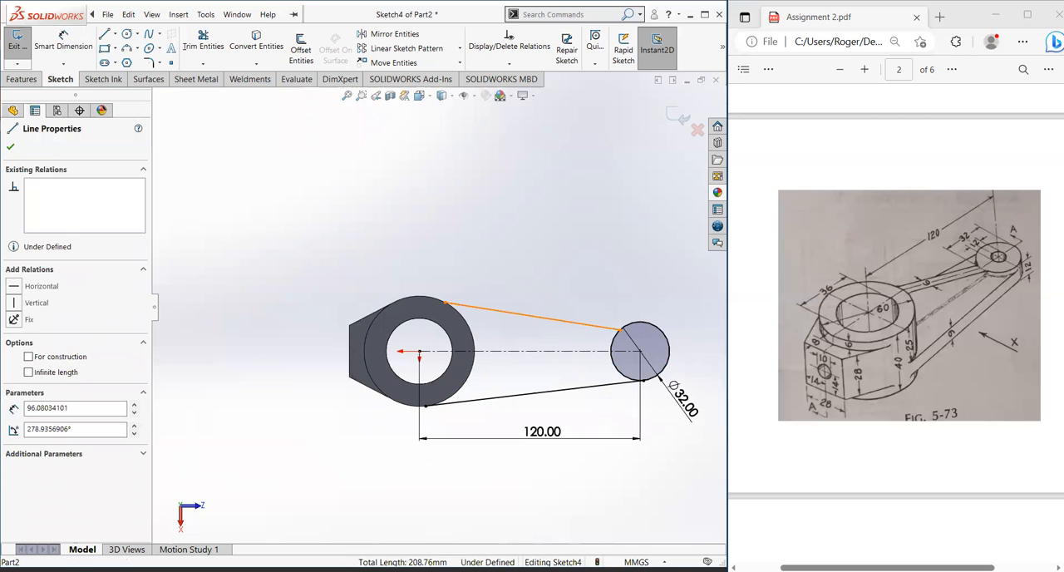
ctrl+click(387, 308)
click(13, 344)
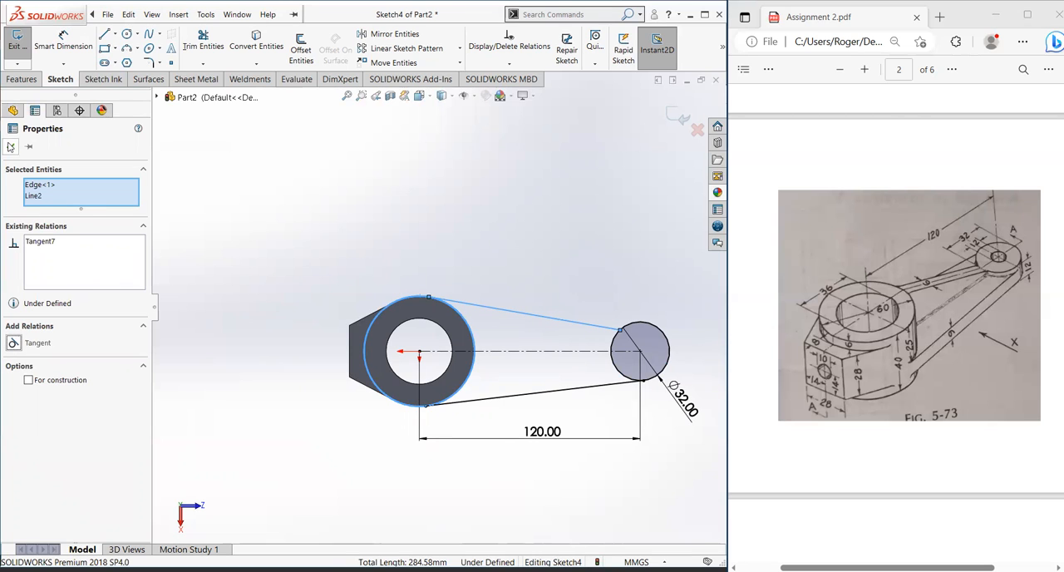
click(10, 146)
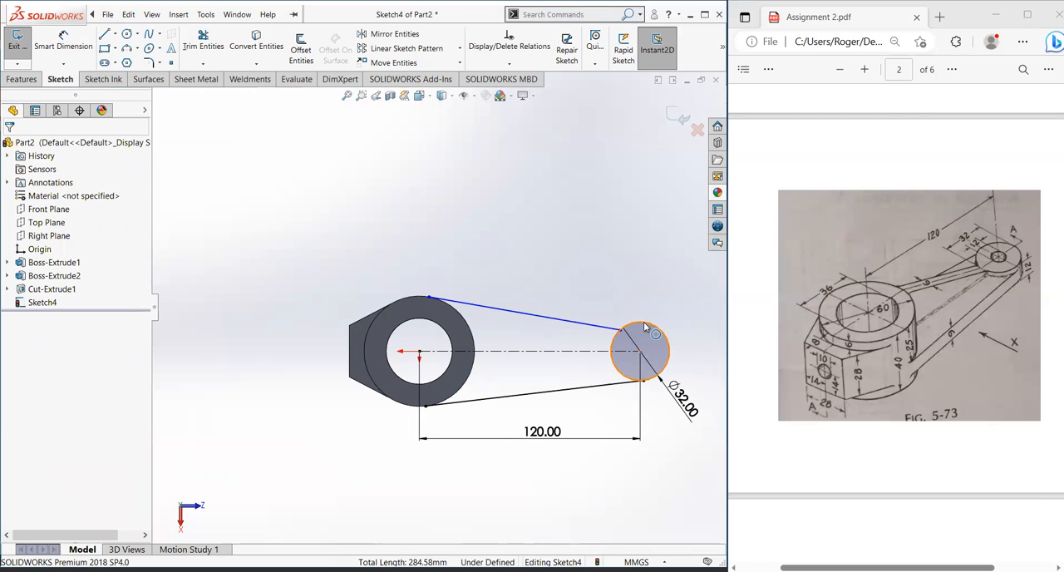
click(646, 327)
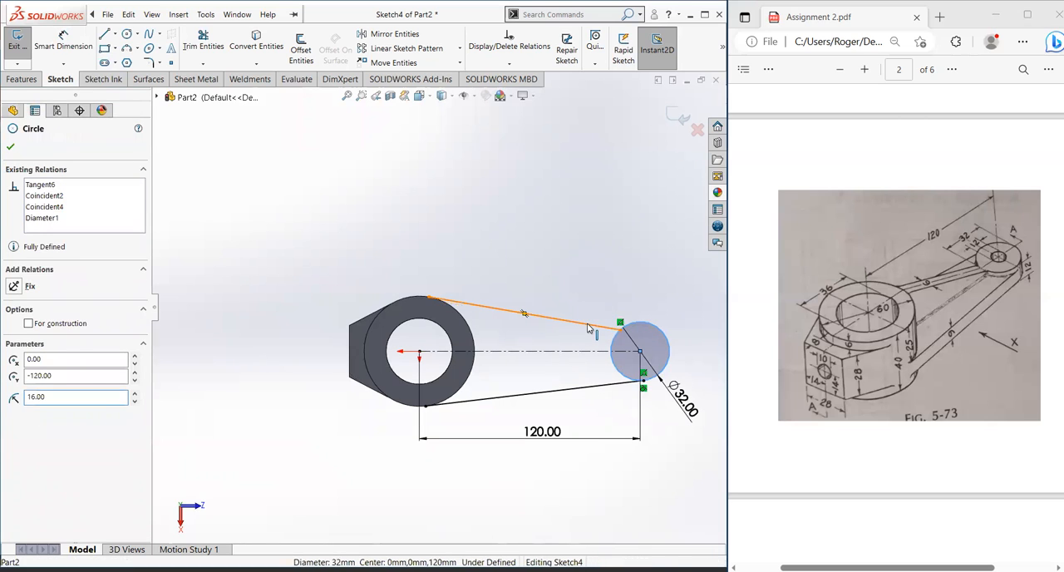
ctrl+click(588, 329)
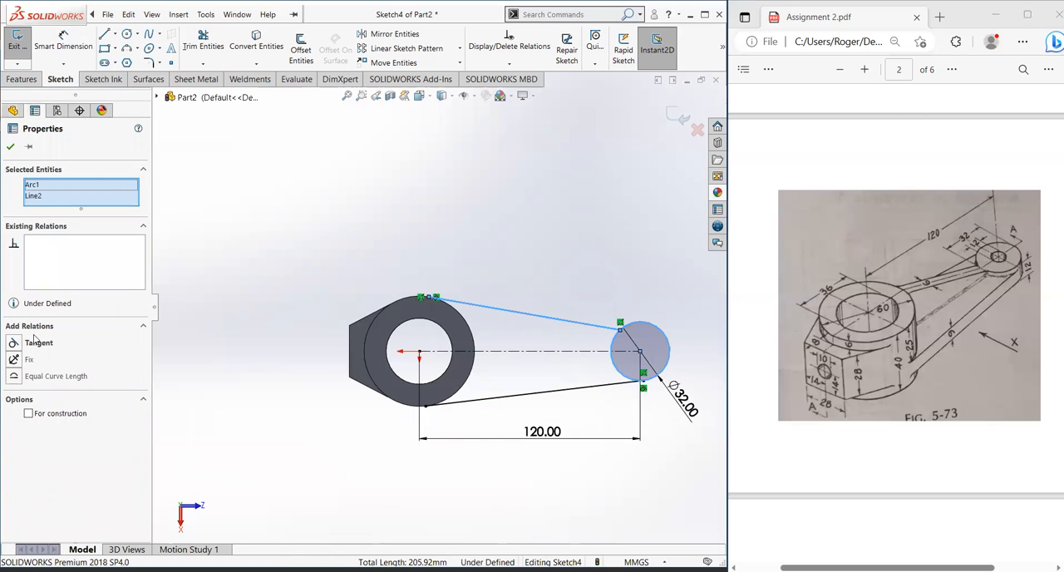
click(30, 344)
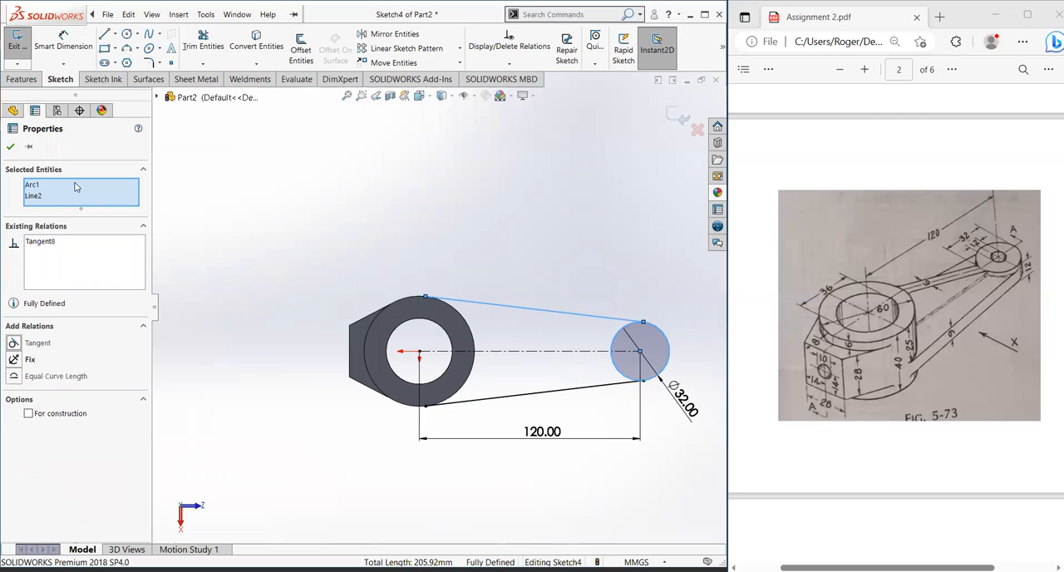
click(10, 147)
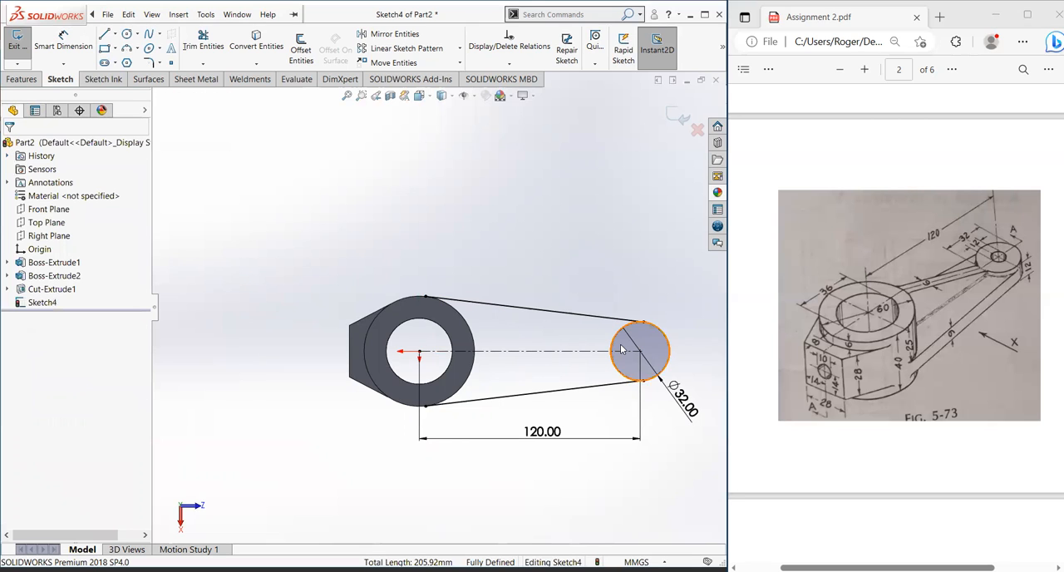
key(z)
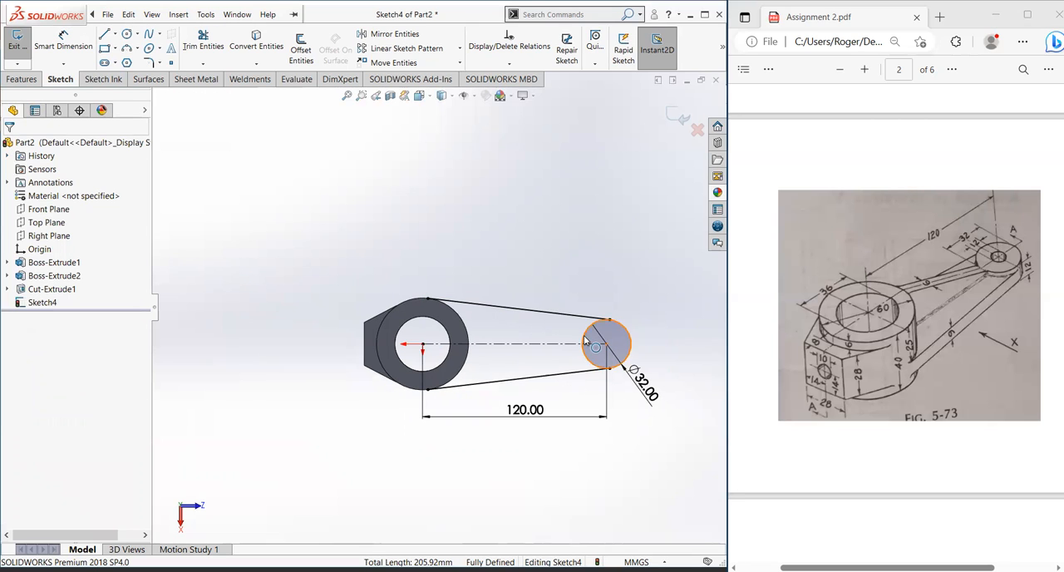
scroll(582, 339, down, 2)
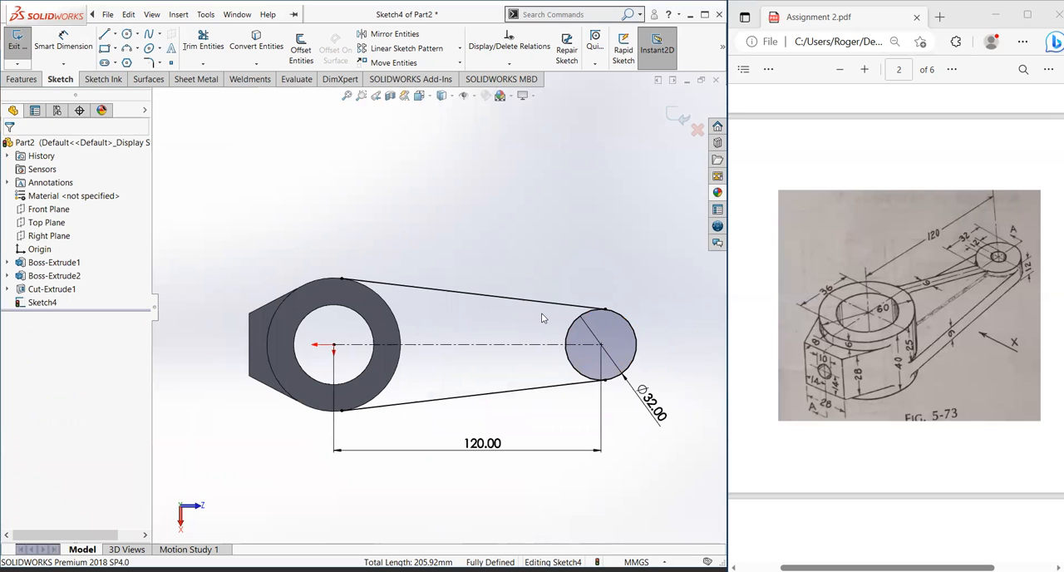
middle_drag(522, 271, 563, 350)
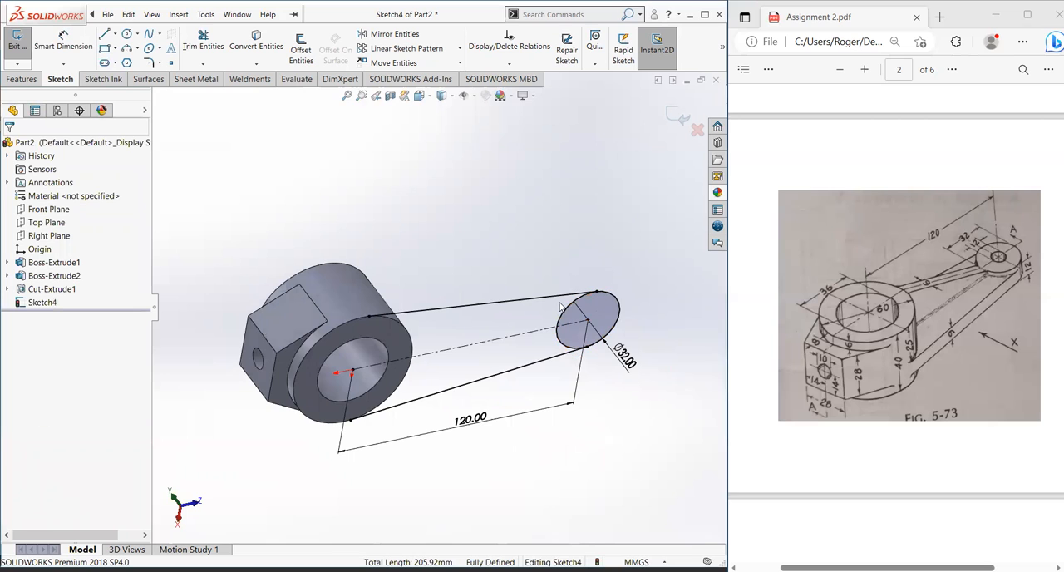
Step: Draw a circle of 30 mm radius centred on the origin, matching the hub's outer edge
mouse_move(443, 393)
middle_down()
mouse_move(440, 330)
mouse_move(413, 307)
middle_up()
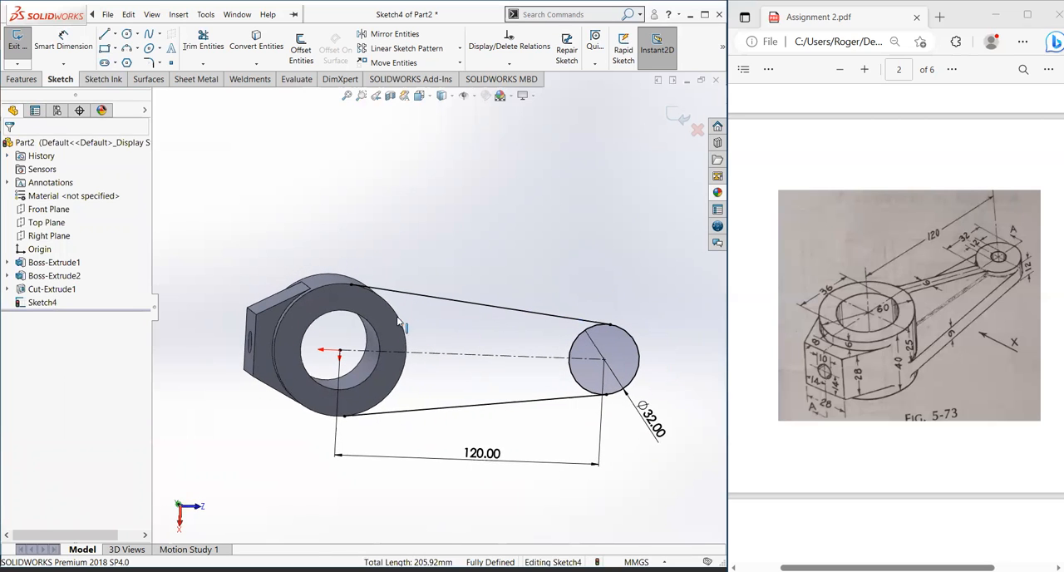
click(127, 35)
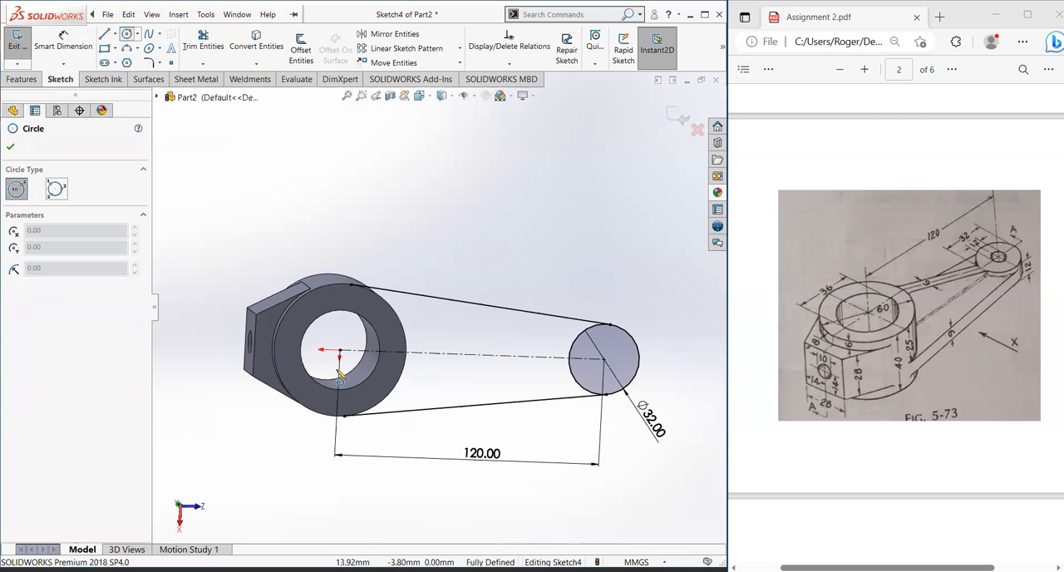
click(340, 351)
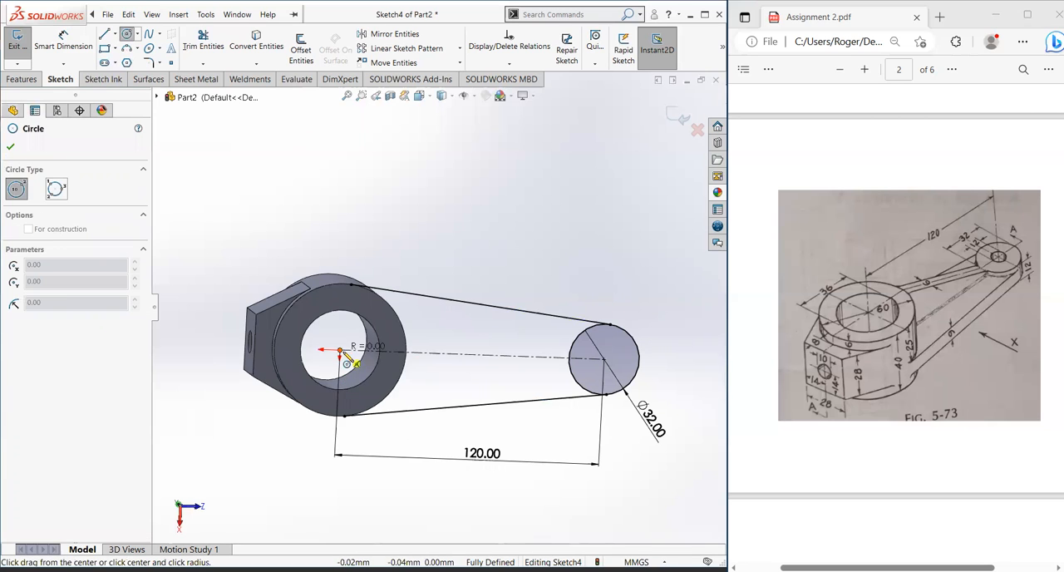
click(408, 364)
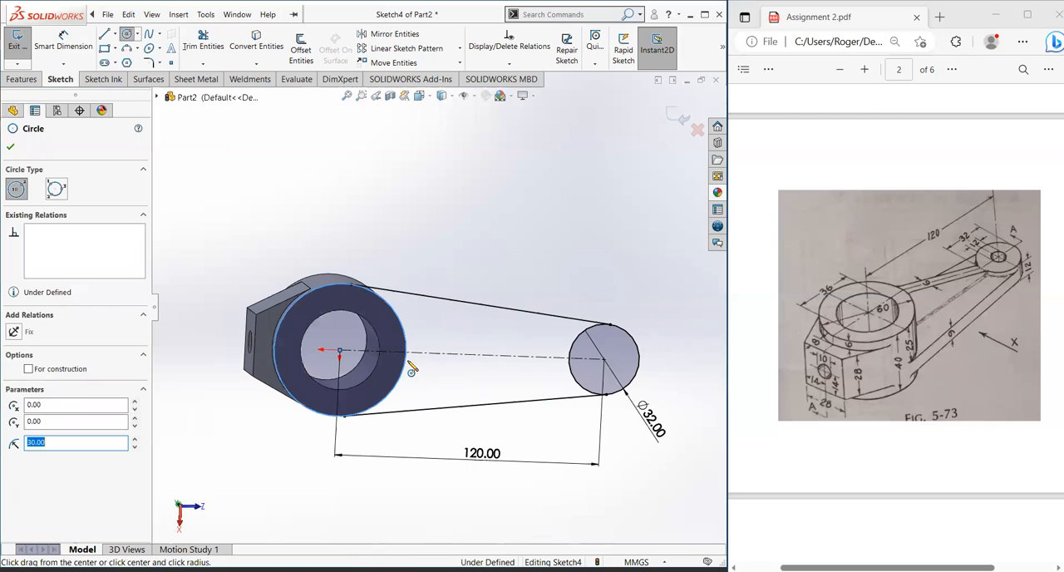
key(Escape)
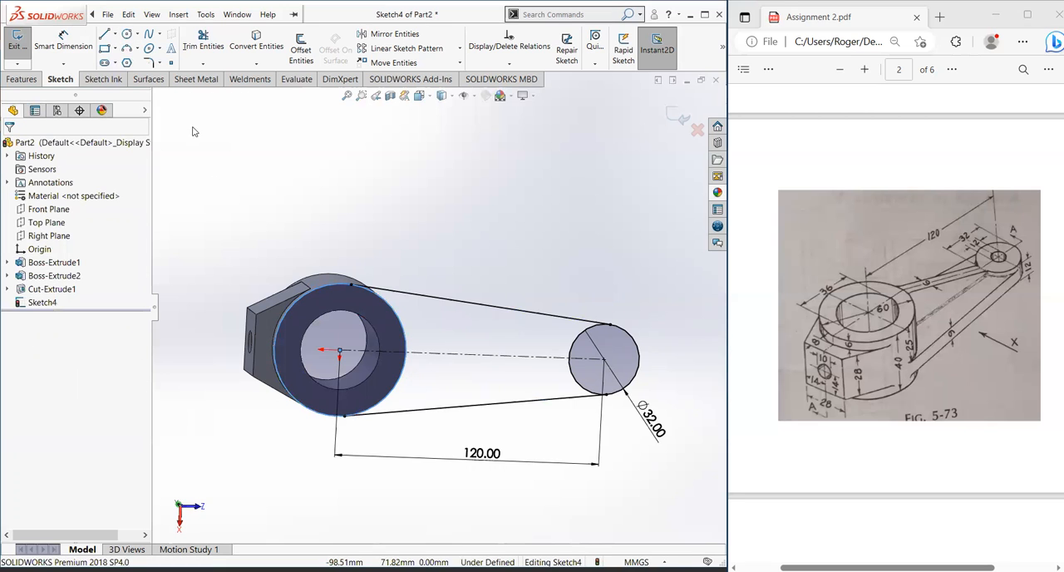
Step: Trim the hub circle's outer arc and the end circle's inner arc to leave one closed arm profile
click(201, 42)
mouse_move(301, 265)
mouse_down()
mouse_move(329, 323)
mouse_move(321, 318)
mouse_up()
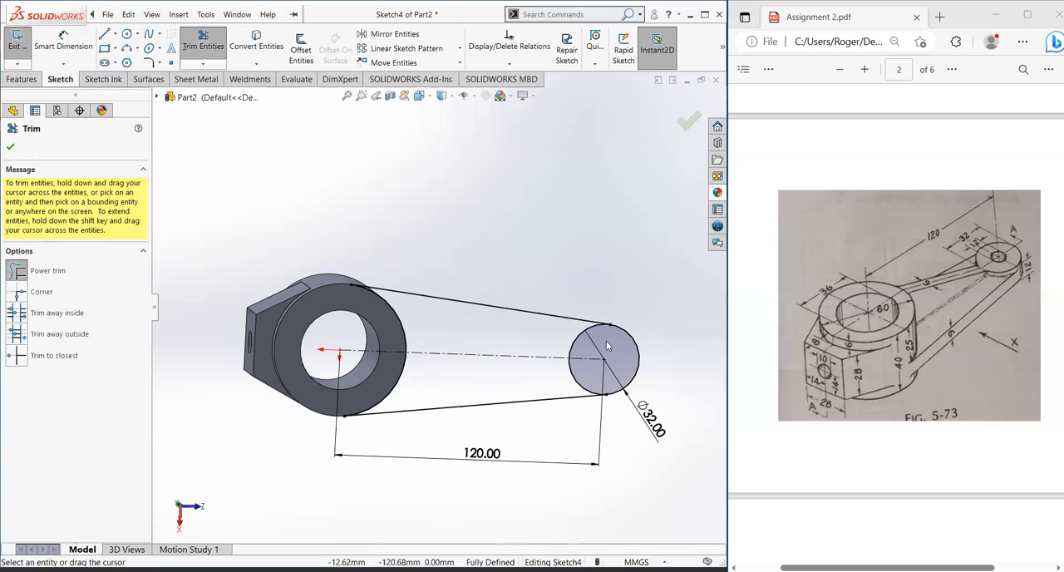
drag(559, 341, 581, 351)
drag(542, 385, 587, 373)
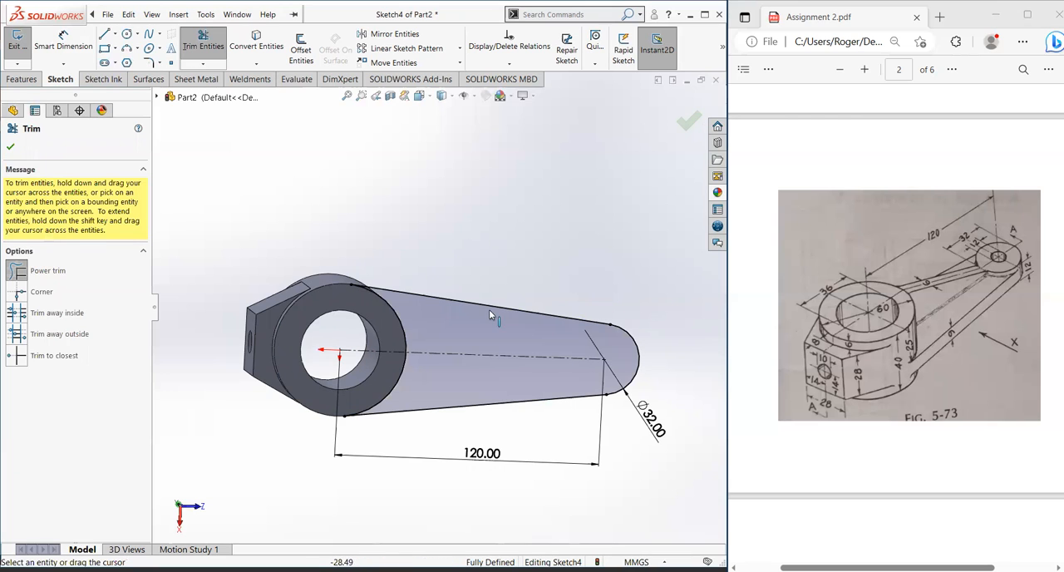
scroll(422, 329, up, 1)
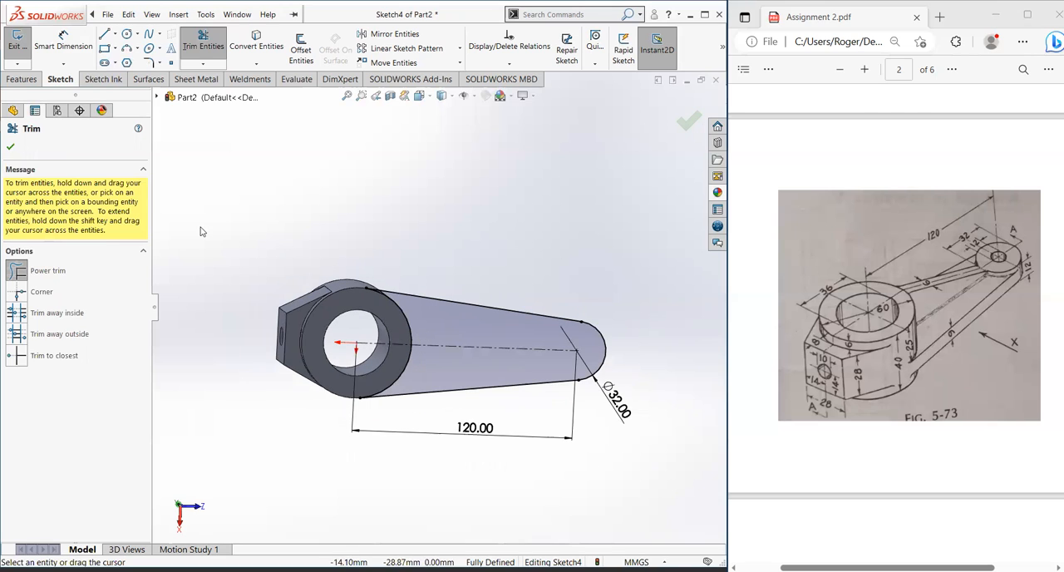
click(15, 150)
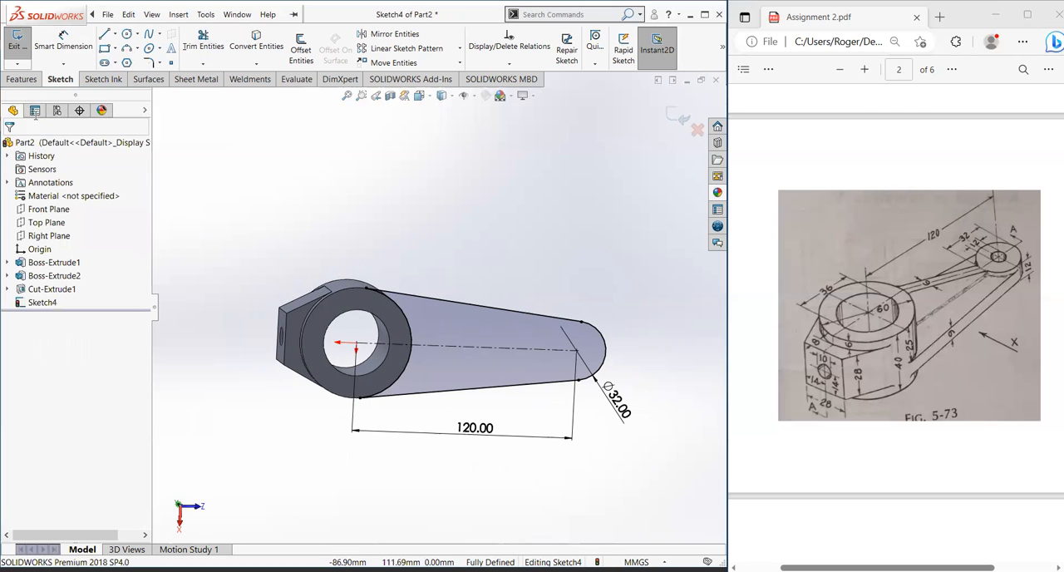
Step: Start a boss extrusion of the arm profile from an offset of 9 mm off the sketch plane
click(25, 80)
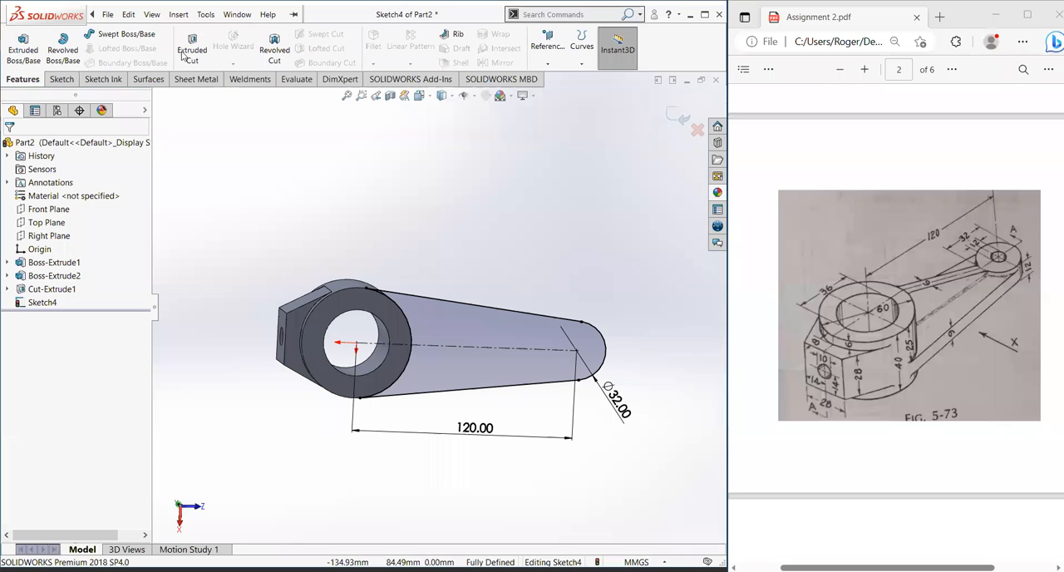
click(20, 54)
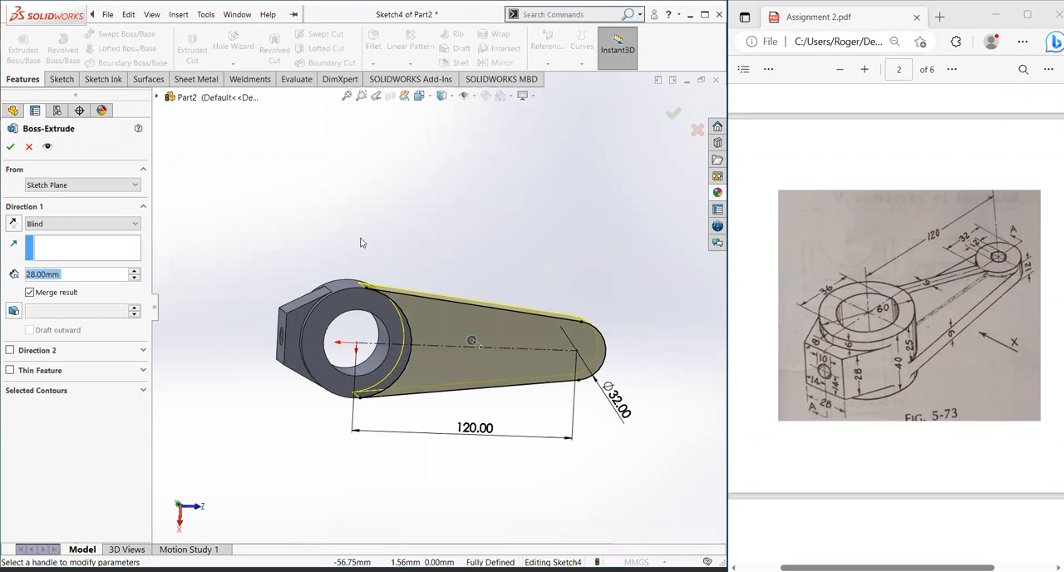
middle_drag(385, 290, 407, 325)
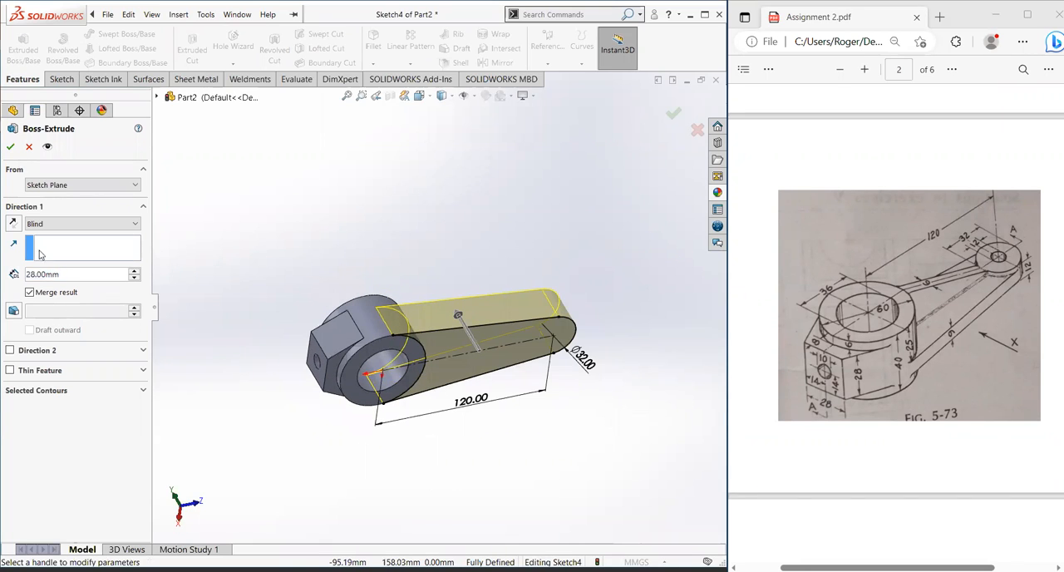
click(44, 185)
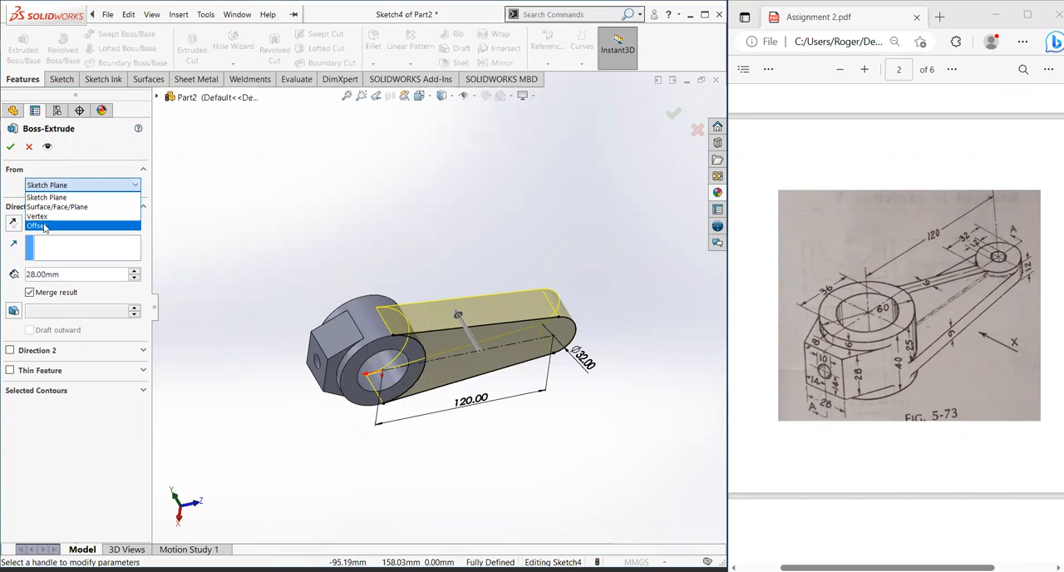
click(45, 226)
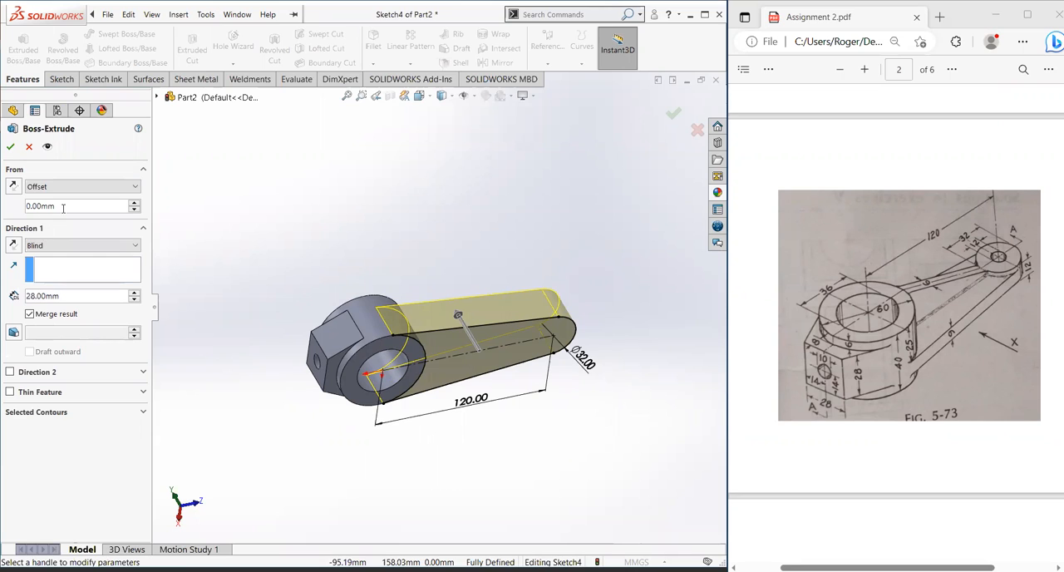
drag(66, 207, 25, 212)
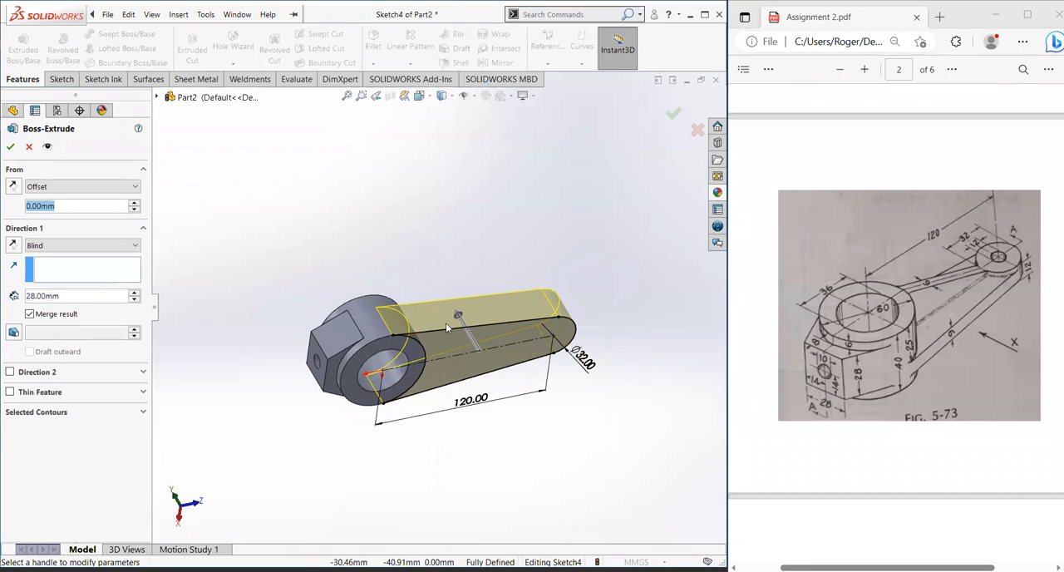
text(9)
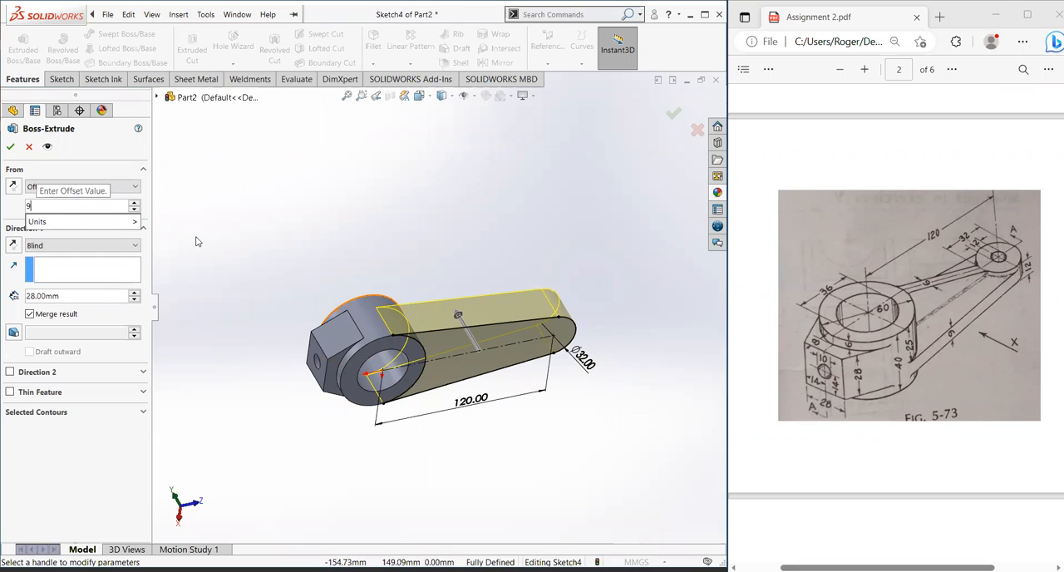
key(Return)
middle_drag(427, 237, 442, 272)
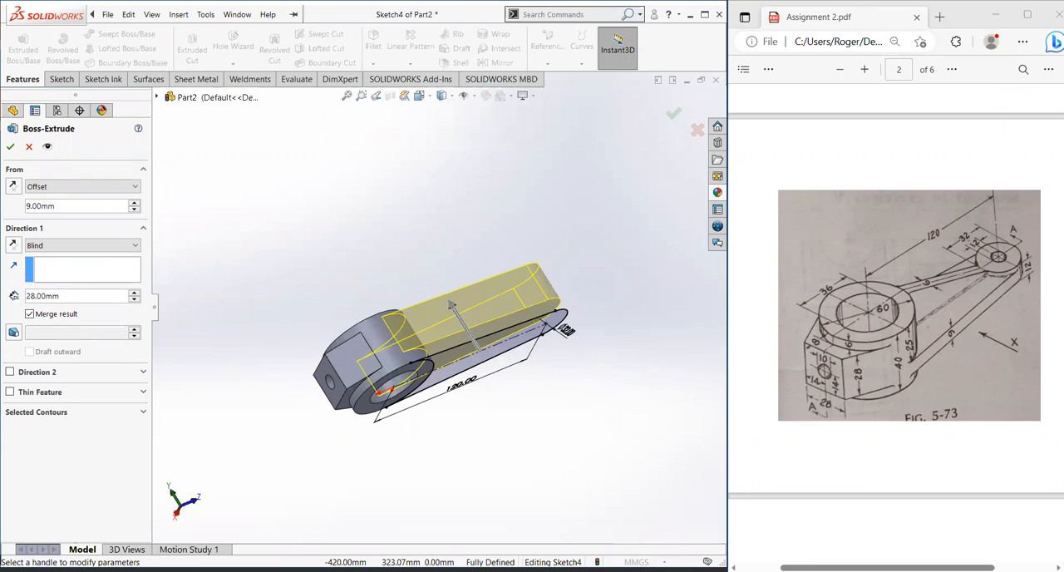
Step: Set the arm extrusion's blind depth to 6 mm and create the boss
double_click(44, 296)
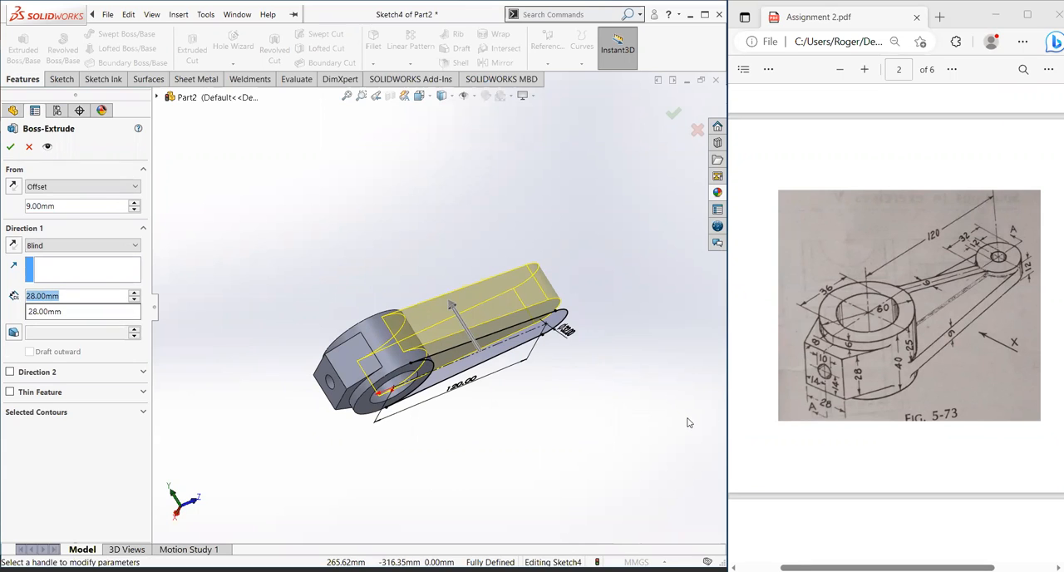
text(6)
key(Return)
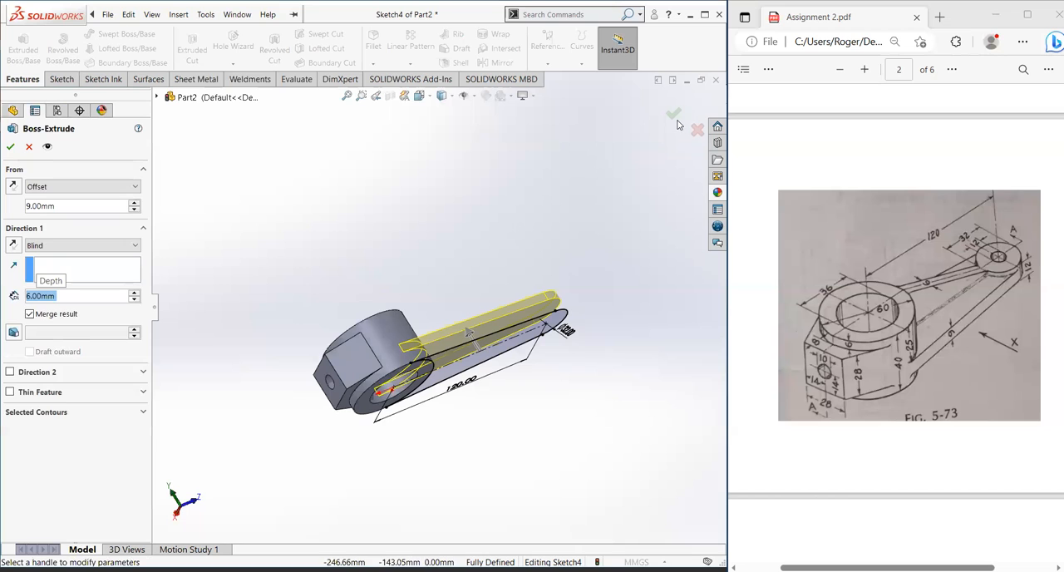
click(8, 147)
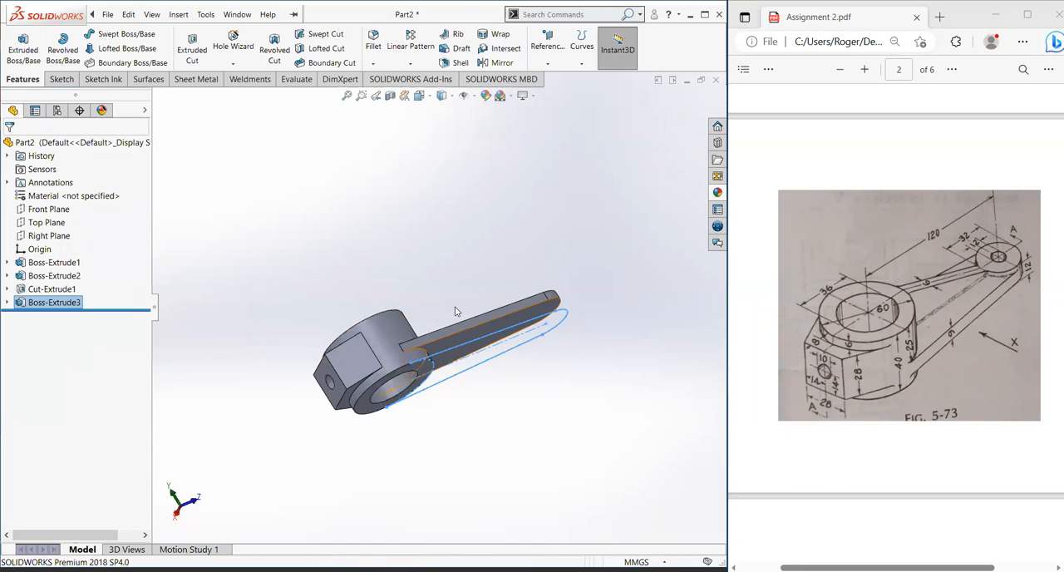
Step: Examine the extruded arm and its junction with the hub from several sides
scroll(456, 311, down, 3)
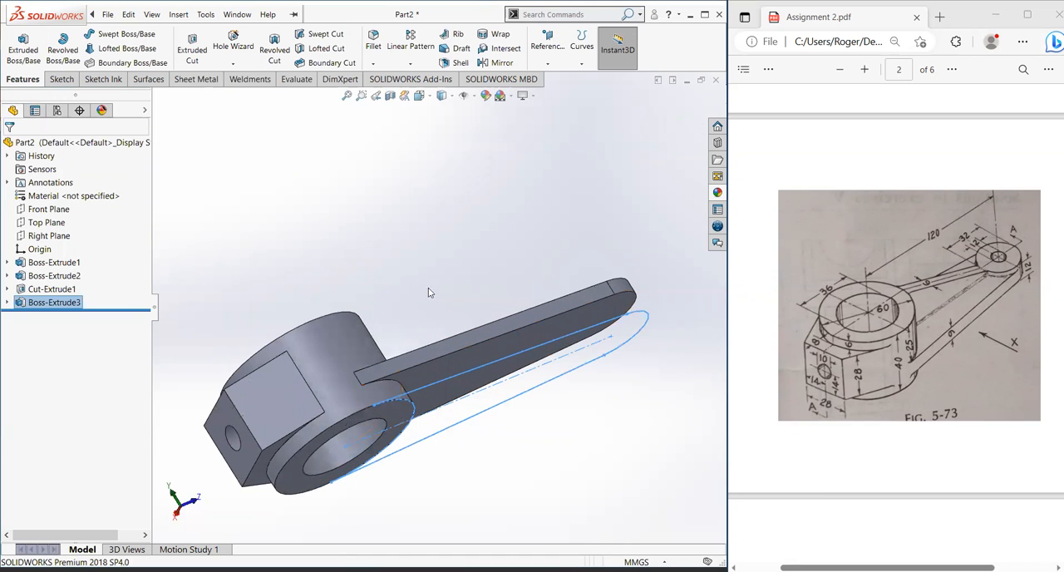
click(440, 282)
middle_drag(455, 336, 431, 275)
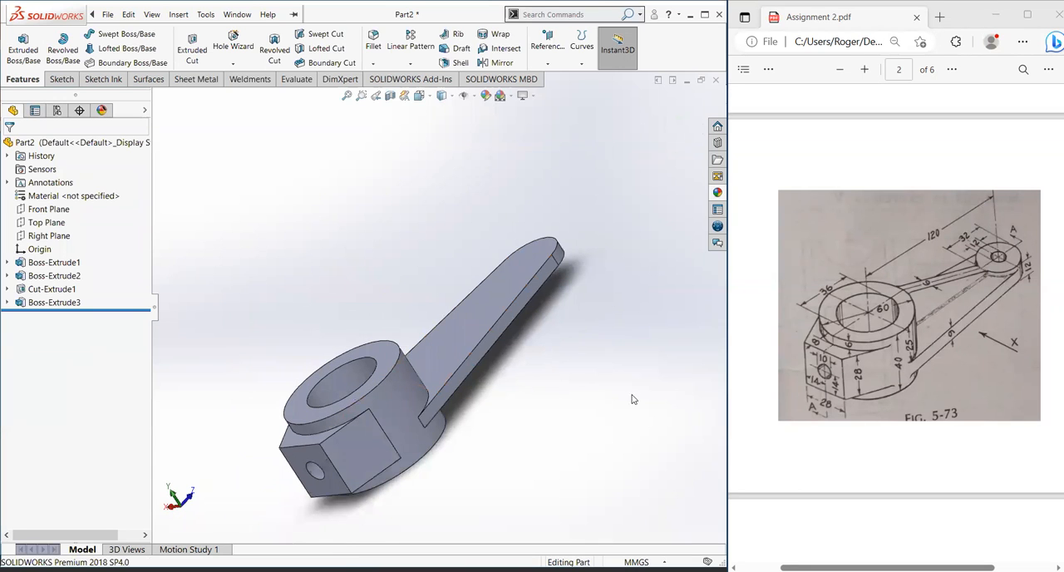
middle_drag(517, 420, 477, 405)
middle_drag(475, 410, 485, 362)
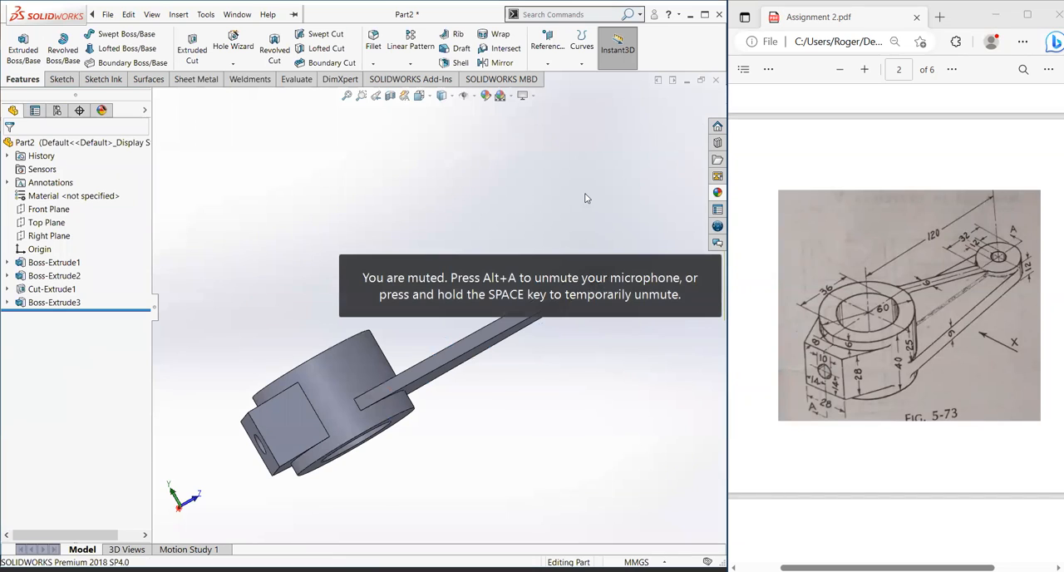
middle_drag(587, 198, 617, 313)
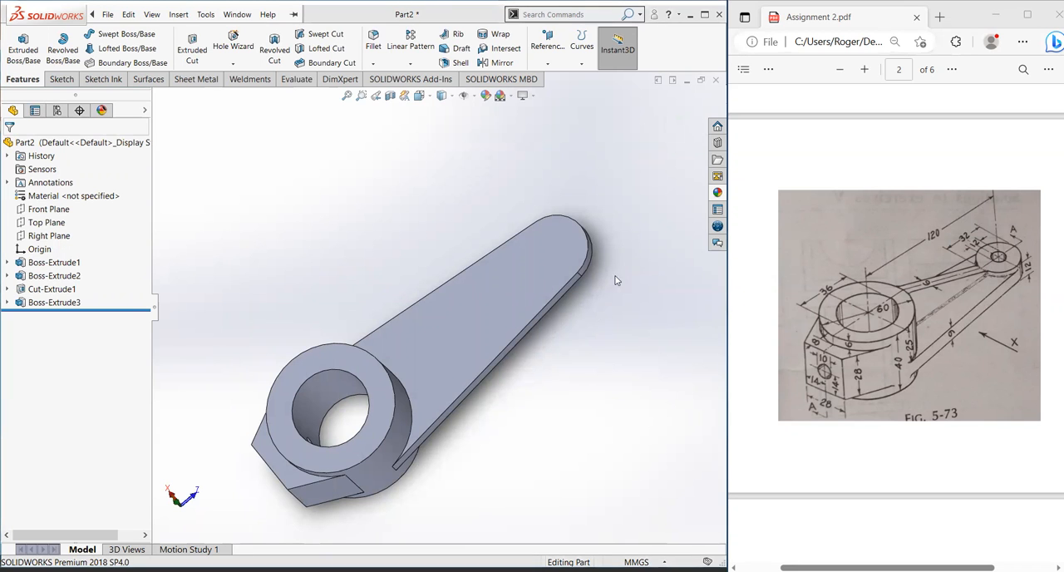
middle_drag(513, 438, 423, 350)
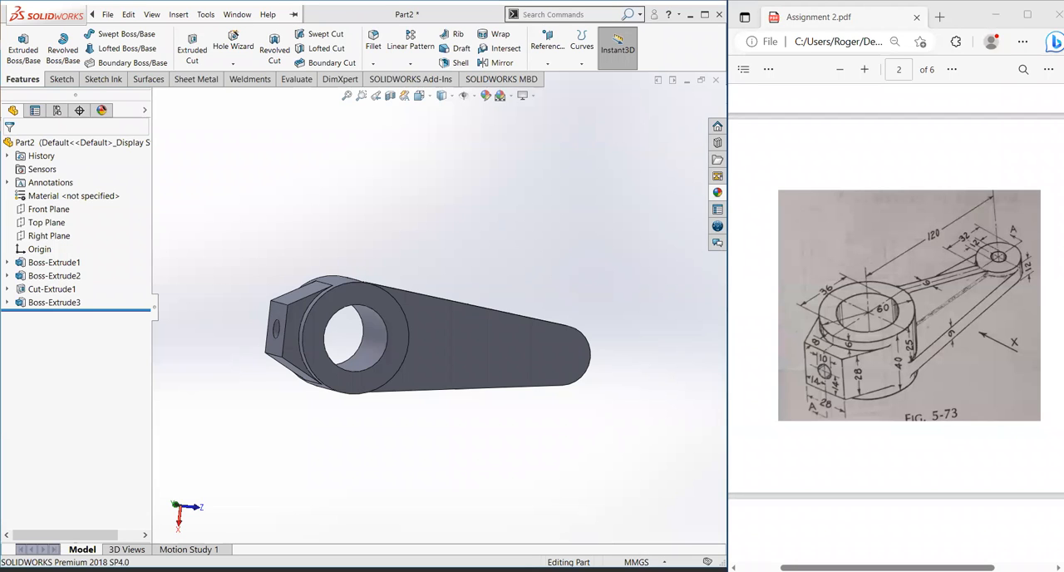
drag(276, 403, 714, 501)
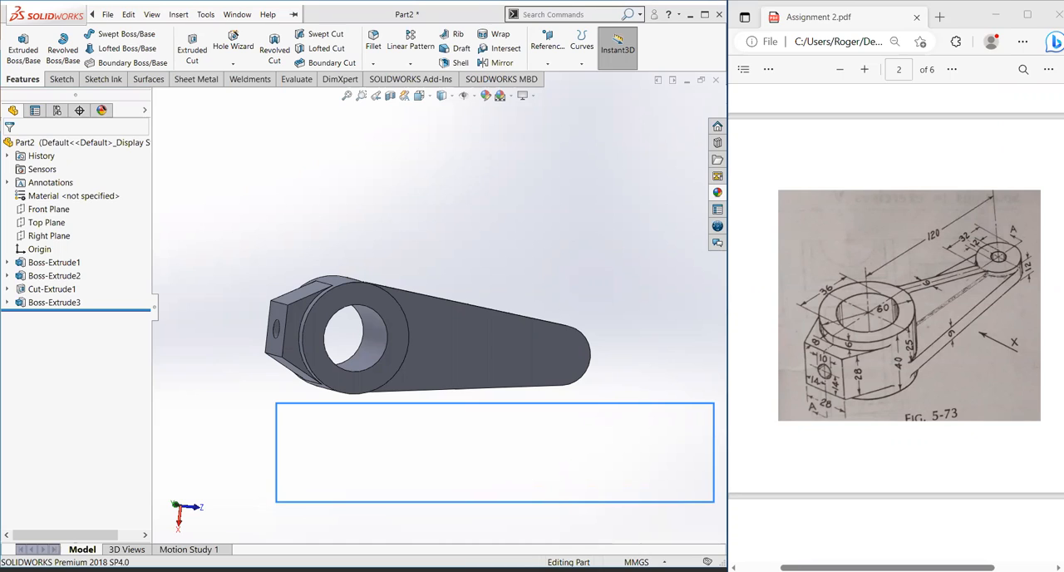
drag(464, 157, 735, 229)
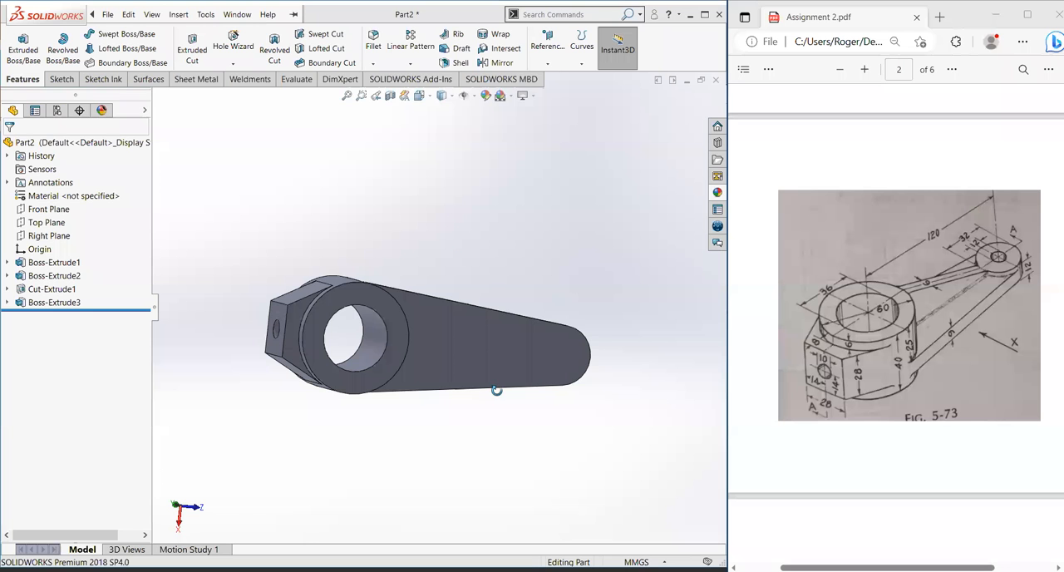
Step: Start a new sketch on the arm's broad upper face, viewed square on
middle_drag(496, 390, 496, 279)
click(497, 280)
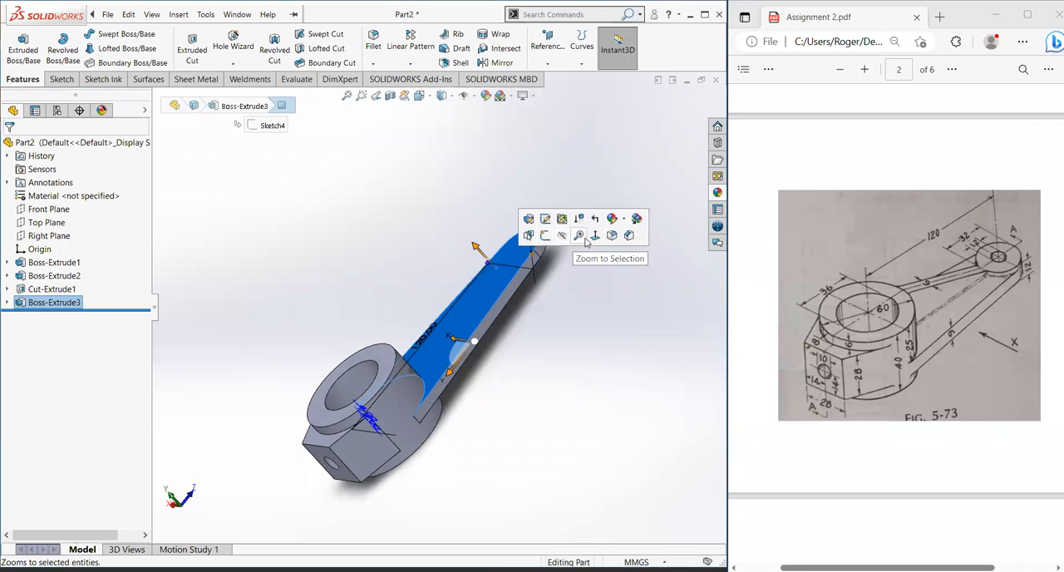
click(596, 236)
click(468, 416)
click(517, 383)
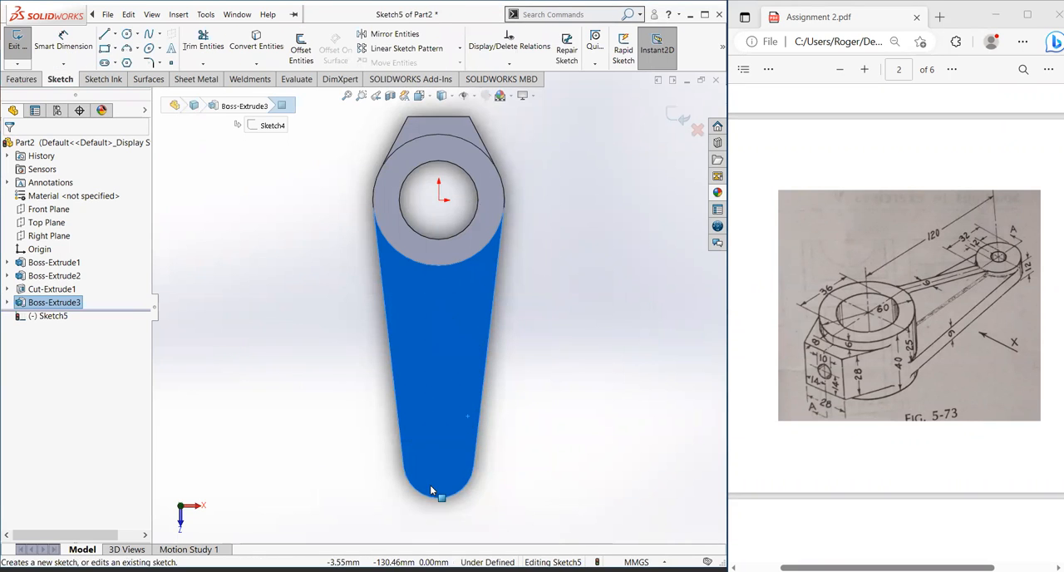
Step: Draw a circle of 16 mm radius concentric with the arm's rounded end, reaching its outer edge
scroll(430, 491, down, 3)
click(152, 14)
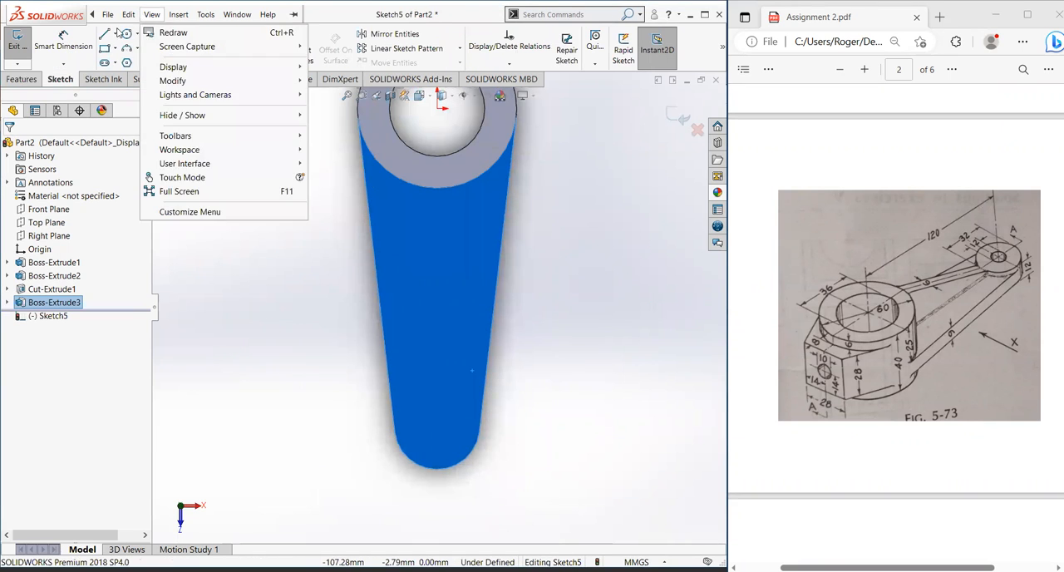
click(125, 34)
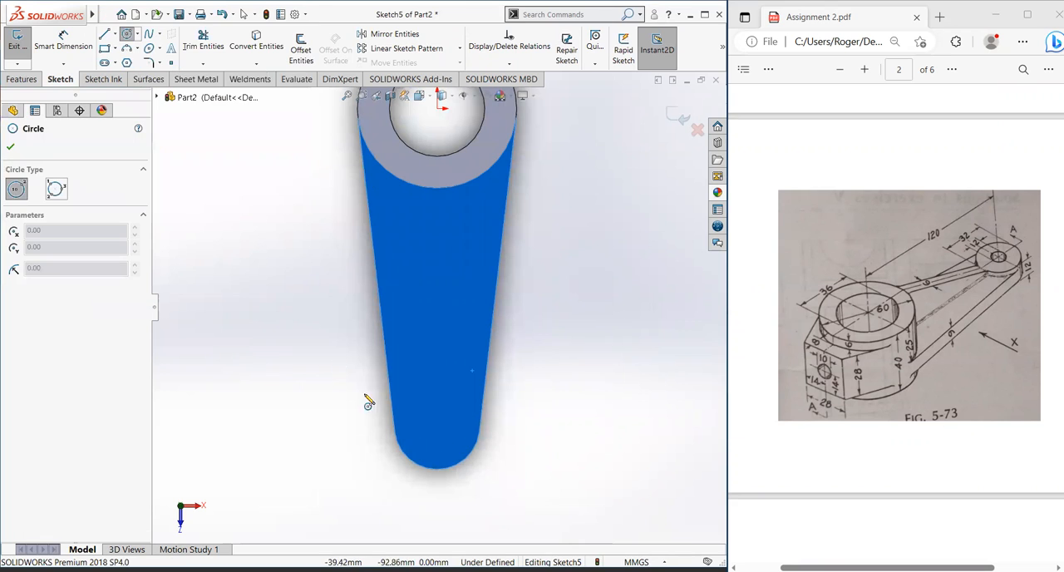
click(438, 426)
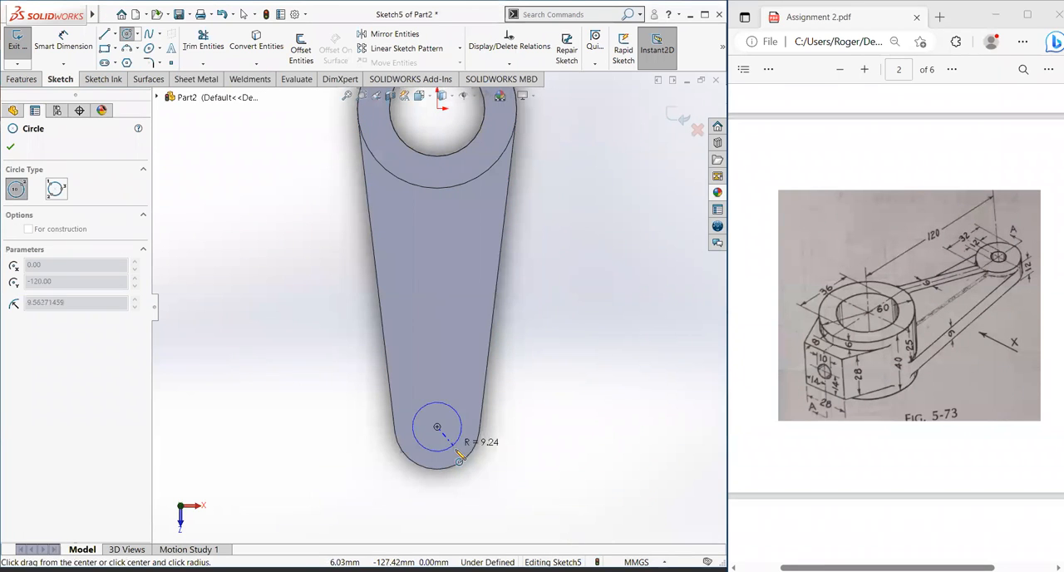
click(468, 456)
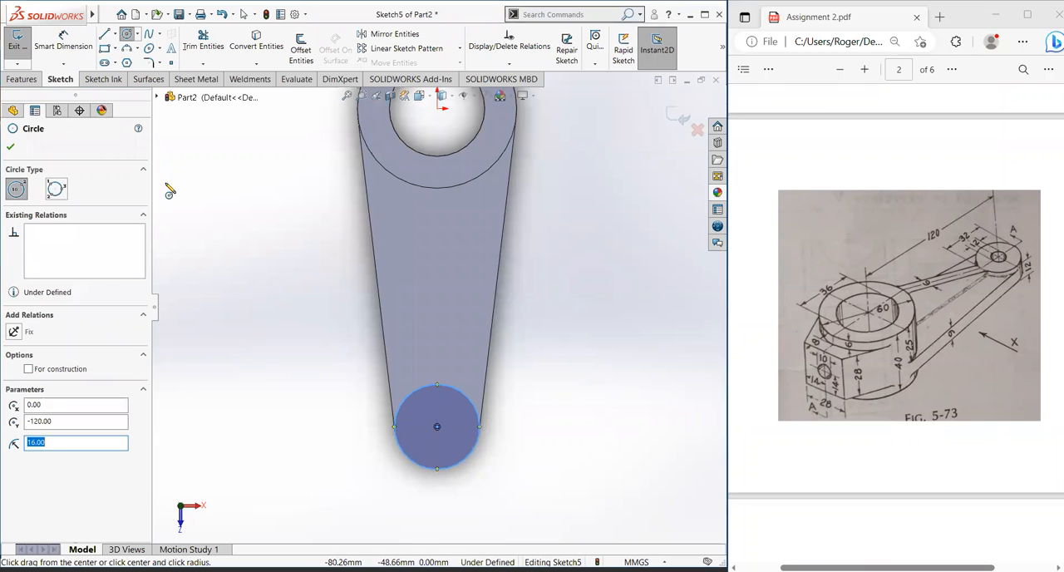
Step: Dimension the end circle's diameter at 32 mm
click(63, 42)
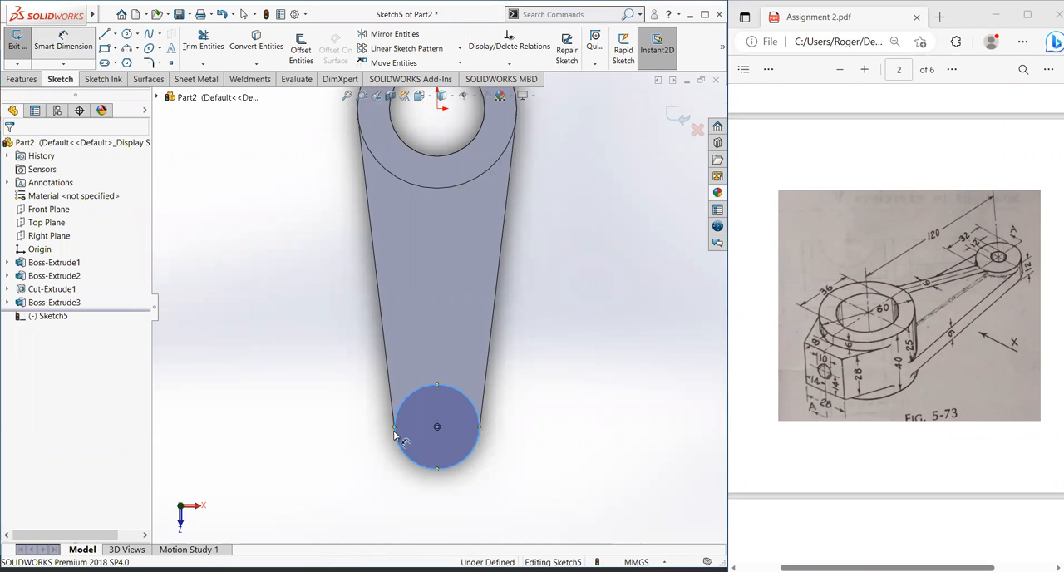
click(471, 402)
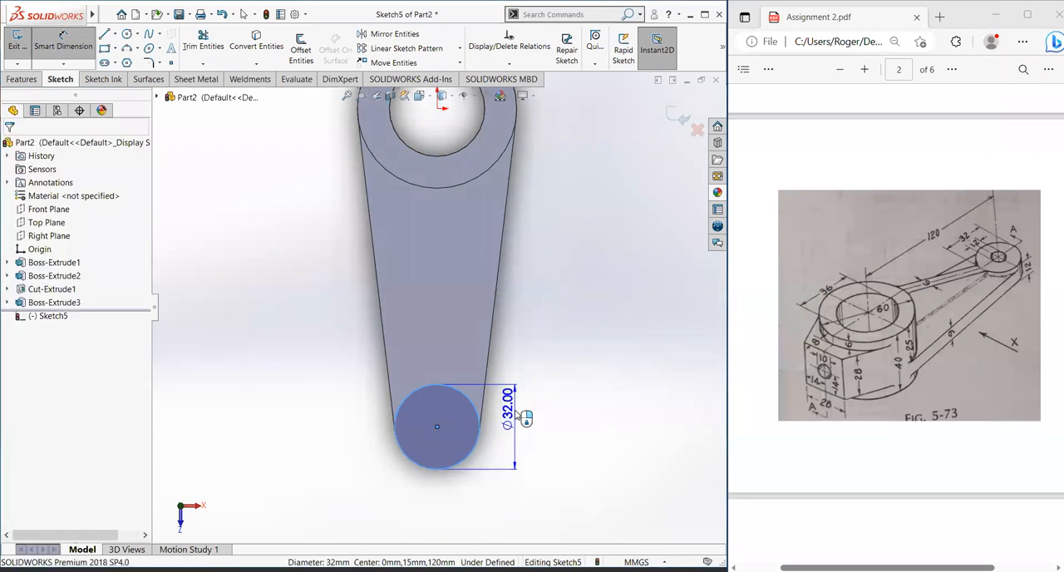
click(505, 416)
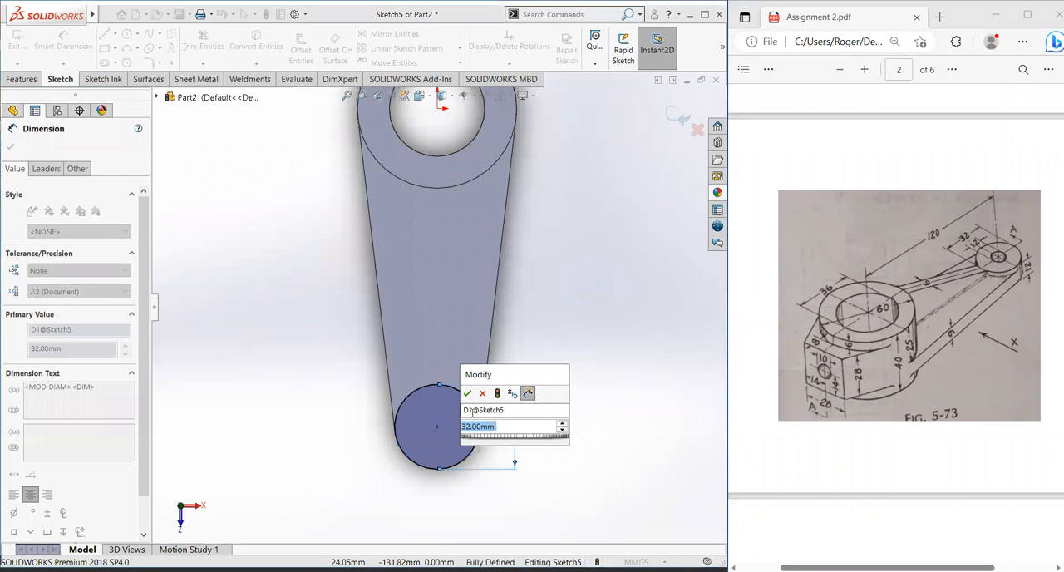
key(Return)
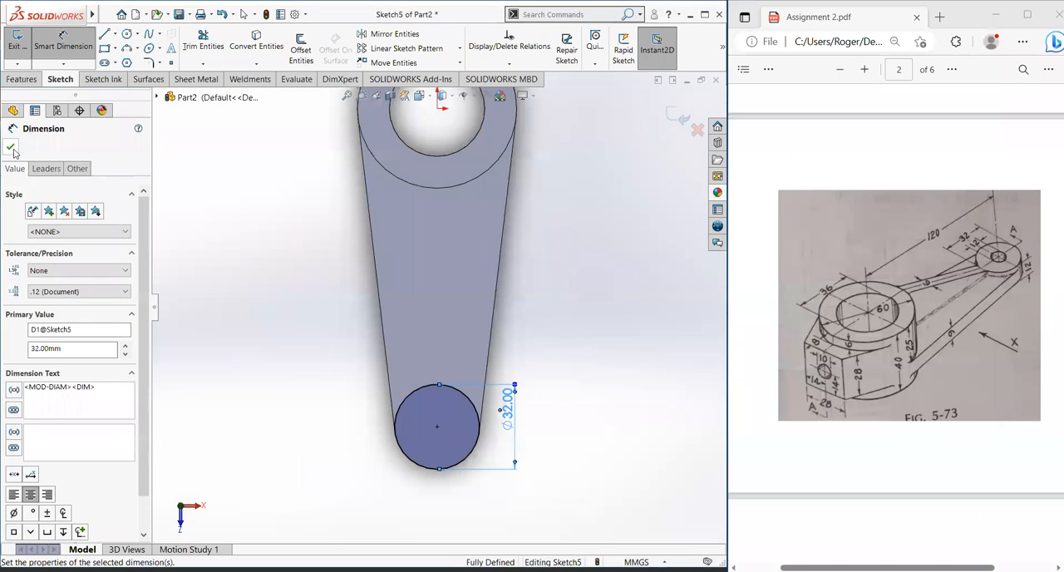
click(10, 146)
Step: Extrude the 32 mm circle as a blind boss 6 mm deep, merged with the arm
click(22, 79)
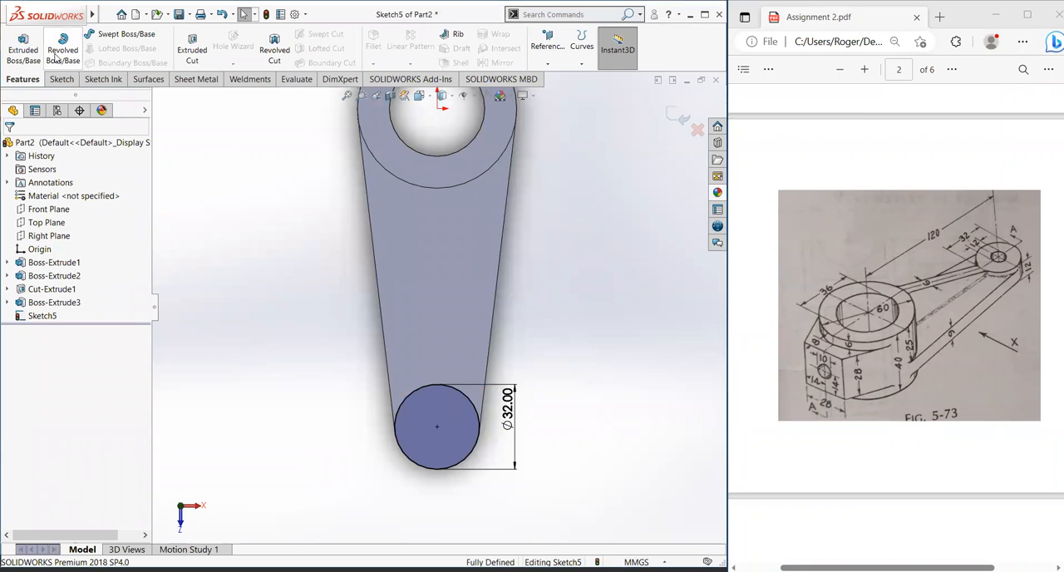
click(35, 53)
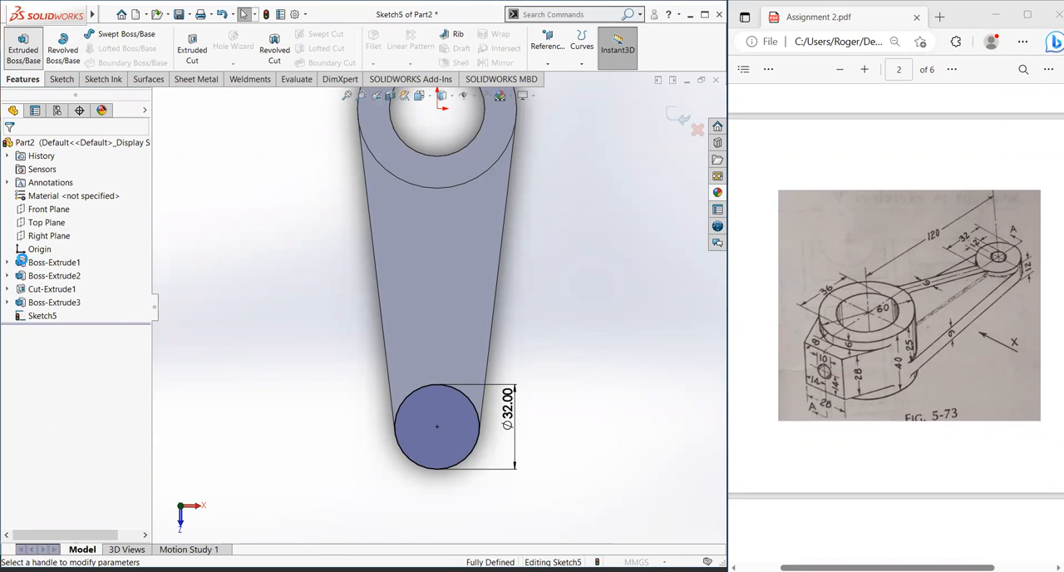
middle_drag(322, 339, 356, 344)
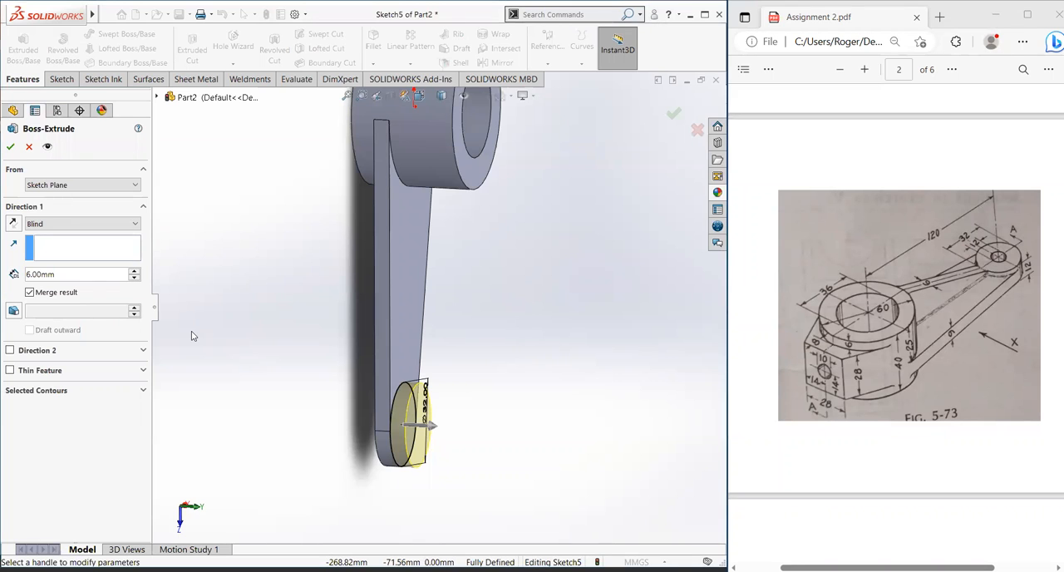
click(5, 149)
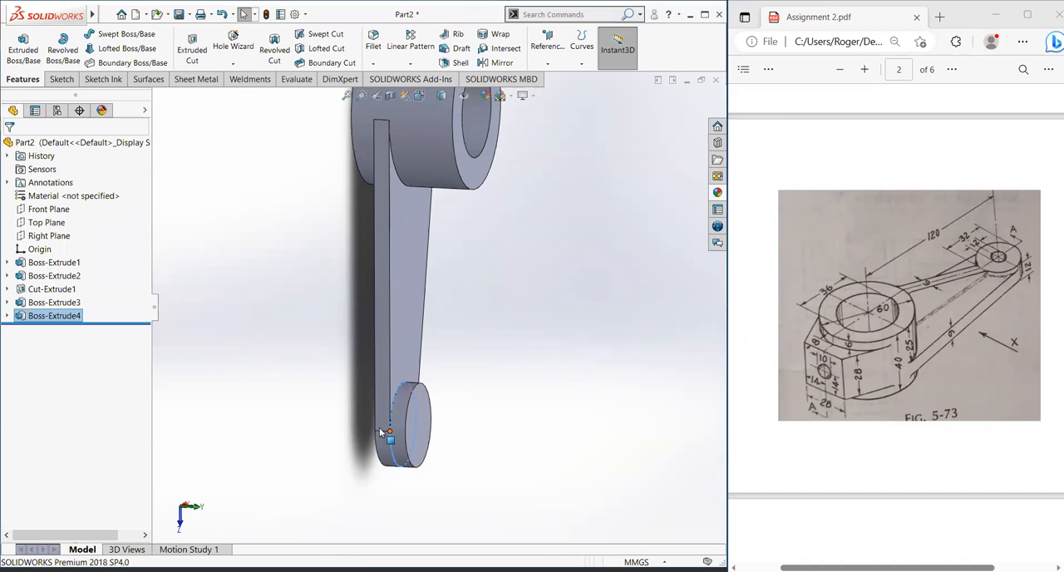
Step: Examine the new end boss and its junction with the arm from several sides
scroll(382, 427, up, 1)
scroll(403, 369, down, 1)
scroll(403, 370, up, 1)
middle_drag(402, 368, 491, 326)
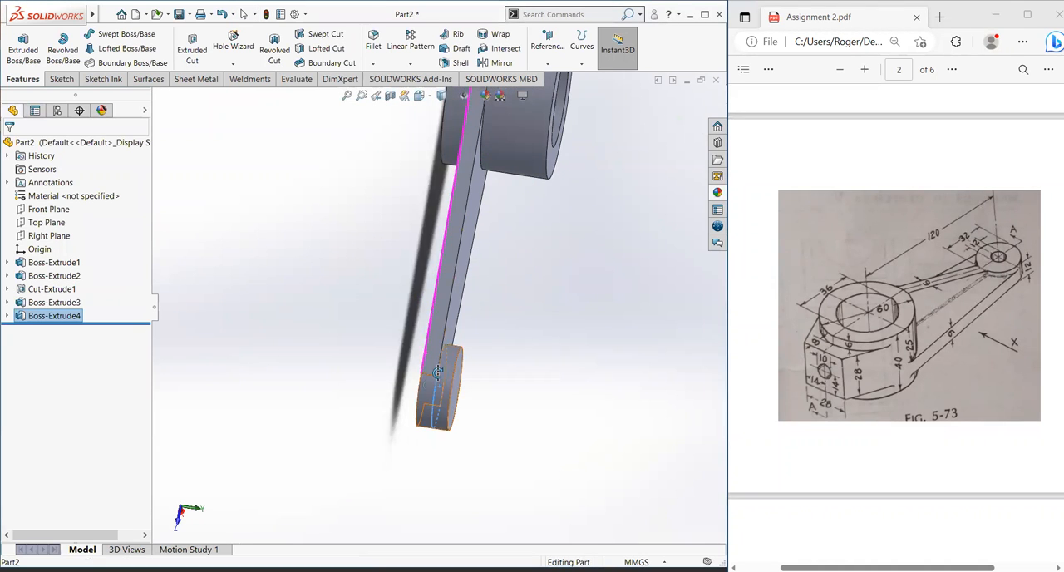
middle_drag(468, 328, 351, 293)
middle_drag(349, 237, 513, 257)
scroll(271, 363, down, 3)
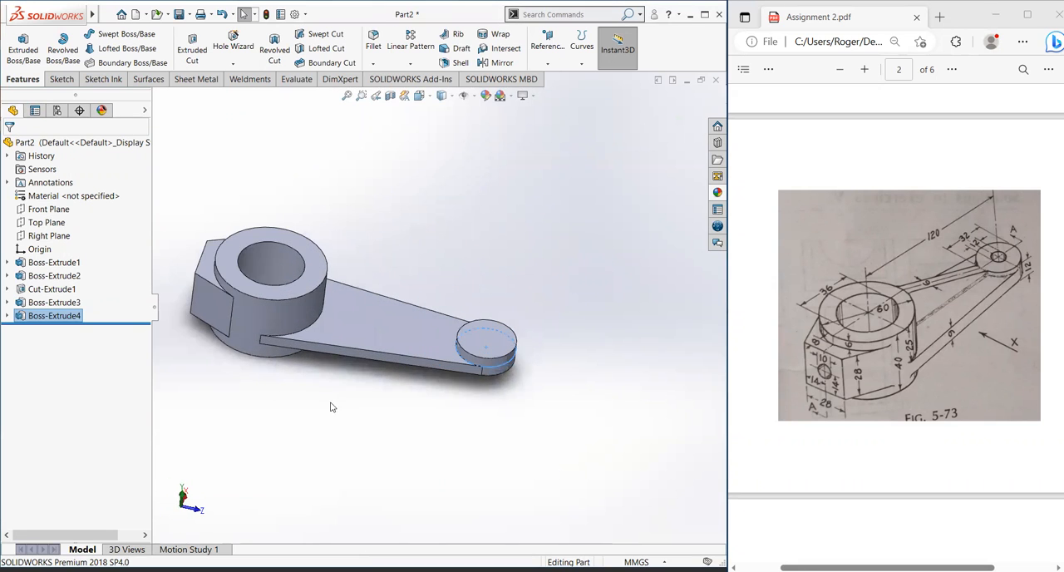
scroll(331, 406, up, 2)
scroll(408, 306, down, 2)
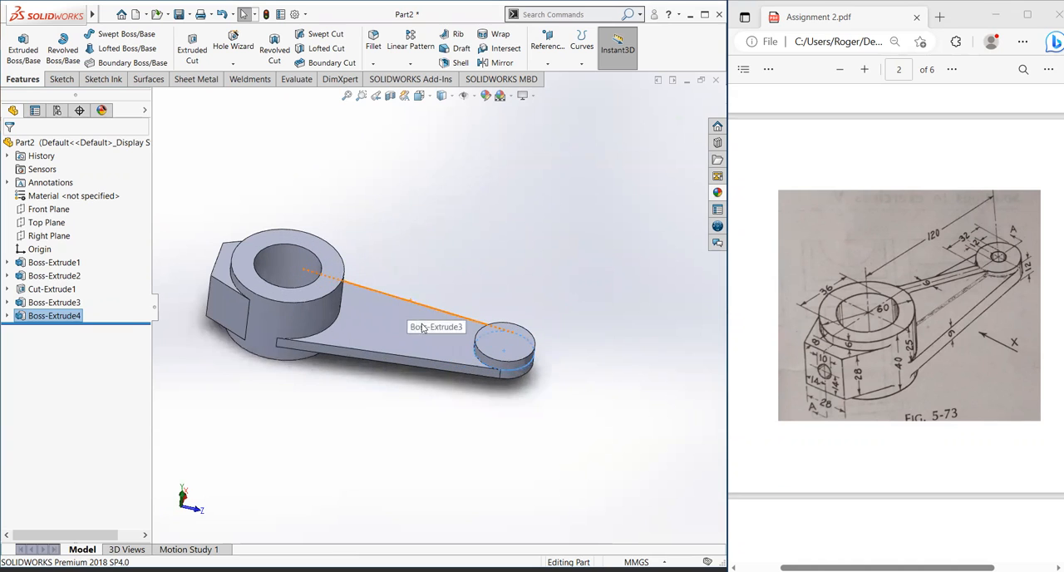
scroll(443, 334, up, 1)
scroll(437, 322, up, 1)
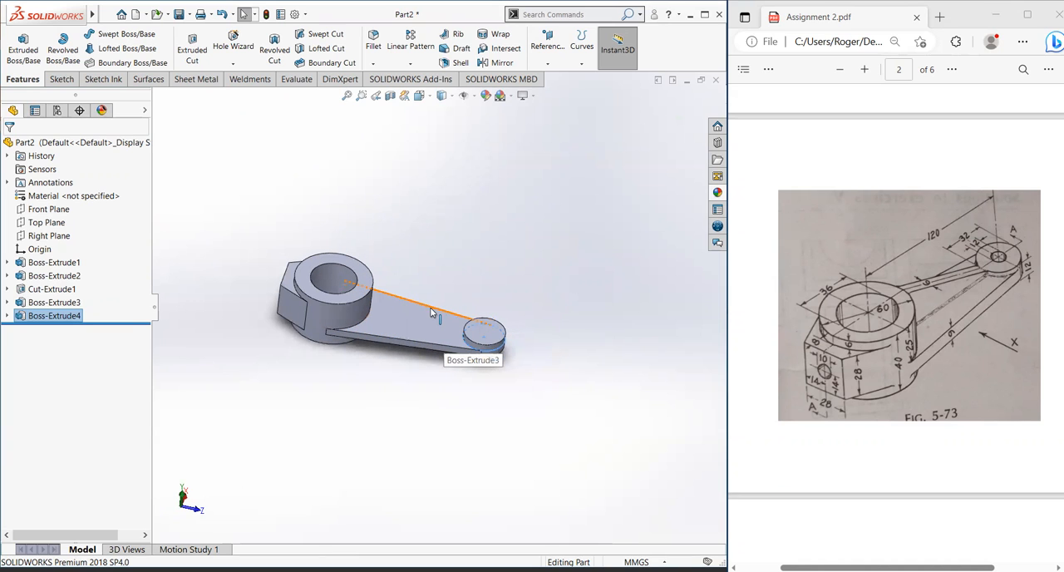
Step: Start a new sketch on the arm's broad upper face, viewed square on
click(421, 311)
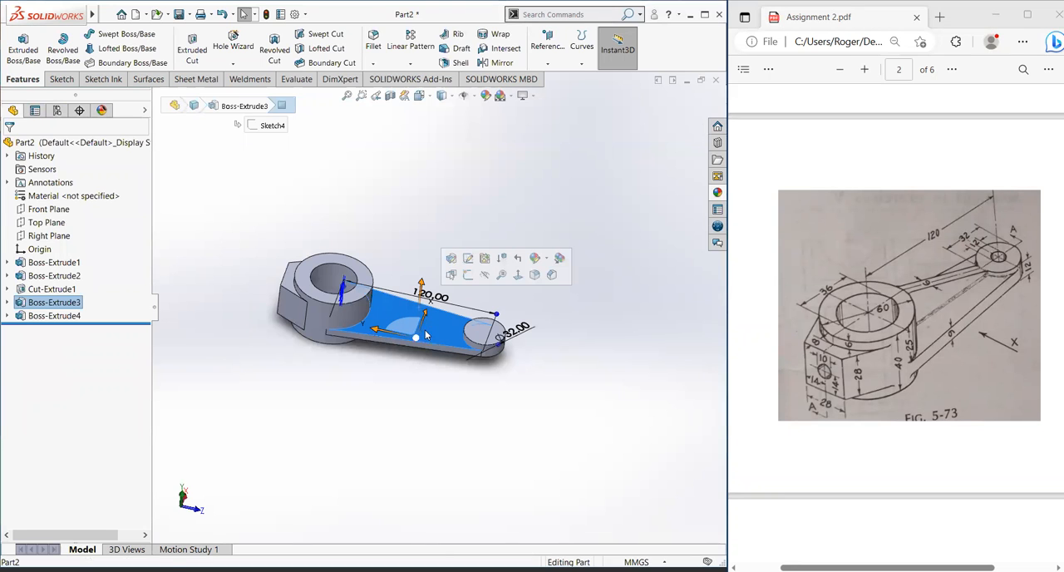
click(518, 275)
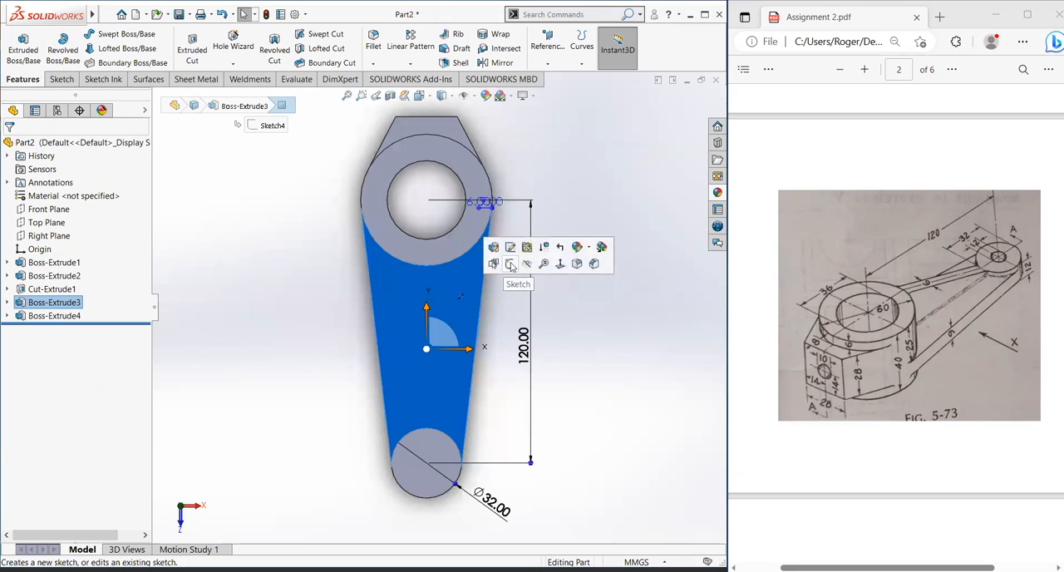
click(497, 264)
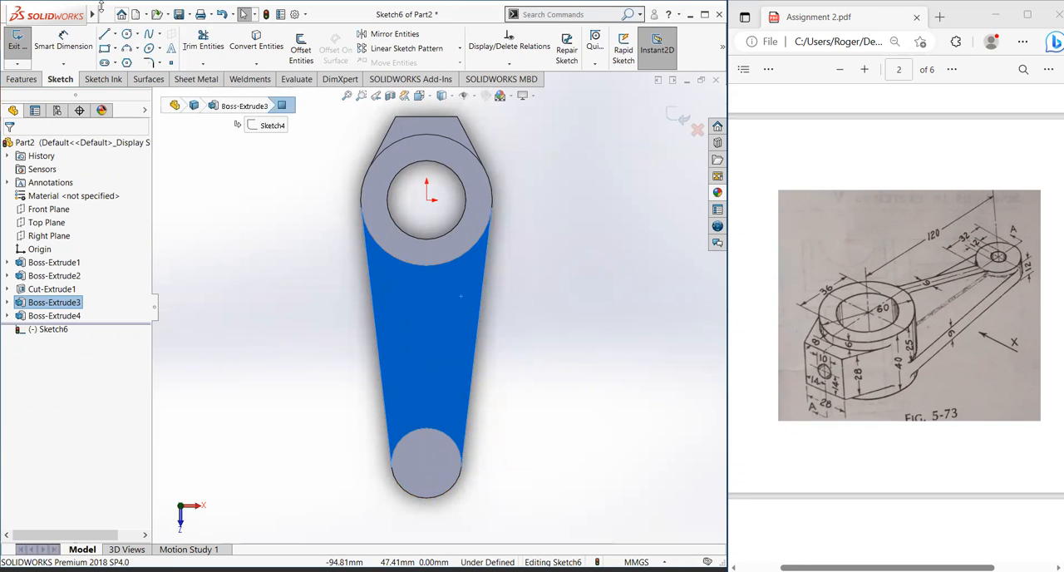
Step: Draw a vertical centerline about 122 mm long from the hub's centre to near the end boss's centre
click(115, 34)
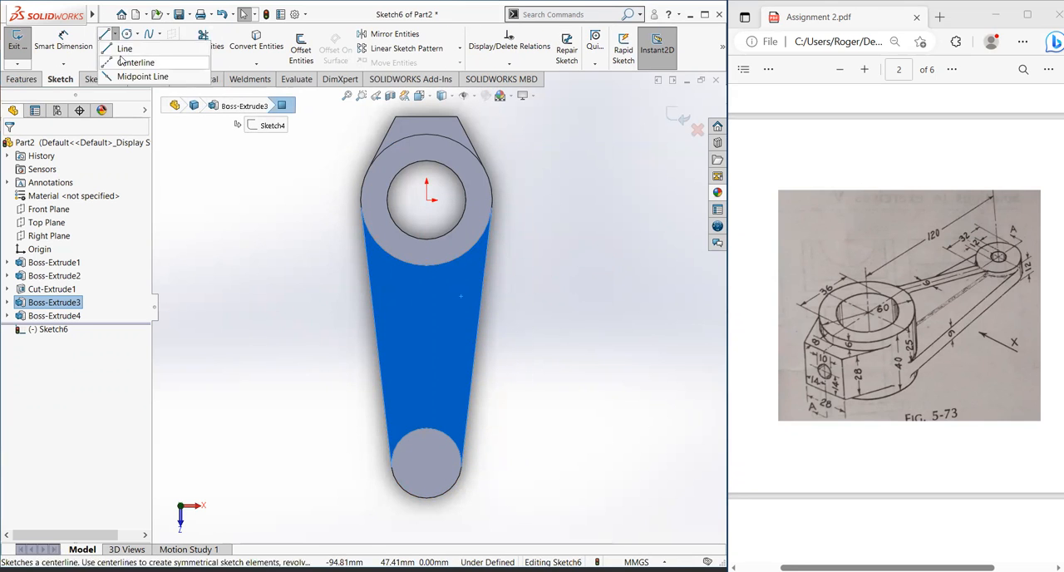
click(125, 48)
click(124, 34)
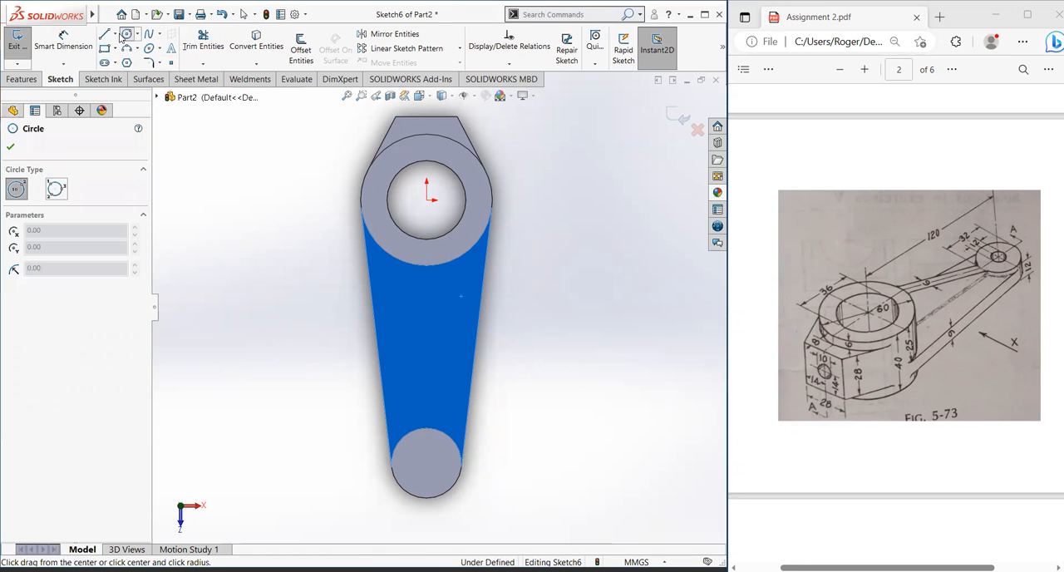
click(115, 34)
click(125, 48)
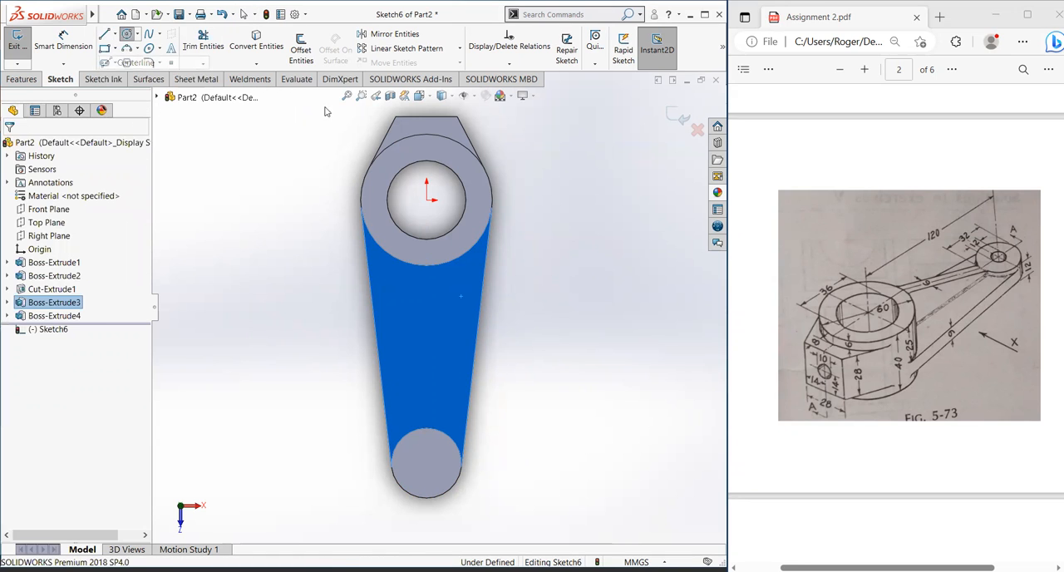
click(426, 201)
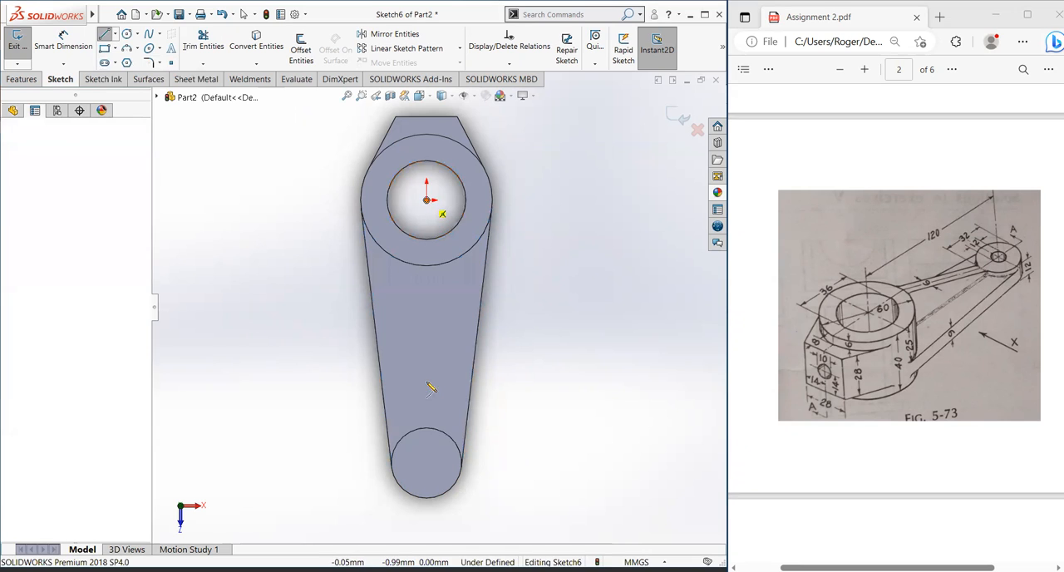
click(428, 468)
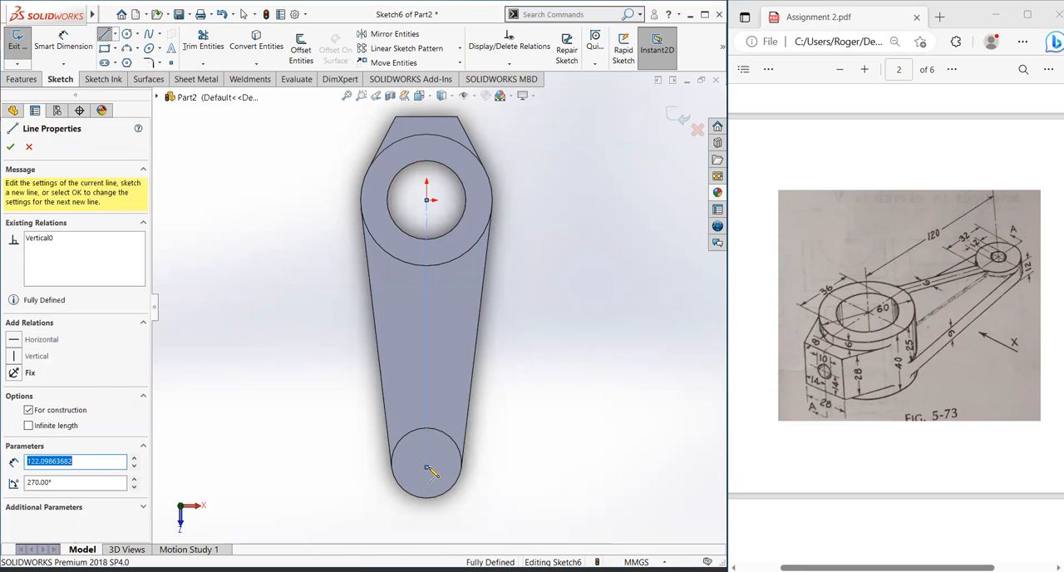
key(Escape)
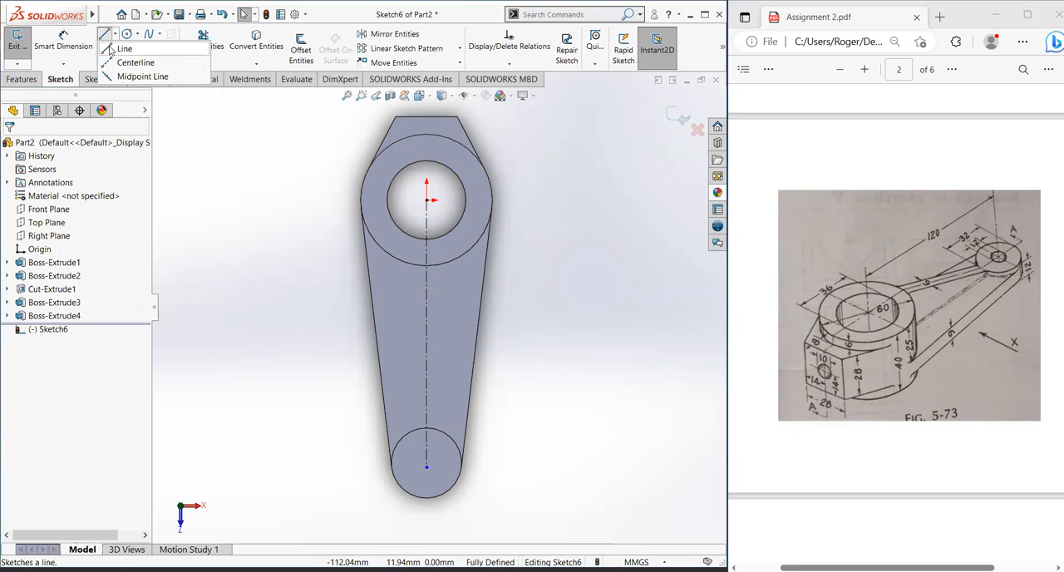
click(106, 35)
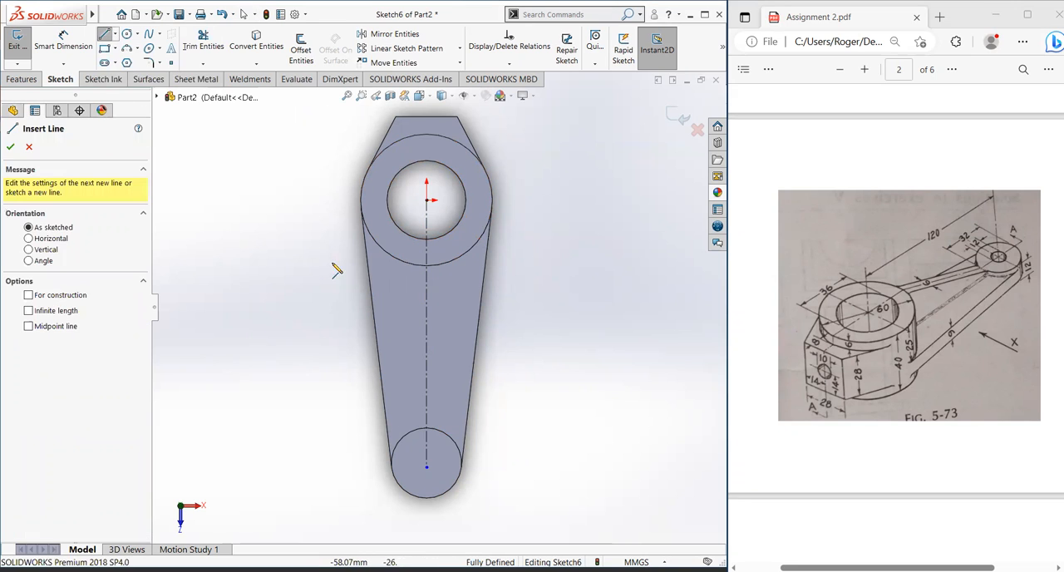
click(427, 266)
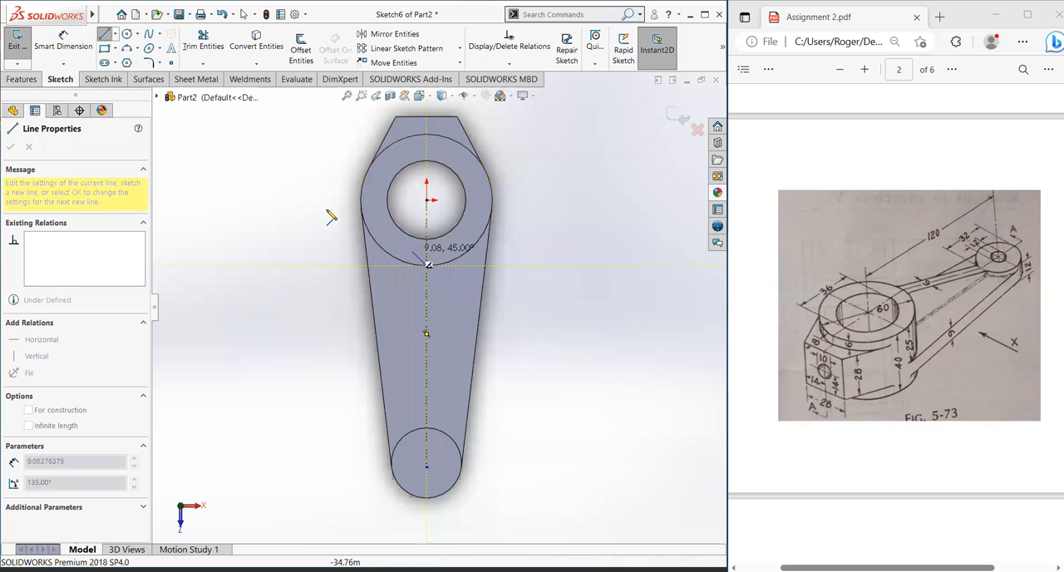
key(Escape)
key(Escape)
click(104, 34)
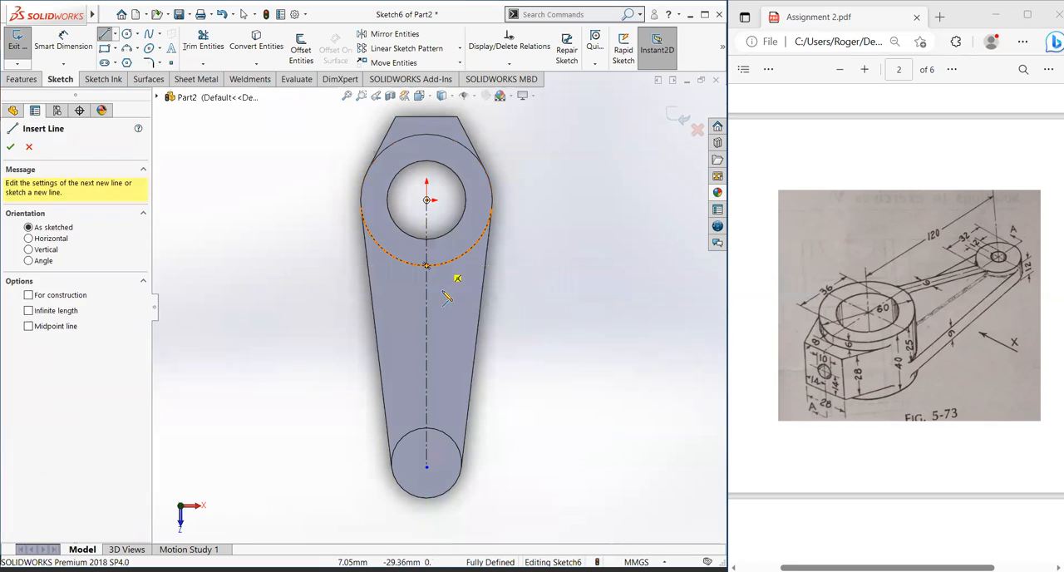
click(457, 278)
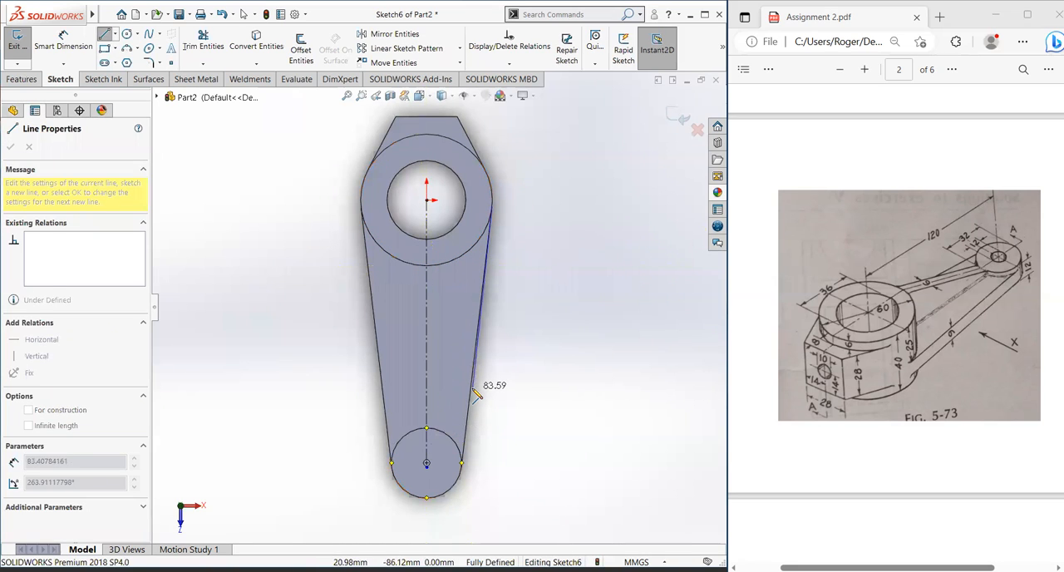
key(Escape)
key(Escape)
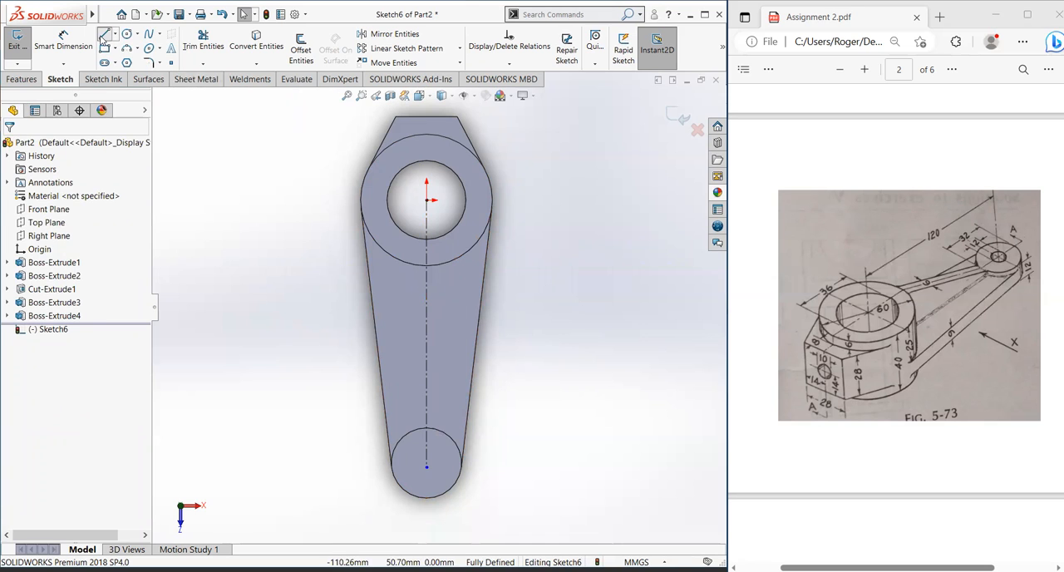
Step: Sketch the rib outline between hub and end boss: two vertical lines about 76 mm long, joined at the boss by a short horizontal line
click(104, 34)
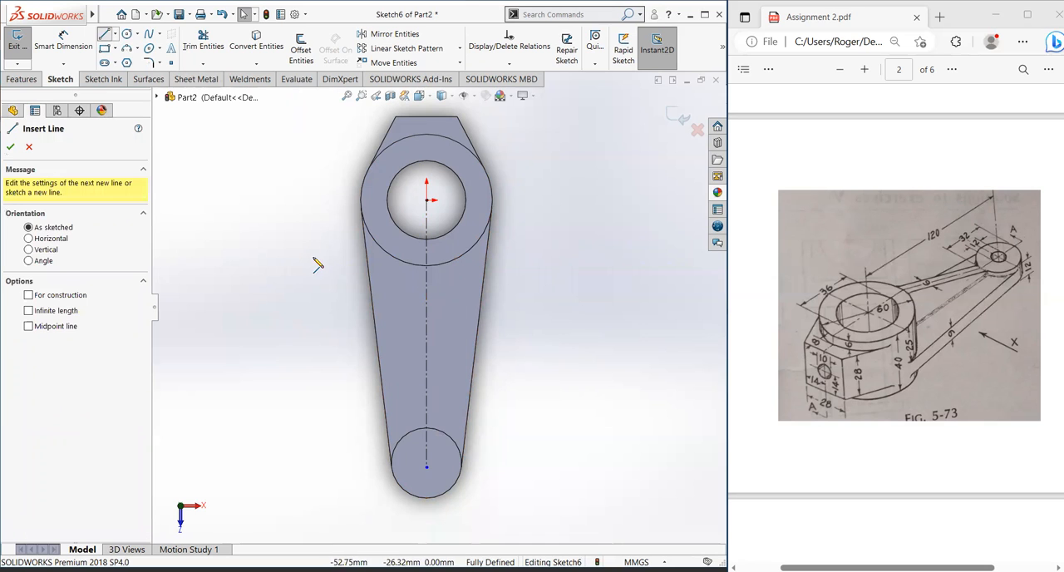
click(427, 265)
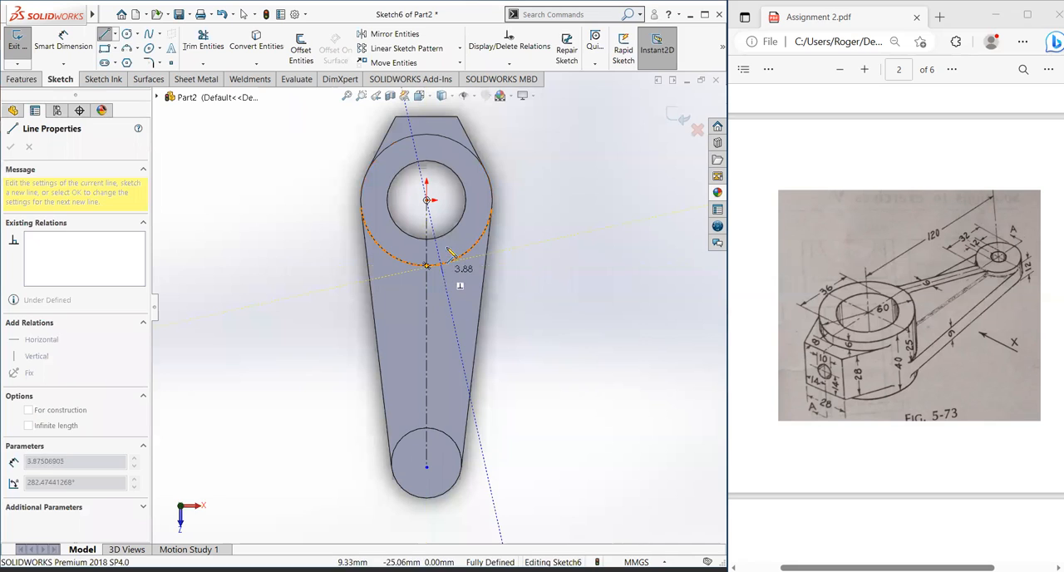
click(440, 429)
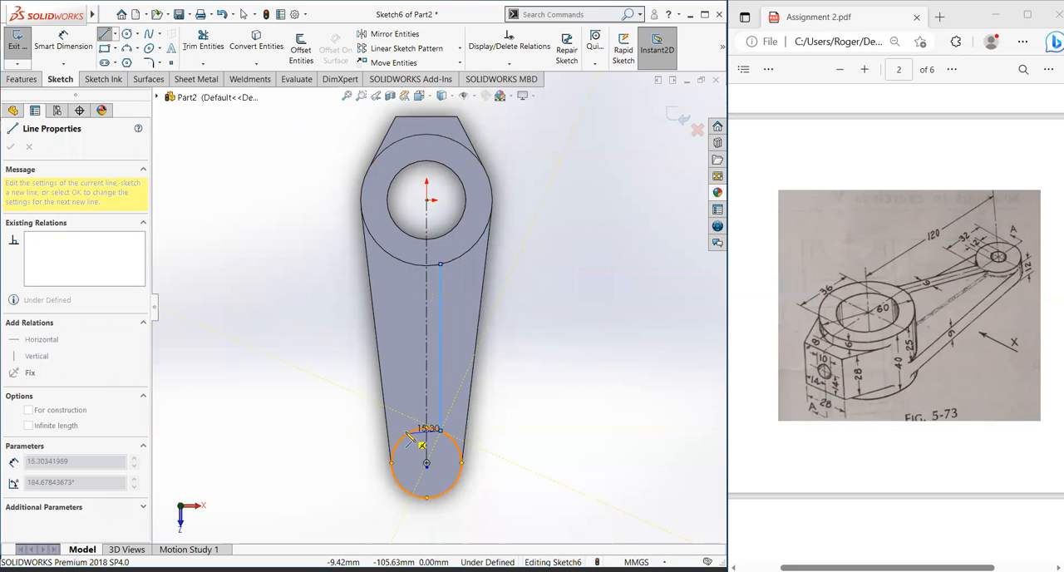
click(412, 430)
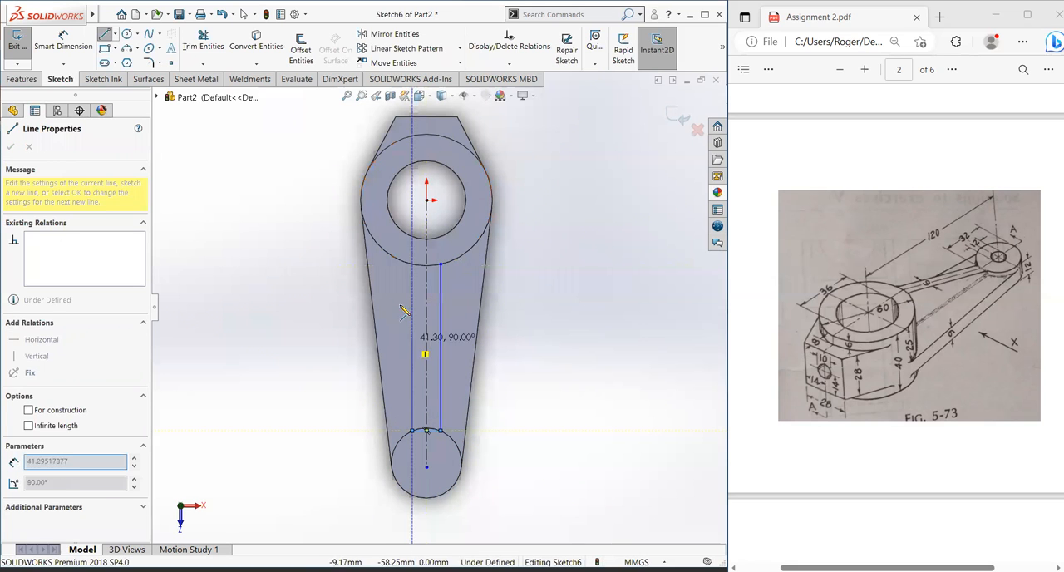
click(413, 264)
key(Escape)
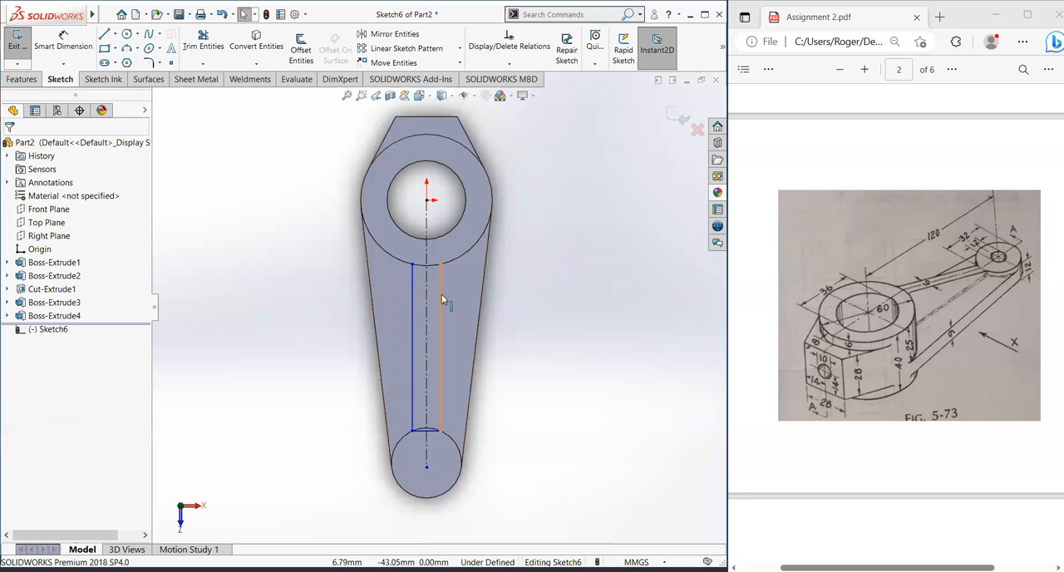
Step: Dimension the spacing between the two vertical rib lines and set it to 9 mm
click(63, 41)
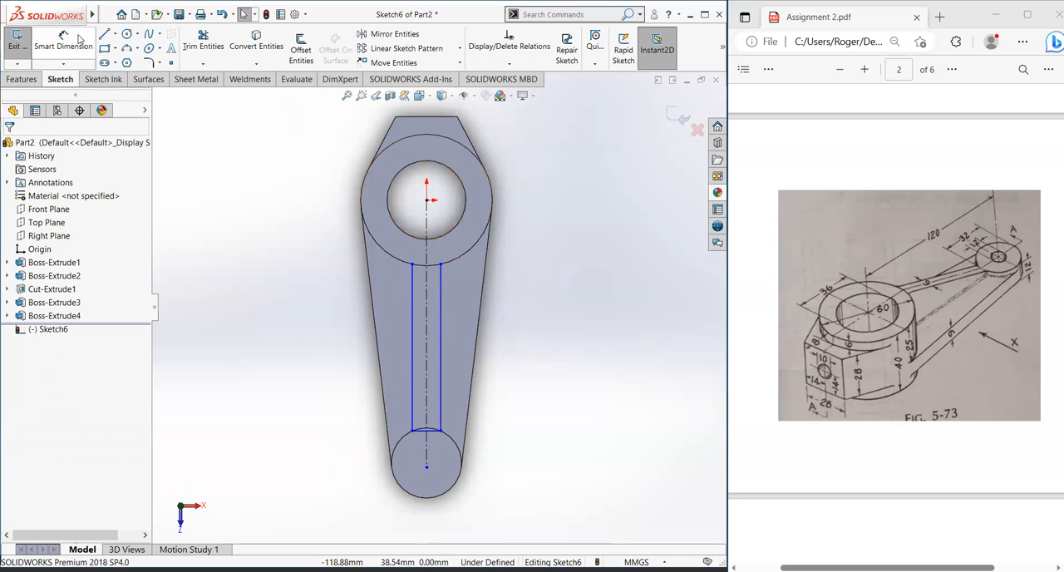
click(441, 336)
click(413, 320)
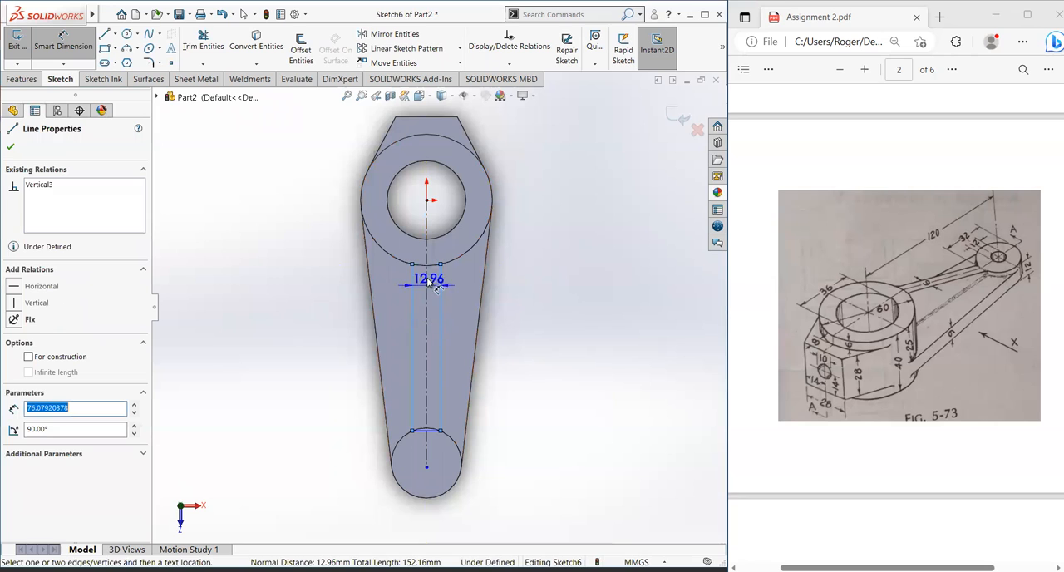
click(427, 250)
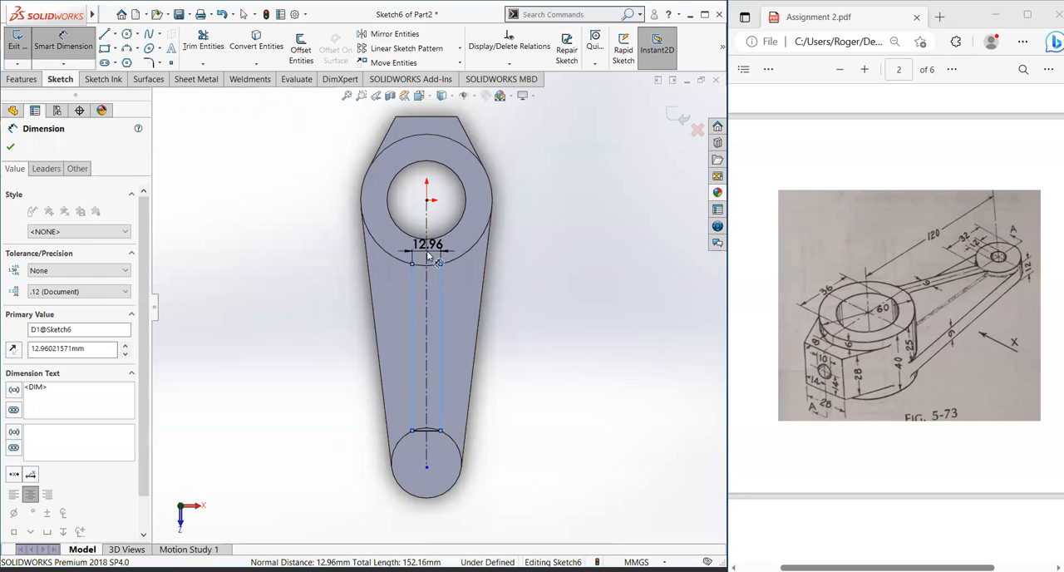
text(9)
key(Return)
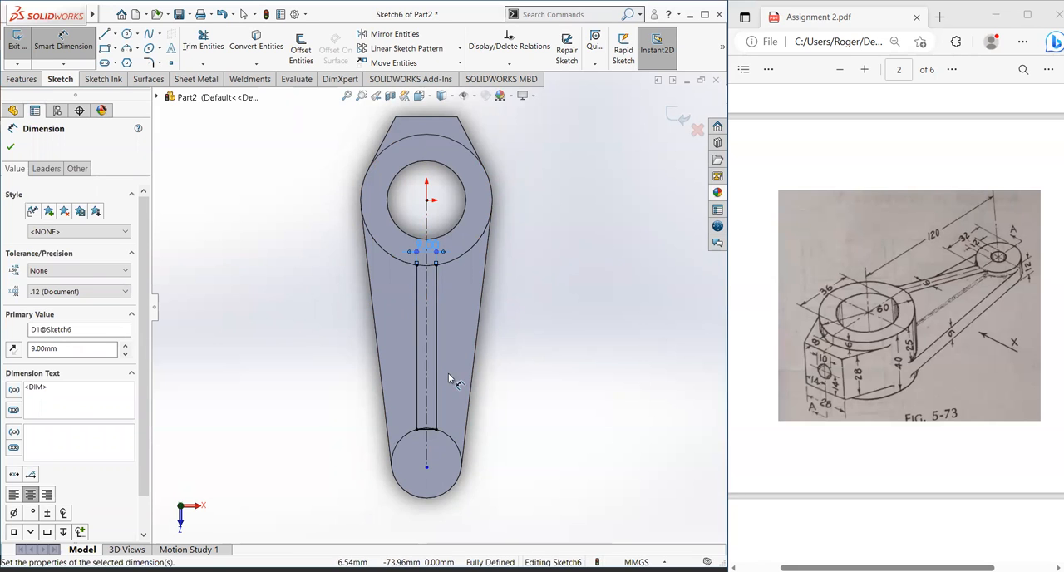
Step: Examine the rib outline on the arm from several angles and return to the square-on top view
scroll(448, 375, down, 1)
scroll(424, 376, up, 1)
middle_drag(423, 374, 460, 350)
middle_drag(486, 337, 341, 345)
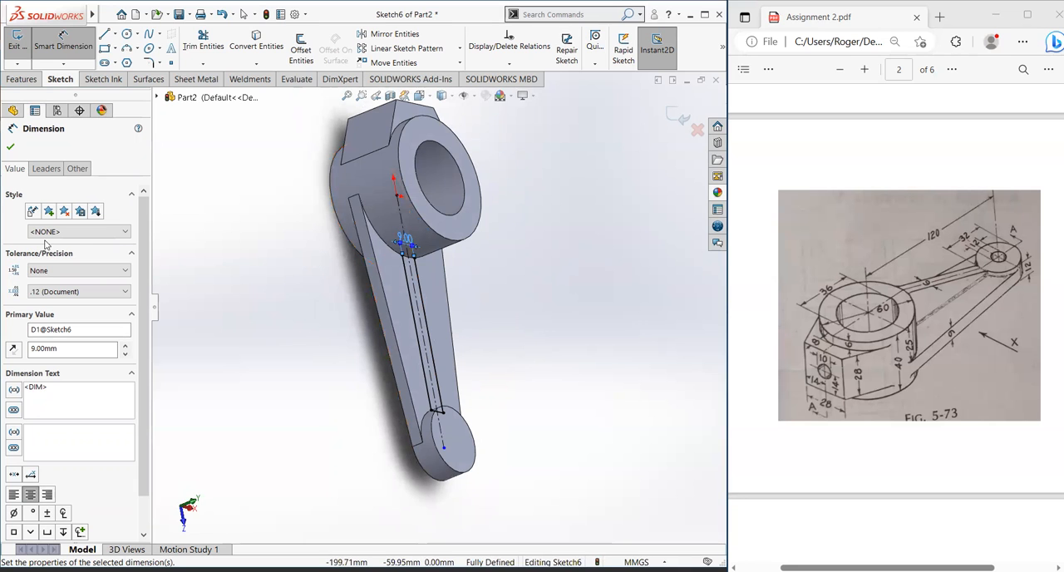
middle_drag(429, 365, 407, 333)
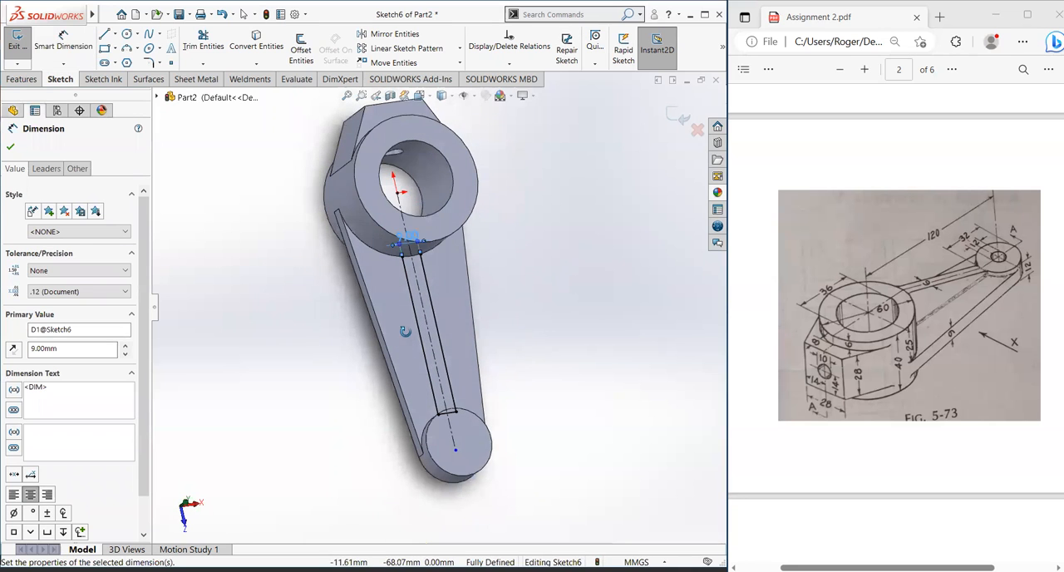
middle_drag(455, 277, 406, 290)
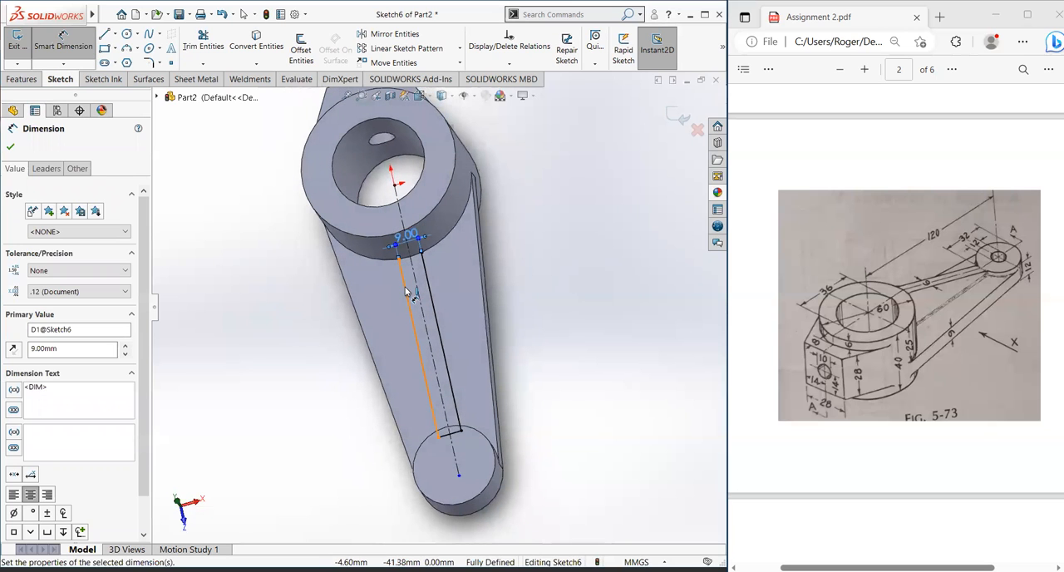
key(space)
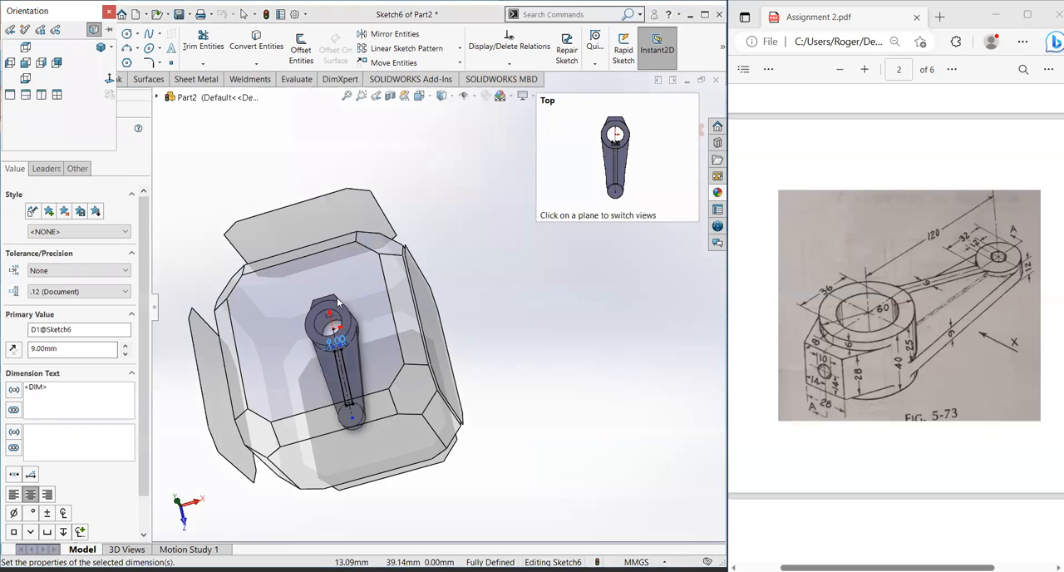
click(338, 302)
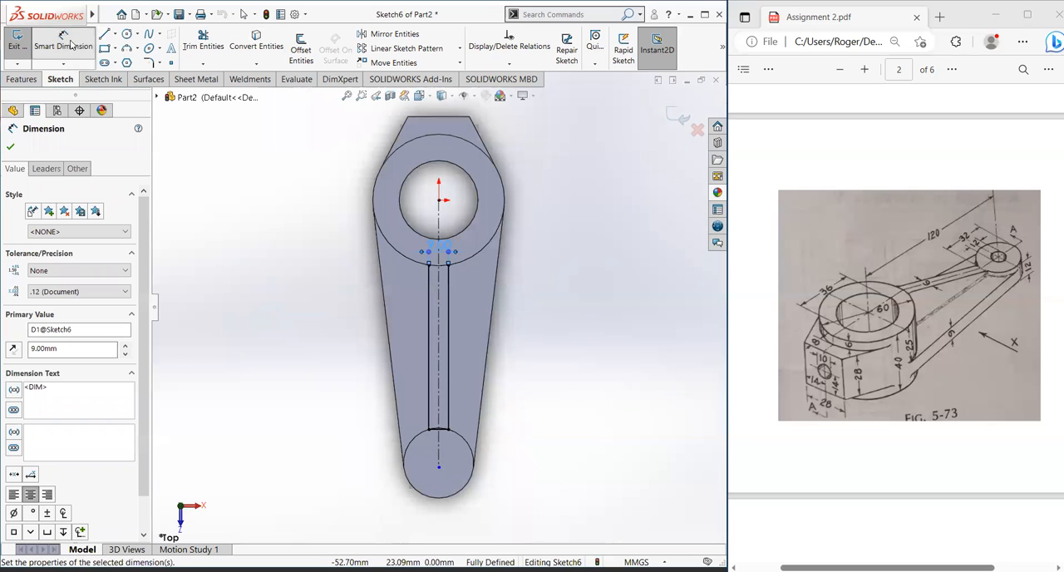
Step: Draw a circle of 30 mm radius centred on the origin, along the hub's outer edge
click(126, 33)
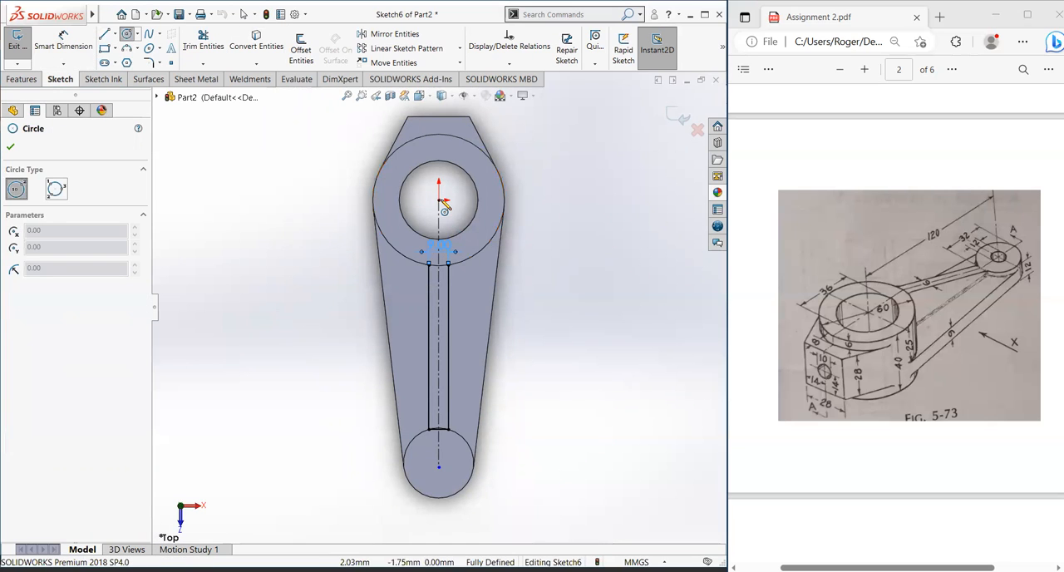
click(440, 200)
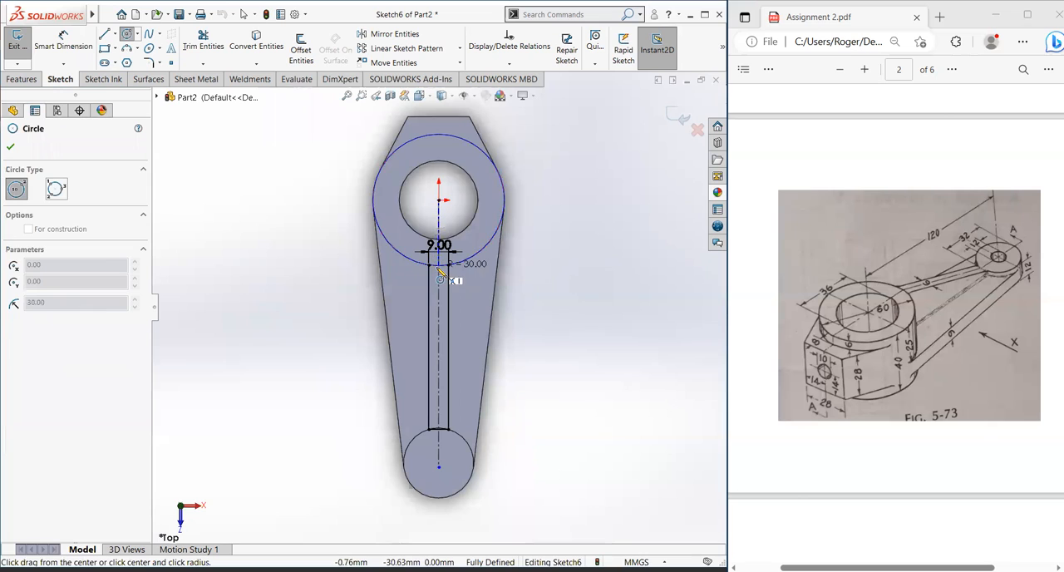
click(438, 265)
Step: Draw a circle of about 17.45 mm radius around the centerline's end in the boss, and delete it again
click(440, 466)
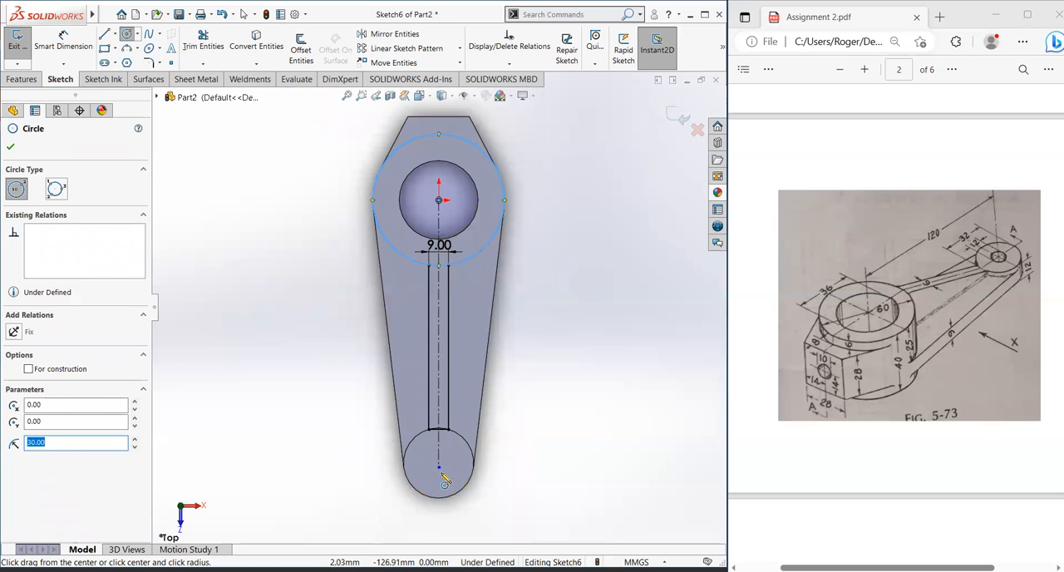
click(451, 433)
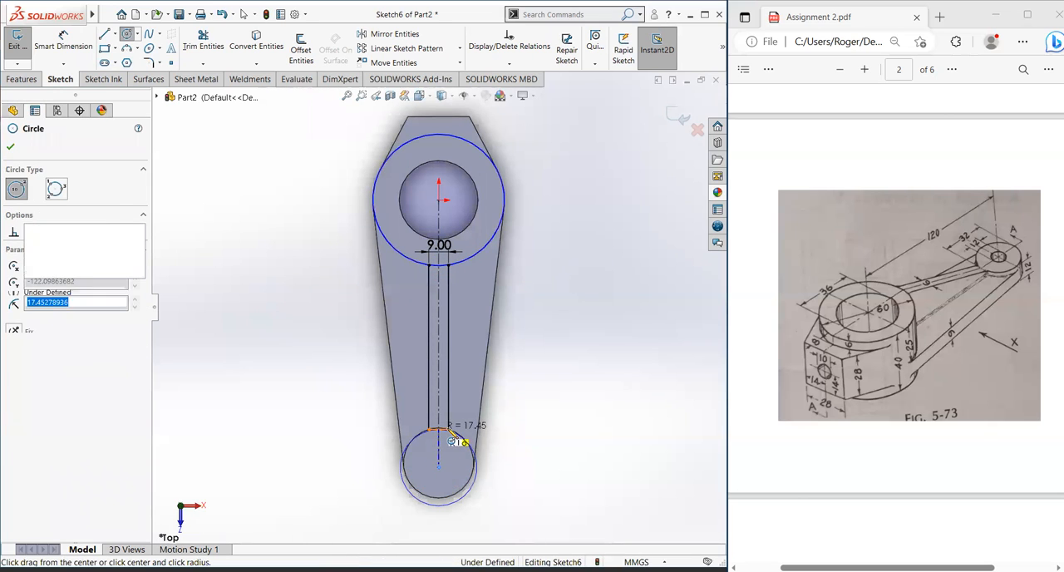
key(Escape)
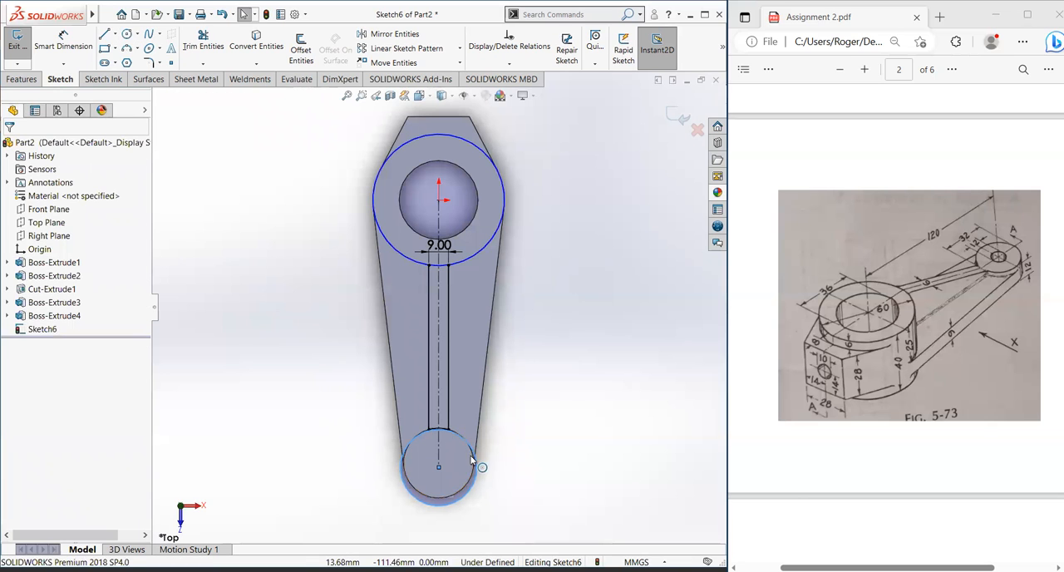
scroll(412, 441, down, 4)
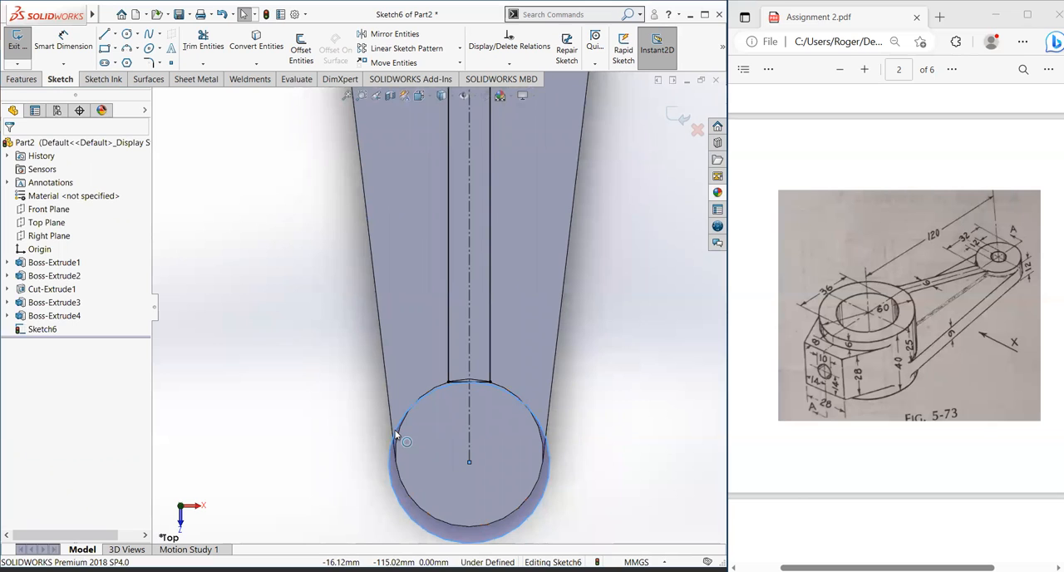
click(396, 436)
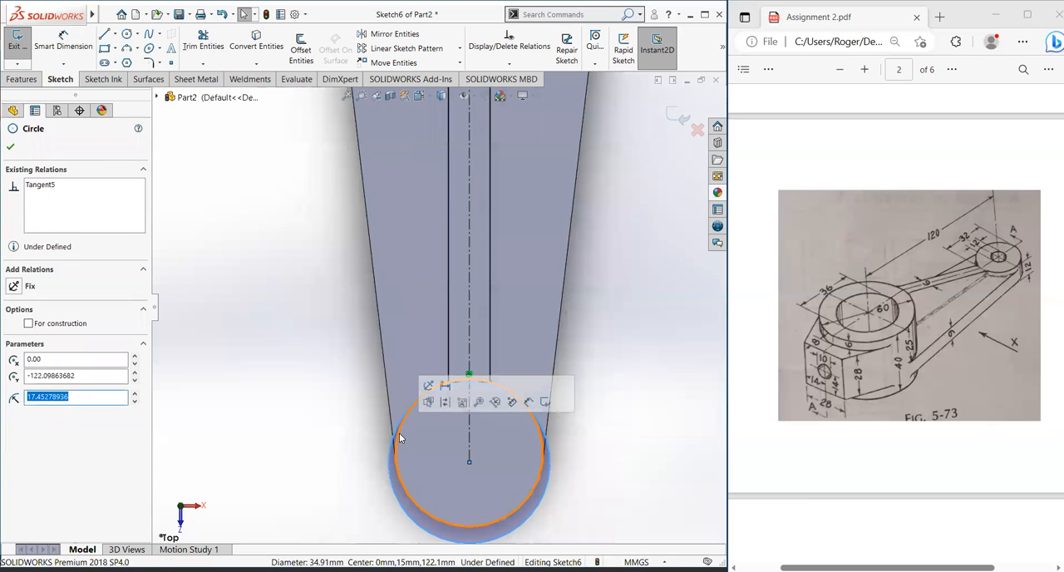
key(Escape)
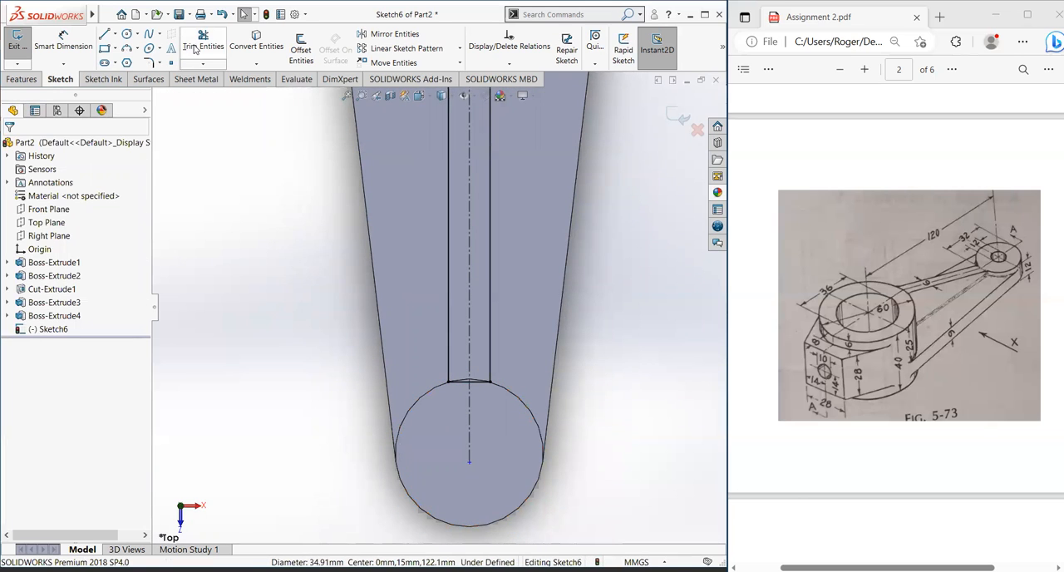
Step: Draw a circle of 16 mm radius from the end boss's centre, coincident with the boss edge
click(127, 35)
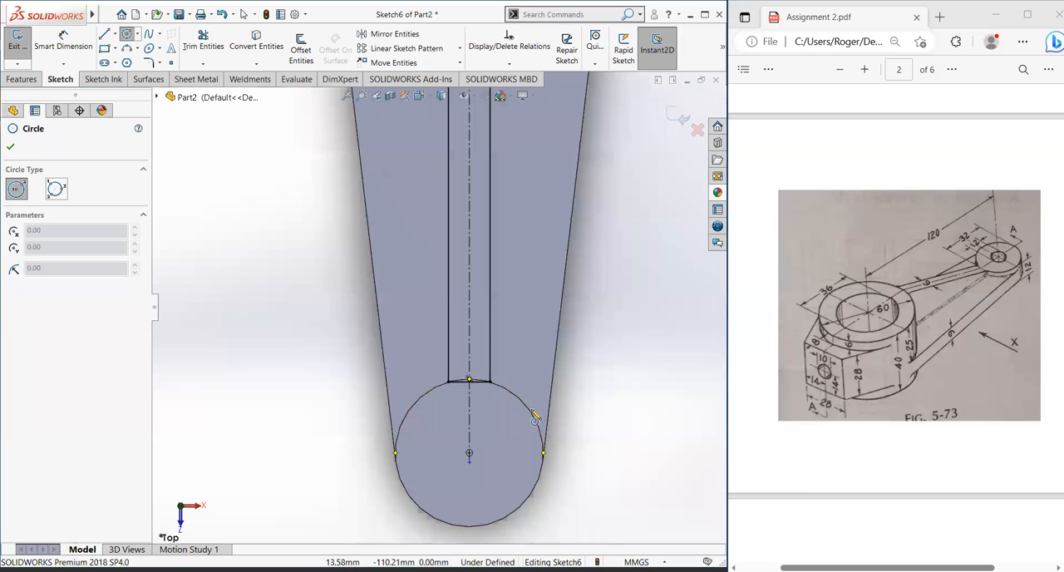
click(470, 456)
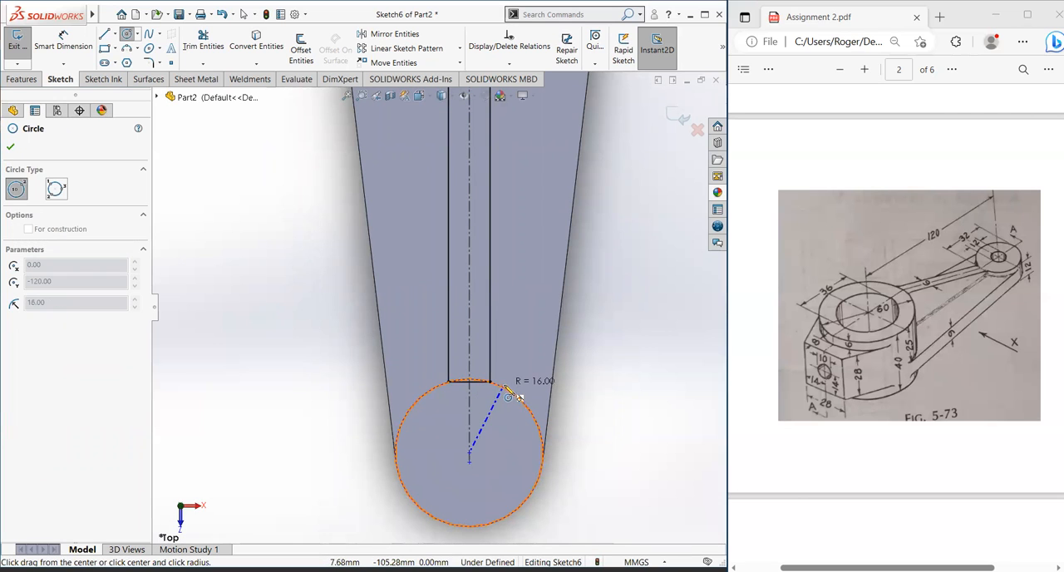
click(509, 397)
key(Escape)
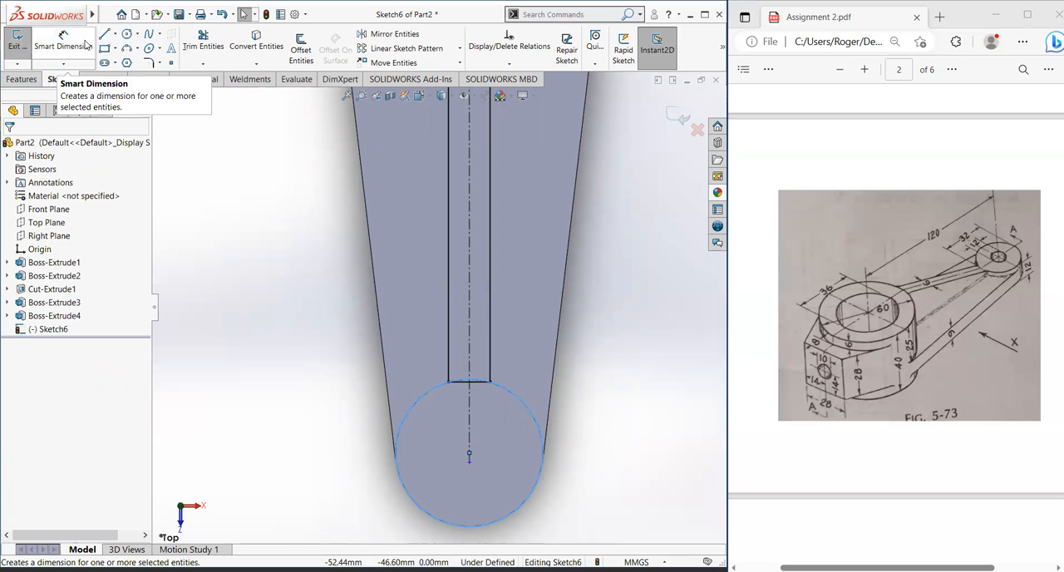
Step: Trim away the short straight line and the boss circle outside the rib lines, leaving an arc that closes the rib's end
click(202, 41)
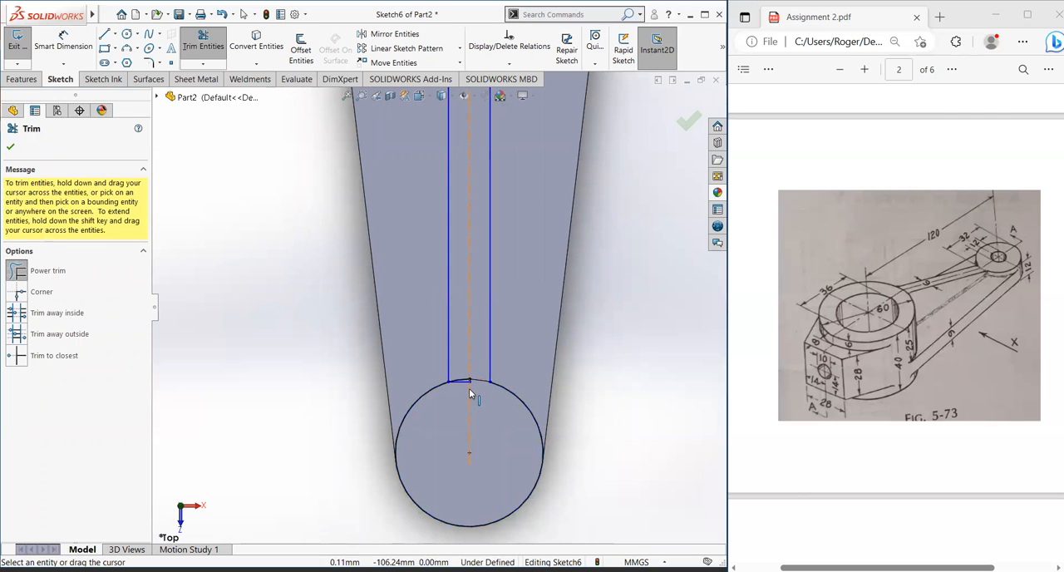
key(Escape)
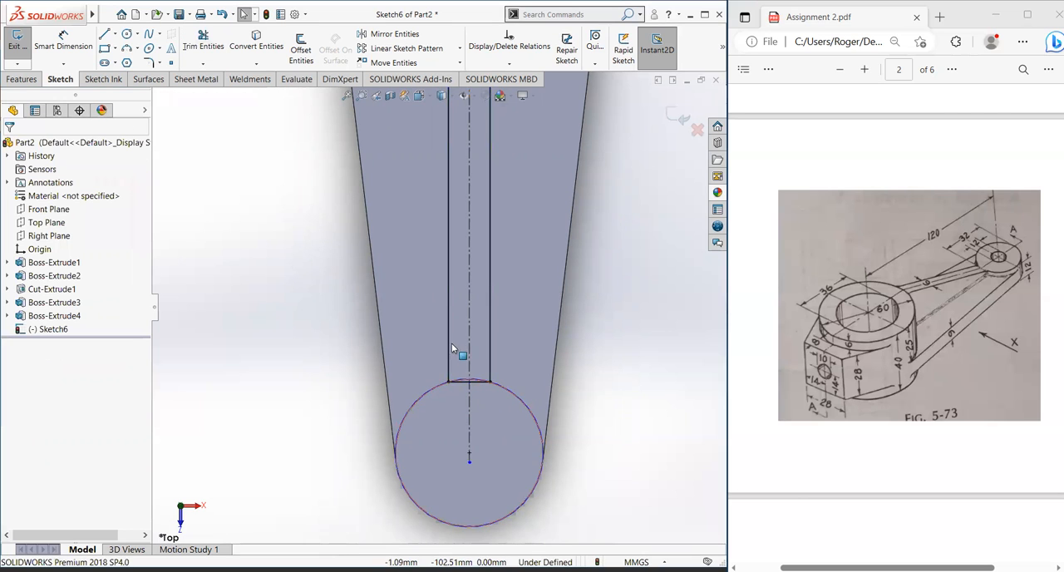
scroll(477, 387, down, 6)
click(203, 41)
click(464, 356)
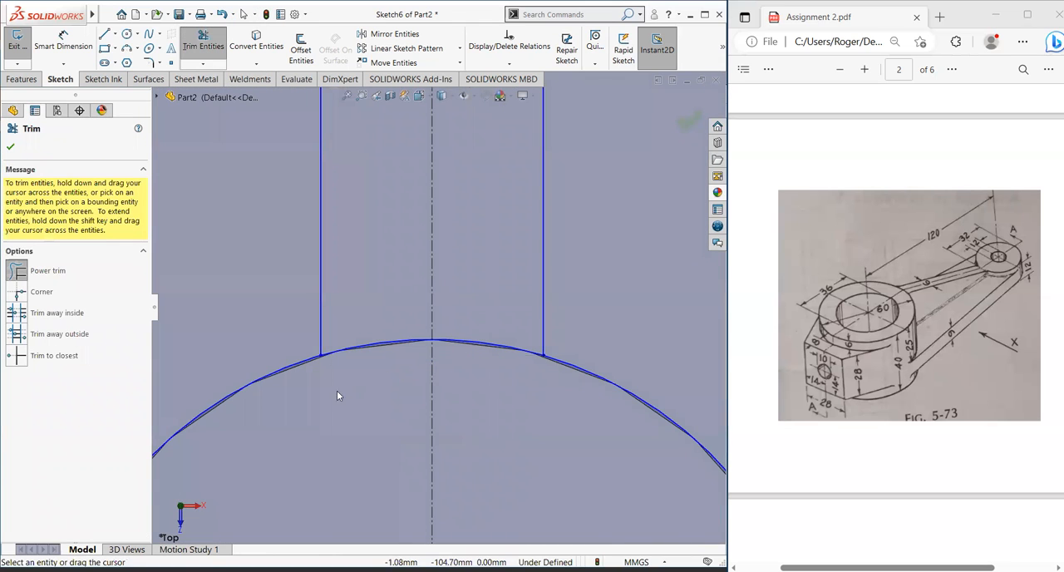
drag(312, 405, 261, 352)
scroll(437, 315, up, 10)
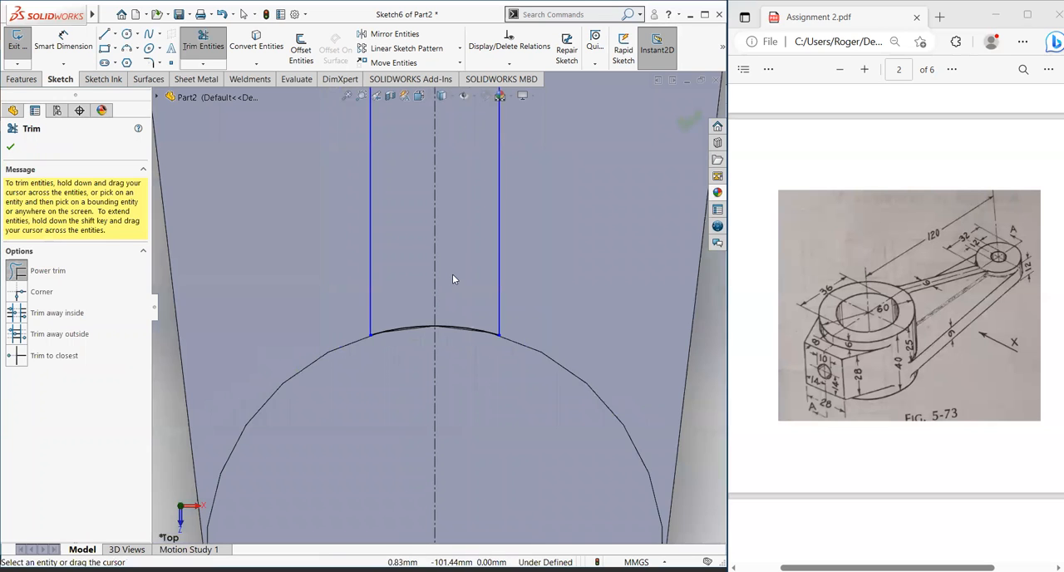
Step: Trim the hub circle down to the arc between the two vertical rib lines
scroll(436, 143, down, 5)
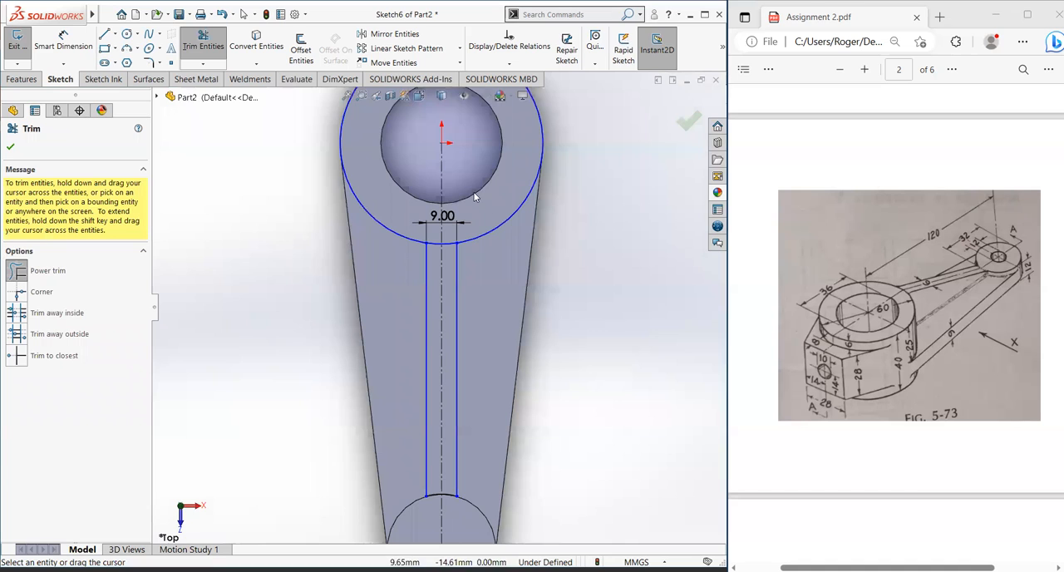
drag(491, 230, 495, 243)
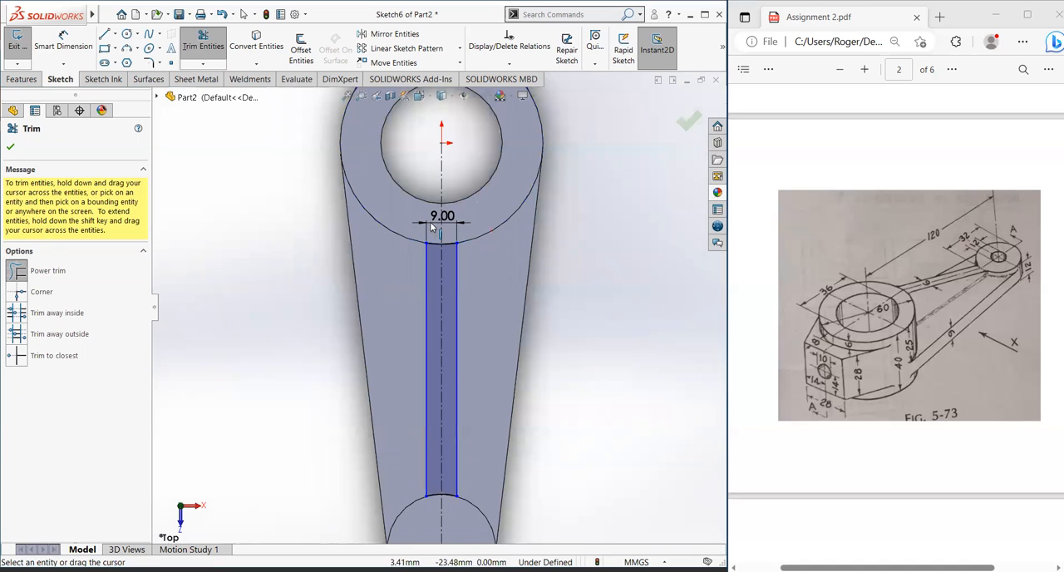
scroll(453, 358, up, 2)
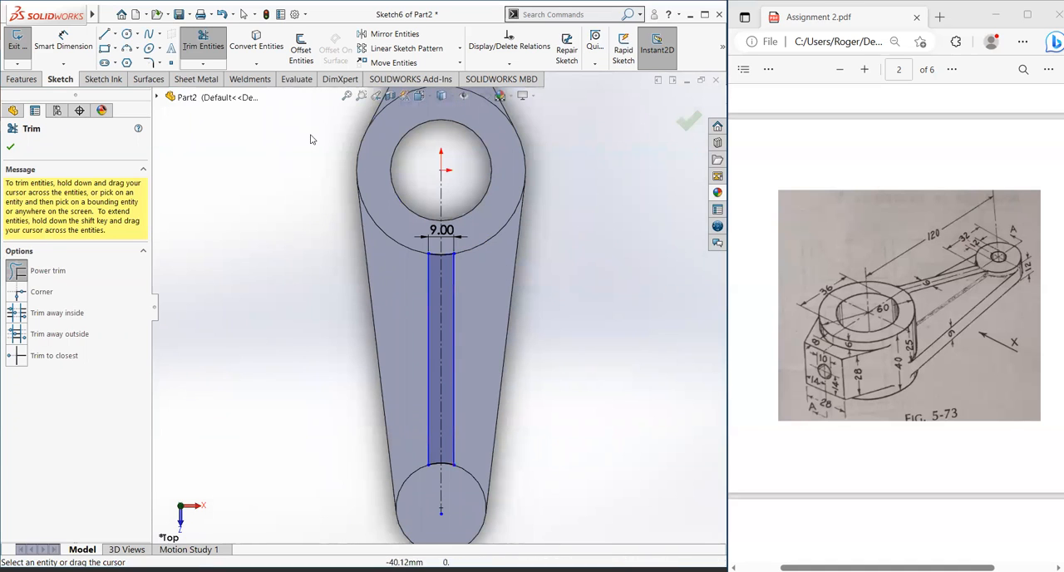
click(427, 277)
click(452, 298)
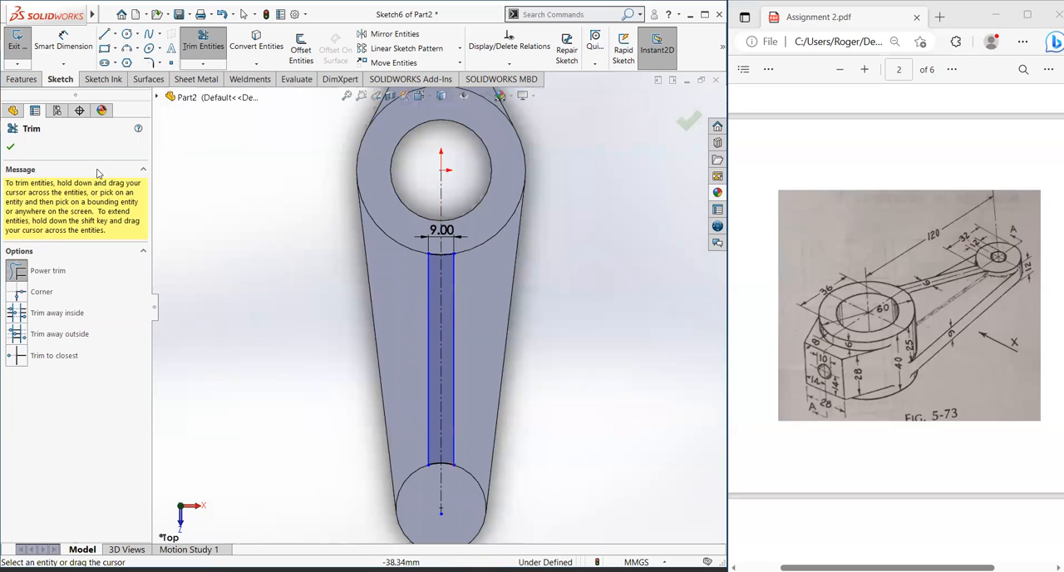
click(11, 146)
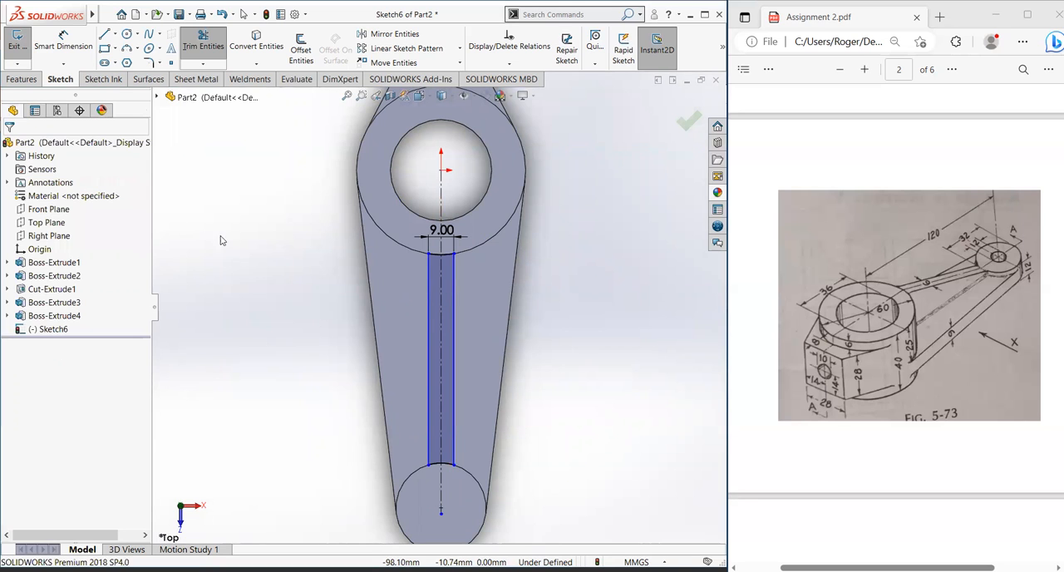
Step: Add an Equal relation between the two vertical rib lines
key(Escape)
click(428, 311)
ctrl+click(455, 308)
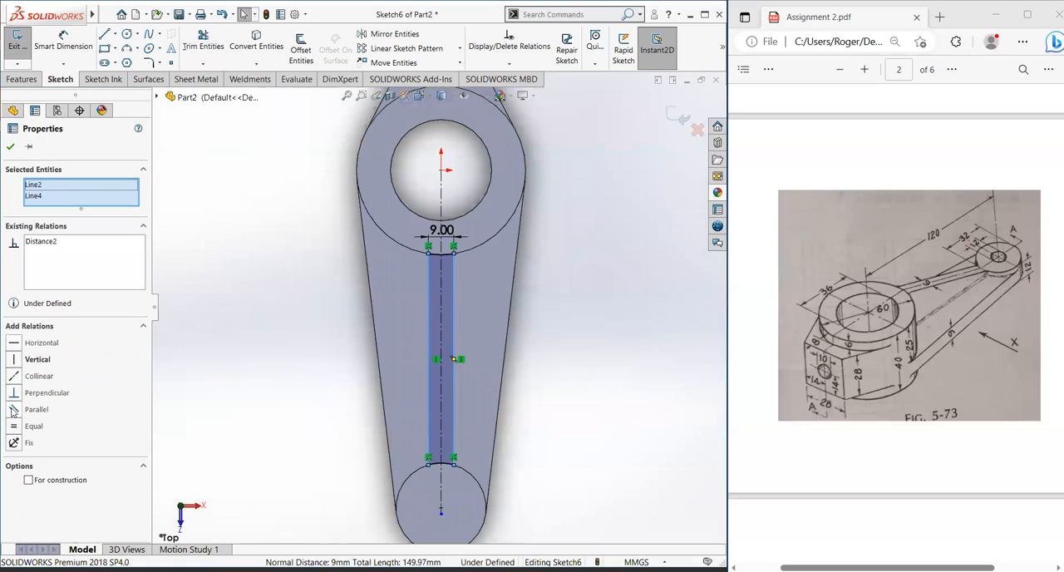
click(14, 427)
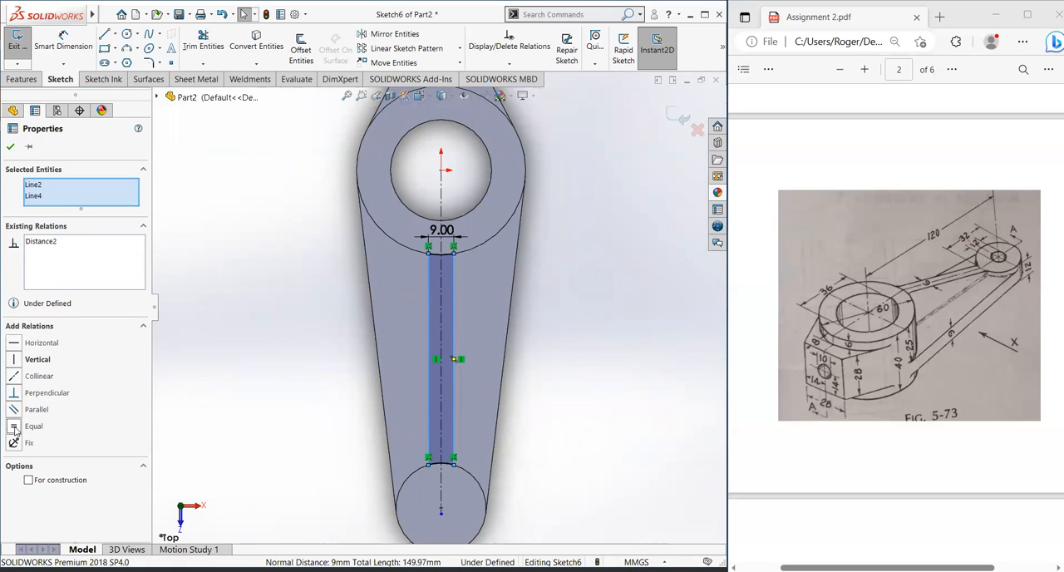
click(11, 147)
scroll(410, 319, up, 2)
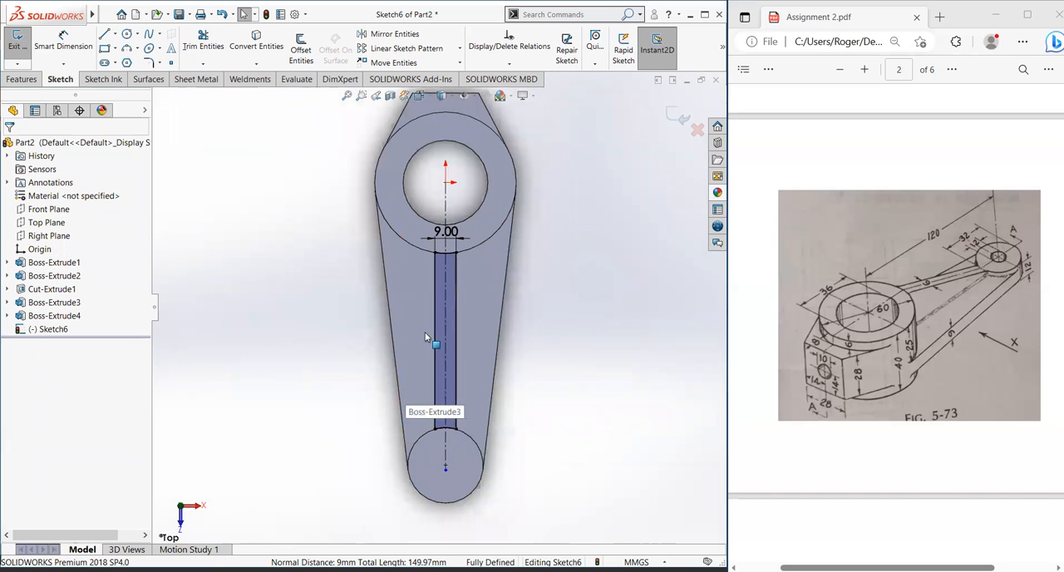
Step: Extrude the closed rib profile as a boss with the Through All end condition
click(22, 78)
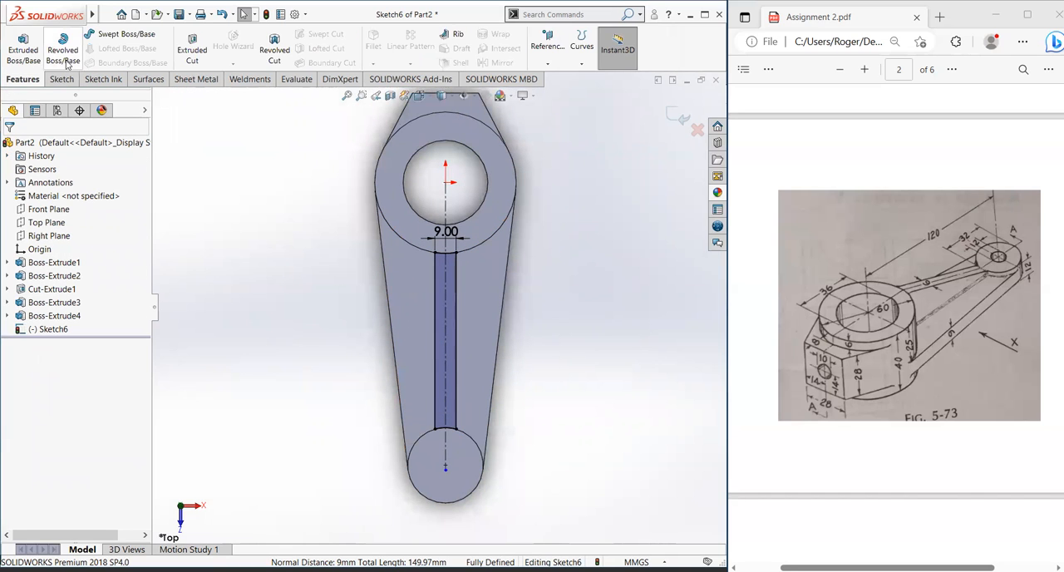
click(25, 48)
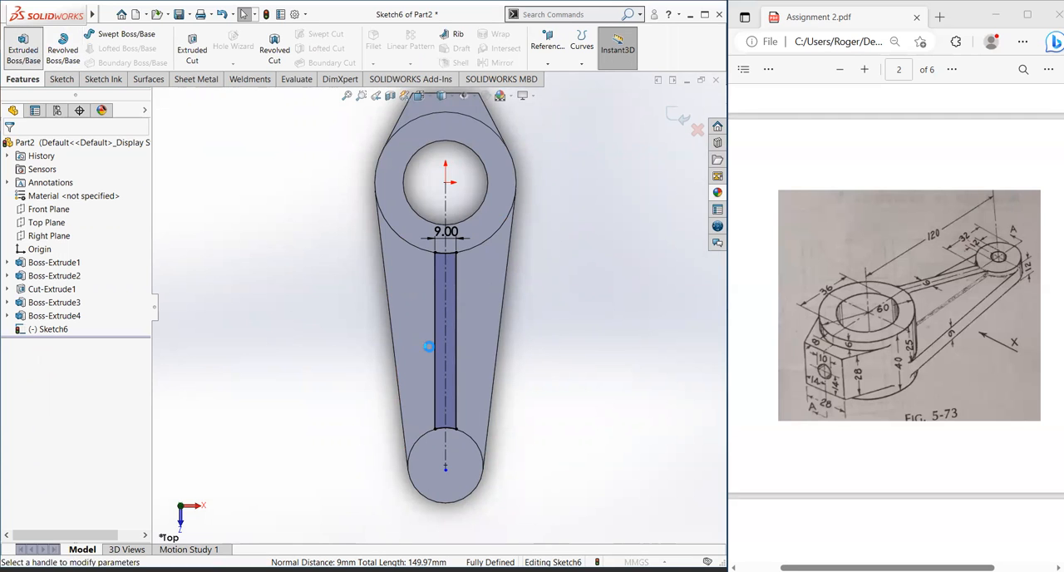
middle_drag(382, 341, 469, 325)
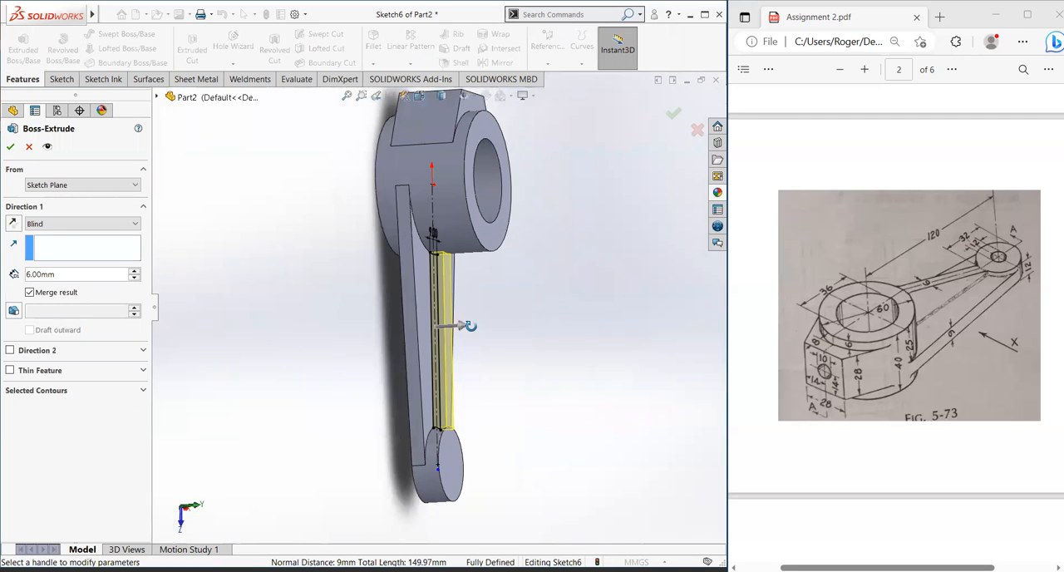
click(34, 224)
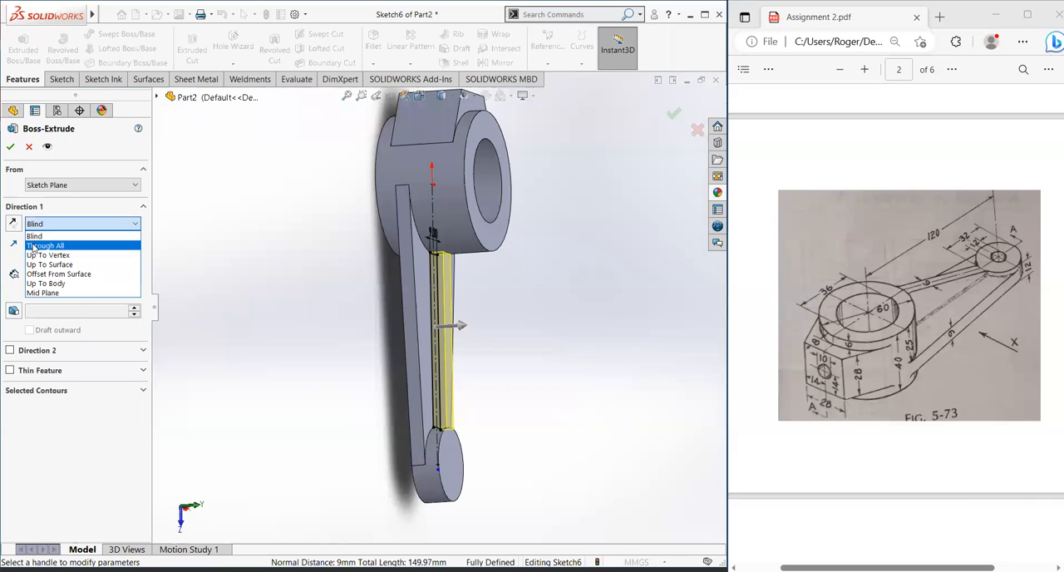
click(34, 246)
click(13, 146)
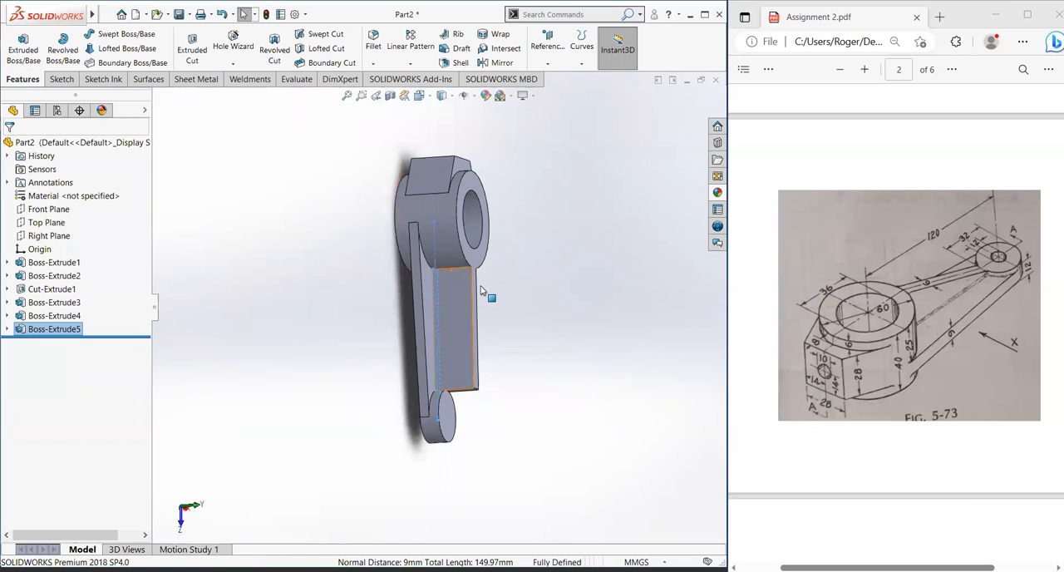
middle_drag(469, 279, 431, 324)
click(436, 326)
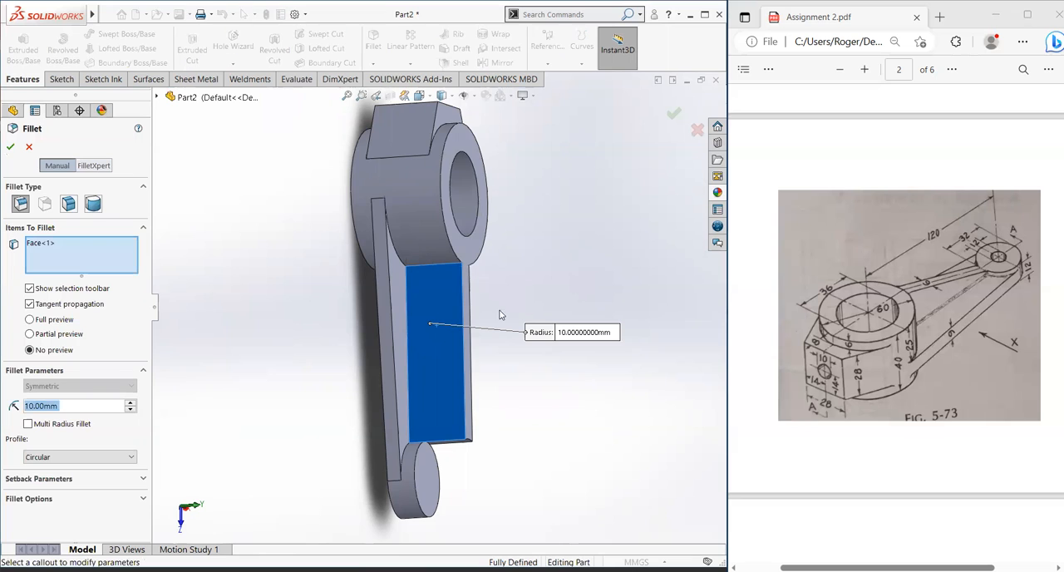
click(11, 147)
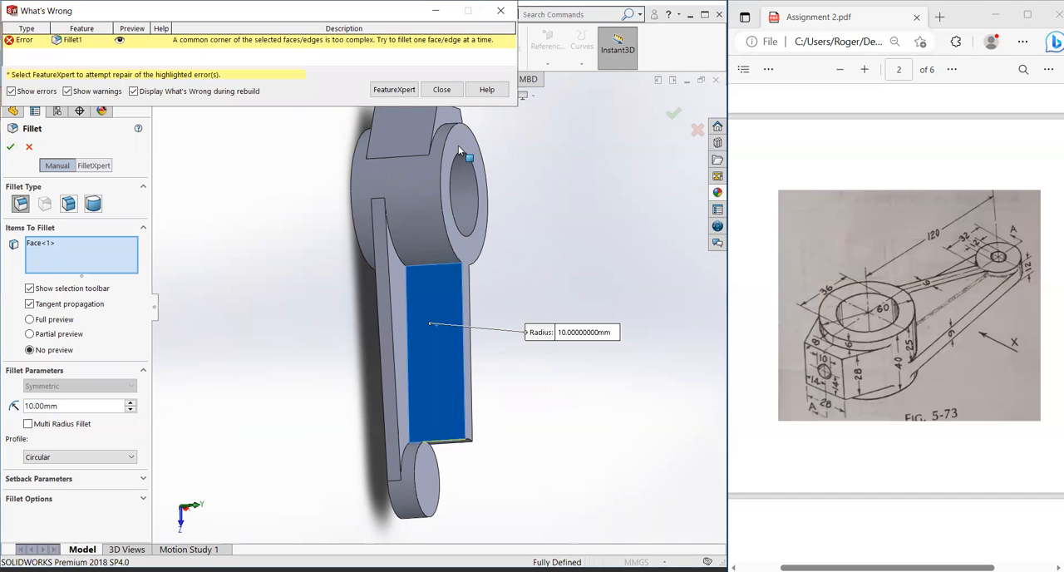
click(443, 89)
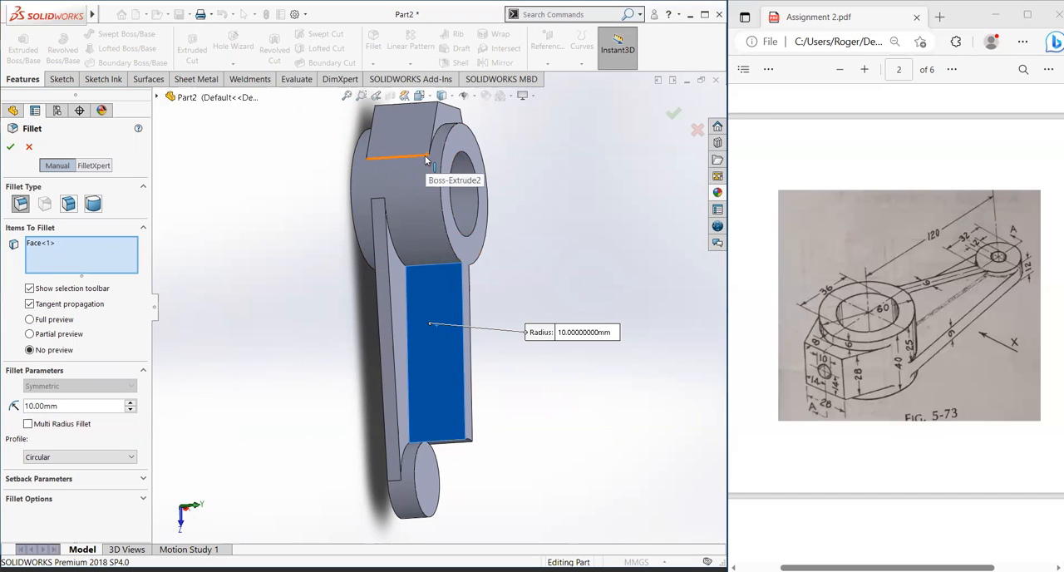
click(29, 148)
Step: Start a new sketch on the rib's long side face, viewed normal to that face
click(434, 396)
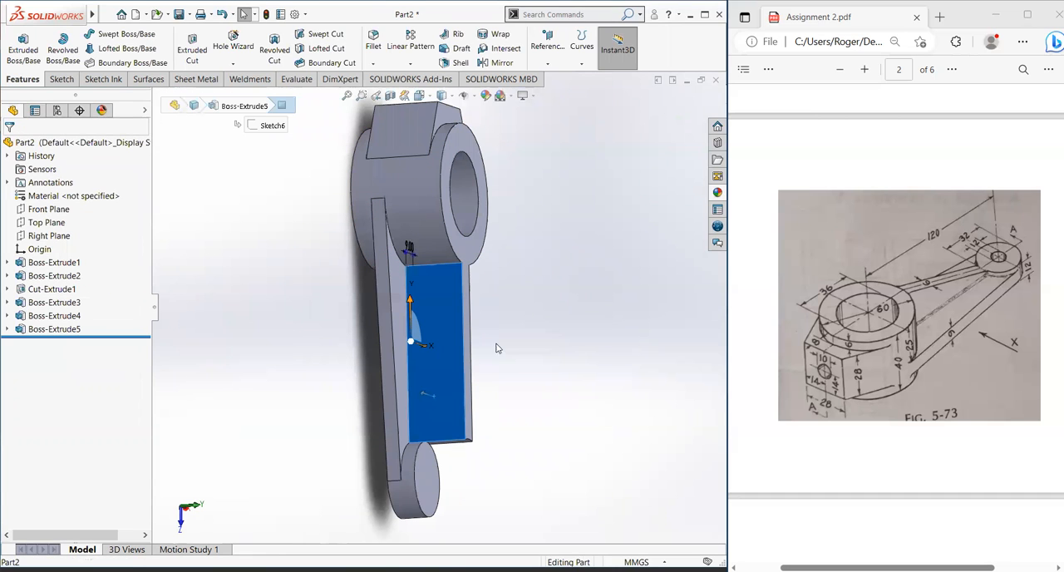
click(545, 364)
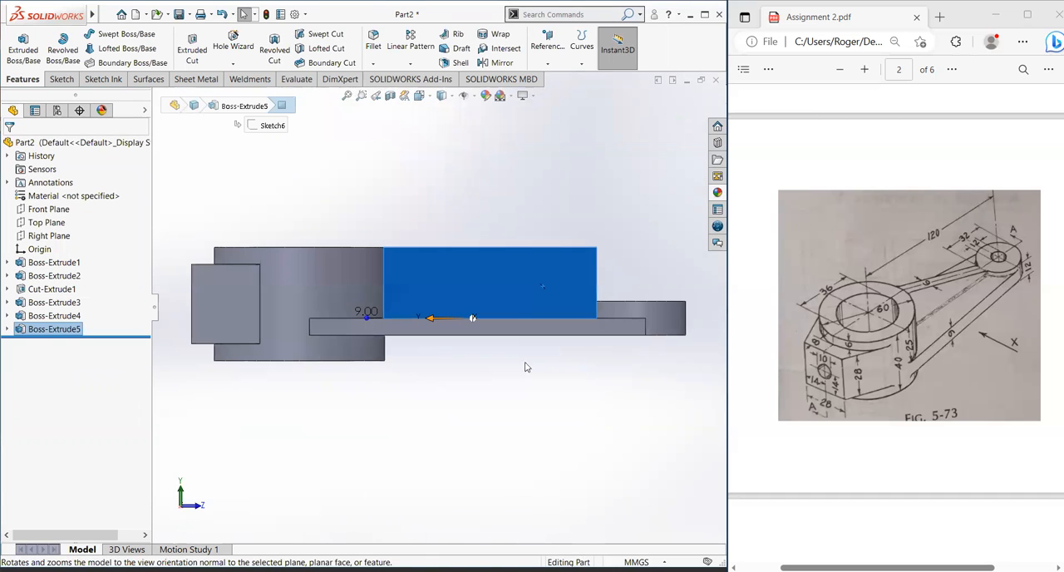
click(504, 280)
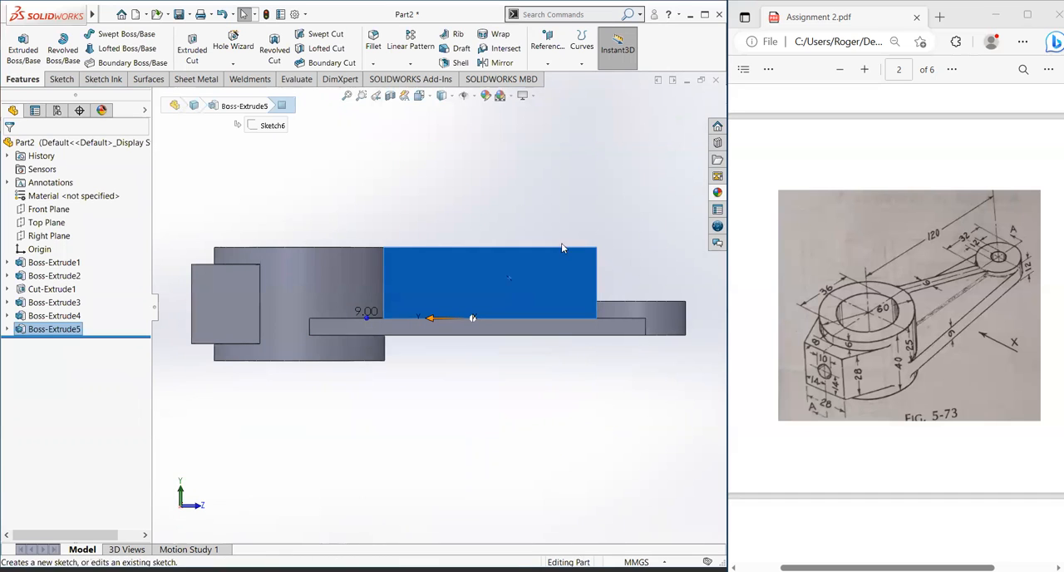
click(562, 245)
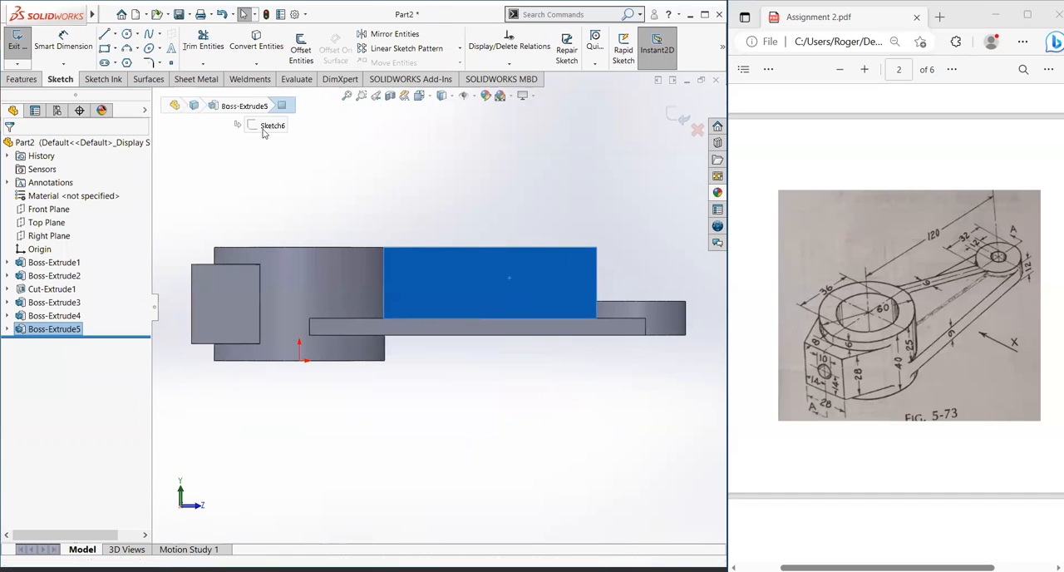
click(106, 35)
click(383, 247)
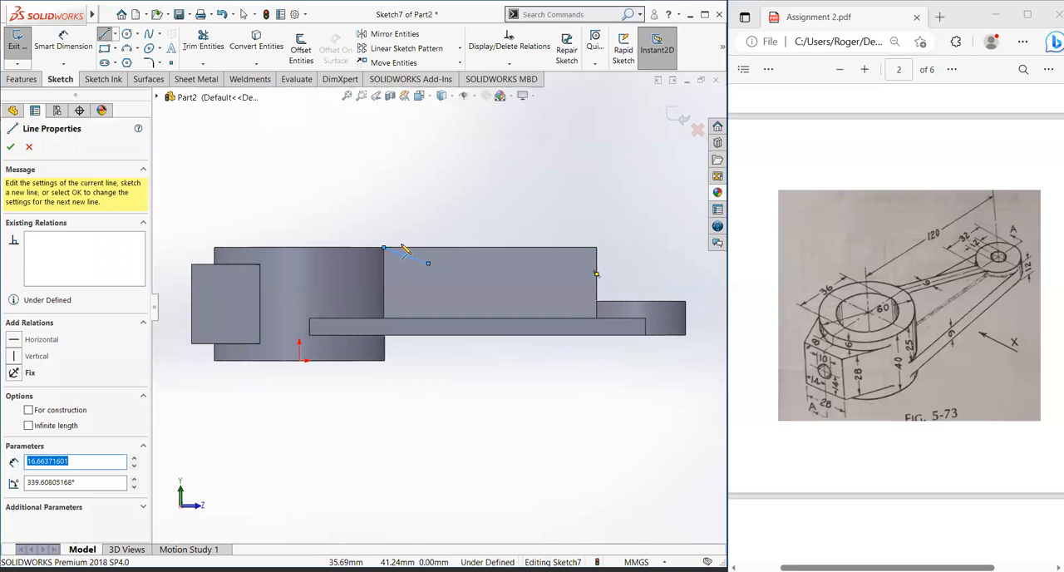
key(Escape)
key(Escape)
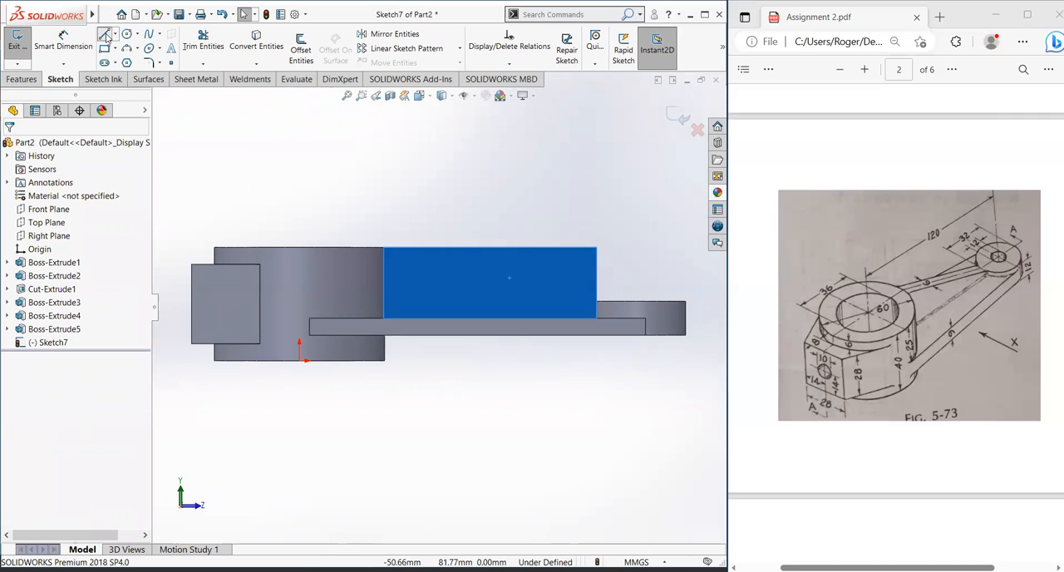
Step: Sketch a closed triangle over the rib's upper outer corner, sloping from the hub's top edge to the end boss's top face level
click(106, 35)
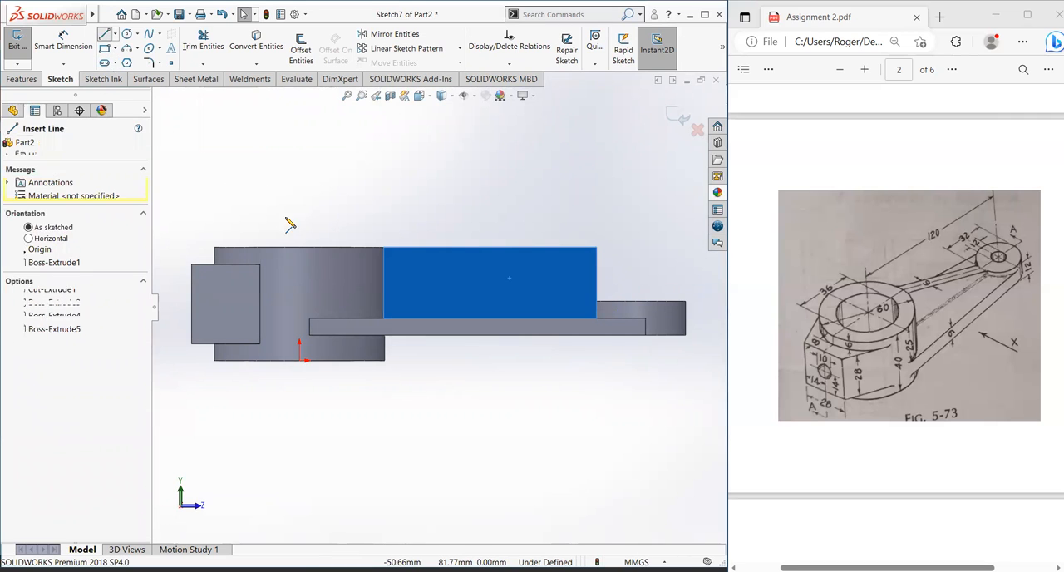
click(384, 247)
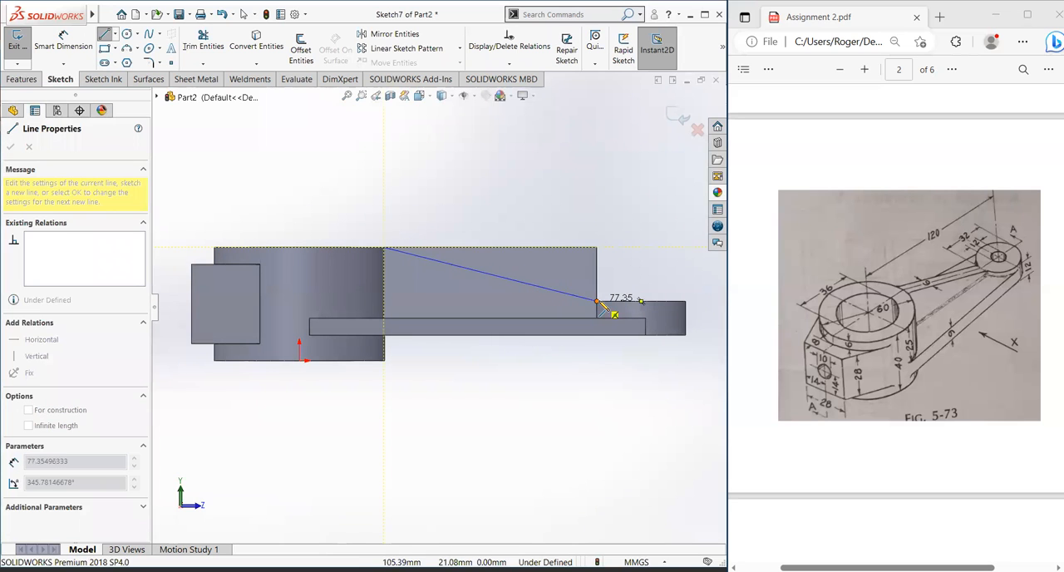
click(596, 301)
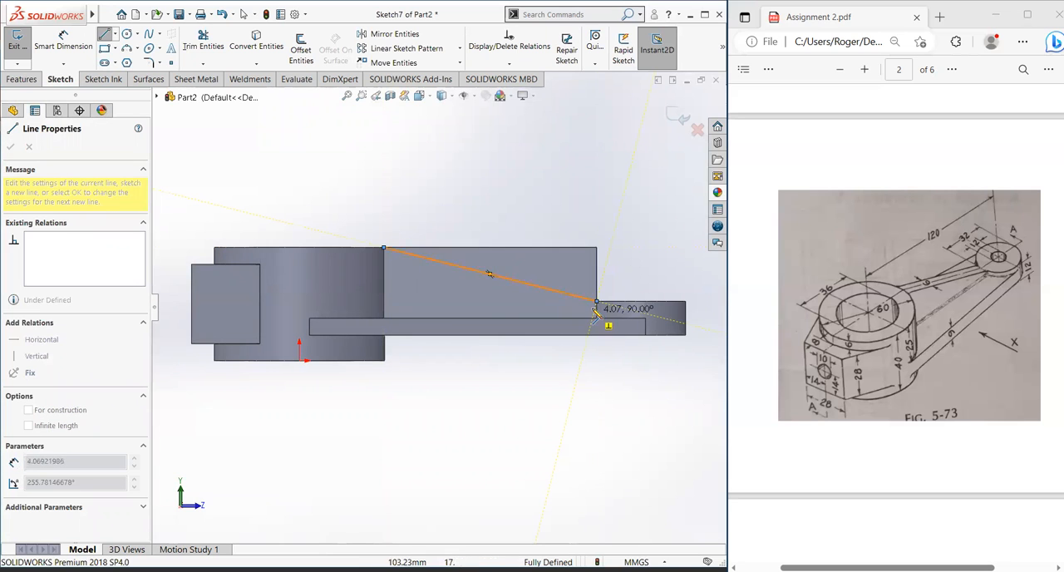
click(596, 246)
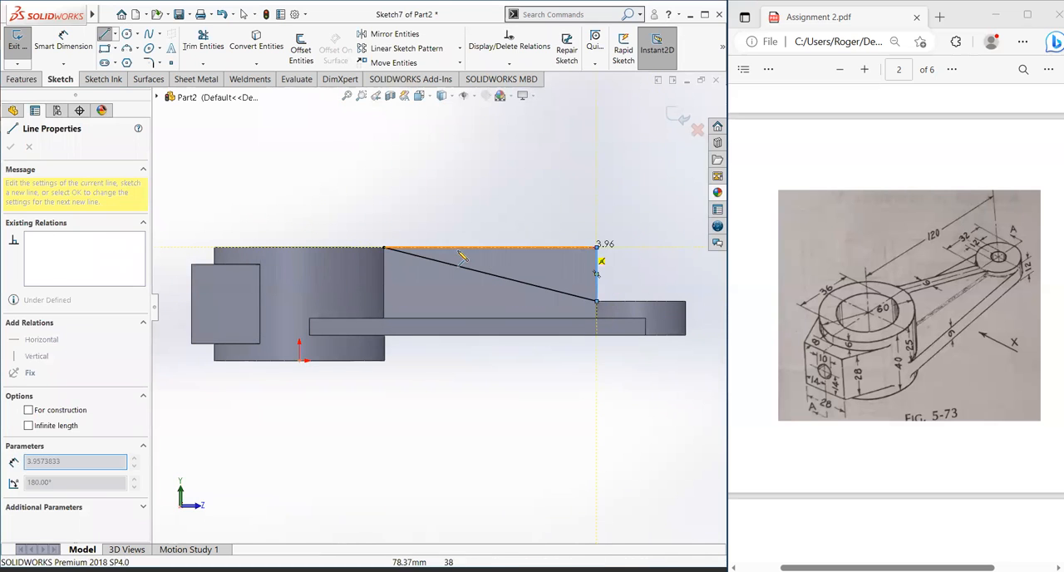
click(384, 248)
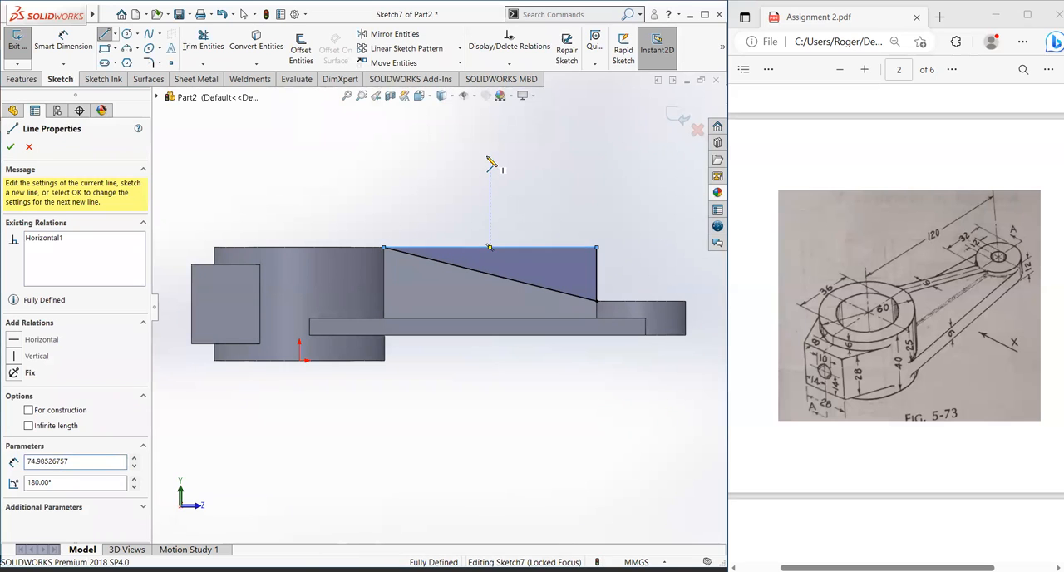
key(Escape)
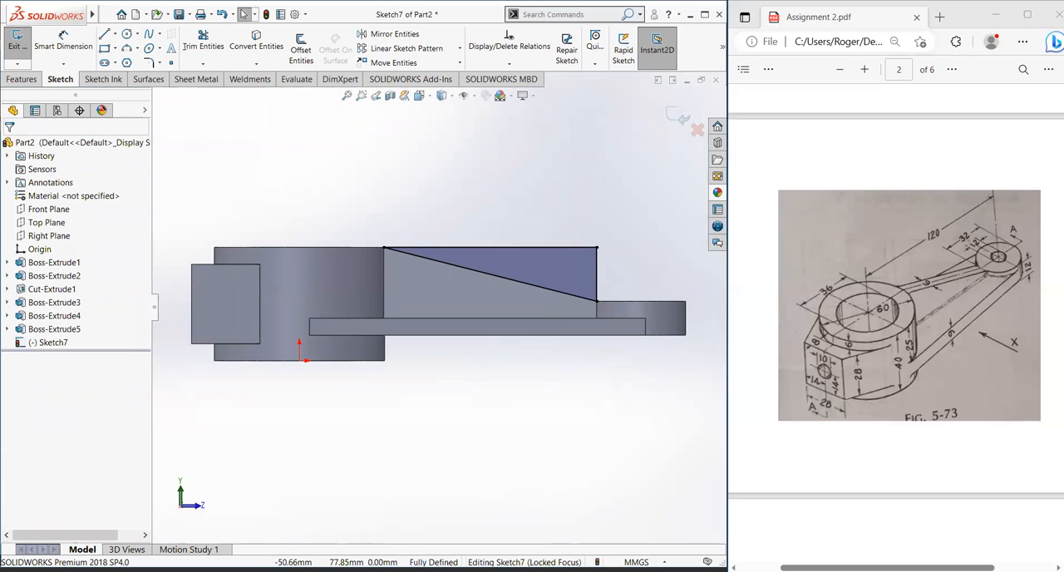
Step: Cut the triangular profile through the rib's full thickness with Extruded Cut to give the rib a sloping top
click(22, 79)
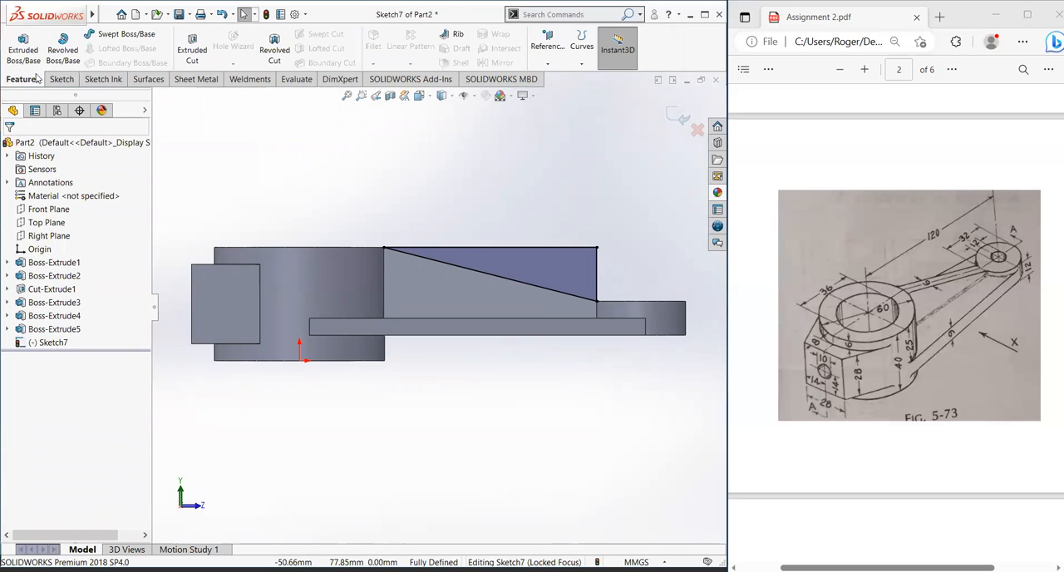
click(192, 49)
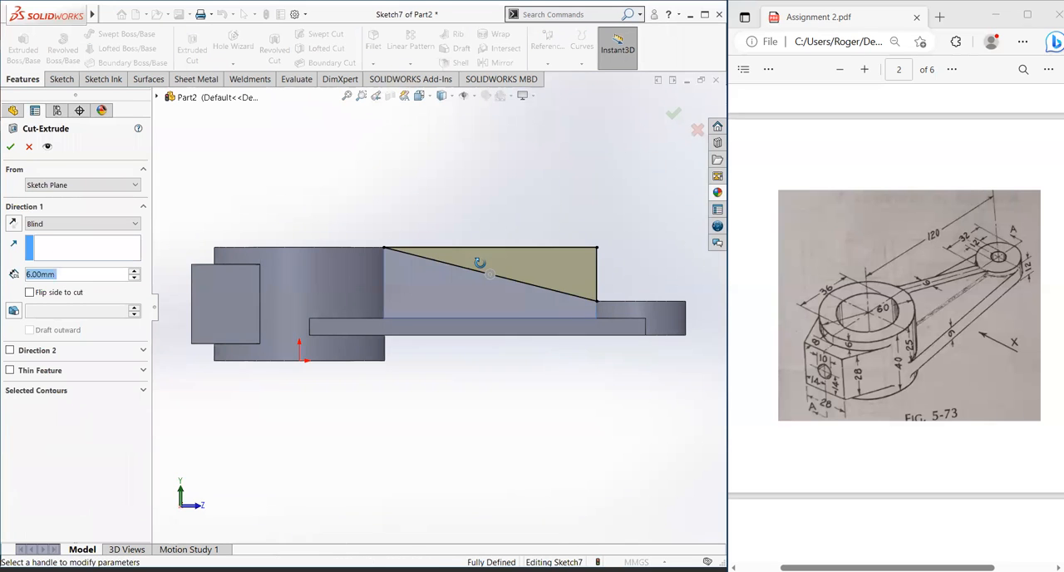
click(38, 225)
click(50, 247)
click(10, 146)
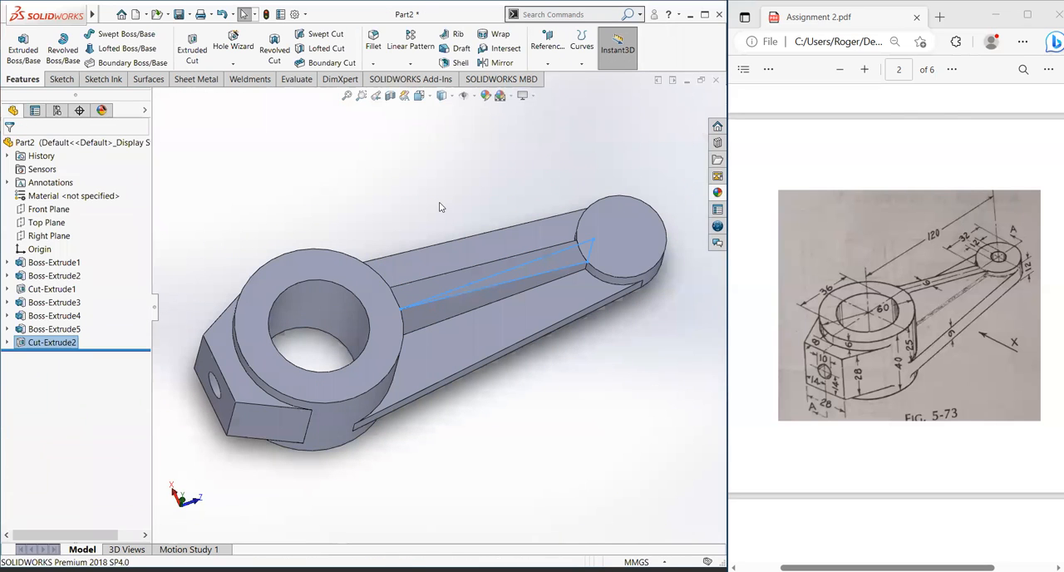
Step: Select the end boss's flat circular face on the rib side and orient the view normal to it
click(440, 203)
middle_drag(521, 250, 461, 280)
click(599, 331)
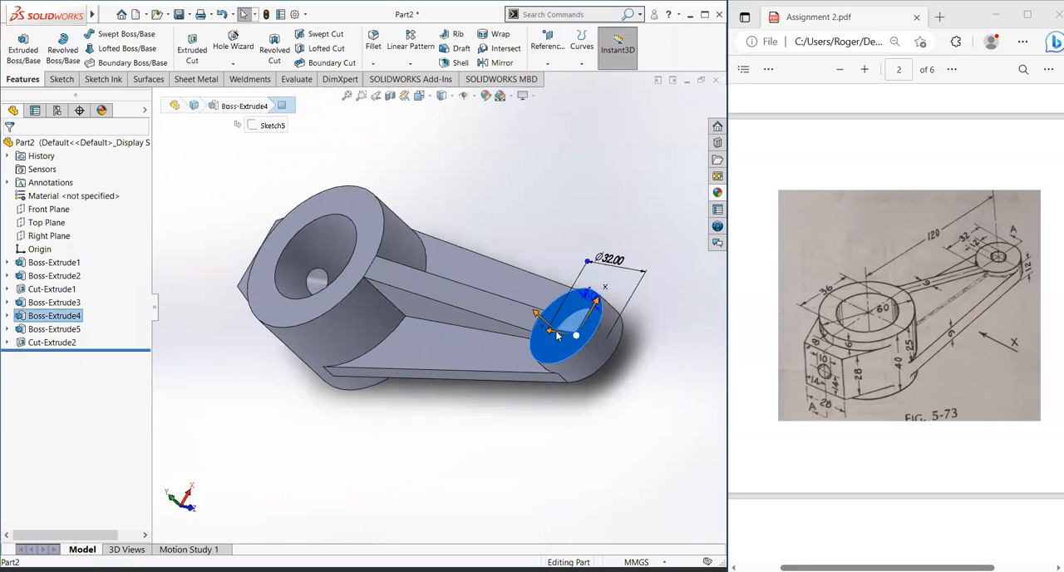
click(655, 301)
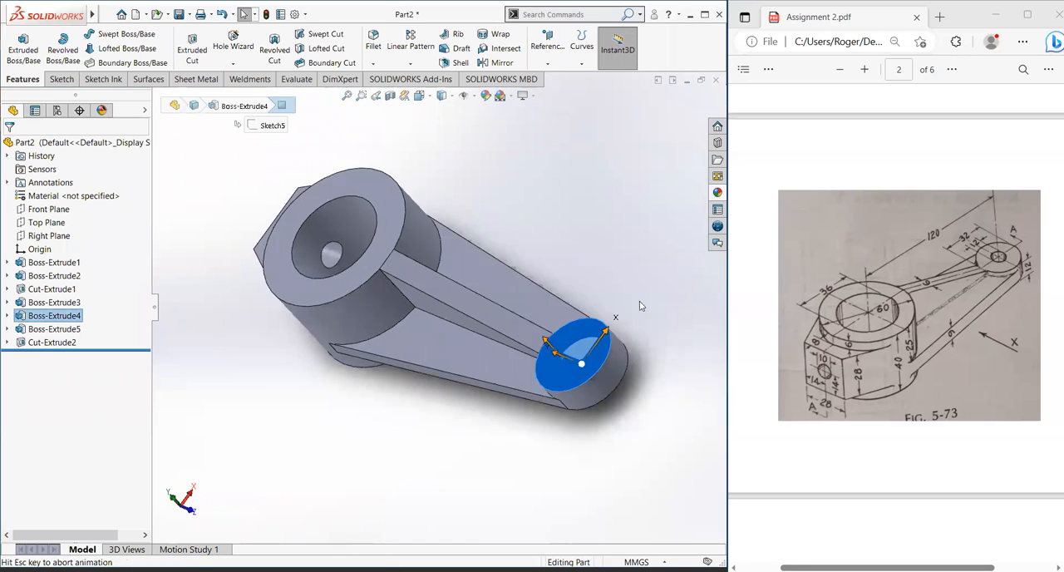
scroll(434, 463, down, 2)
click(436, 455)
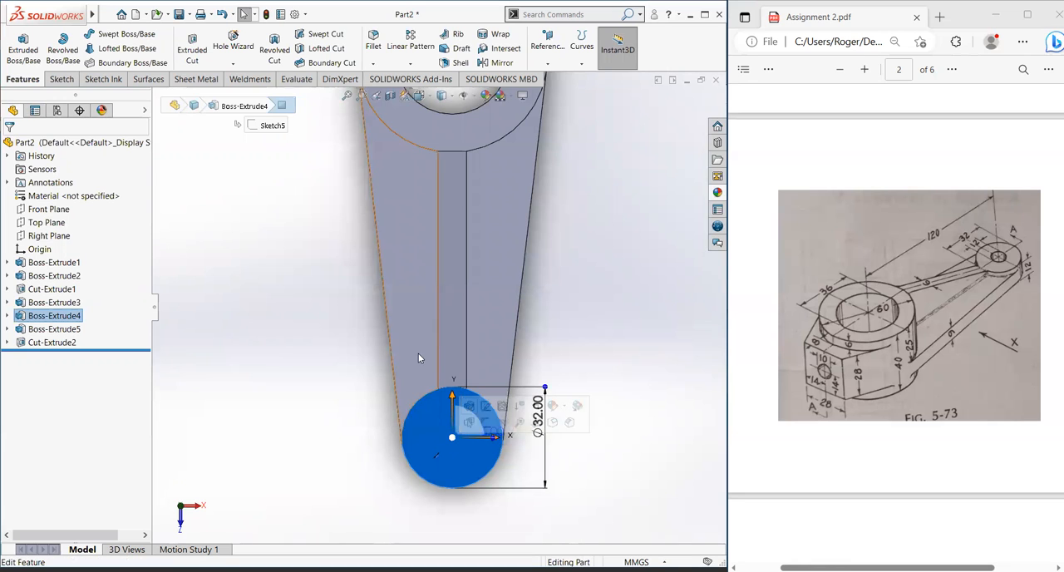
scroll(419, 333, up, 2)
scroll(449, 163, up, 1)
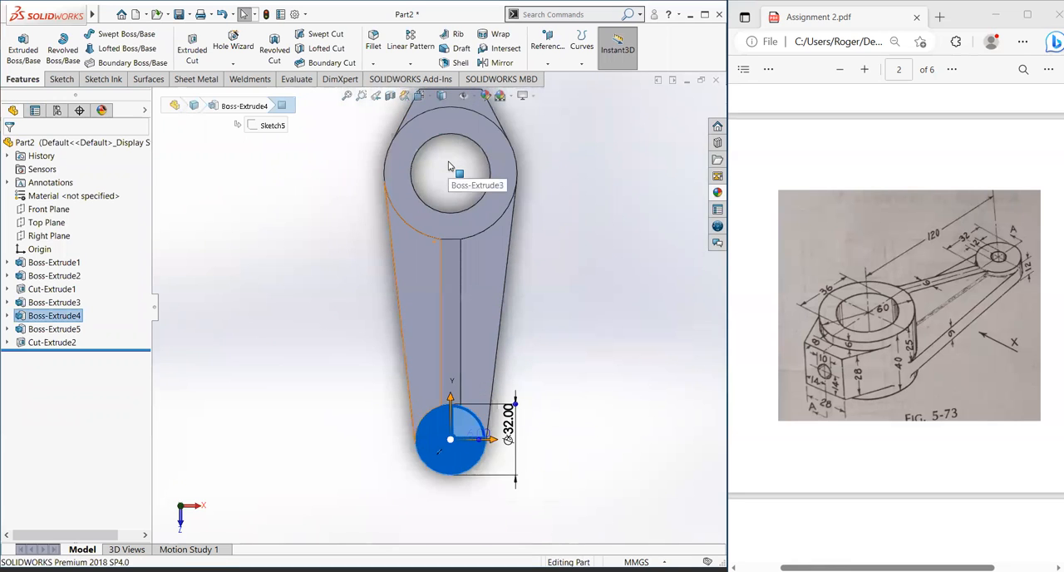
scroll(449, 169, down, 2)
scroll(449, 323, up, 2)
scroll(446, 533, down, 1)
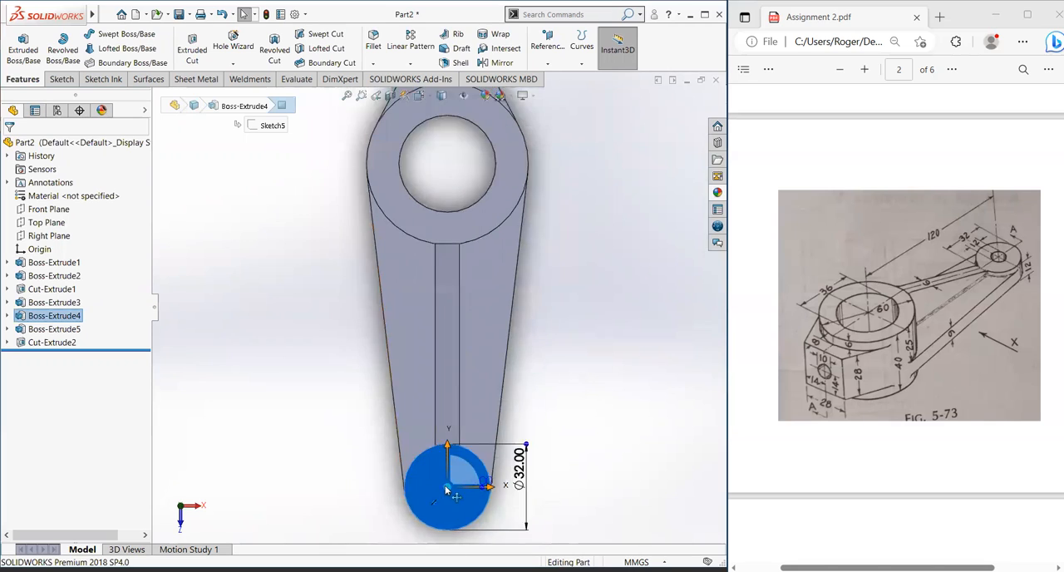
scroll(466, 312, up, 2)
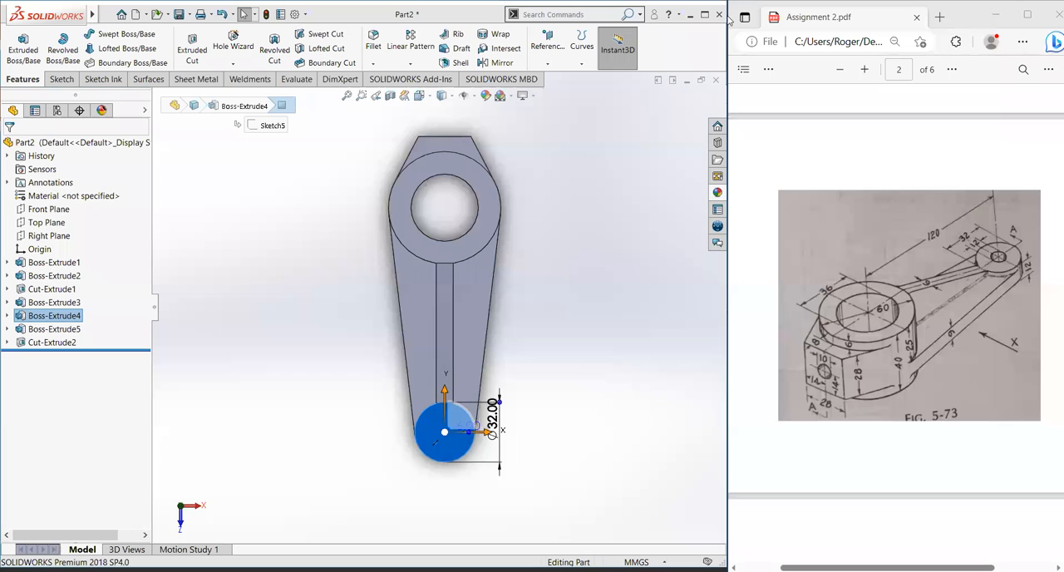
mouse_move(835, 179)
mouse_down()
mouse_move(679, 188)
mouse_move(683, 209)
mouse_move(660, 178)
mouse_move(594, 397)
mouse_move(559, 457)
mouse_move(472, 474)
mouse_move(672, 474)
mouse_move(507, 443)
mouse_move(518, 472)
mouse_move(615, 213)
mouse_up()
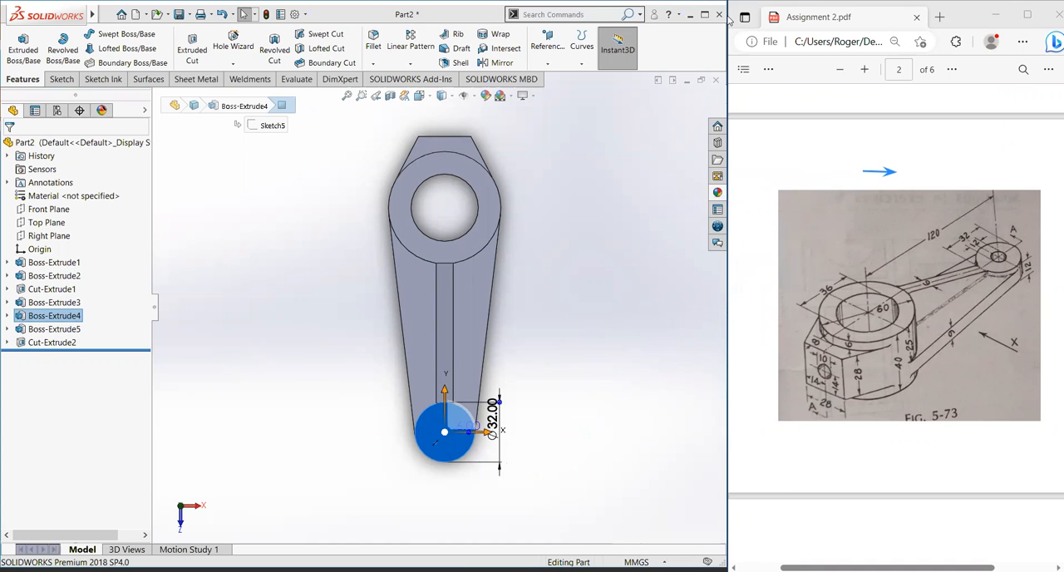
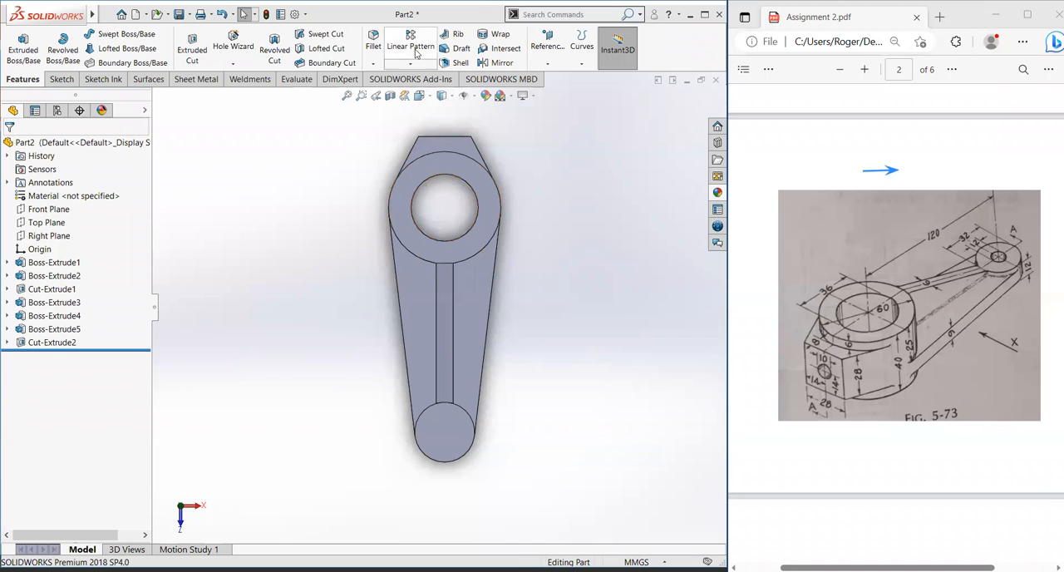
Step: Start a sketch on the end boss's flat circular face and draw a circle about 22 mm in diameter concentric with the boss
click(61, 79)
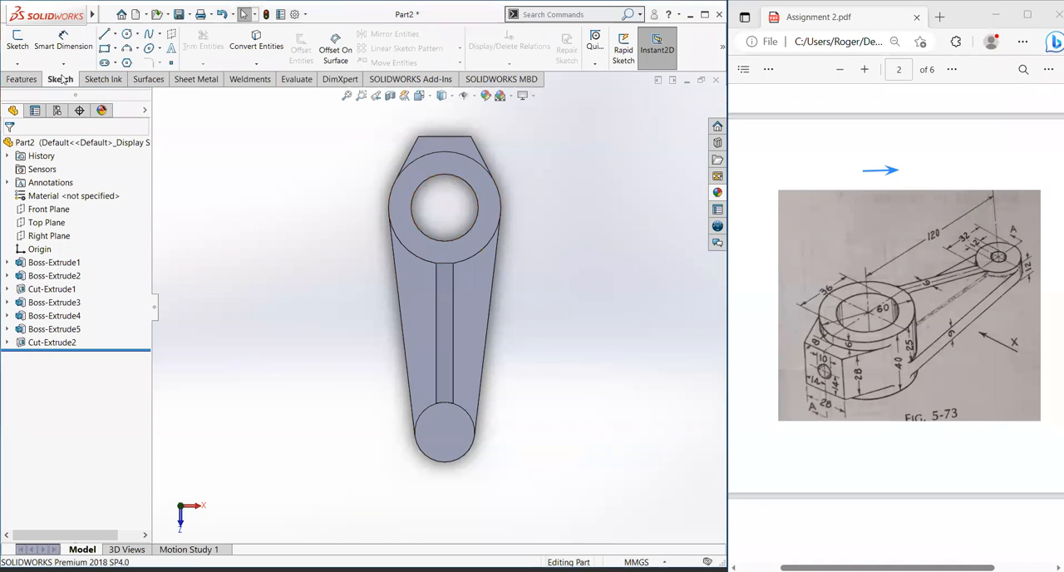
click(443, 419)
click(17, 42)
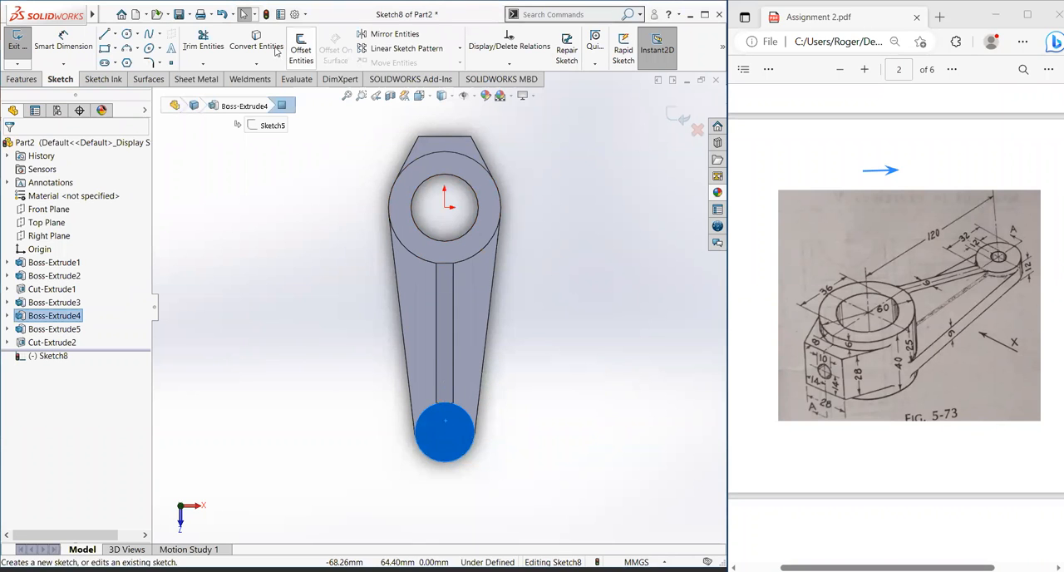
click(125, 34)
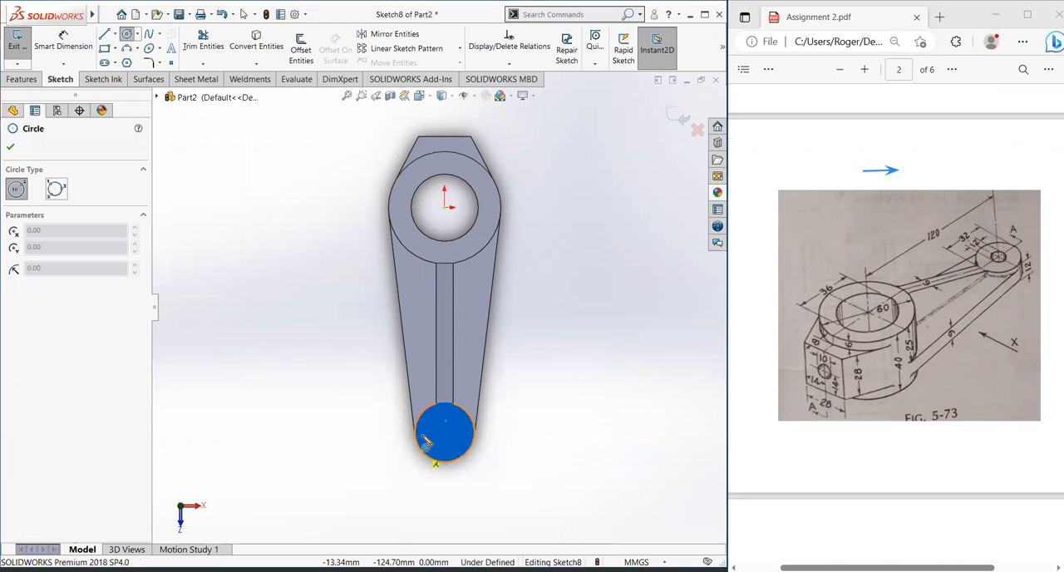
scroll(417, 498, down, 2)
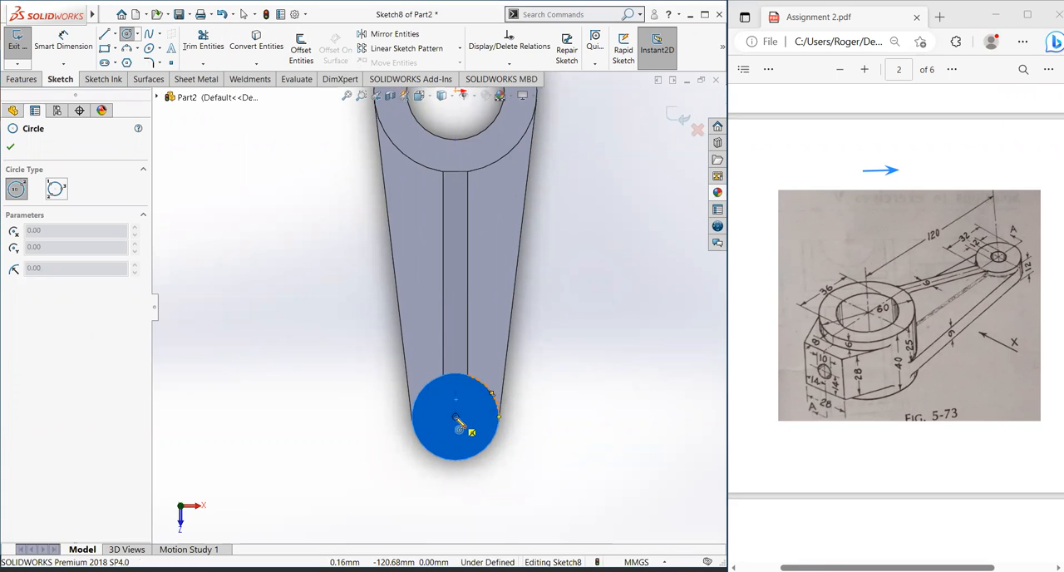
click(456, 417)
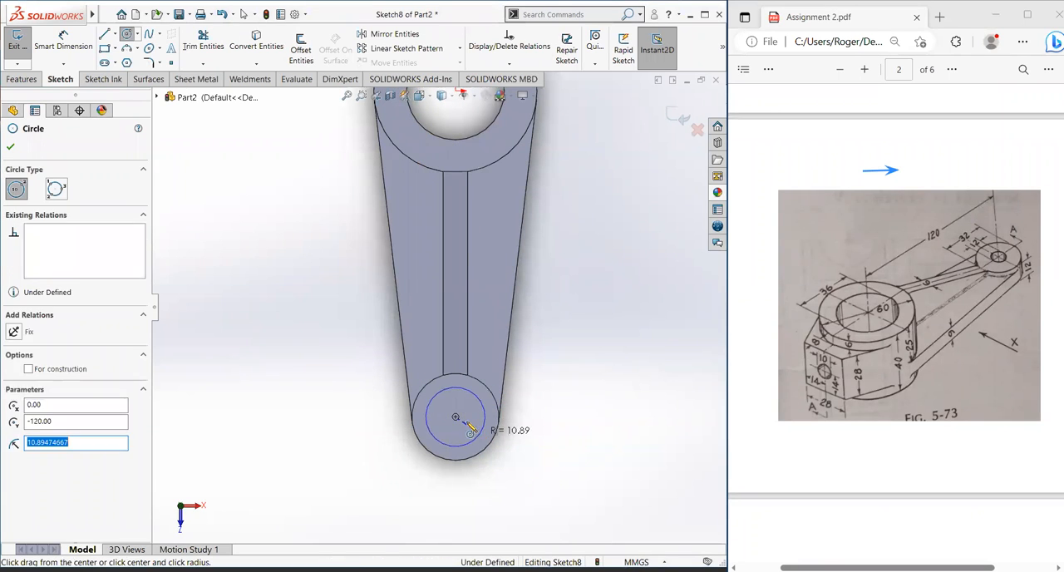
click(470, 432)
Step: Dimension the sketched circle on the end boss to a diameter of 12 mm
click(64, 41)
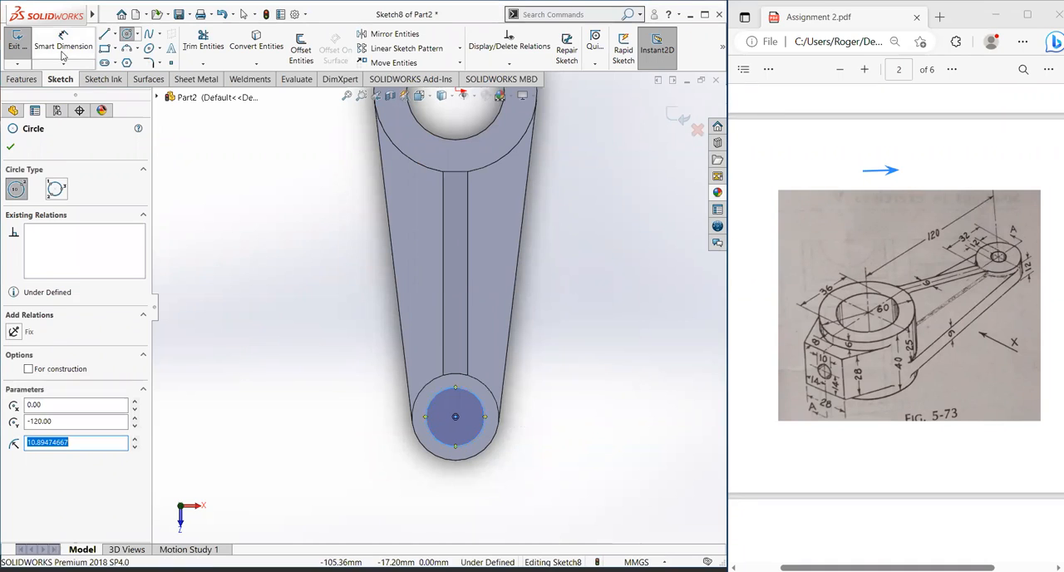
click(473, 398)
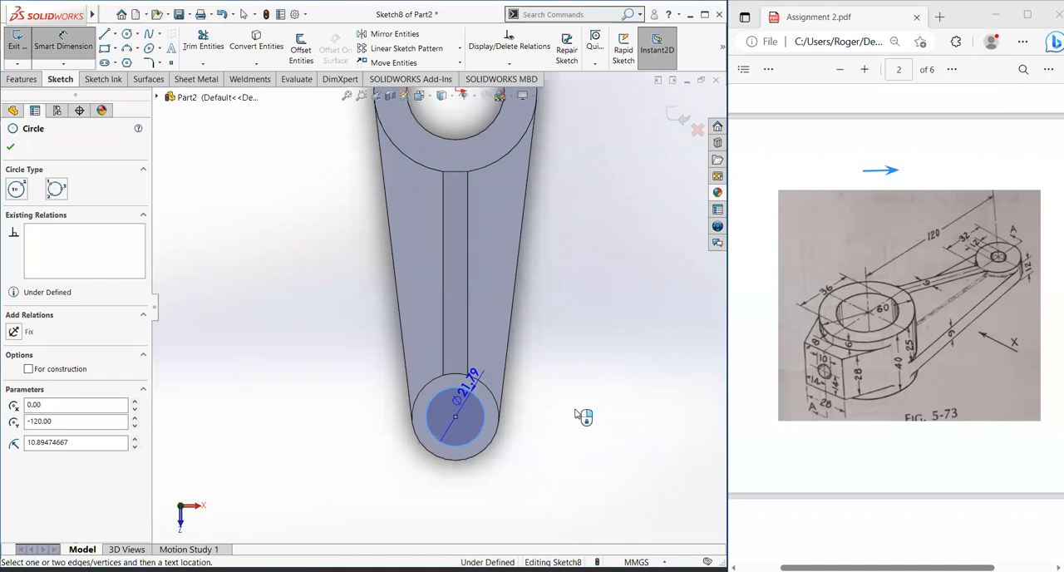
click(586, 422)
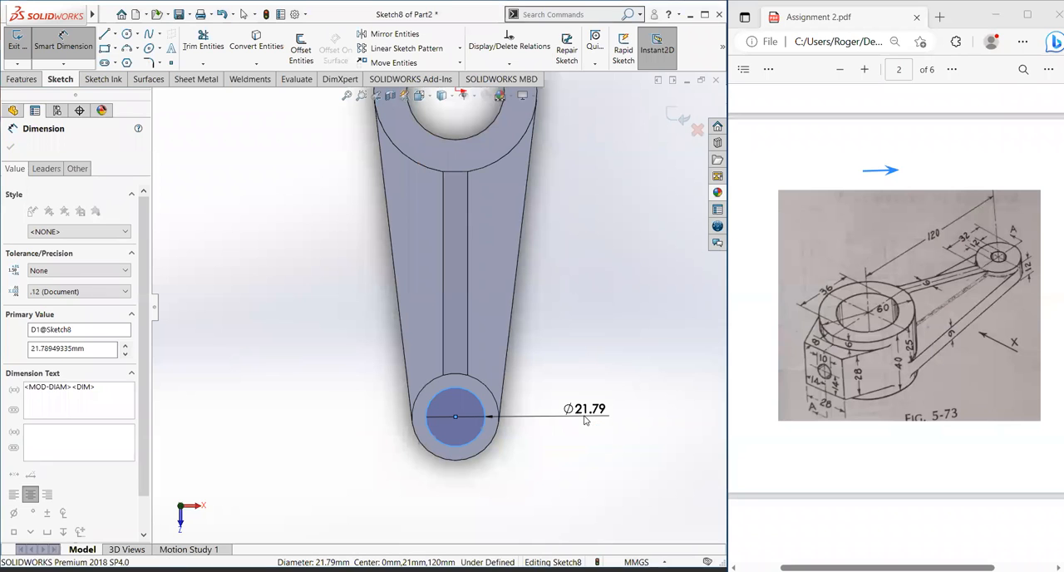
text(12)
key(Return)
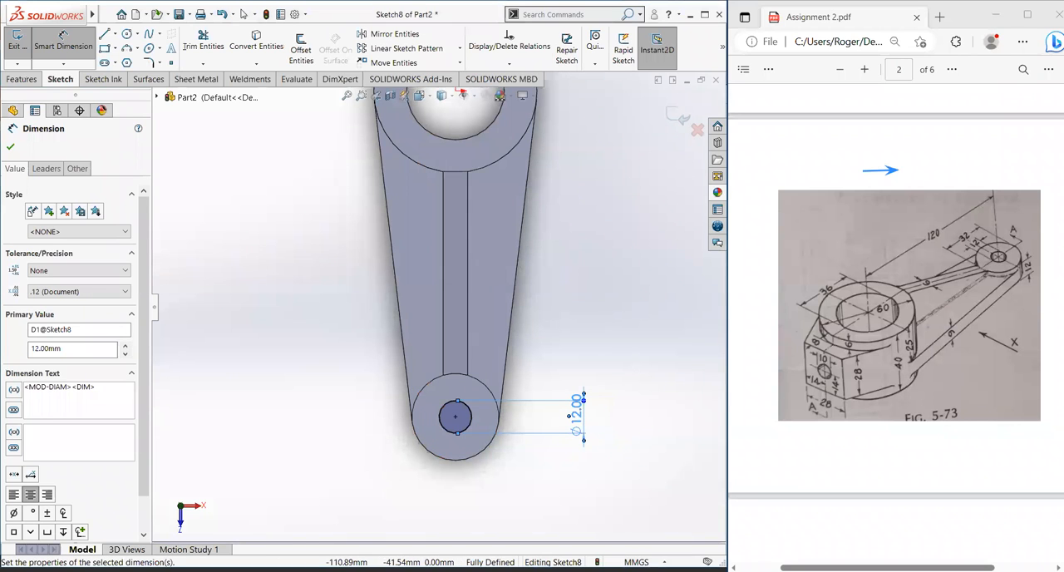
click(10, 147)
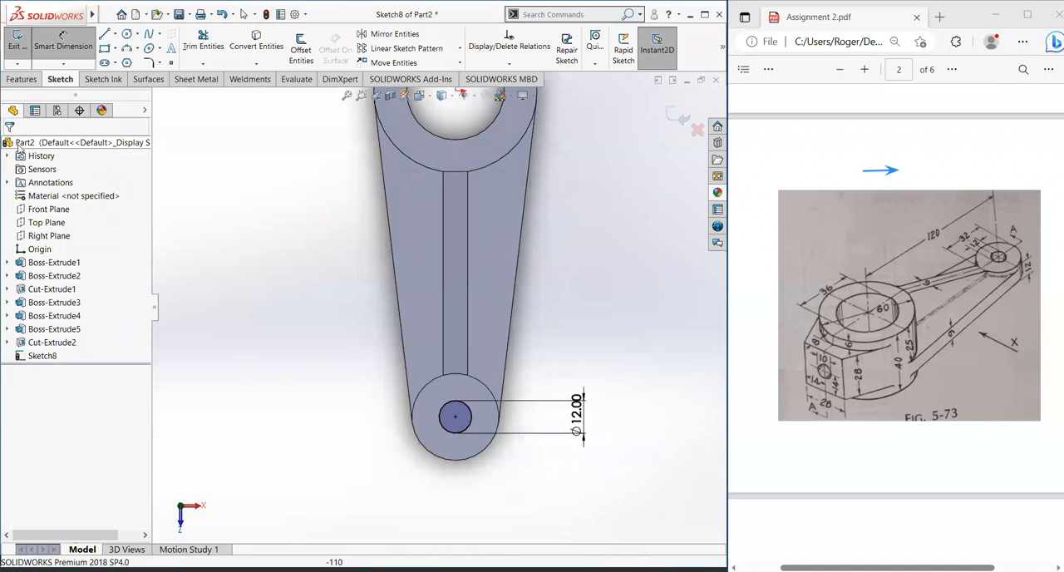
Step: Cut the 12 mm circle through the end boss with Extruded Cut, using the Through All end condition
click(23, 79)
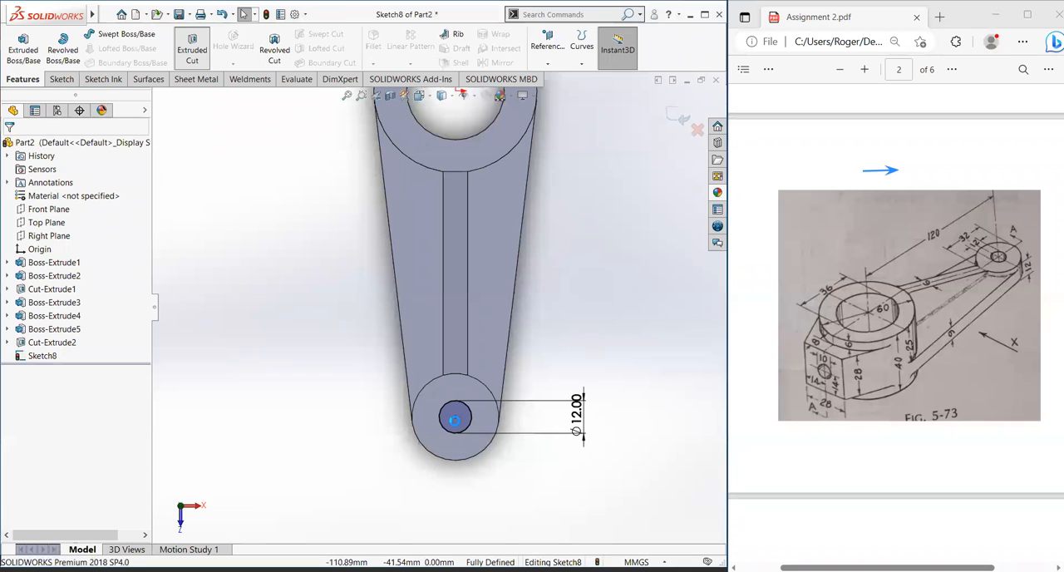
middle_drag(409, 430, 492, 425)
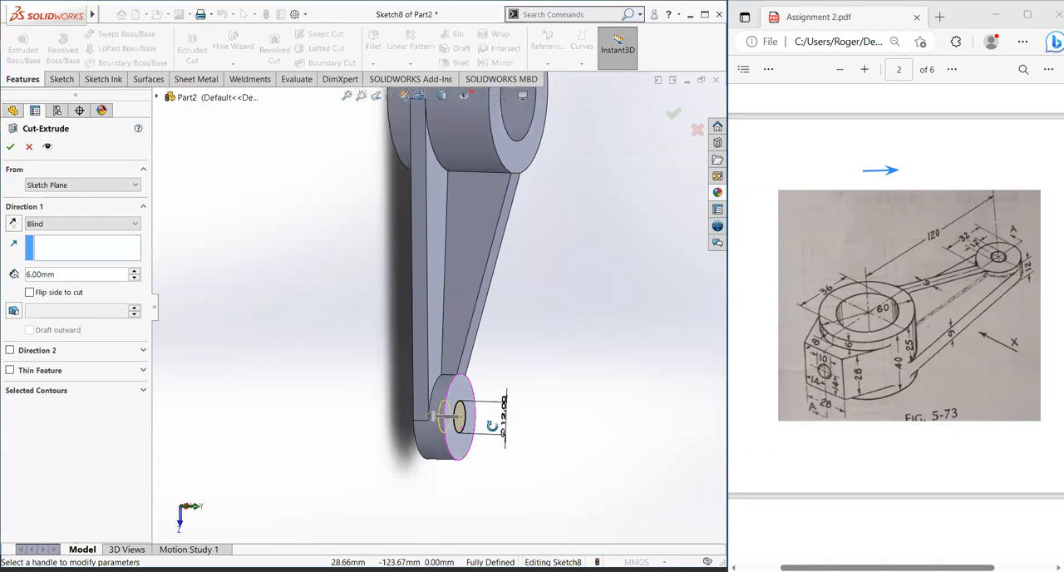
click(58, 224)
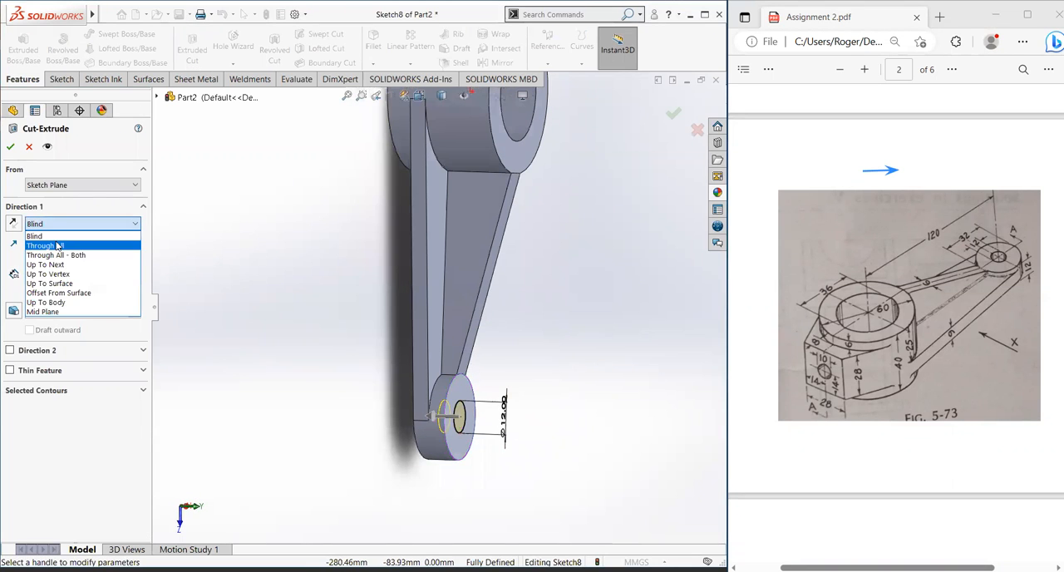
click(57, 246)
click(9, 146)
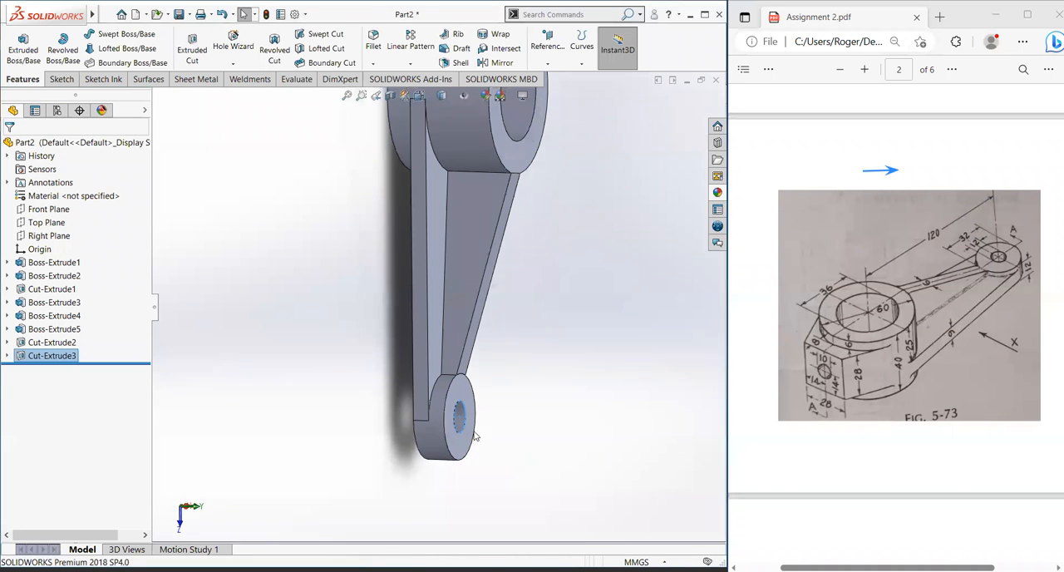
Step: Examine the whole bracket from the underside, isometric and hub end views, comparing its features with the FIG. 5-73 drawing
middle_drag(506, 435, 509, 361)
middle_drag(296, 364, 463, 451)
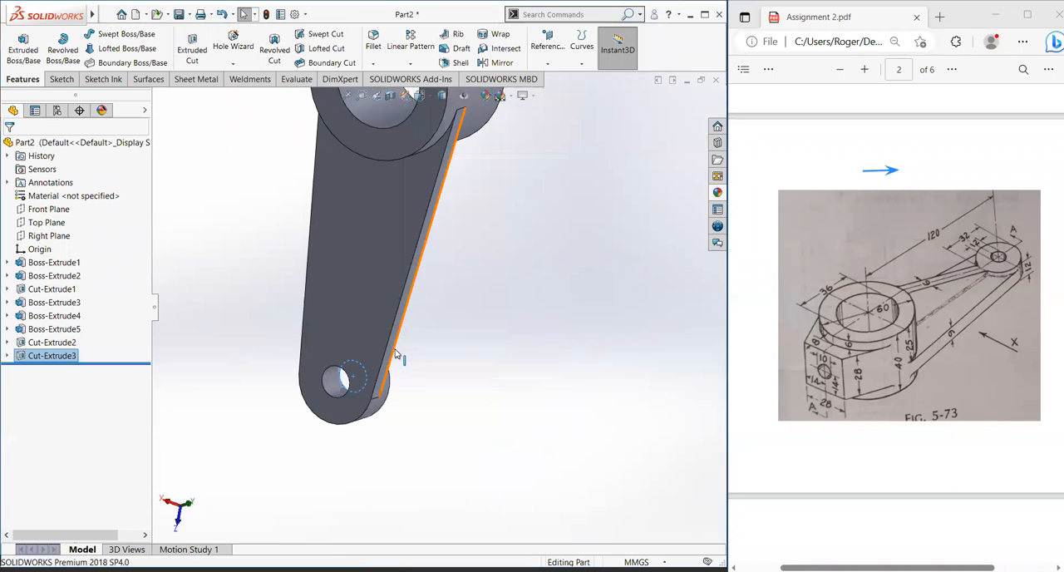
scroll(396, 354, up, 4)
key(f)
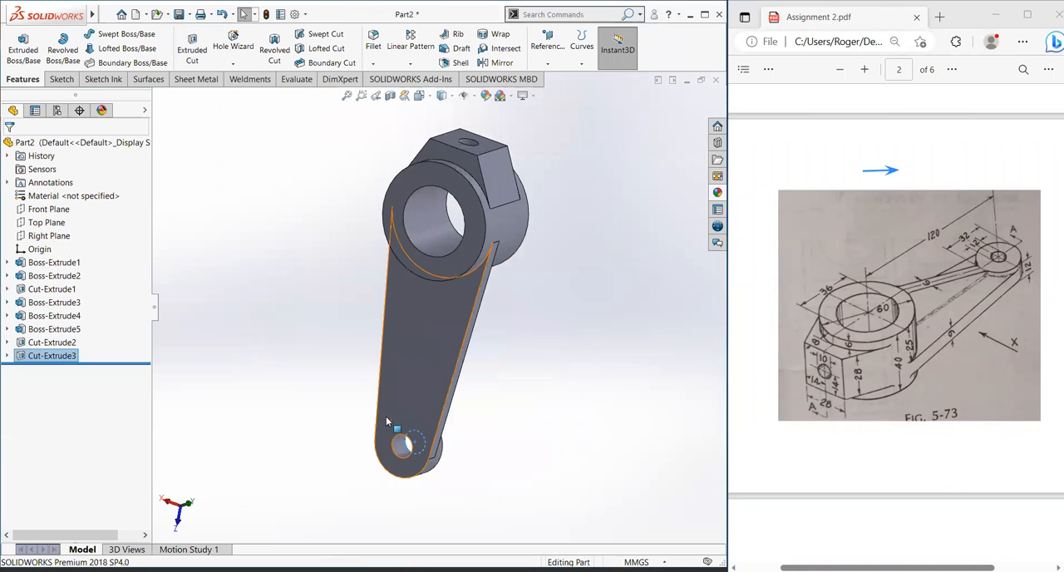
key(z)
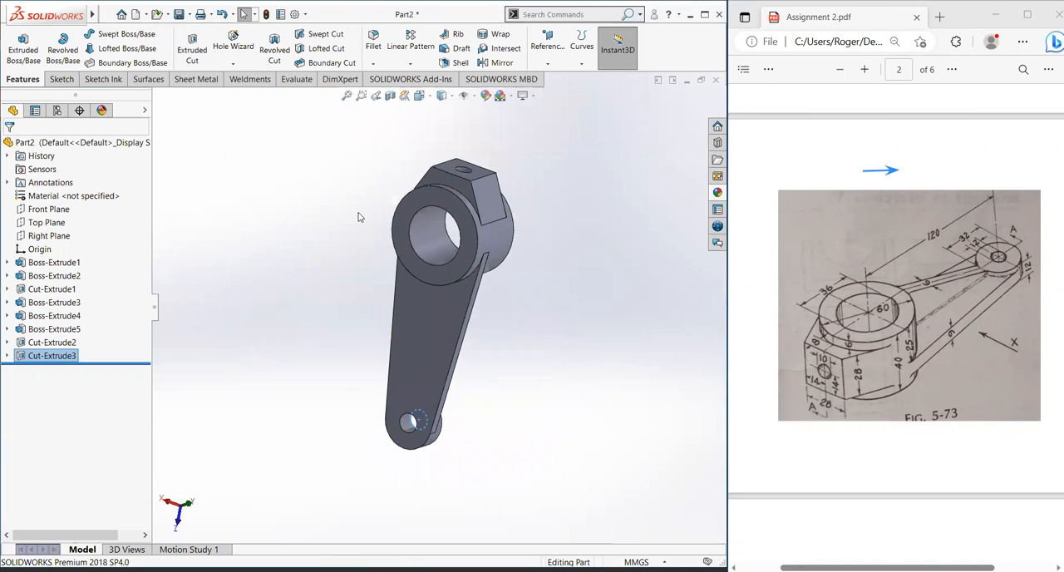
key(ctrl+7)
key(z)
key(z)
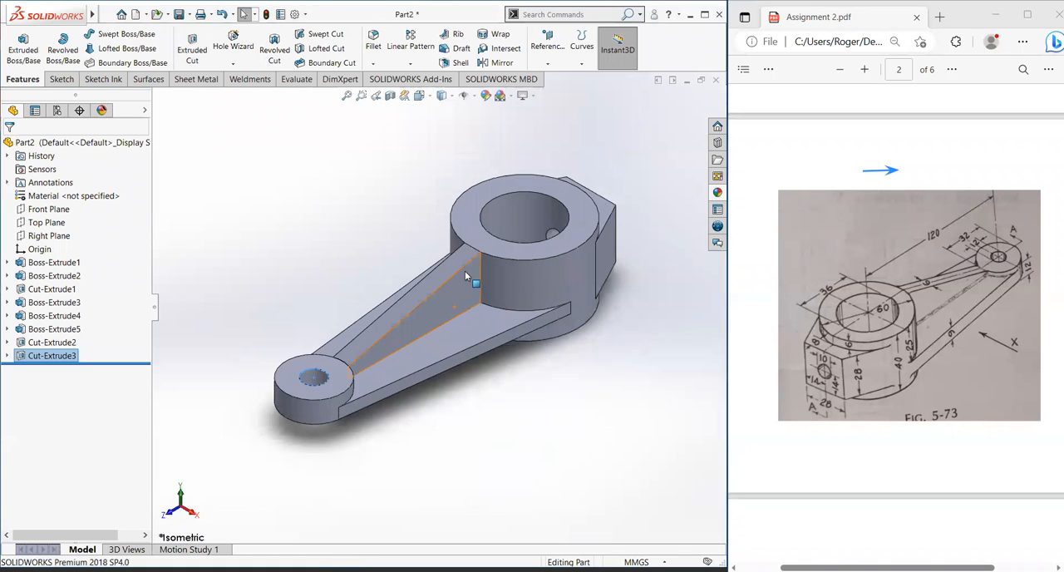
middle_drag(579, 168, 278, 202)
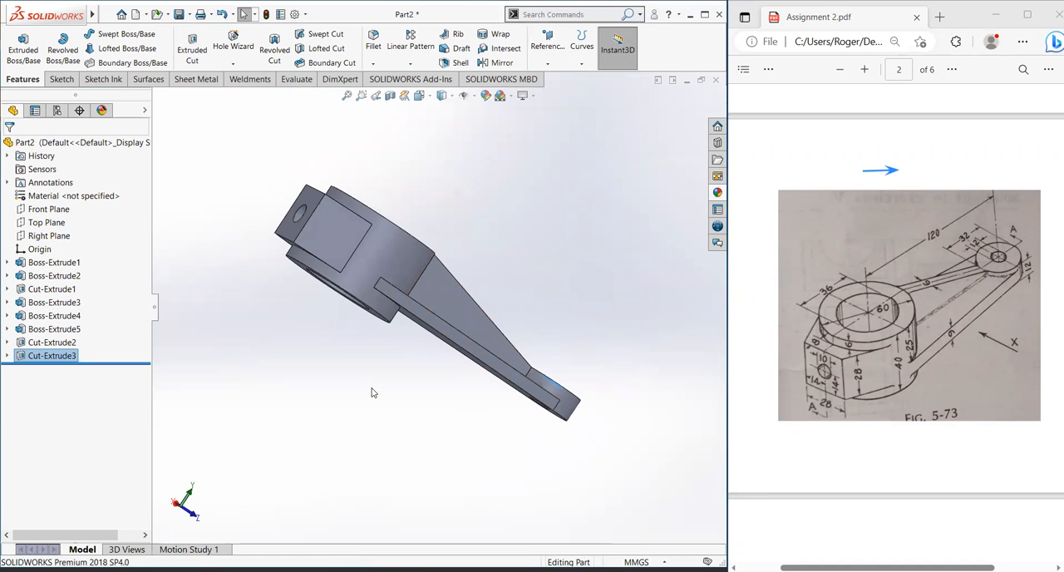
middle_drag(374, 391, 378, 404)
middle_drag(288, 193, 343, 350)
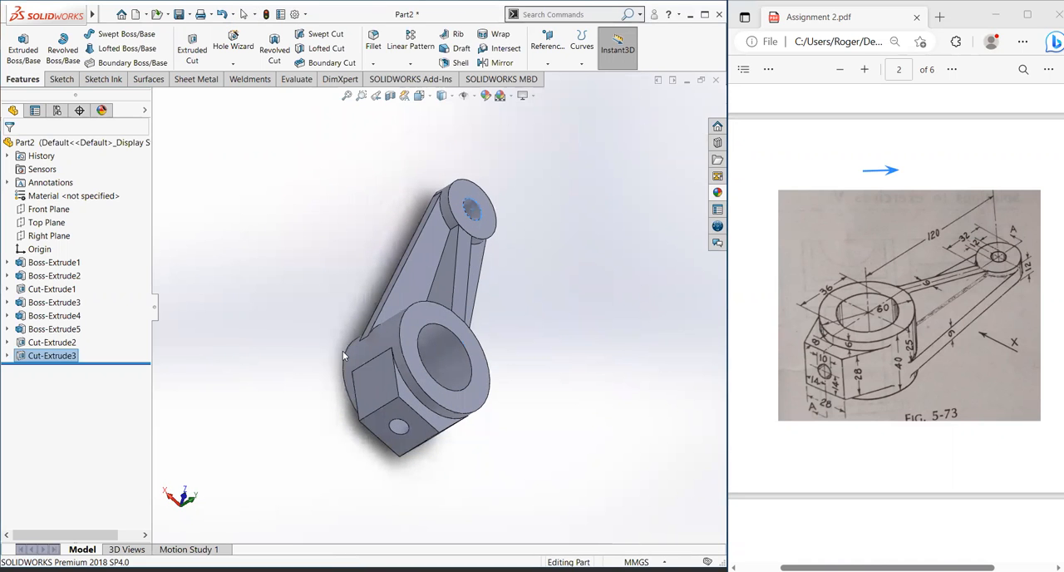
middle_drag(491, 470, 573, 380)
middle_drag(517, 417, 485, 300)
scroll(486, 300, down, 5)
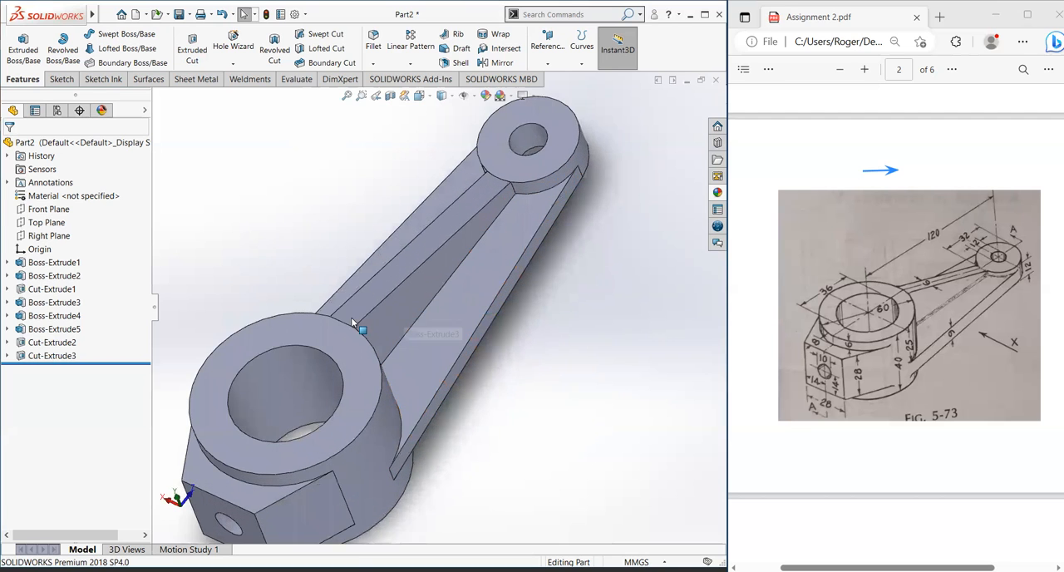
scroll(351, 317, up, 3)
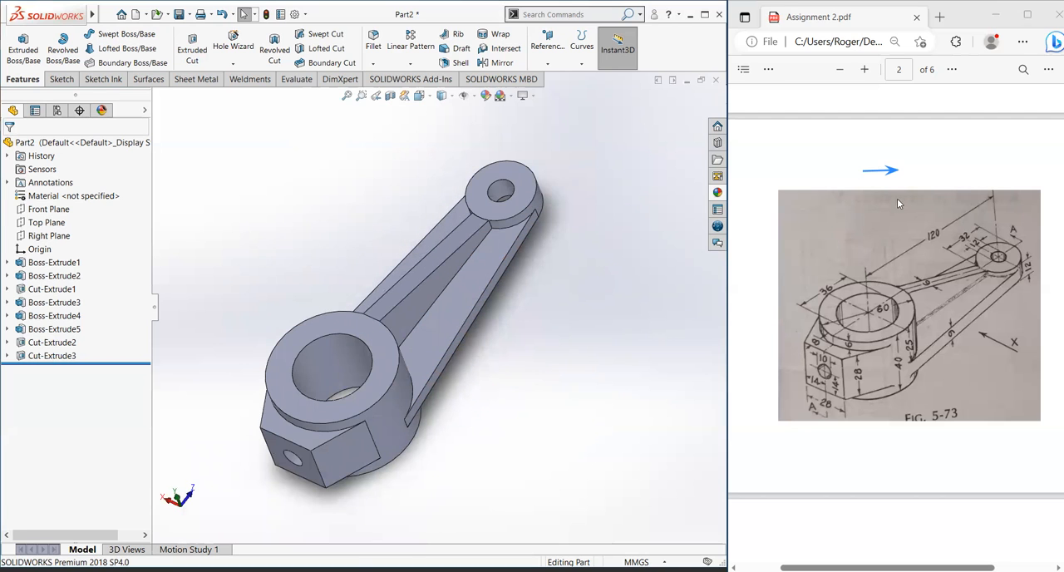
scroll(442, 249, up, 2)
scroll(442, 254, down, 2)
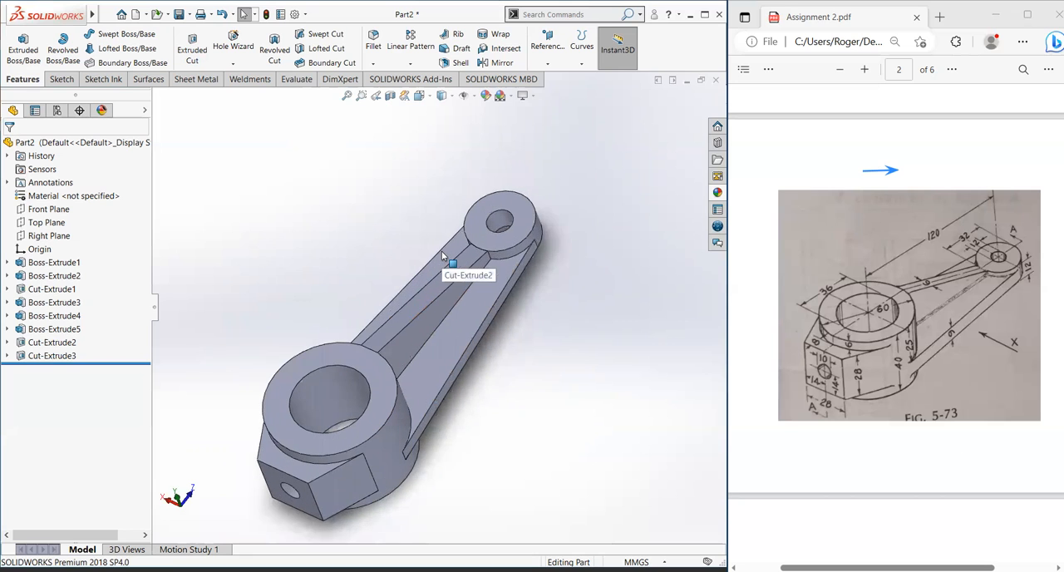
scroll(435, 287, up, 1)
scroll(435, 295, up, 1)
scroll(435, 294, down, 1)
scroll(429, 333, up, 1)
scroll(391, 389, down, 2)
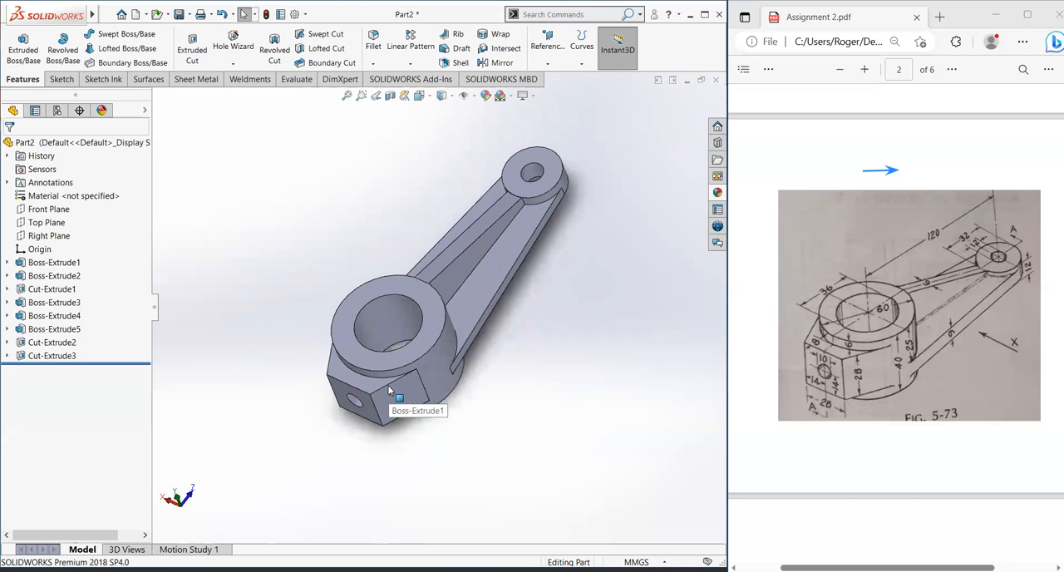
scroll(448, 321, up, 2)
scroll(448, 273, down, 1)
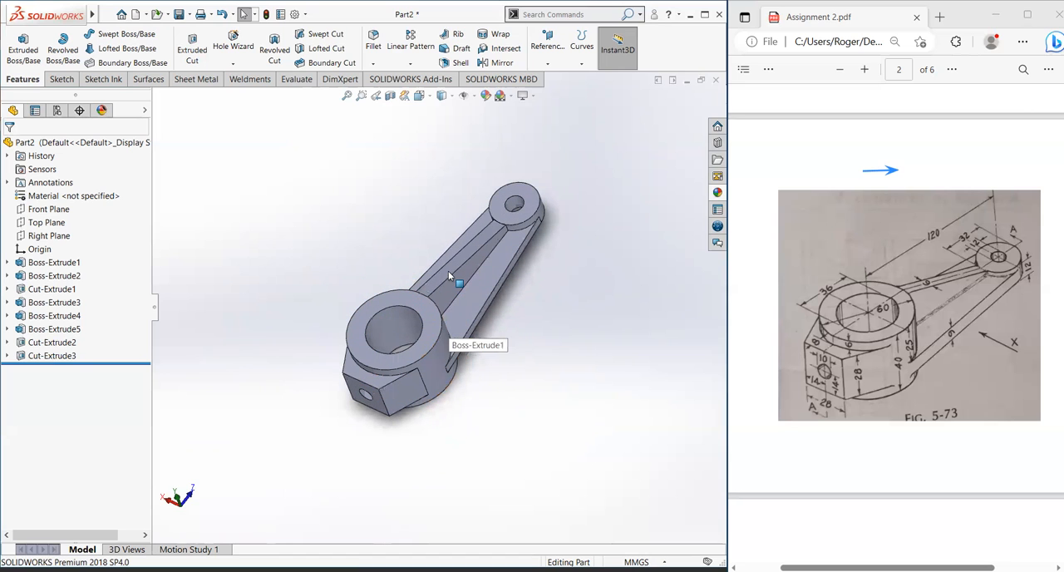
Step: Fillet the two long edges where the rib's sides meet the arm with a 2 mm radius, with full preview enabled
click(471, 275)
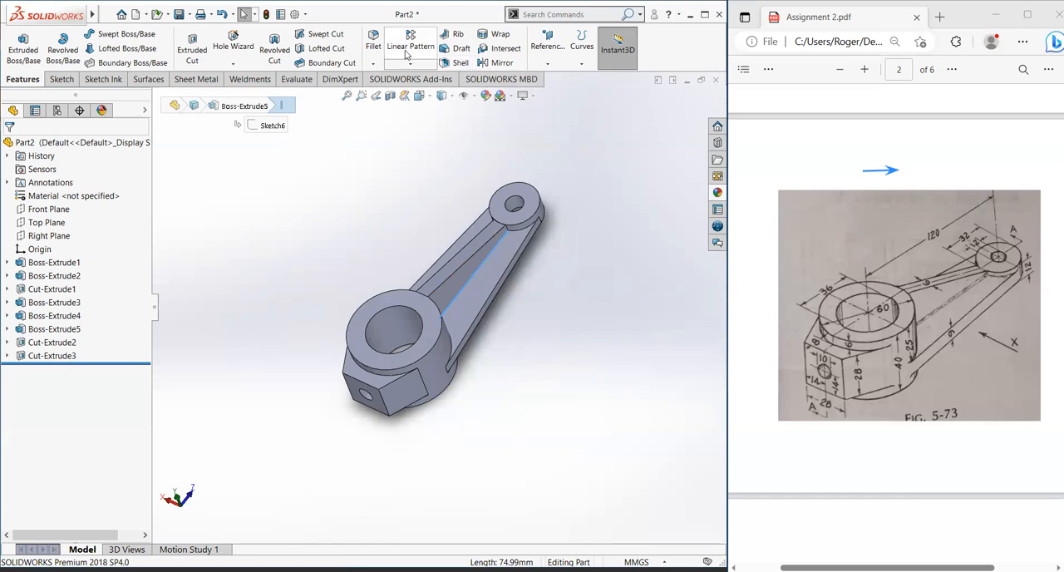
click(376, 47)
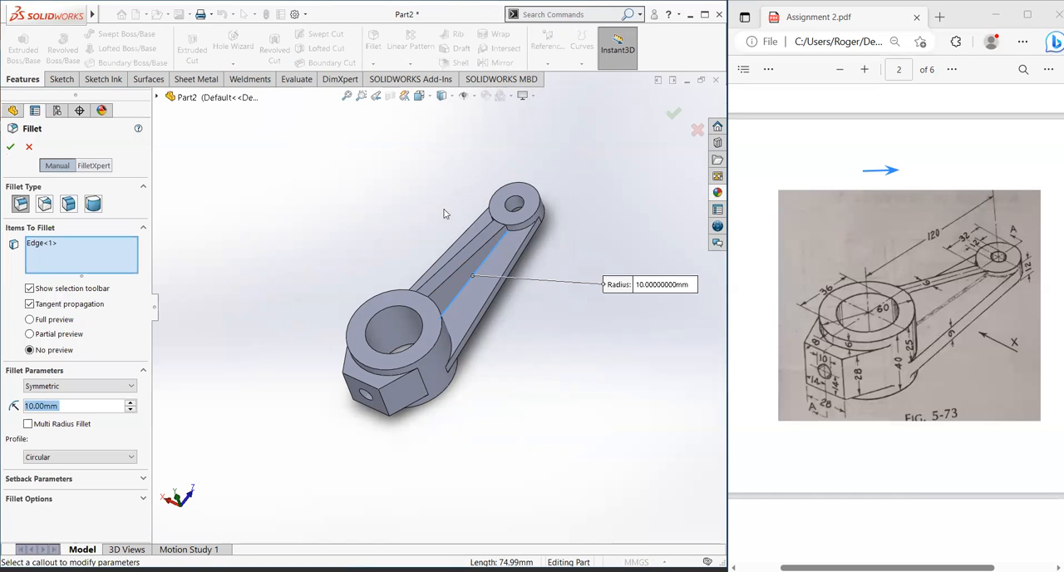
middle_drag(480, 244, 496, 288)
middle_drag(412, 235, 442, 274)
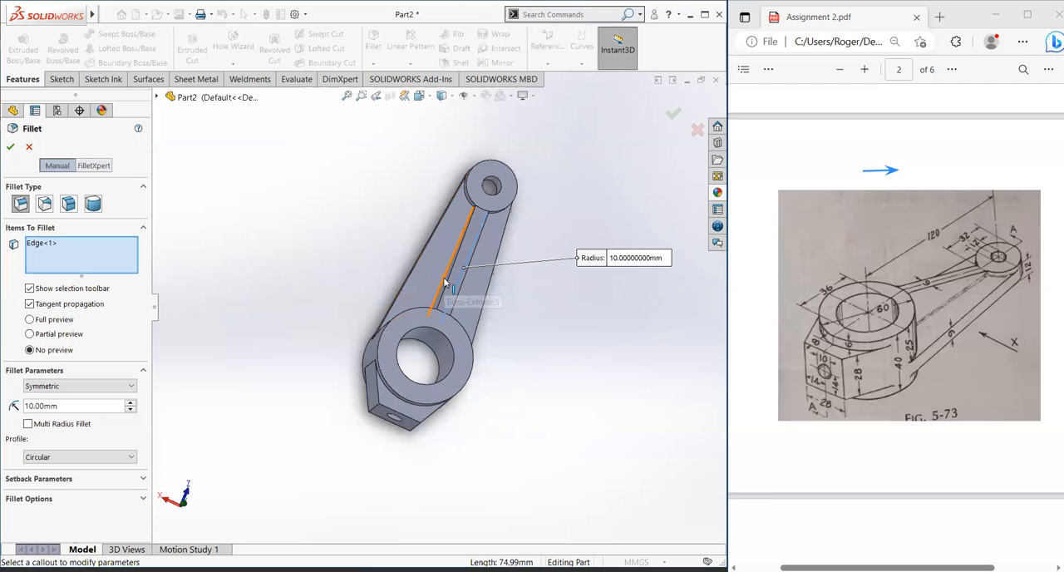
click(444, 280)
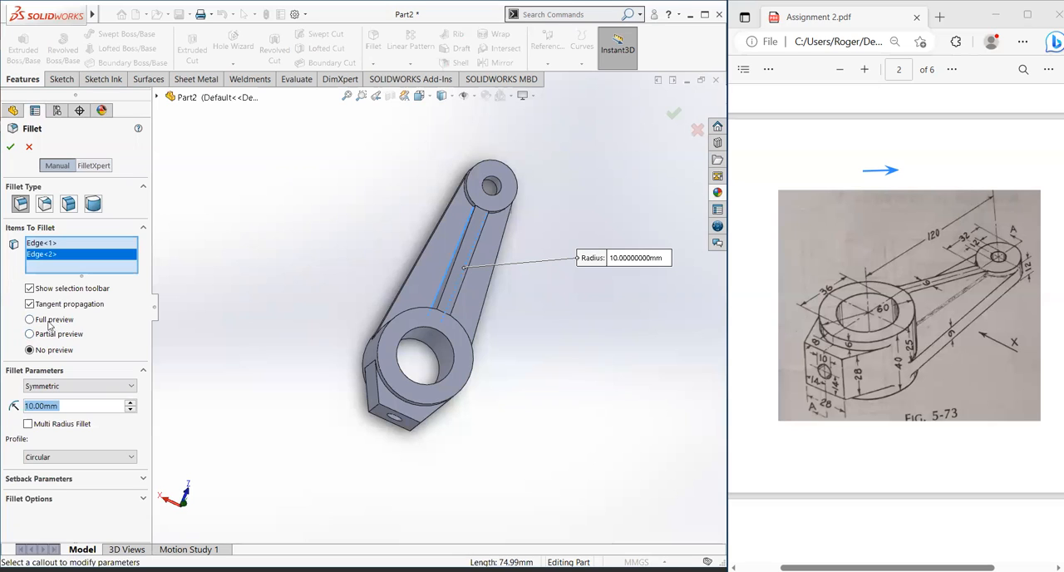
click(31, 320)
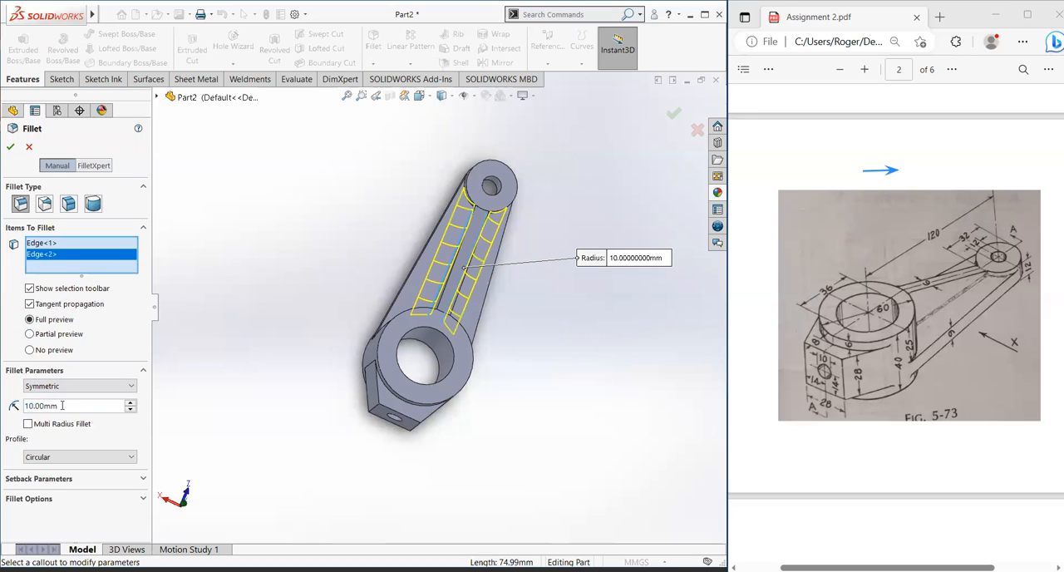
drag(63, 406, 14, 407)
text(2)
key(Return)
click(10, 147)
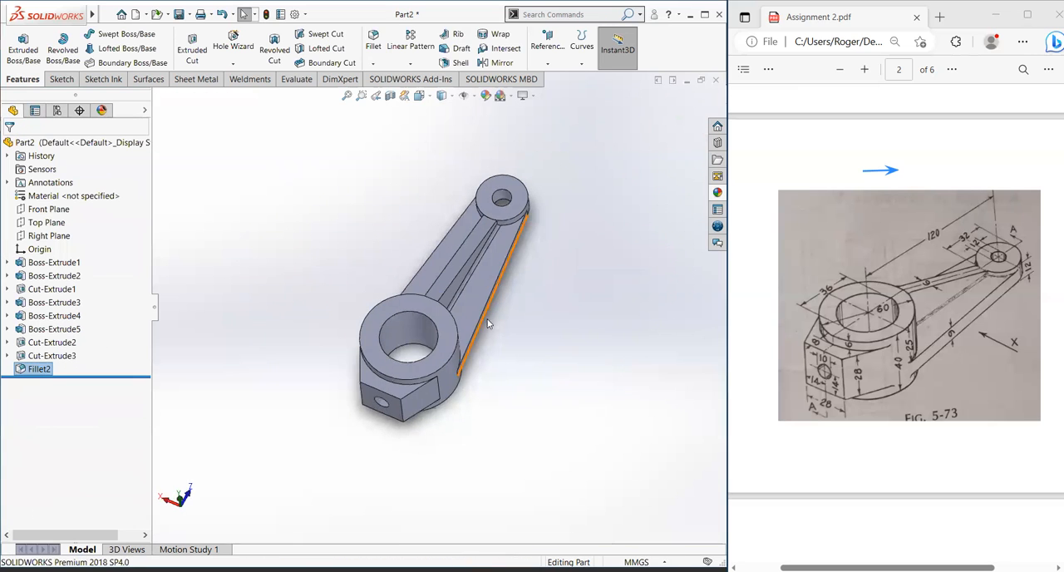
Step: Inspect the filleted rib edges and the overall bracket shape from several angles
scroll(467, 348, up, 2)
middle_drag(448, 300, 427, 300)
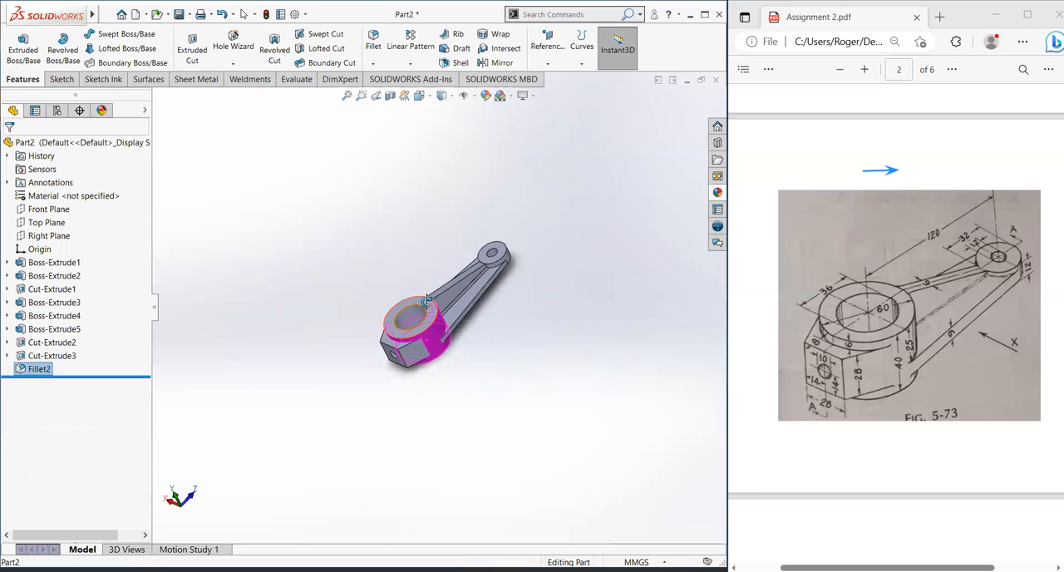
scroll(427, 301, down, 3)
click(572, 301)
scroll(508, 268, down, 3)
scroll(508, 268, up, 1)
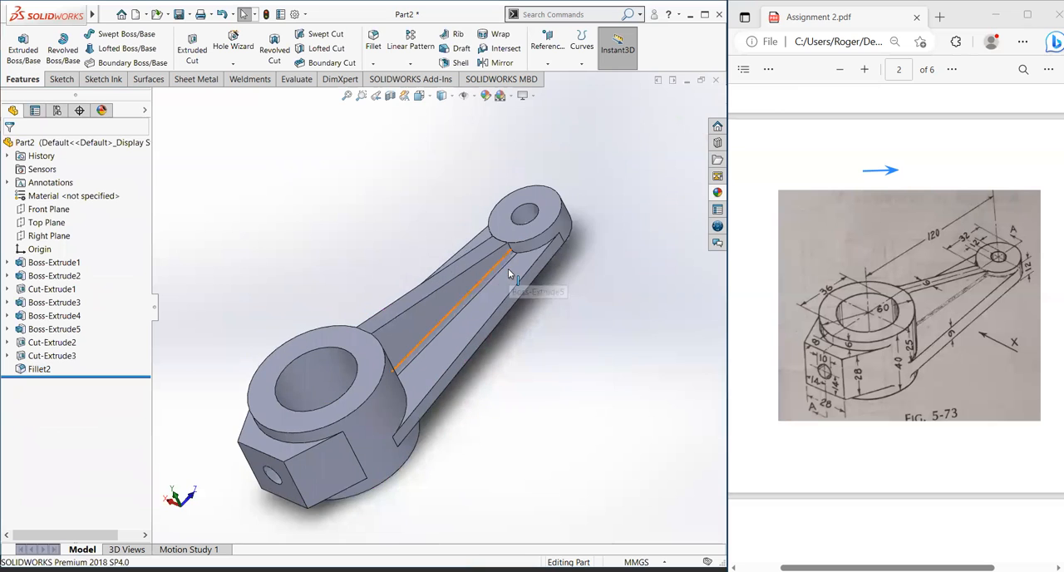
scroll(433, 207, up, 2)
middle_drag(454, 239, 401, 254)
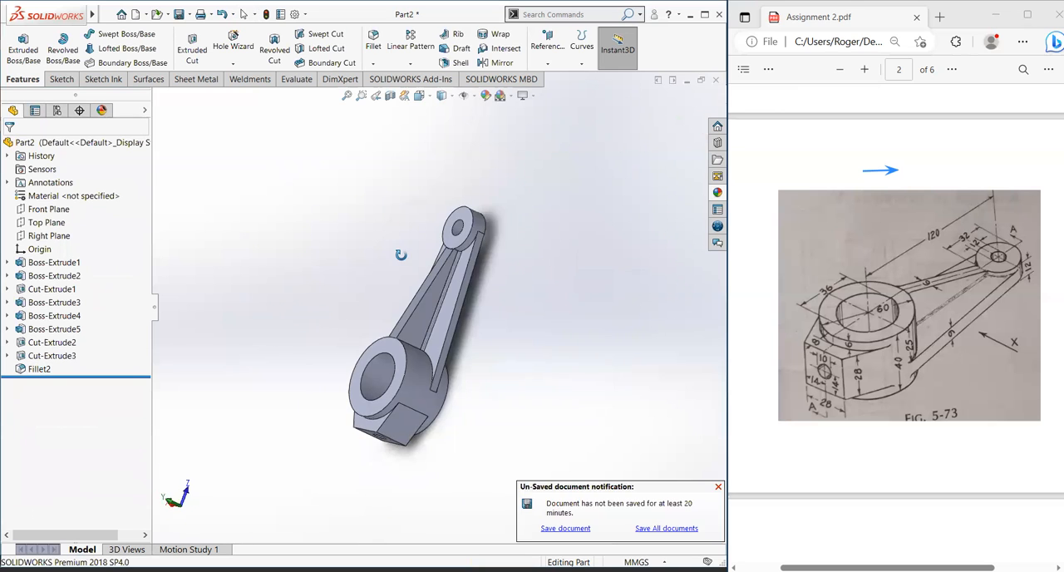
scroll(497, 325, up, 1)
scroll(507, 341, down, 1)
scroll(525, 320, down, 2)
scroll(532, 308, up, 1)
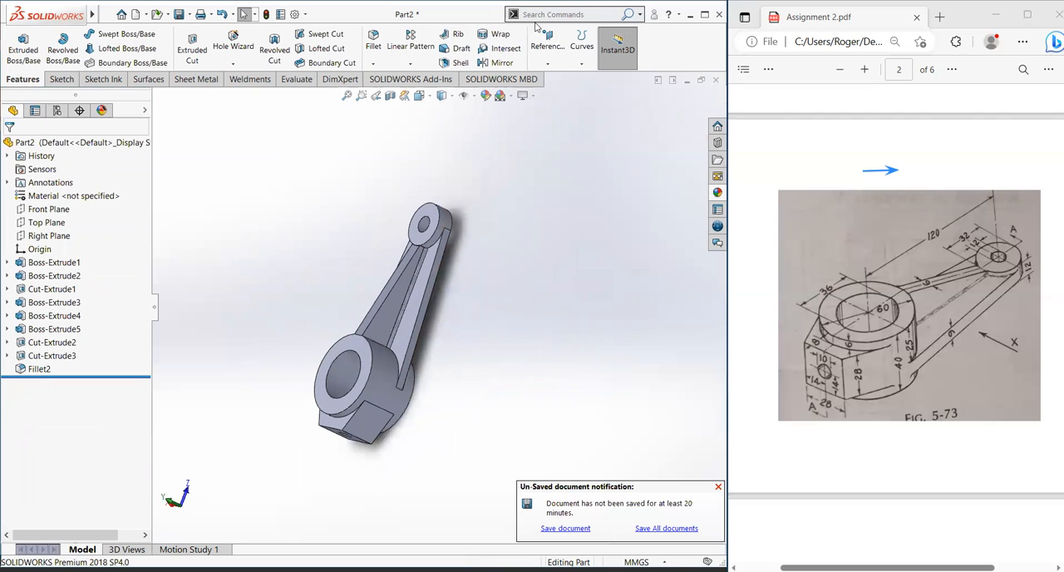